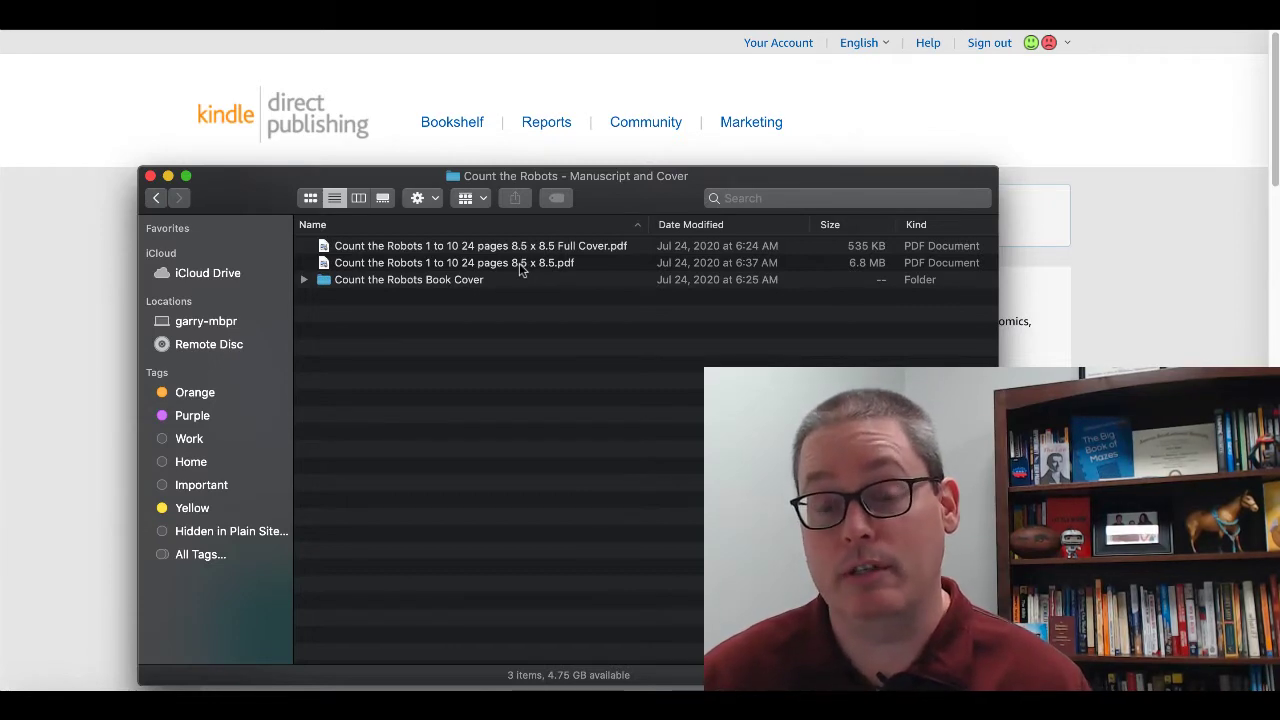
- Open the Count the Robots 1 to 10 24 pages 8.5 x 8.5.pdf manuscript and review its interior pages
{"action": "double_click", "coordinate": [519, 263]}
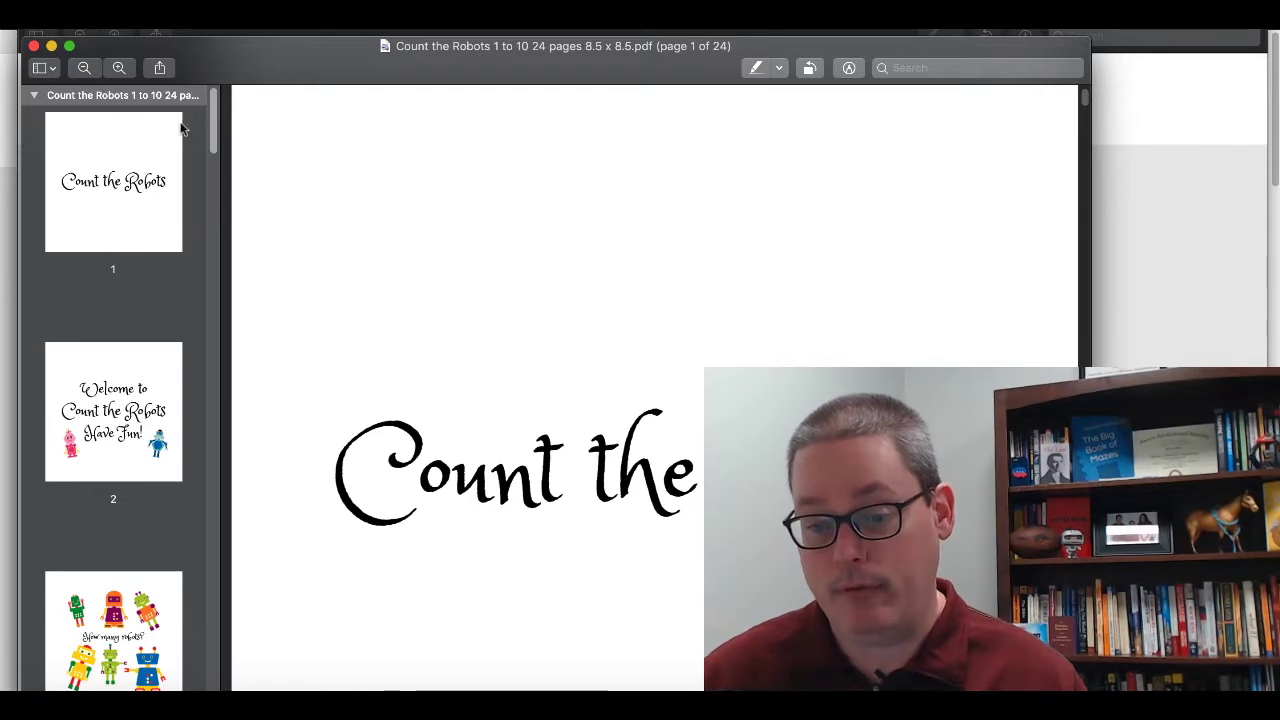
{"action": "left_click", "coordinate": [84, 68]}
{"action": "left_click", "coordinate": [84, 68]}
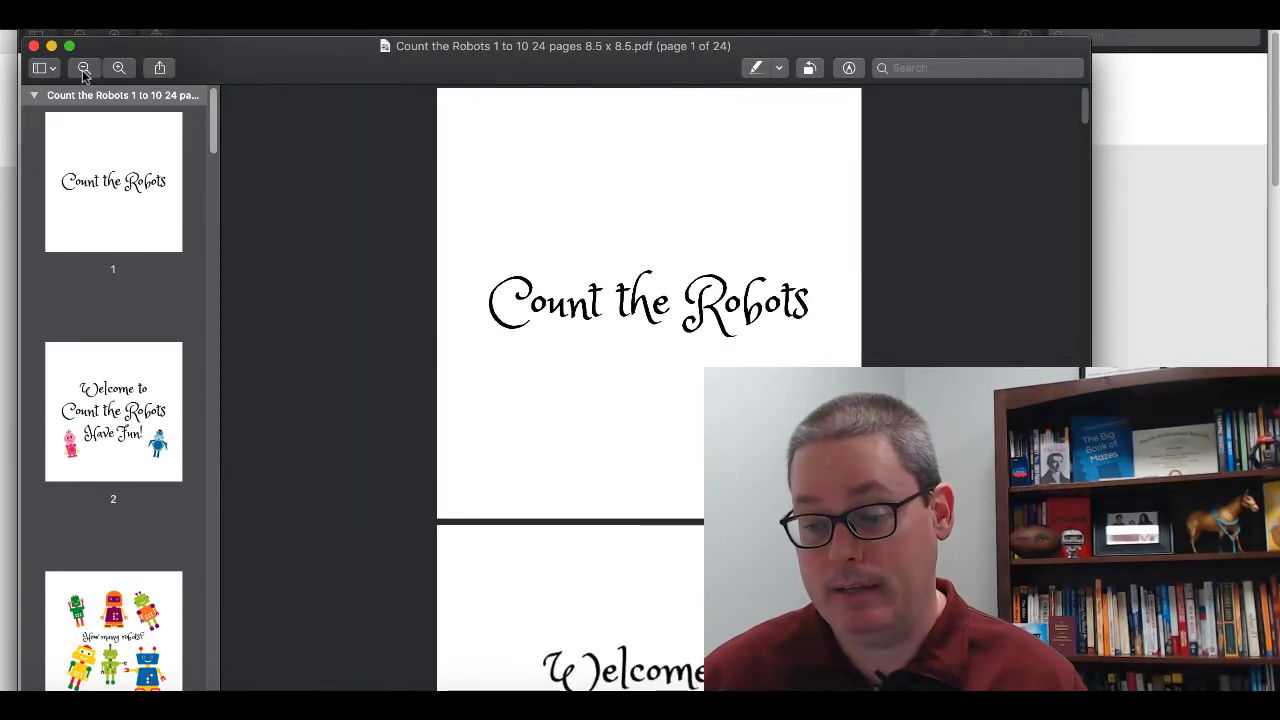
{"action": "scroll", "coordinate": [637, 443], "scroll_direction": "down", "scroll_amount": 10}
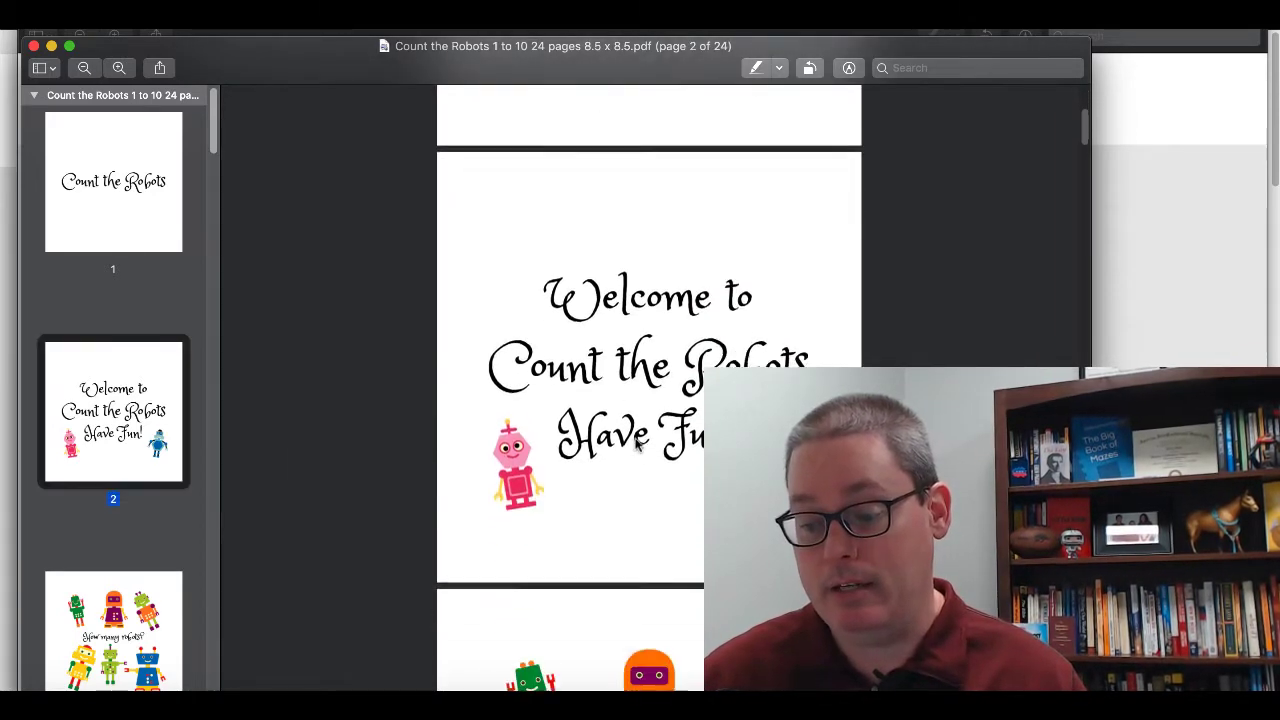
{"action": "scroll", "coordinate": [637, 443], "scroll_direction": "down", "scroll_amount": 20}
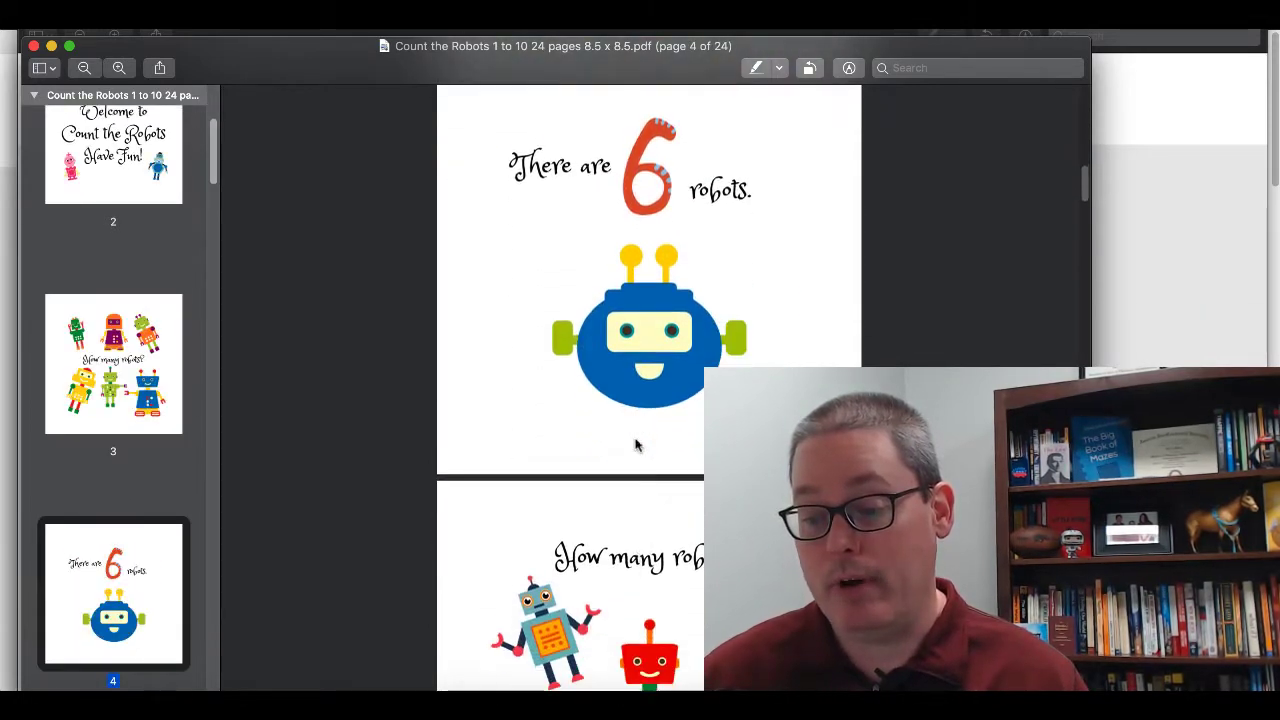
{"action": "scroll", "coordinate": [637, 443], "scroll_direction": "down", "scroll_amount": 20}
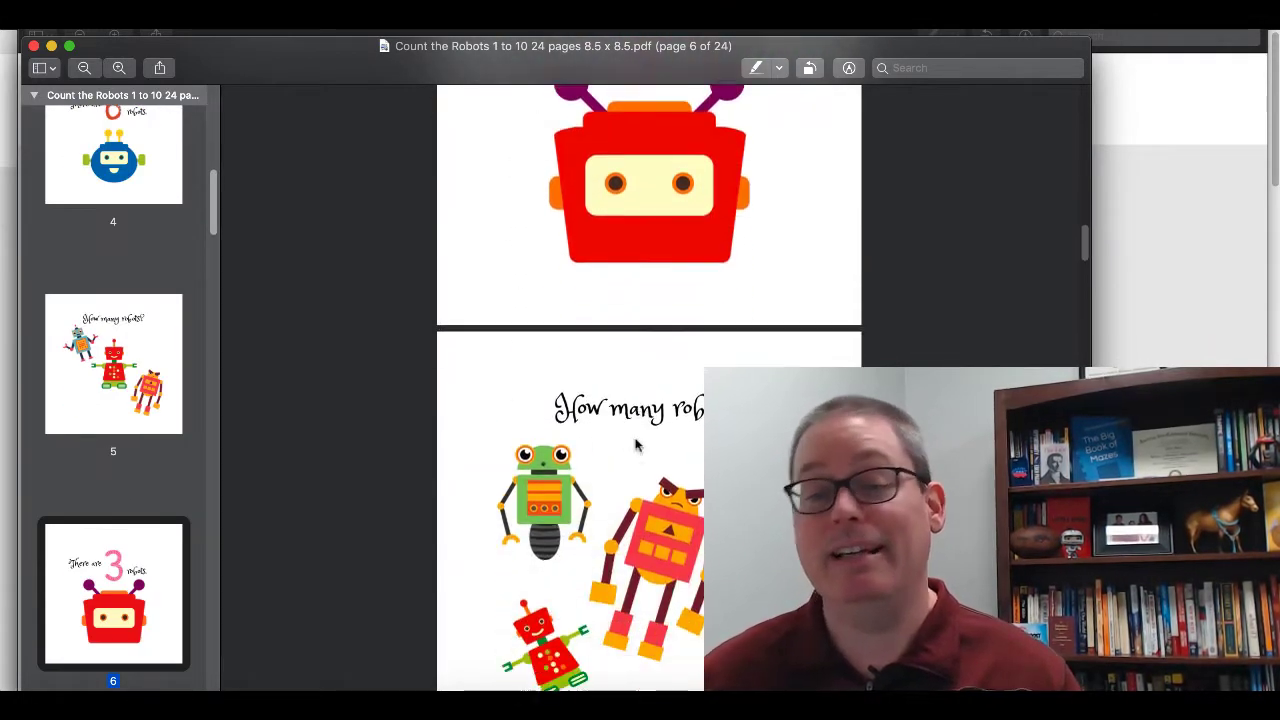
{"action": "scroll", "coordinate": [637, 443], "scroll_direction": "down", "scroll_amount": 4}
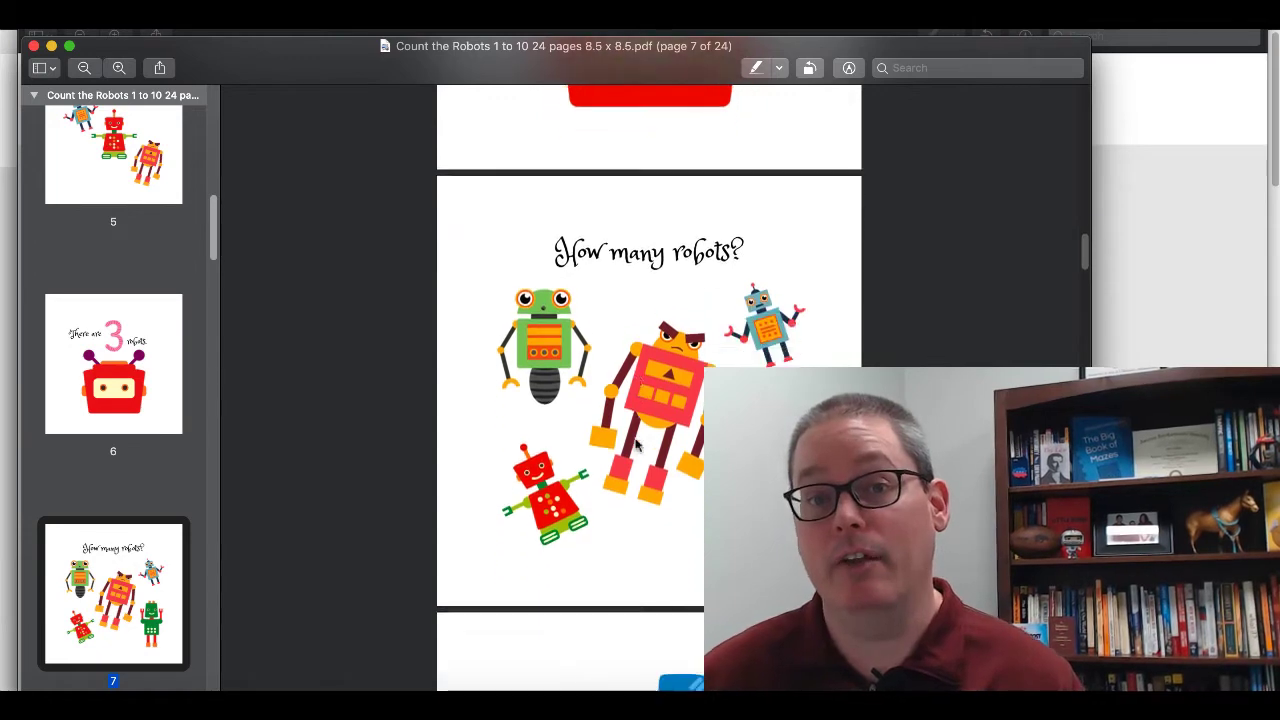
{"action": "scroll", "coordinate": [637, 445], "scroll_direction": "down", "scroll_amount": 8}
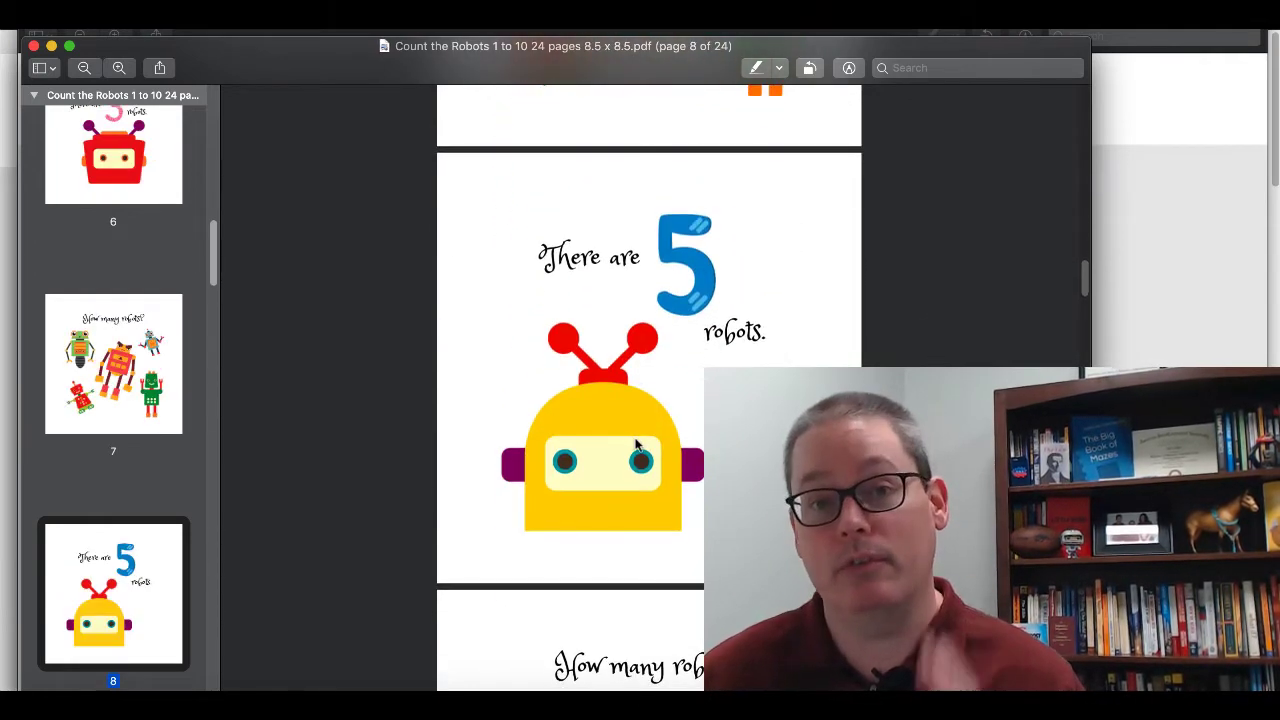
{"action": "scroll", "coordinate": [637, 445], "scroll_direction": "down", "scroll_amount": 12}
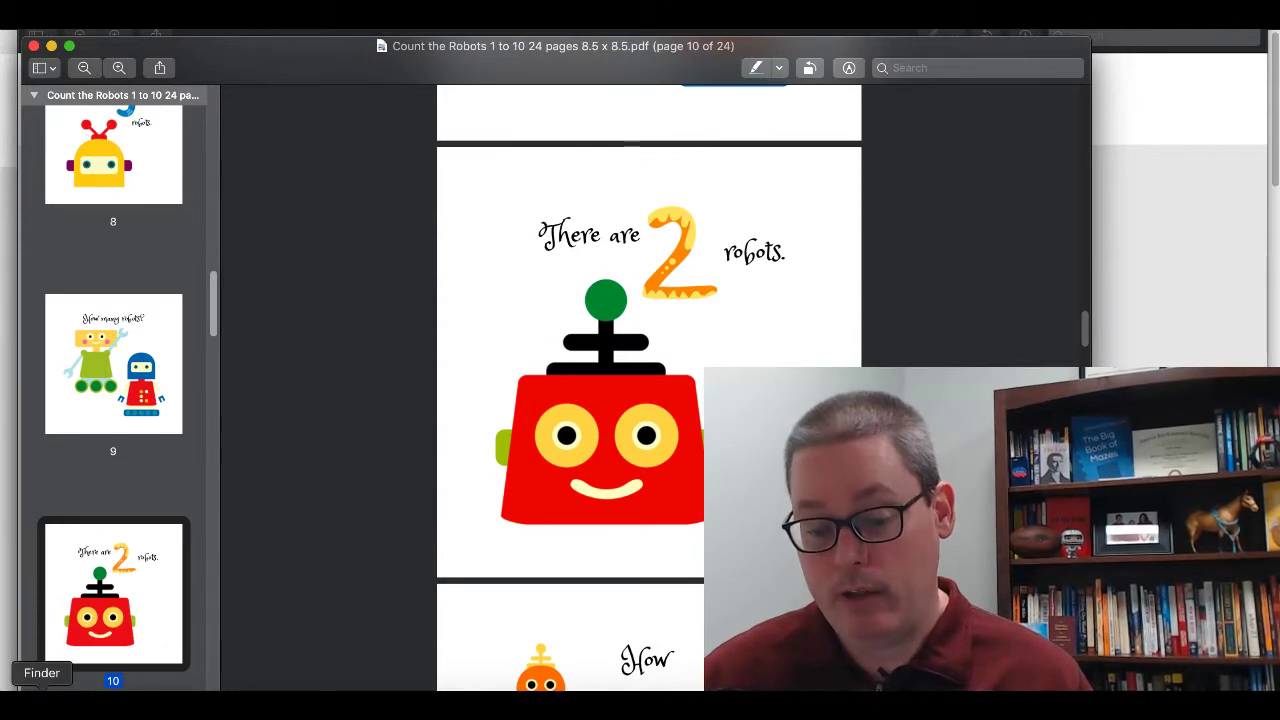
- Open Count the Robots 1 to 10 24 pages 8.5 x 8.5 Full Cover.pdf and view the whole cover
{"action": "left_click", "coordinate": [40, 700]}
{"action": "left_click", "coordinate": [452, 248]}
{"action": "double_click", "coordinate": [452, 248]}
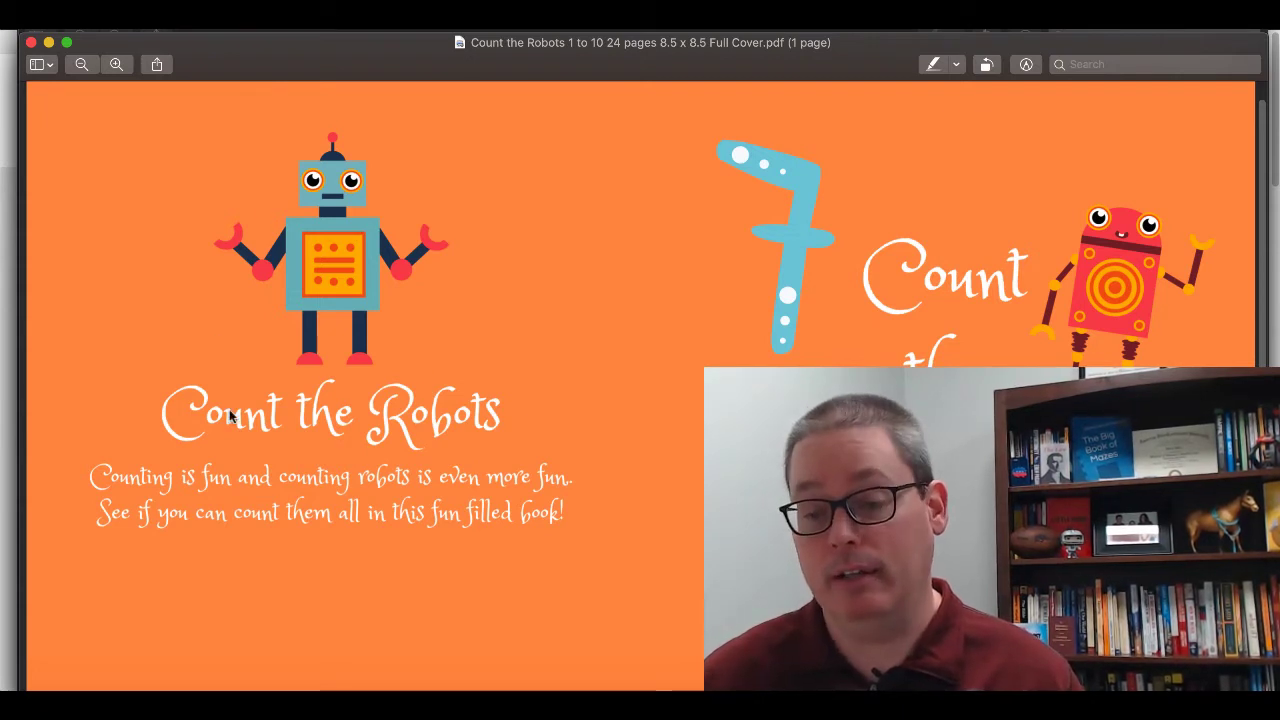
{"action": "left_click", "coordinate": [81, 64]}
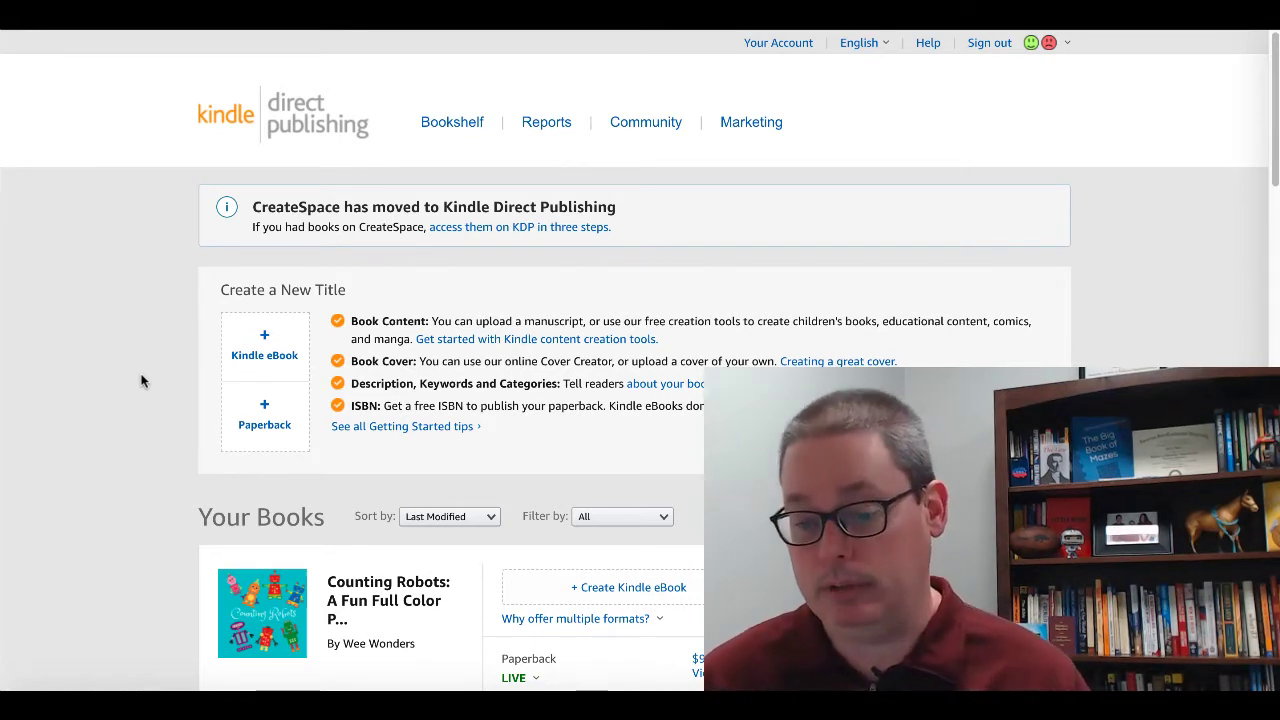
- Create a new paperback in Kindle Direct Publishing and enter Count the Robots as its book title, matching the cover PDF
{"action": "left_click", "coordinate": [281, 429]}
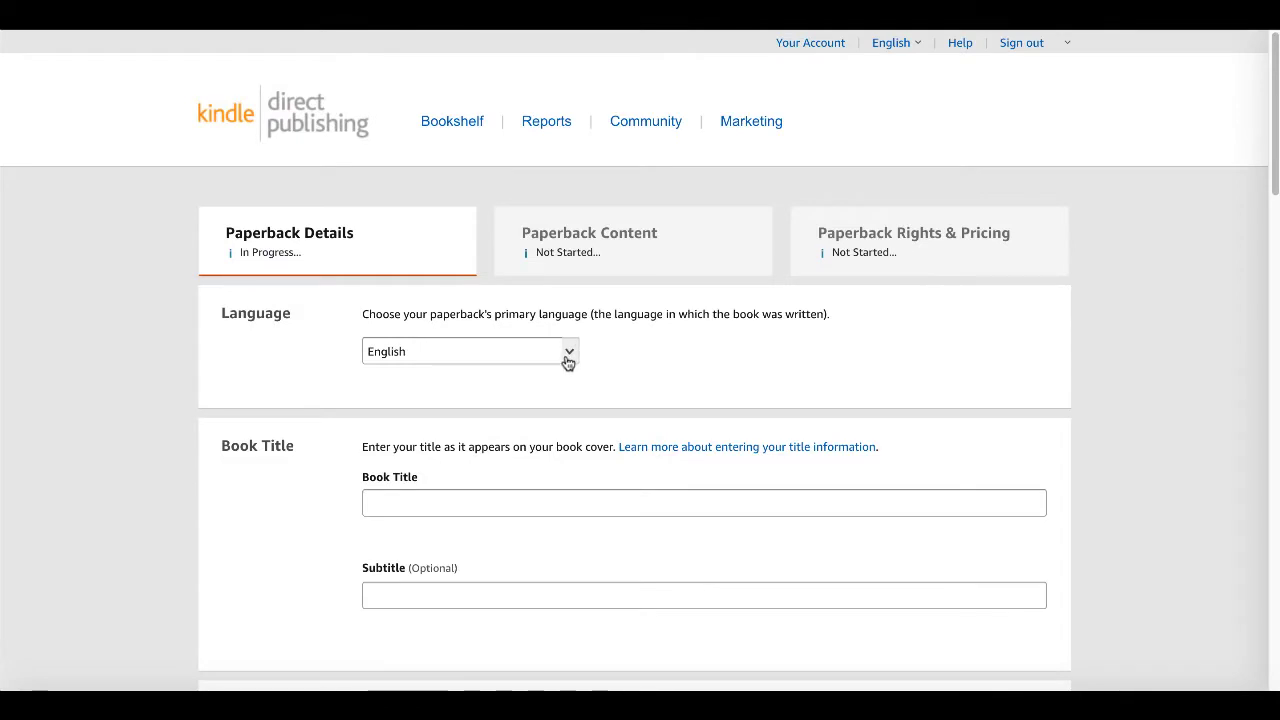
{"action": "left_click", "coordinate": [397, 594]}
{"action": "left_click", "coordinate": [393, 493]}
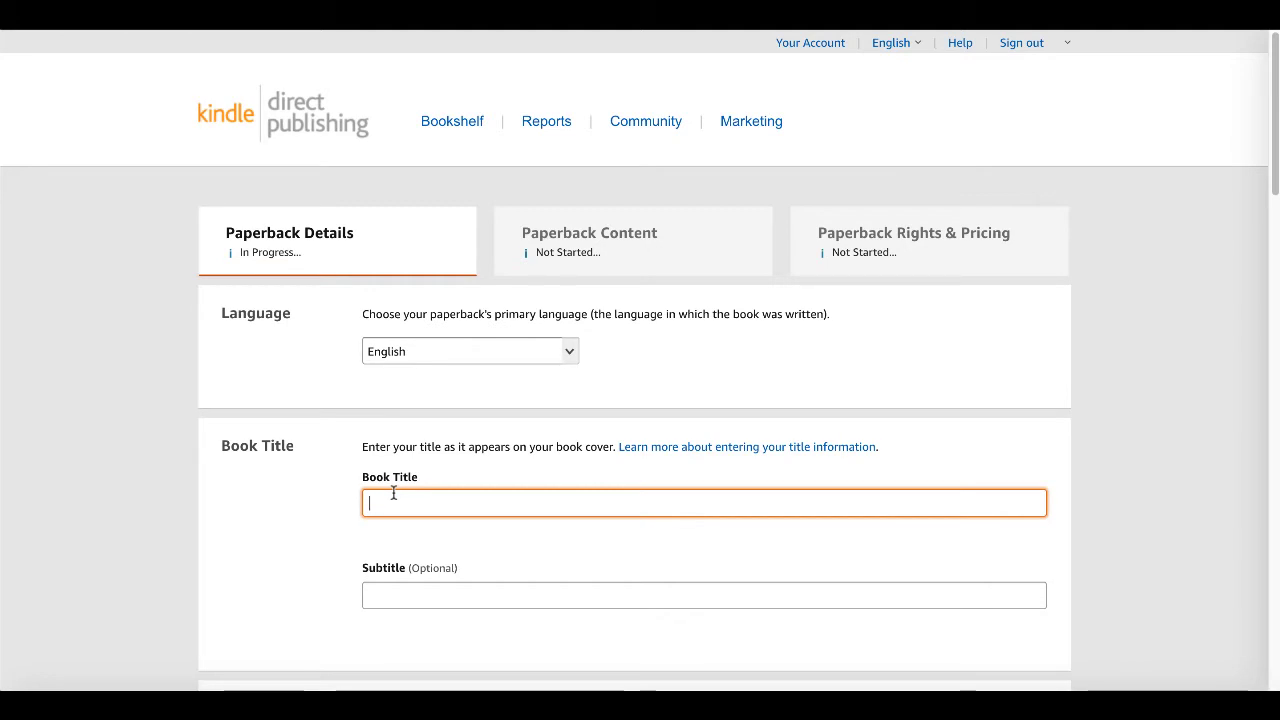
{"action": "key", "text": "super+Tab"}
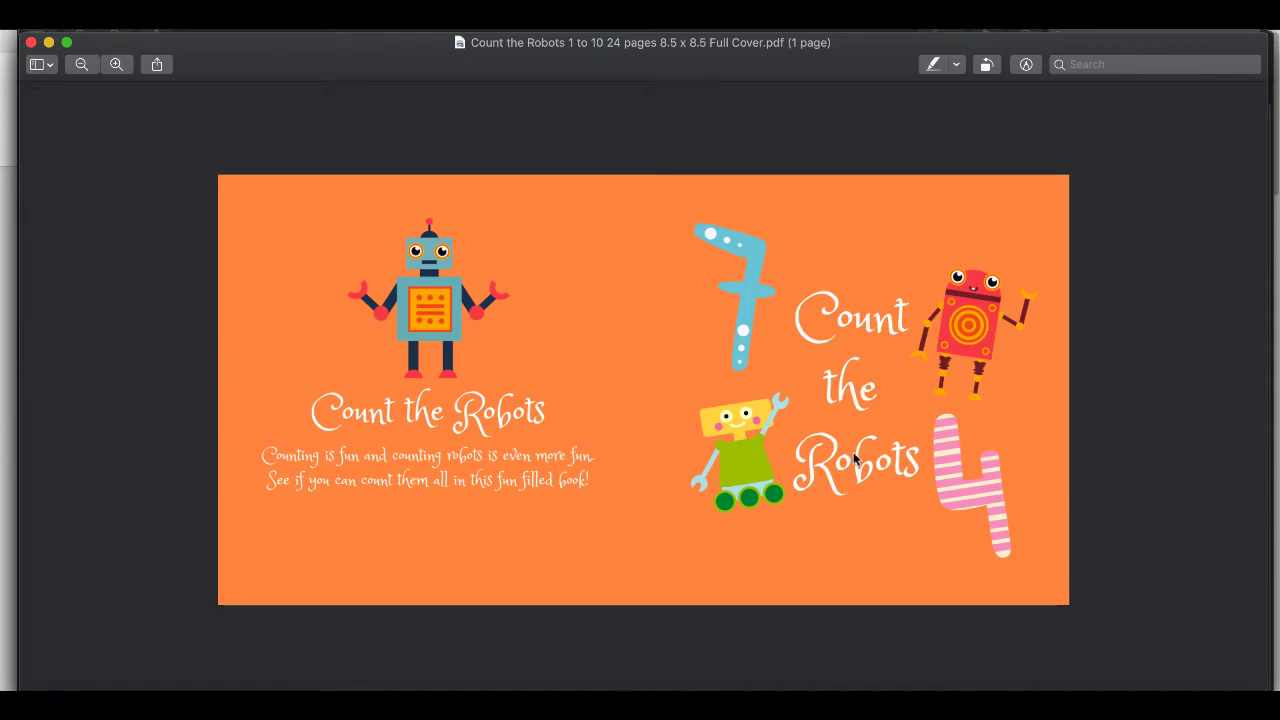
{"action": "key", "text": "super+Tab"}
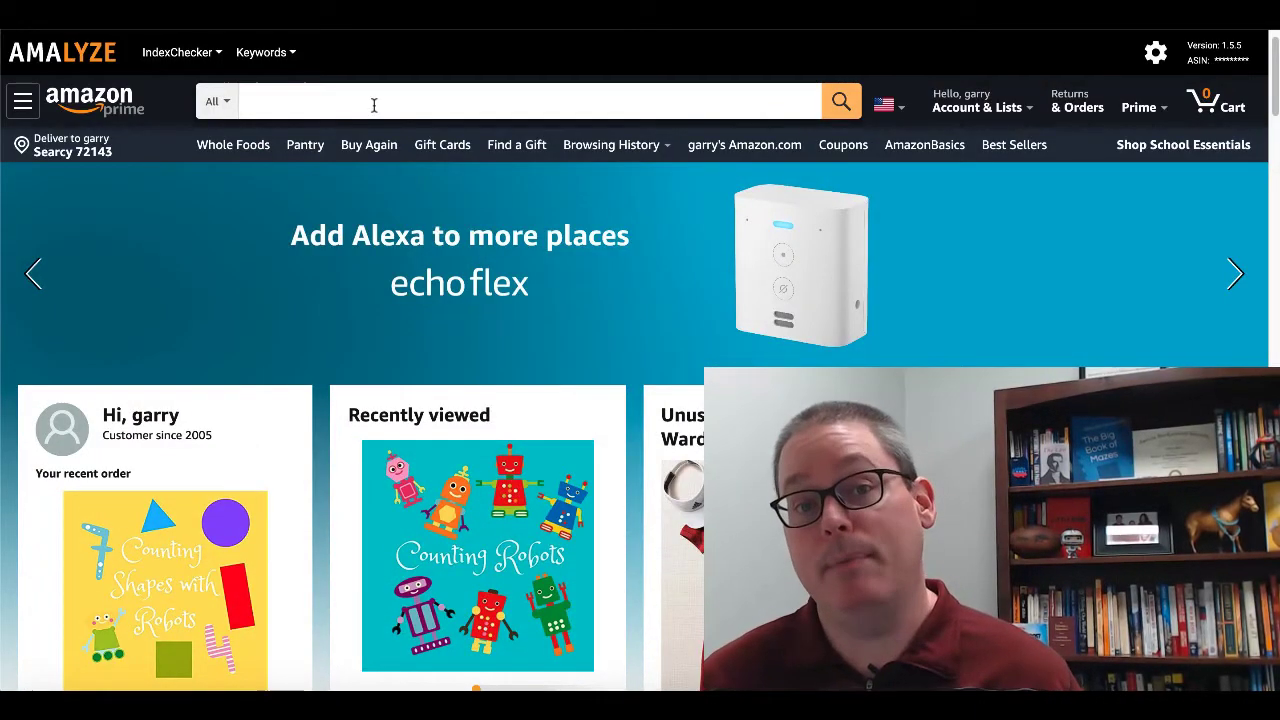
- On Amazon, look up keyword suggestions for "counting books" and search for the suggested phrase "kids counting books"
{"action": "left_click", "coordinate": [374, 105]}
{"action": "type", "text": "count"}
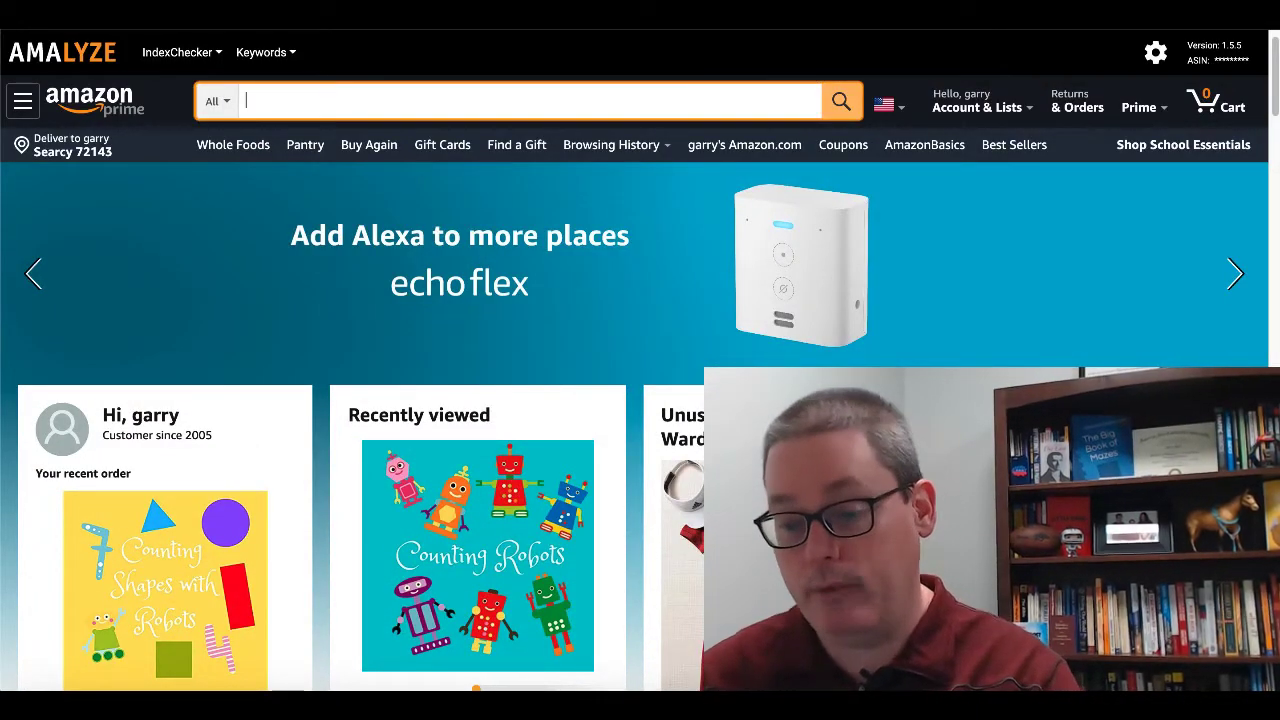
{"action": "type", "text": "ing books"}
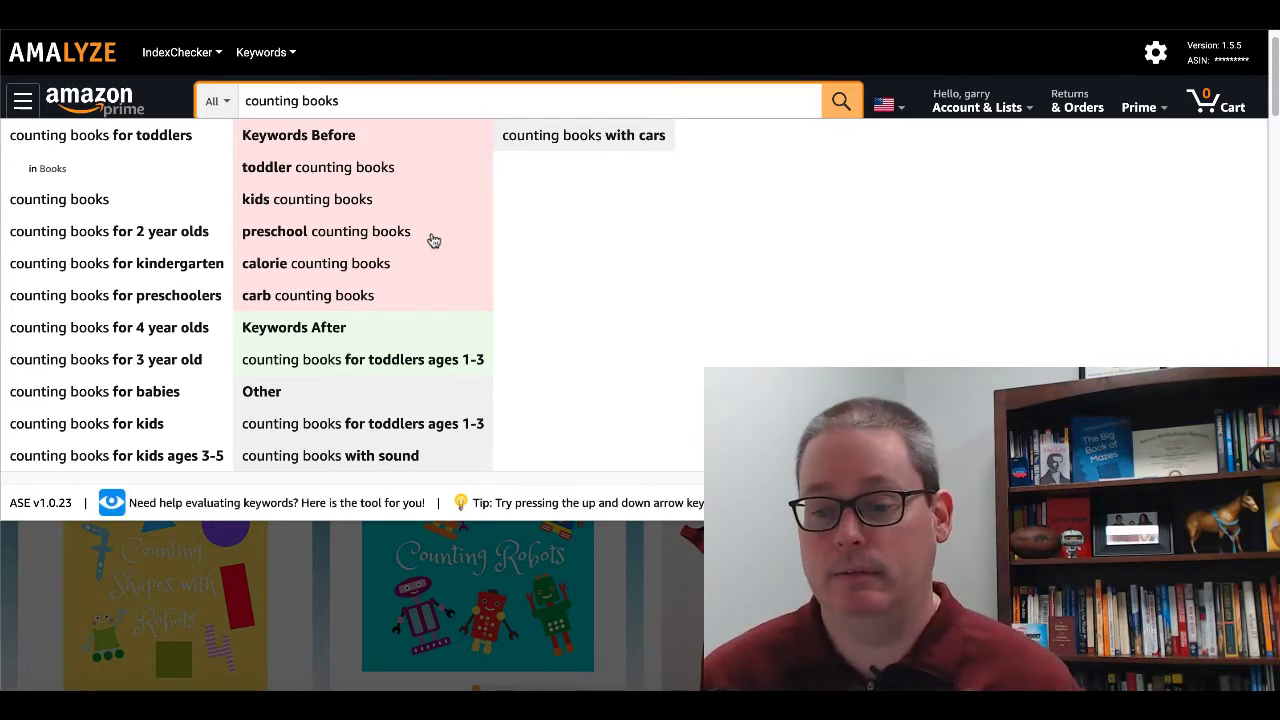
{"action": "left_click", "coordinate": [341, 203]}
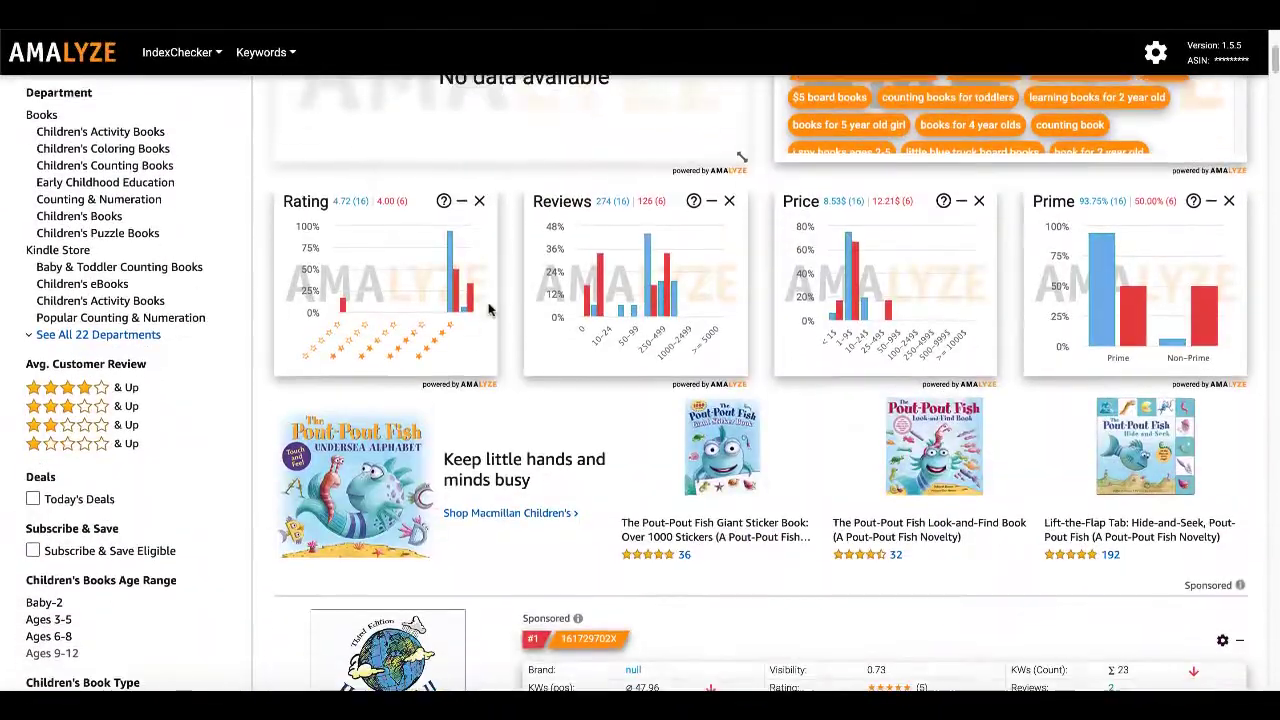
- Copy "A Fun Picture Puzzle Book for 2-5 Year Olds" from the Count the Dinosaurs! listing into the paperback's subtitle
{"action": "scroll", "coordinate": [489, 310], "scroll_direction": "down", "scroll_amount": 8}
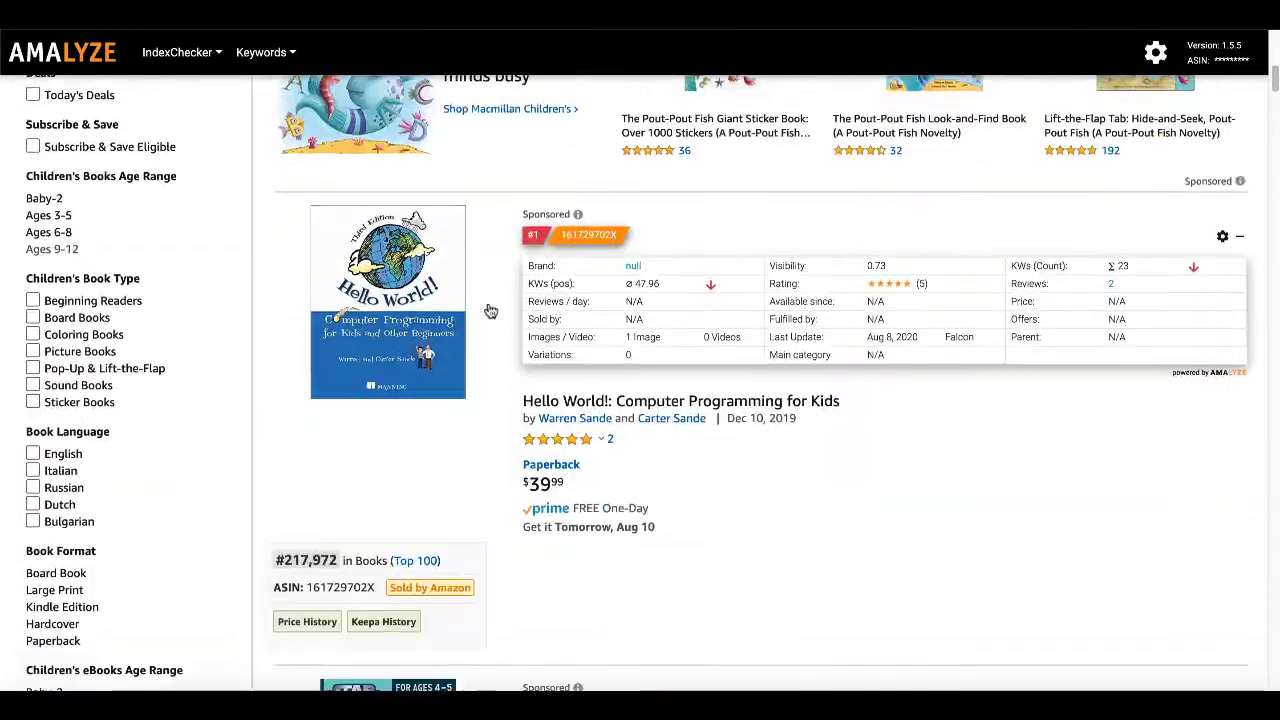
{"action": "scroll", "coordinate": [489, 310], "scroll_direction": "down", "scroll_amount": 4}
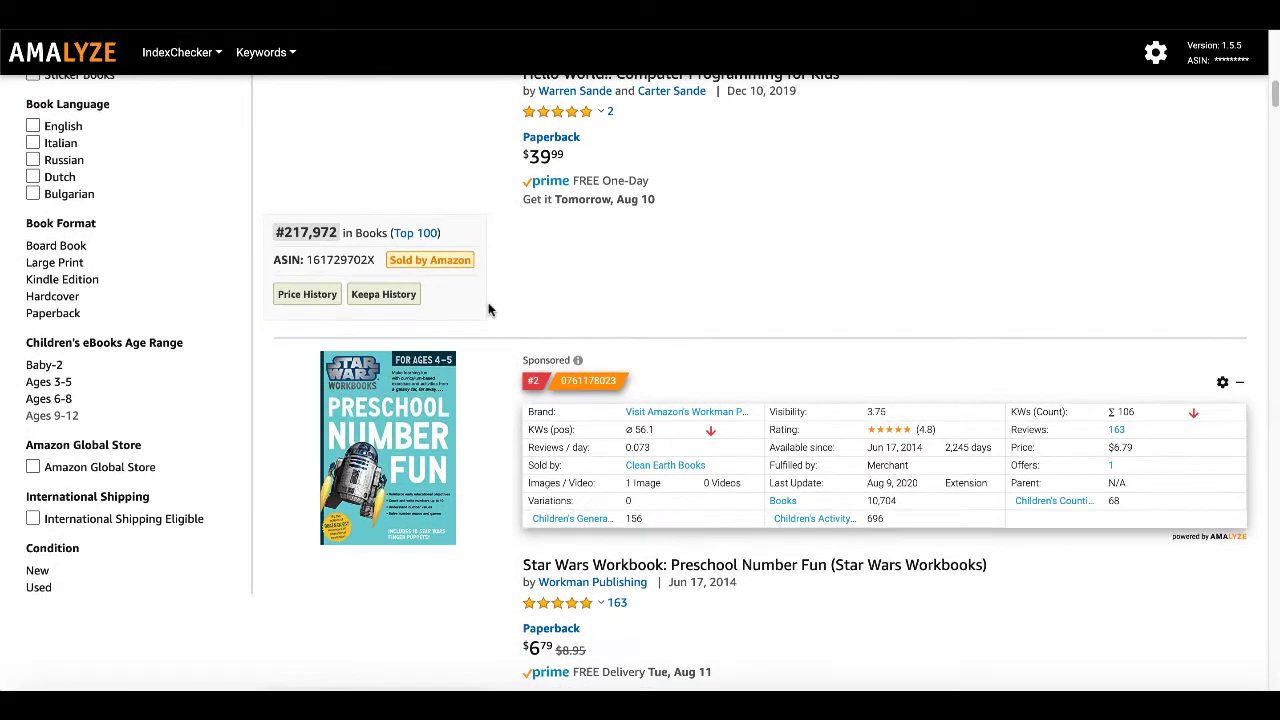
{"action": "scroll", "coordinate": [489, 310], "scroll_direction": "down", "scroll_amount": 4}
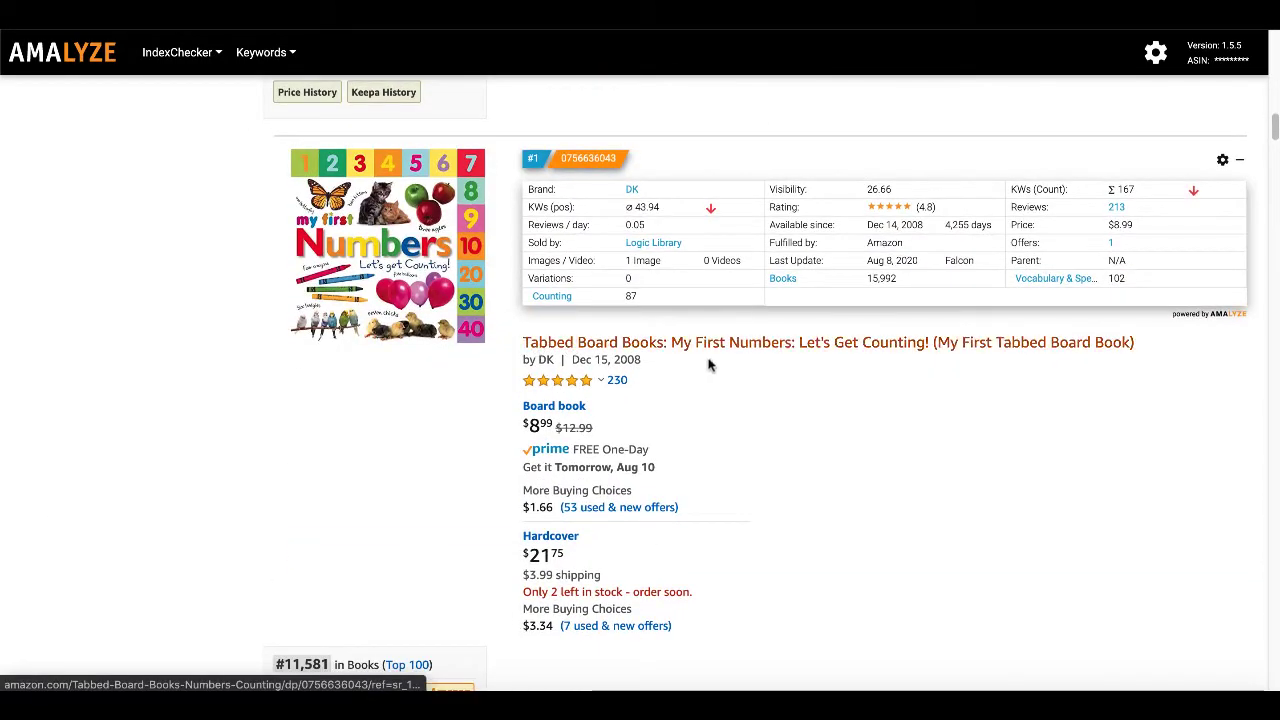
{"action": "scroll", "coordinate": [803, 457], "scroll_direction": "down", "scroll_amount": 4}
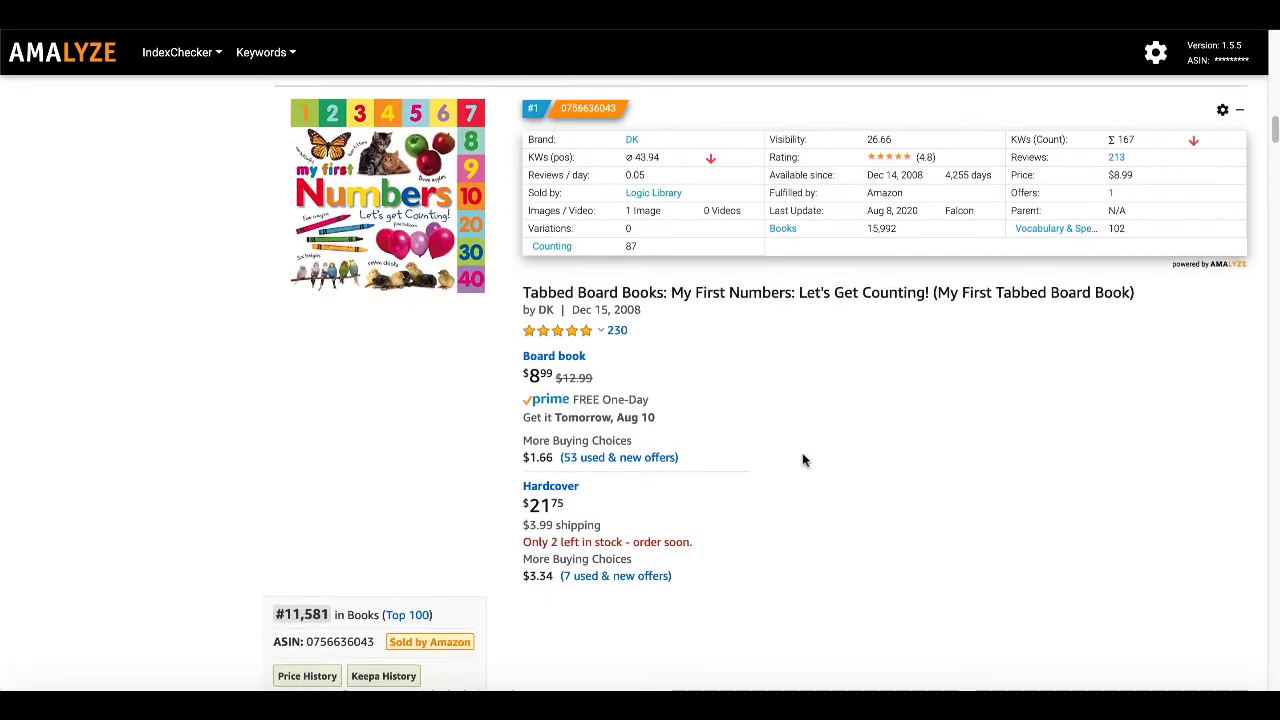
{"action": "scroll", "coordinate": [802, 457], "scroll_direction": "down", "scroll_amount": 3}
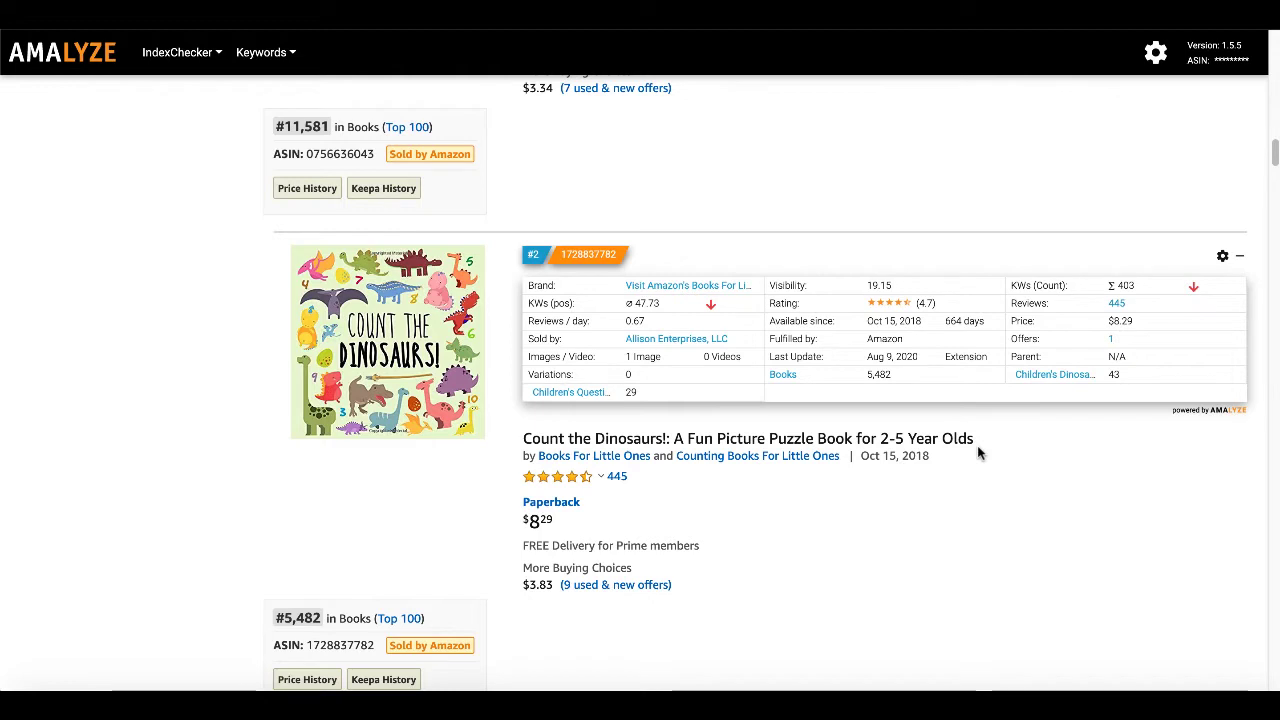
{"action": "left_click_drag", "start_coordinate": [978, 447], "coordinate": [678, 442]}
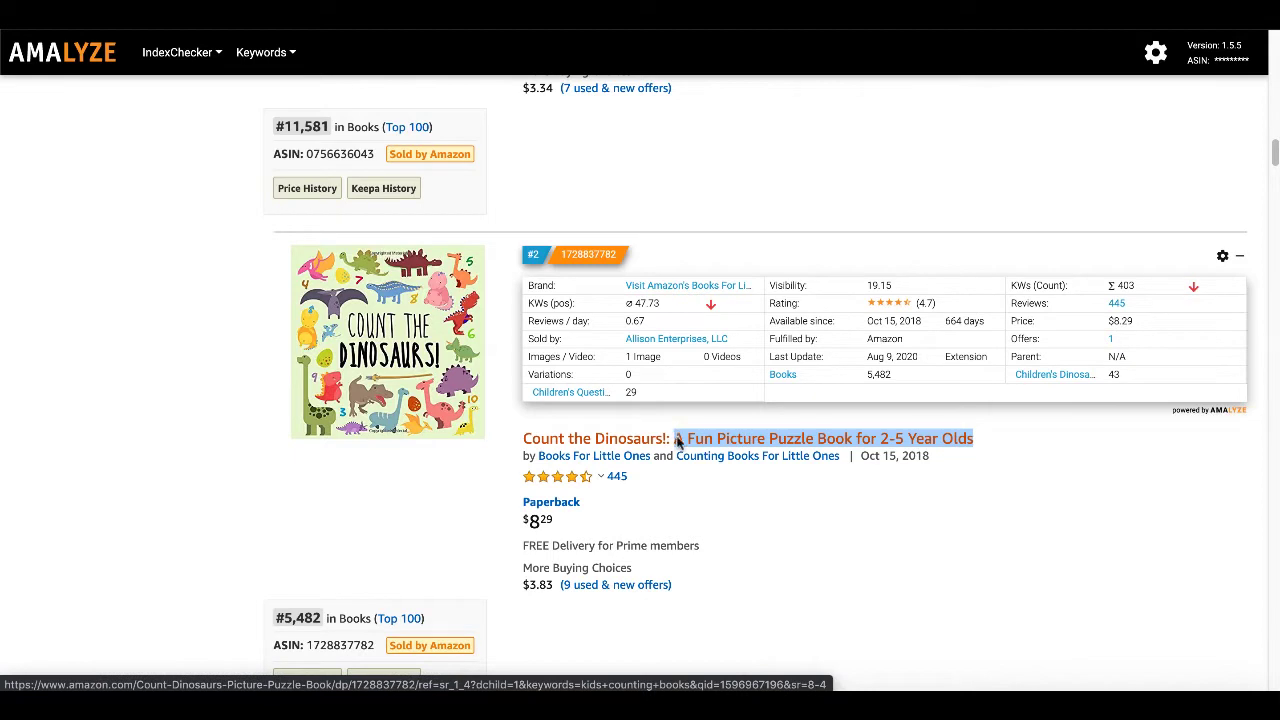
{"action": "right_click", "coordinate": [678, 442]}
{"action": "left_click", "coordinate": [746, 573]}
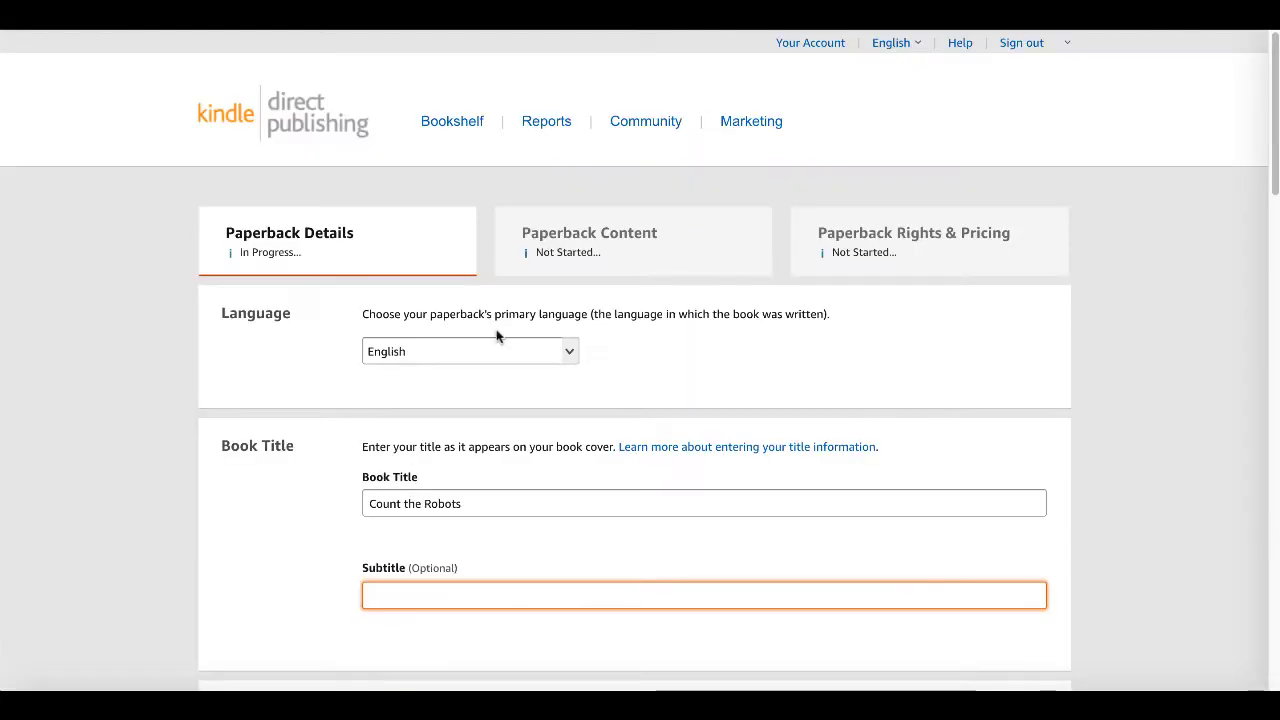
{"action": "key", "text": "ctrl+v"}
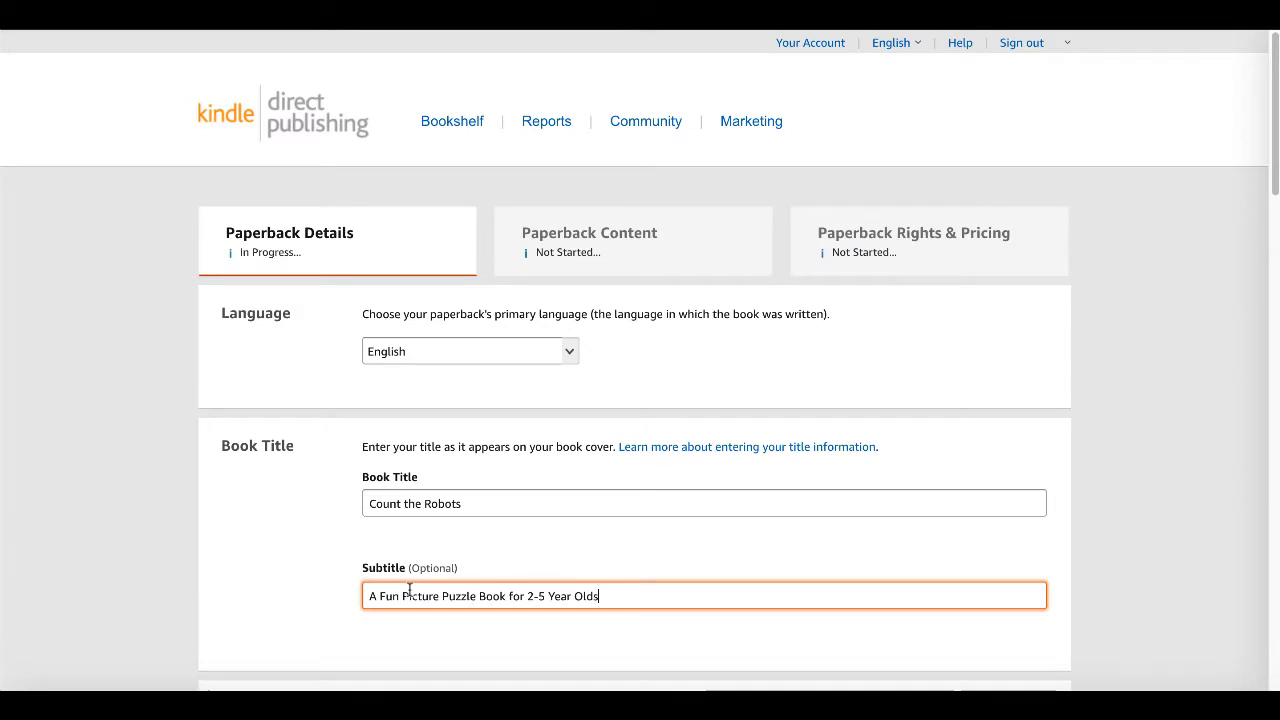
- Change the age range in the paperback's subtitle to 2-6 Year Olds
{"action": "left_click", "coordinate": [543, 596]}
{"action": "key", "text": "BackSpace"}
{"action": "type", "text": "6"}
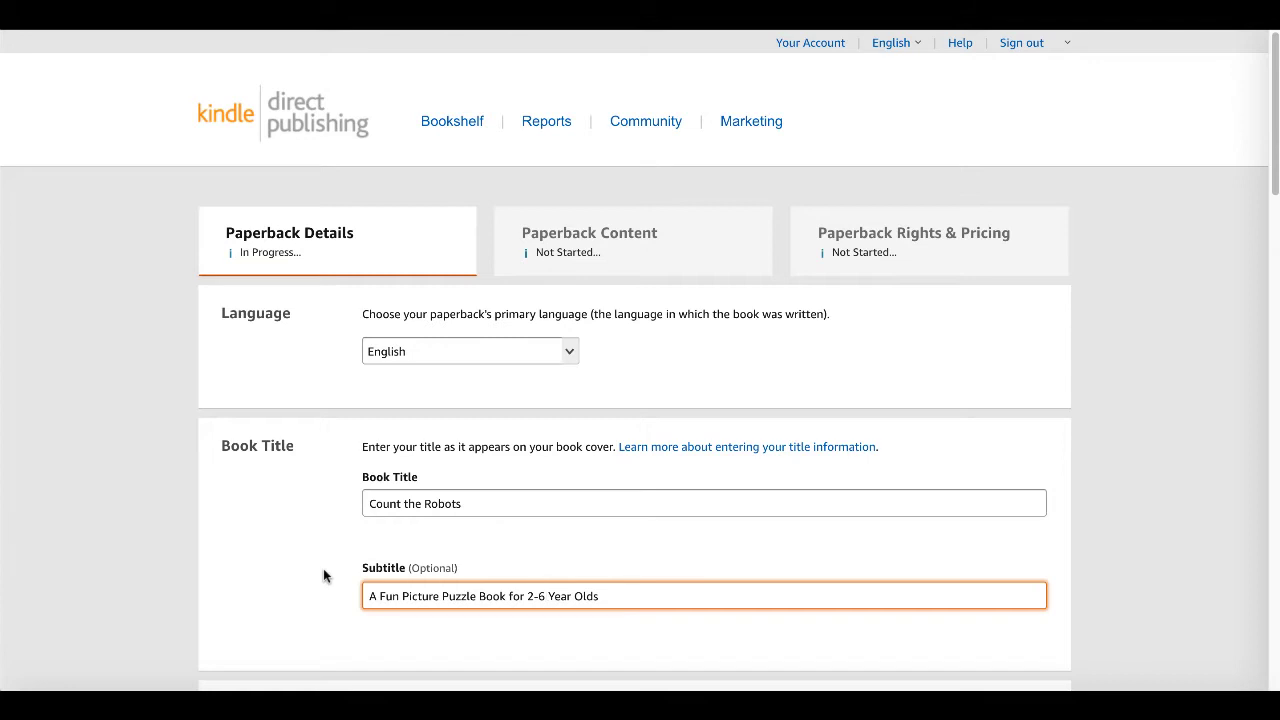
{"action": "scroll", "coordinate": [323, 568], "scroll_direction": "down", "scroll_amount": 2}
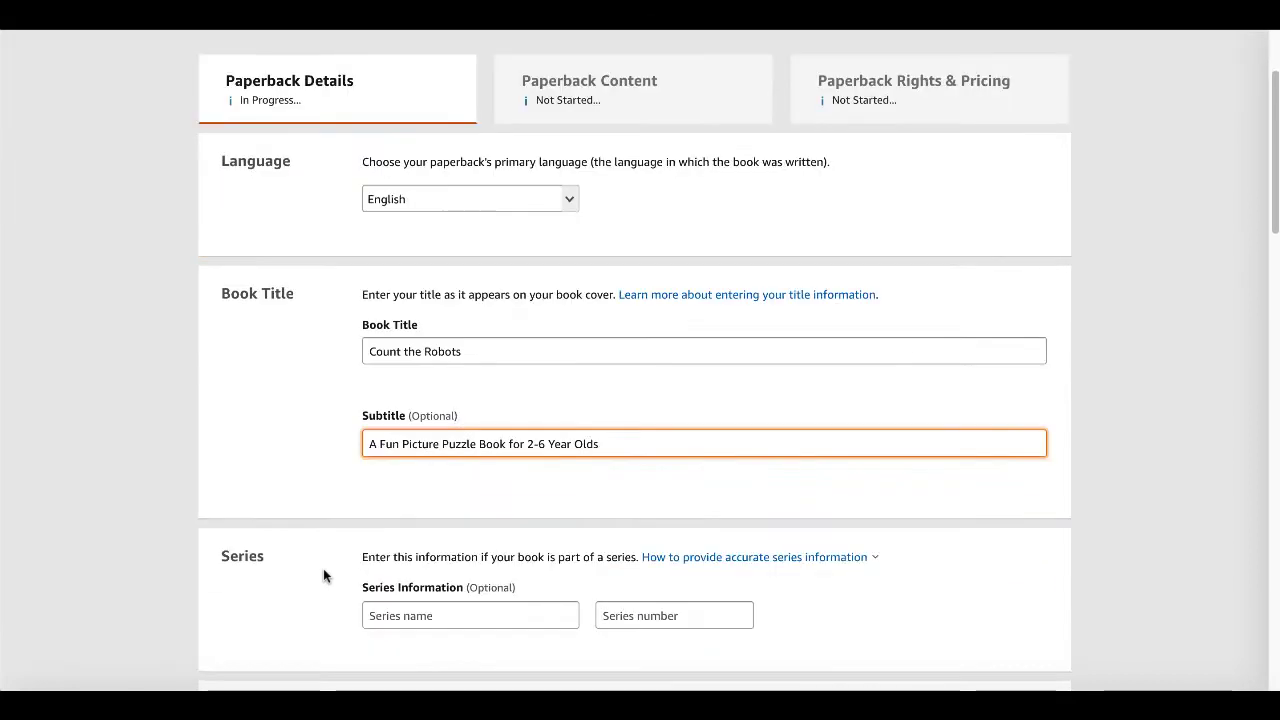
{"action": "left_click_drag", "start_coordinate": [468, 422], "coordinate": [407, 421]}
{"action": "left_click", "coordinate": [323, 455]}
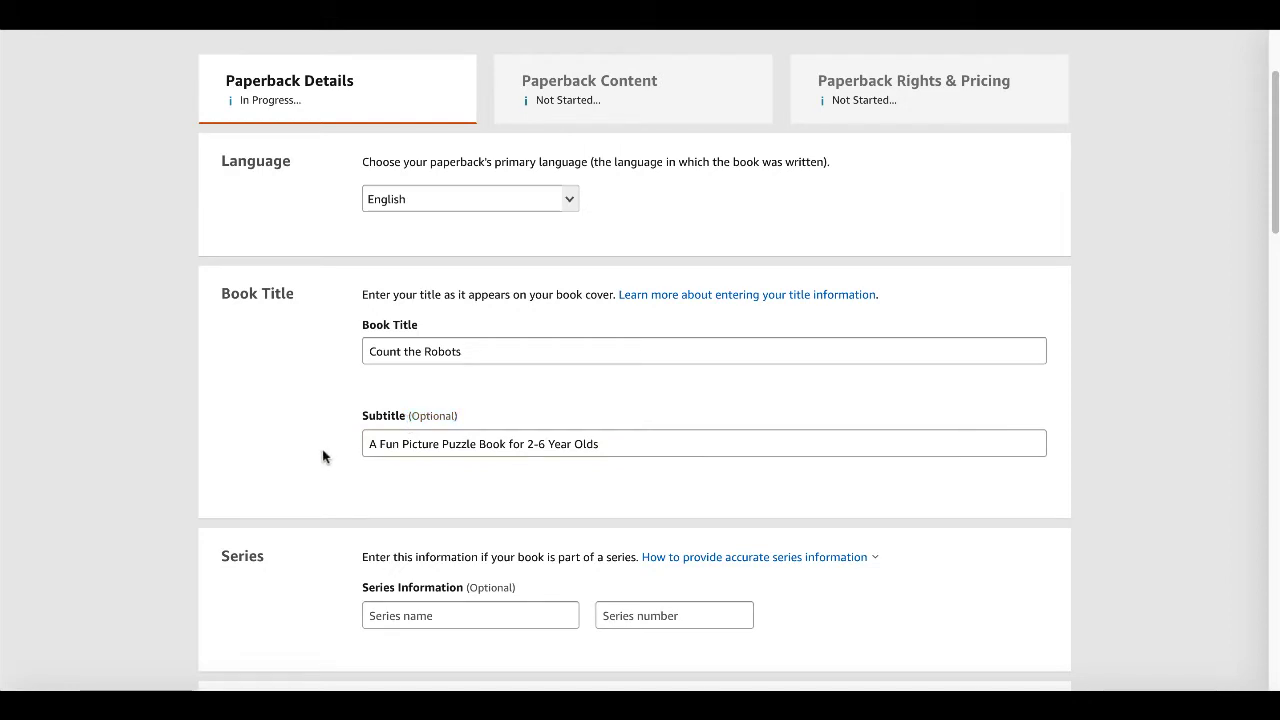
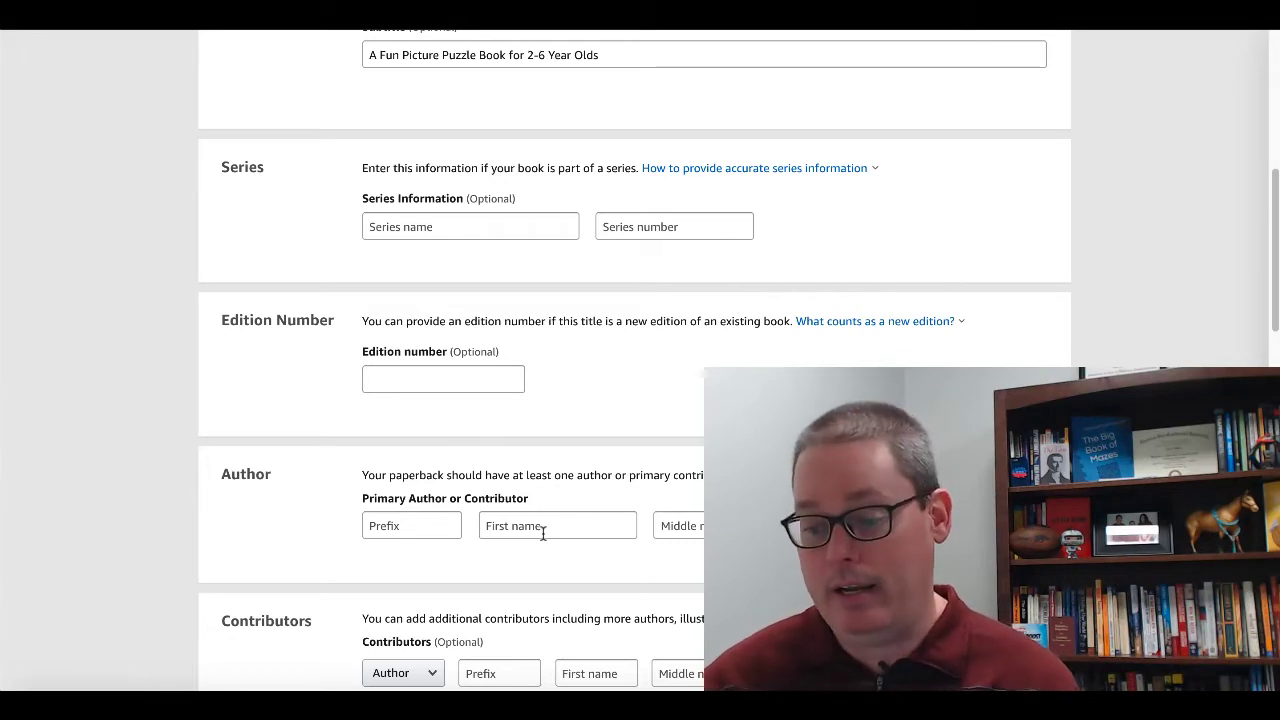
- Enter the primary author's first name and last name, leaving the middle name blank
{"action": "scroll", "coordinate": [543, 531], "scroll_direction": "down", "scroll_amount": 1}
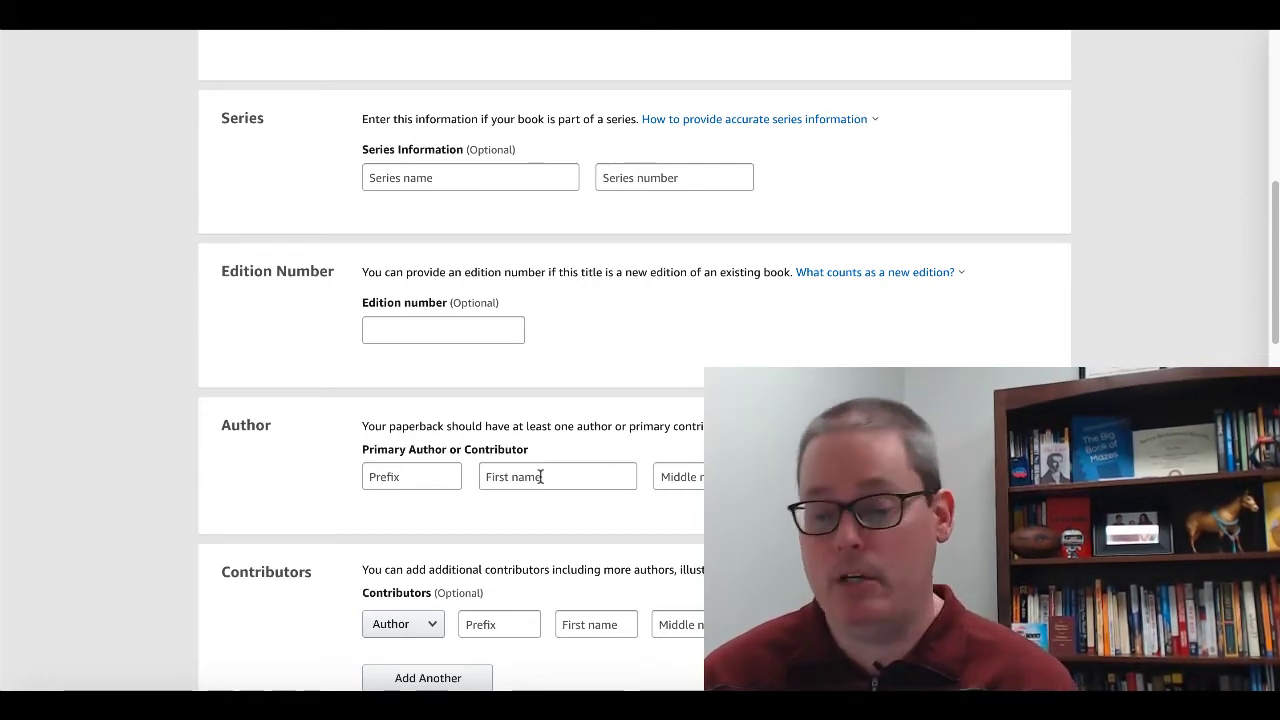
{"action": "left_click", "coordinate": [540, 476]}
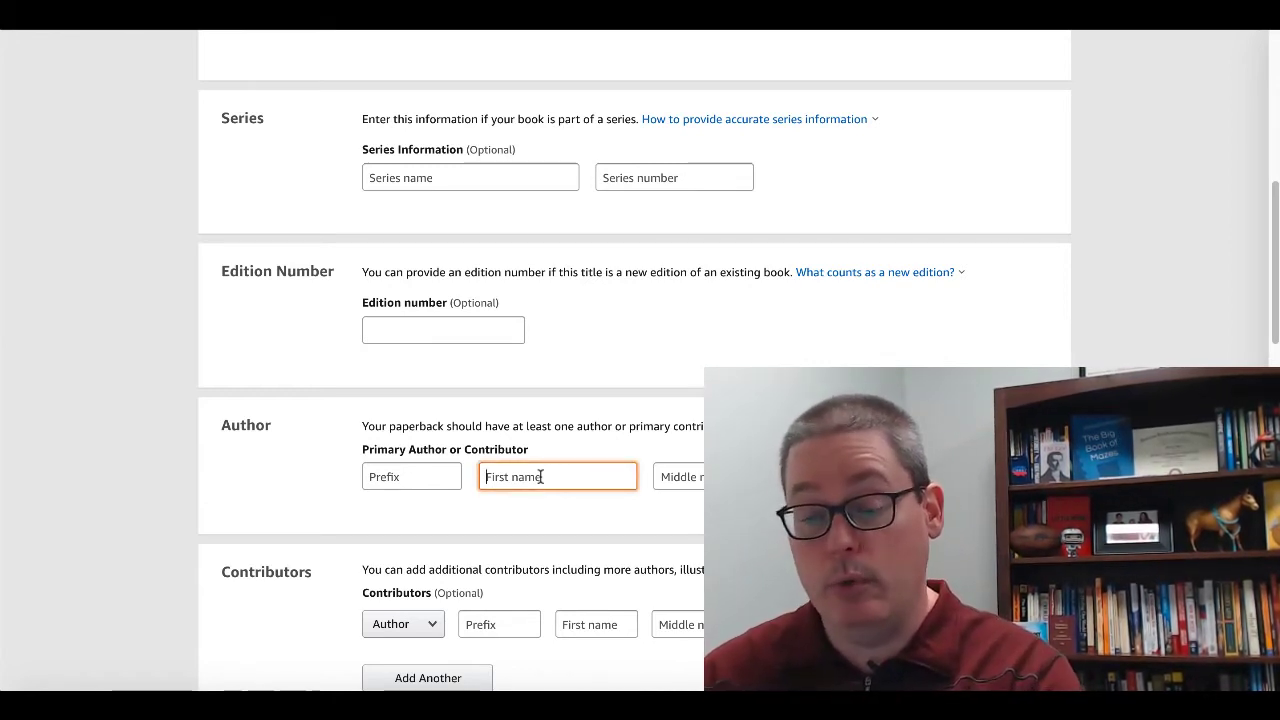
{"action": "type", "text": "B"}
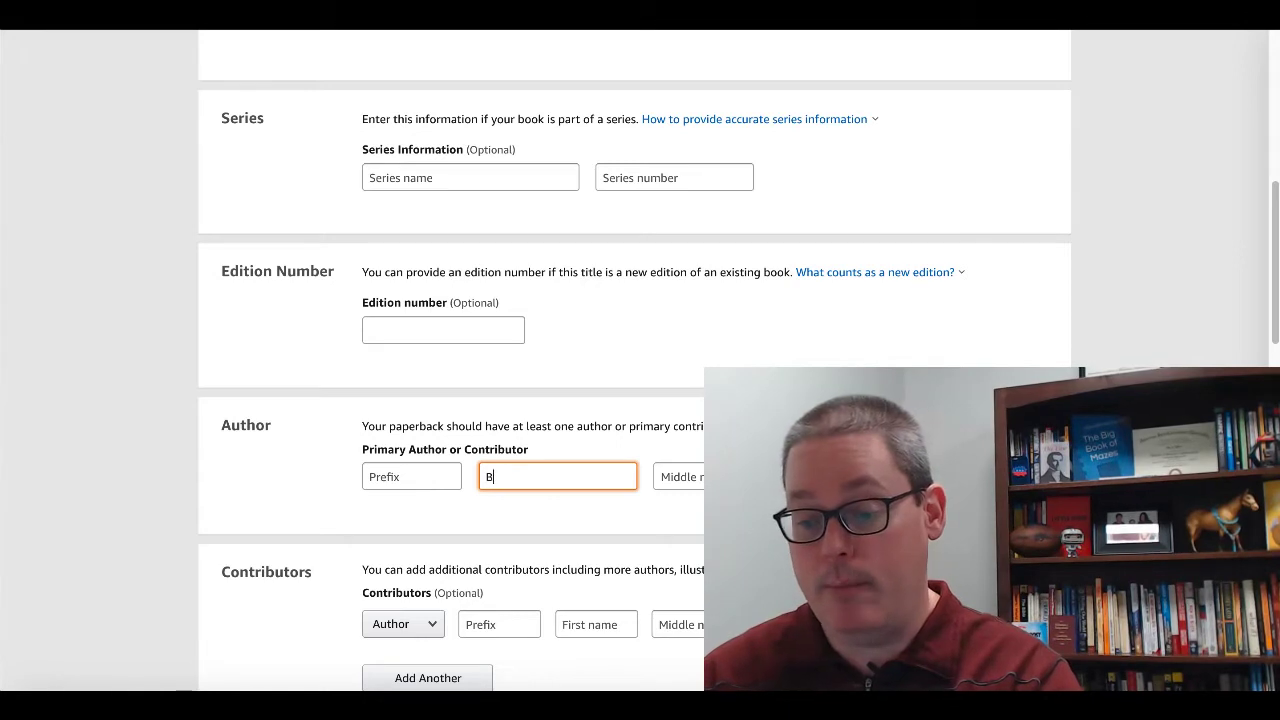
{"action": "type", "text": "ob"}
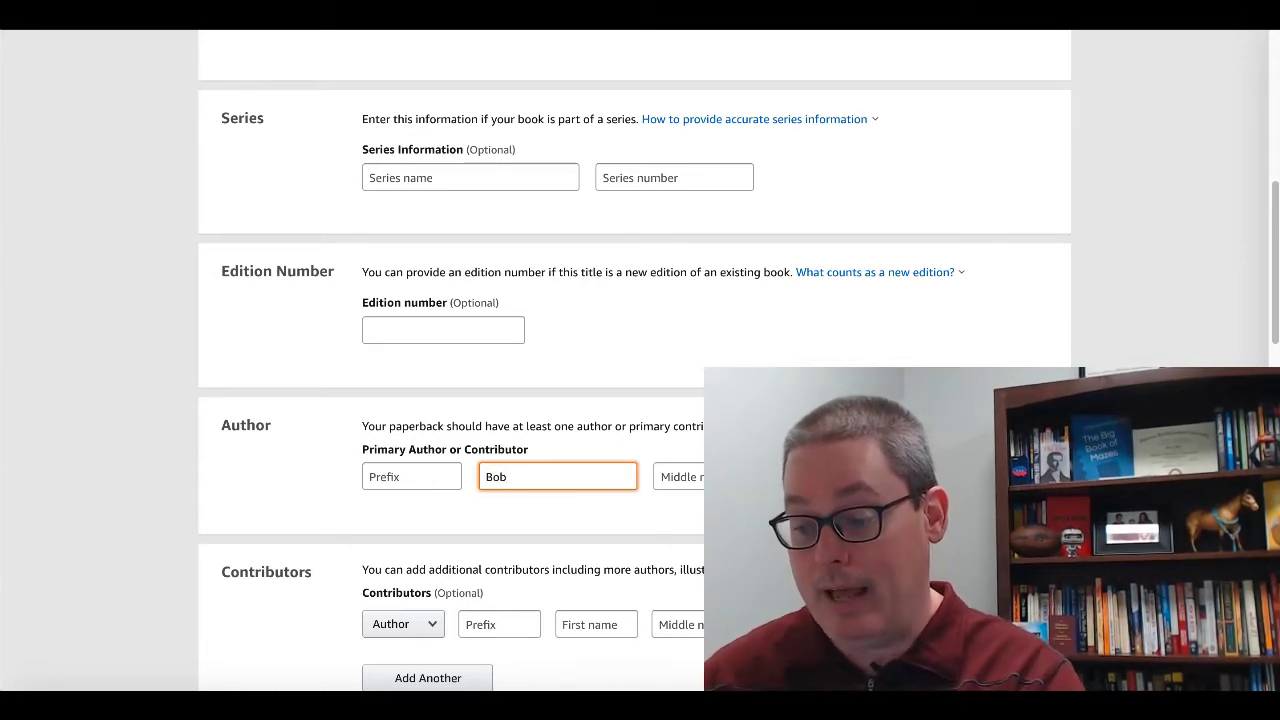
{"action": "key", "text": "Tab"}
{"action": "key", "text": "Tab"}
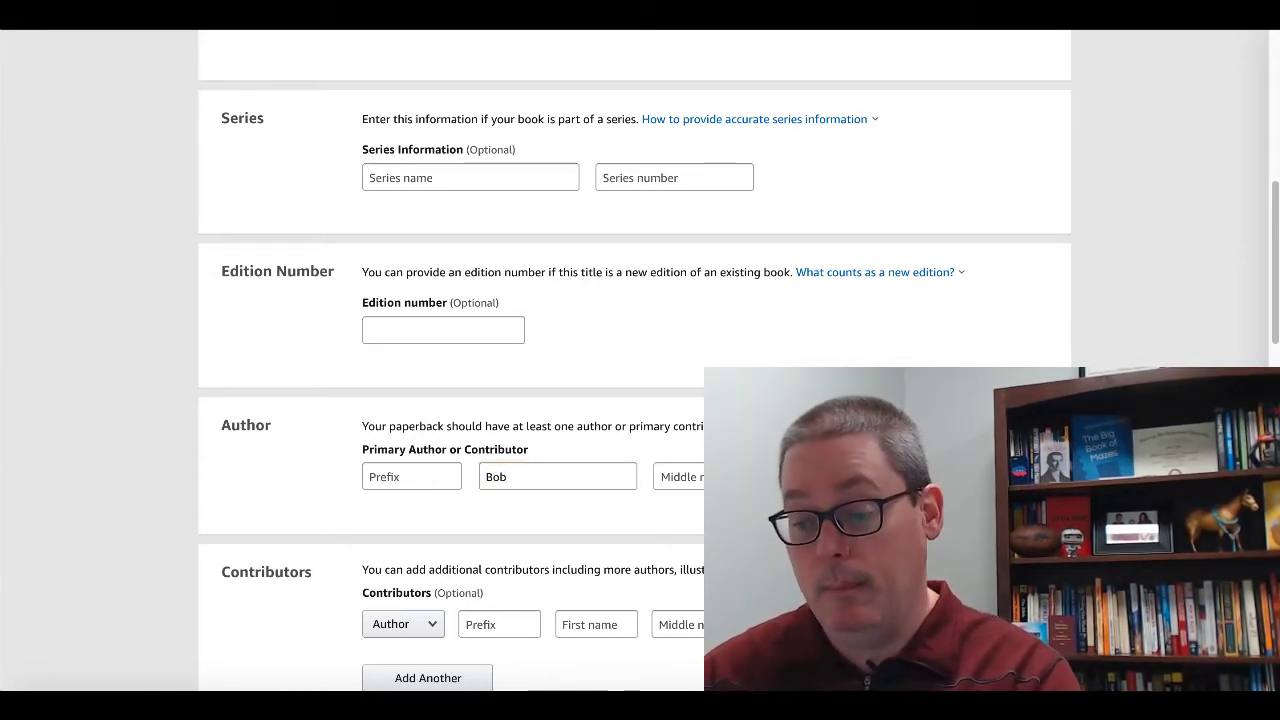
{"action": "type", "text": "Bobber"}
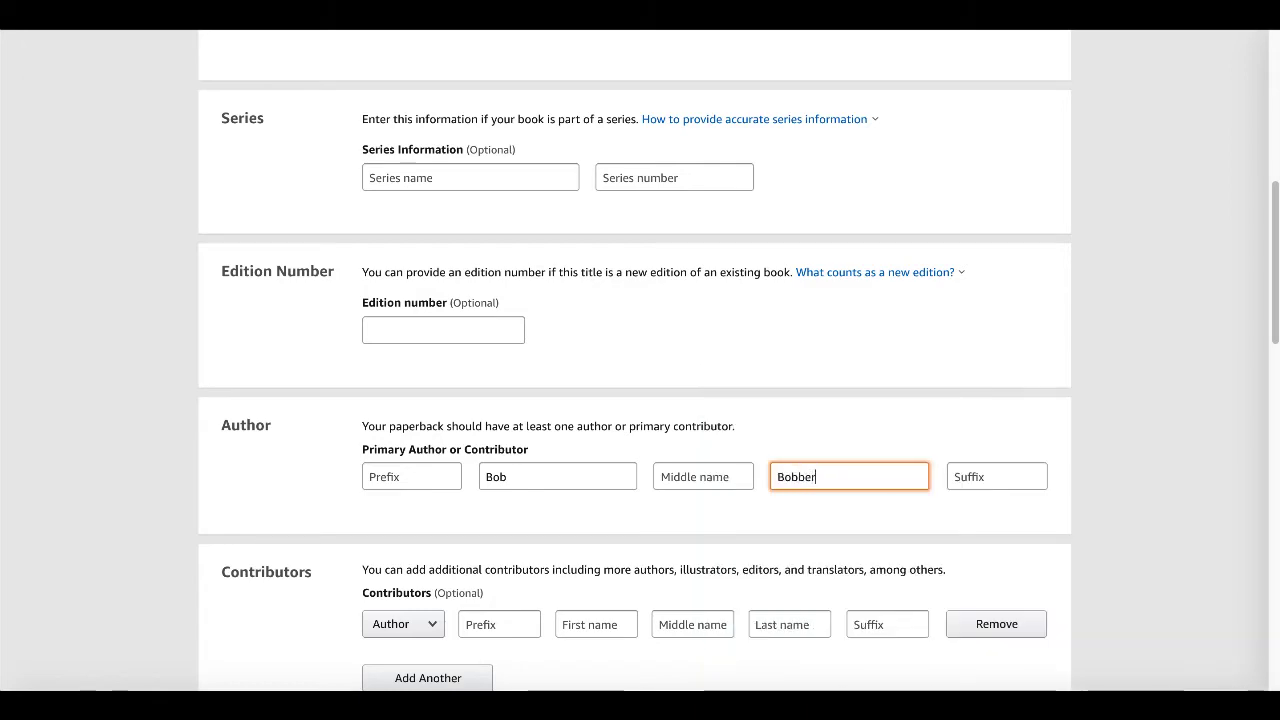
- Finish entering the primary author's last name and go on to the Description section
{"action": "type", "text": "s"}
{"action": "scroll", "coordinate": [640, 360], "scroll_direction": "down", "scroll_amount": 2}
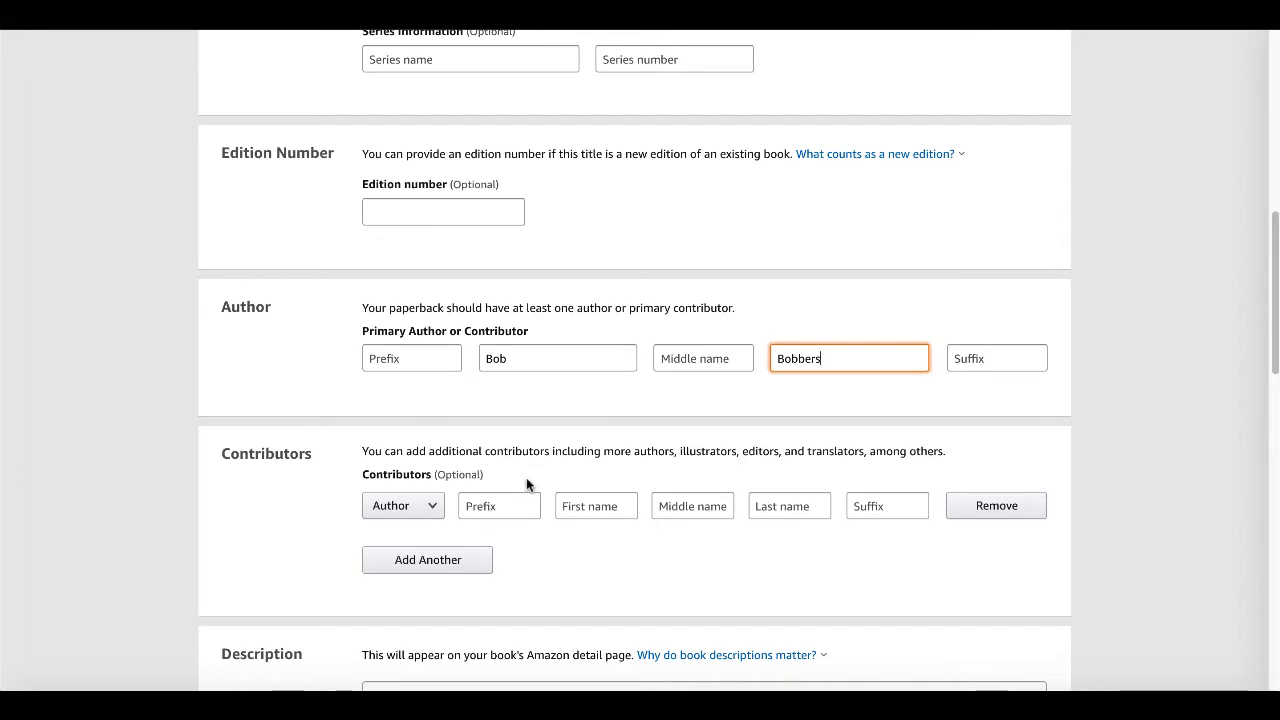
{"action": "scroll", "coordinate": [527, 481], "scroll_direction": "down", "scroll_amount": 2}
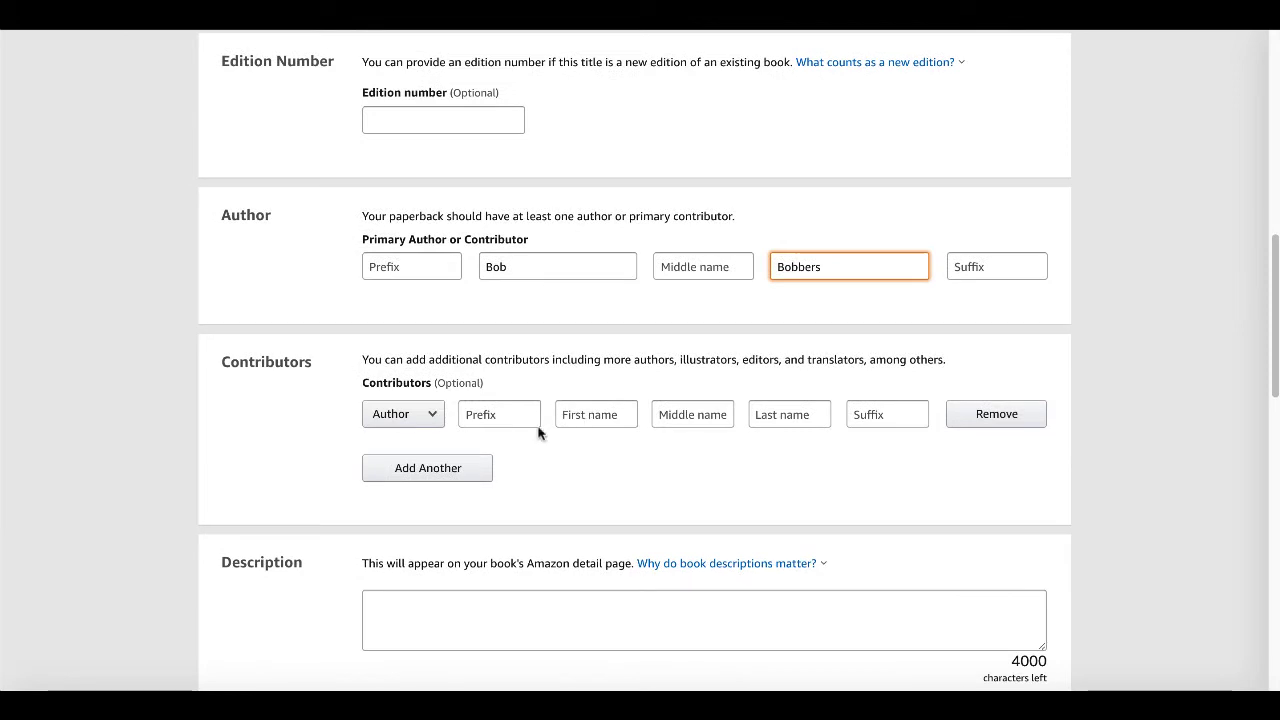
{"action": "scroll", "coordinate": [517, 440], "scroll_direction": "down", "scroll_amount": 2}
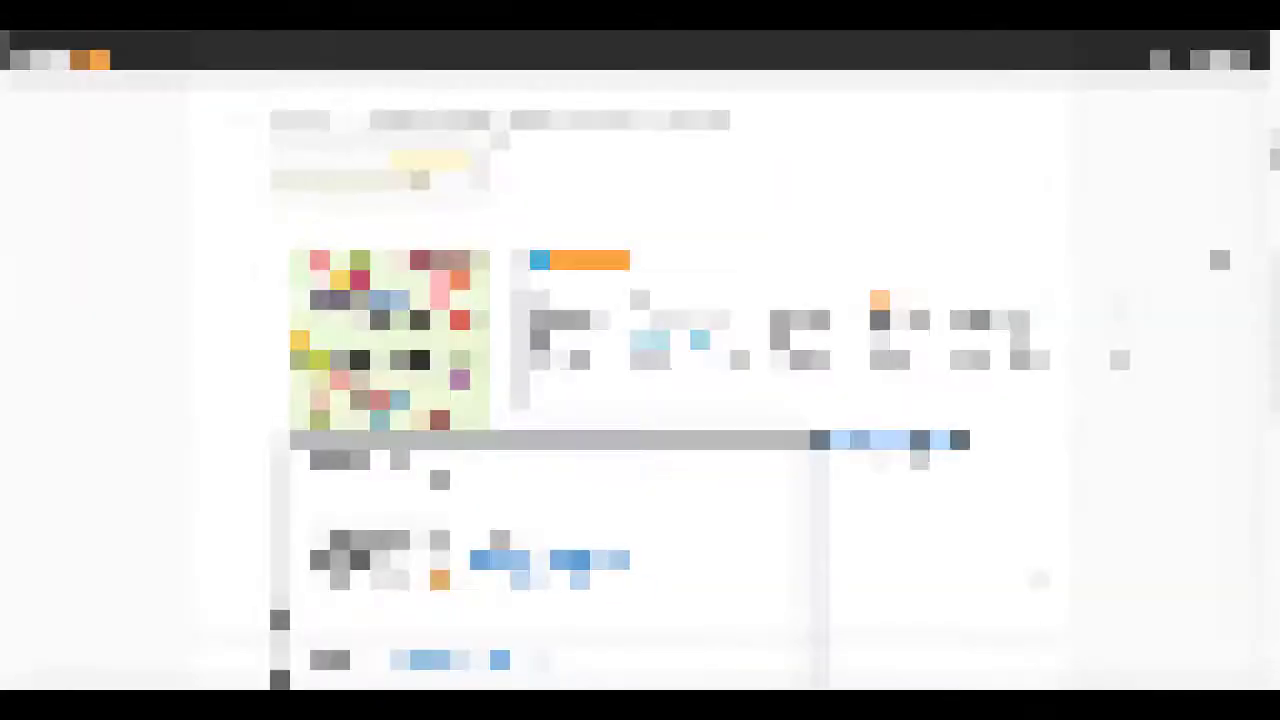
- Open the Count the Dinosaurs! listing on Amazon and examine its book description and the bold book title within it
{"action": "left_click", "coordinate": [874, 520]}
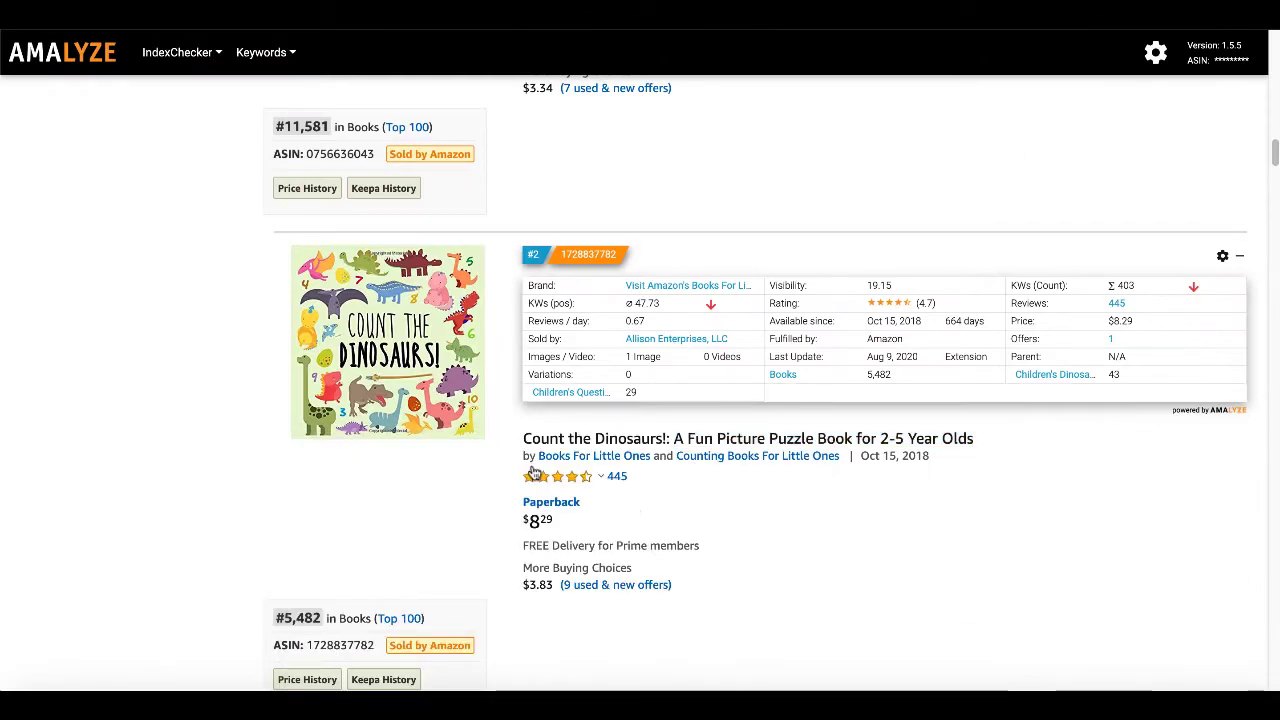
{"action": "left_click", "coordinate": [428, 362]}
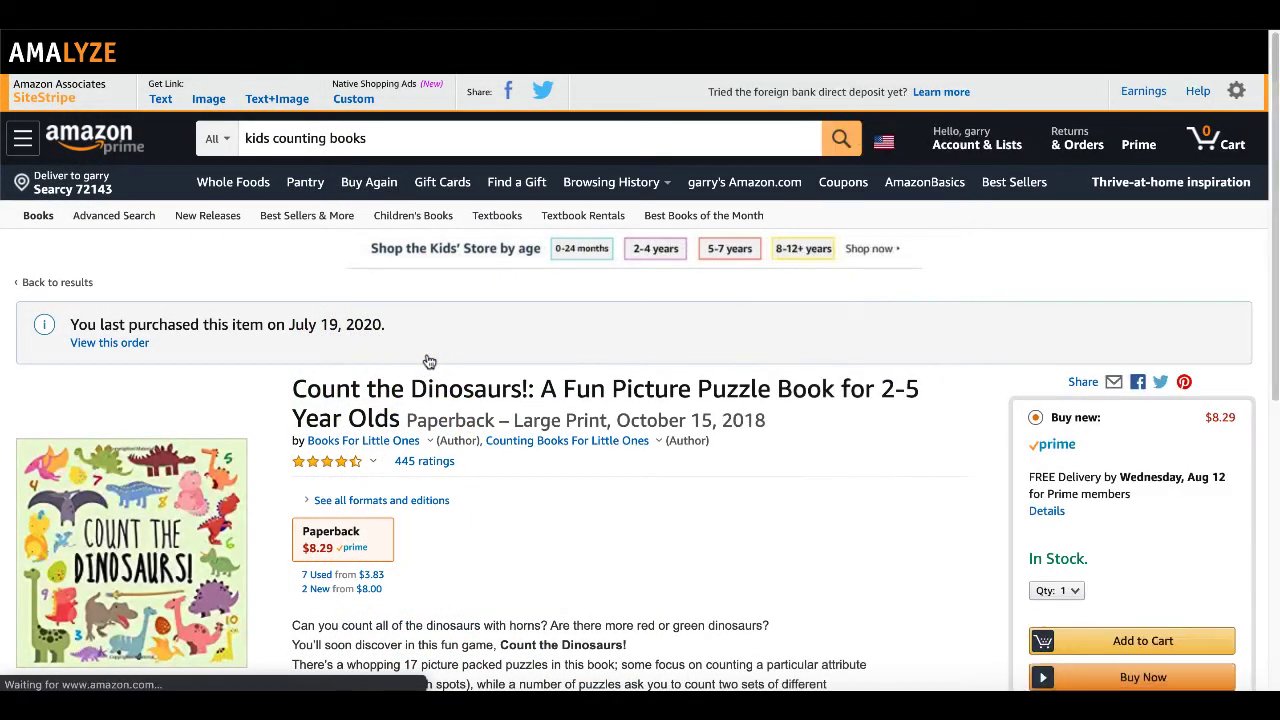
{"action": "scroll", "coordinate": [758, 528], "scroll_direction": "down", "scroll_amount": 3}
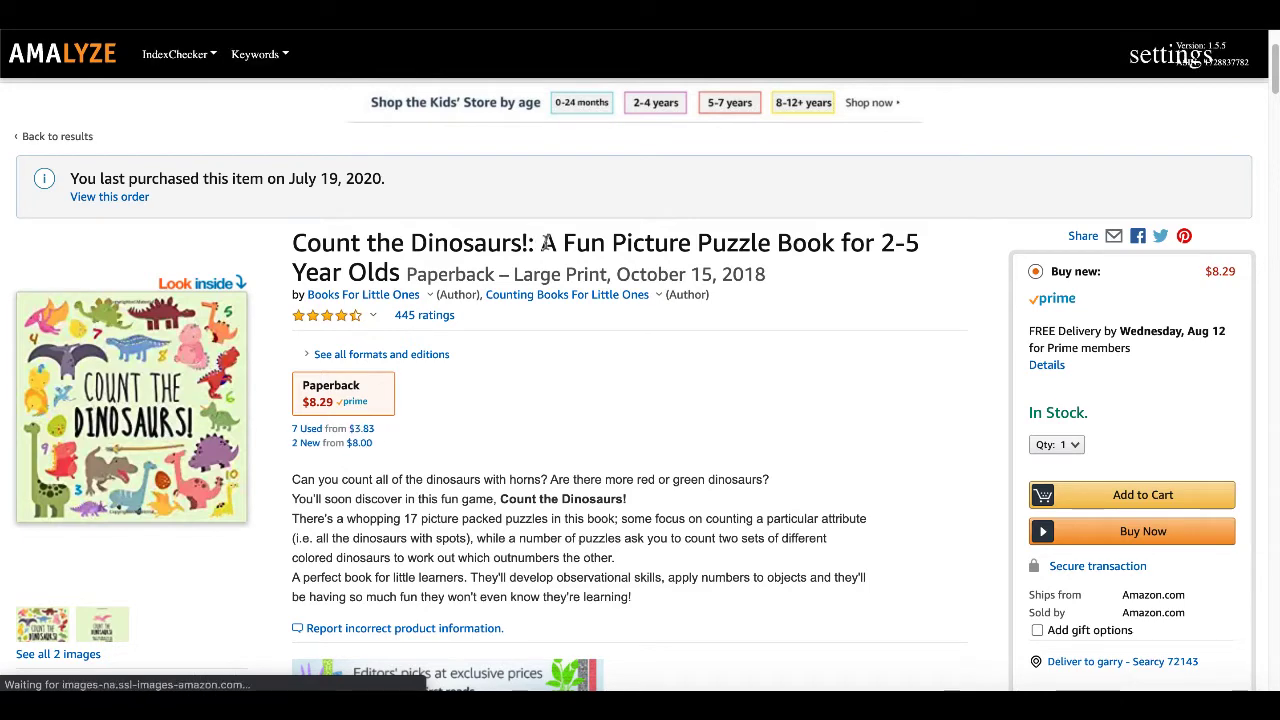
{"action": "scroll", "coordinate": [540, 398], "scroll_direction": "down", "scroll_amount": 1}
{"action": "scroll", "coordinate": [540, 398], "scroll_direction": "down", "scroll_amount": 1}
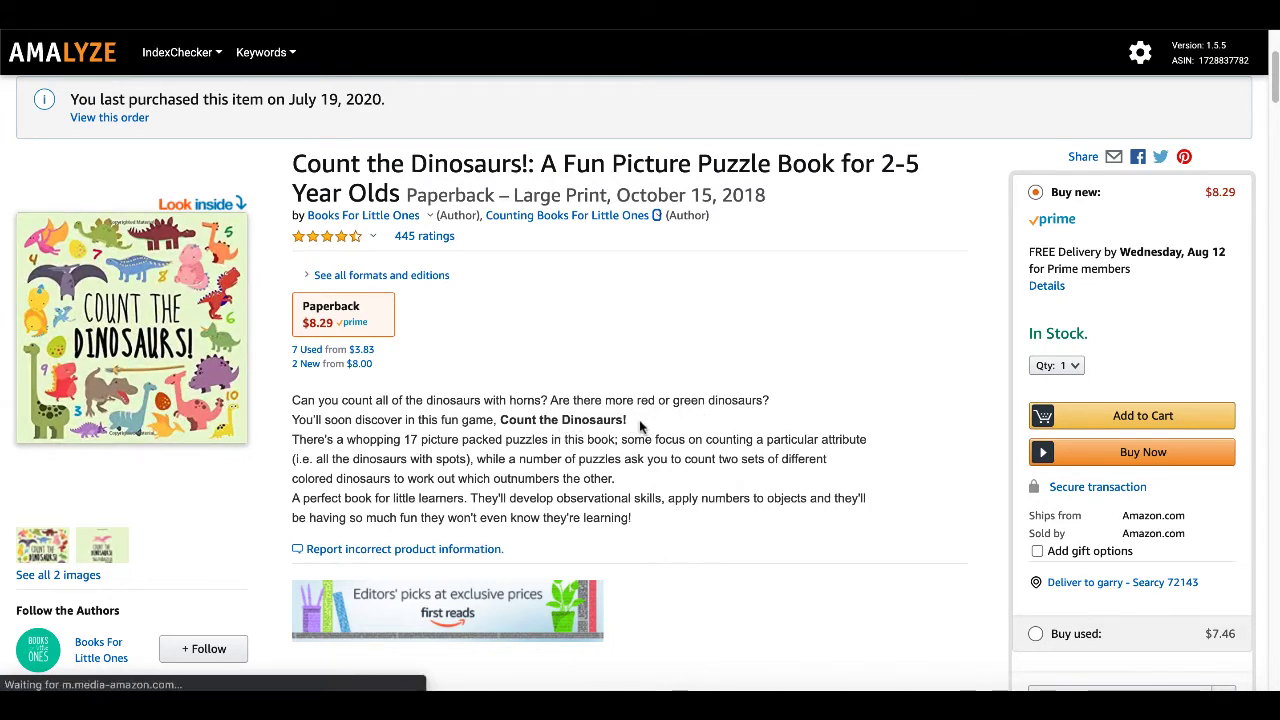
{"action": "left_click_drag", "start_coordinate": [644, 426], "coordinate": [498, 424]}
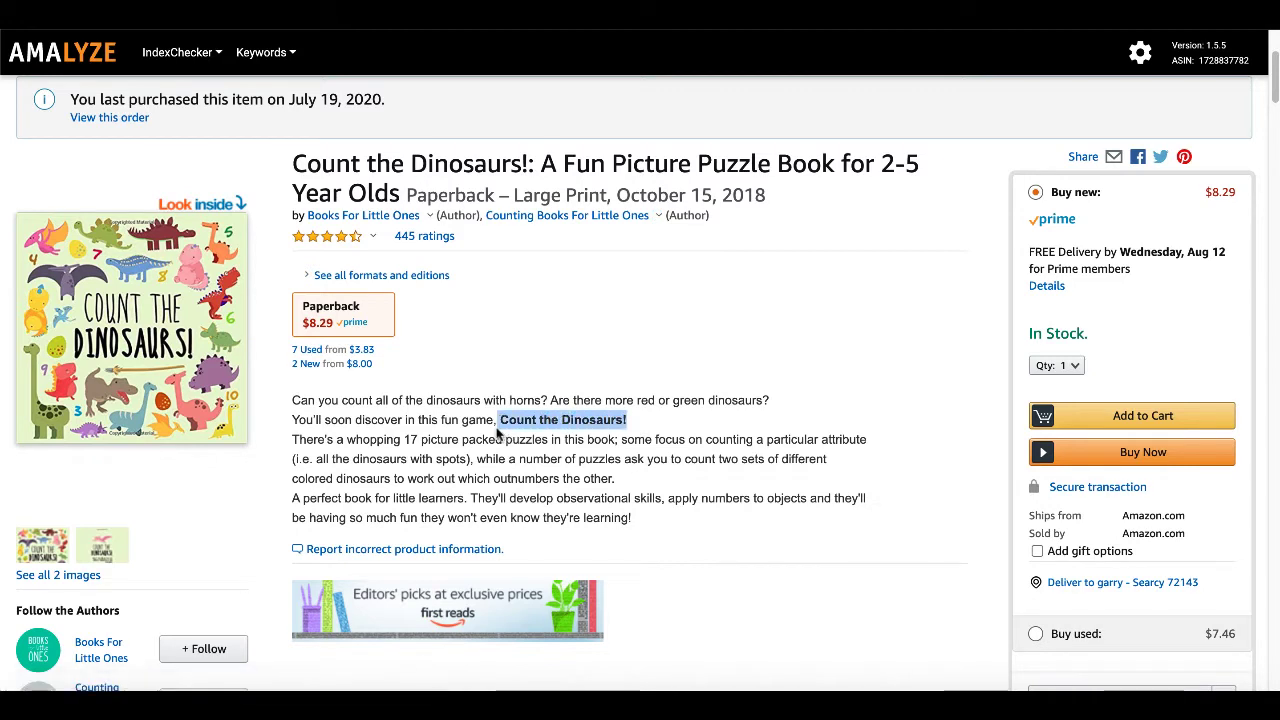
{"action": "left_click", "coordinate": [660, 430]}
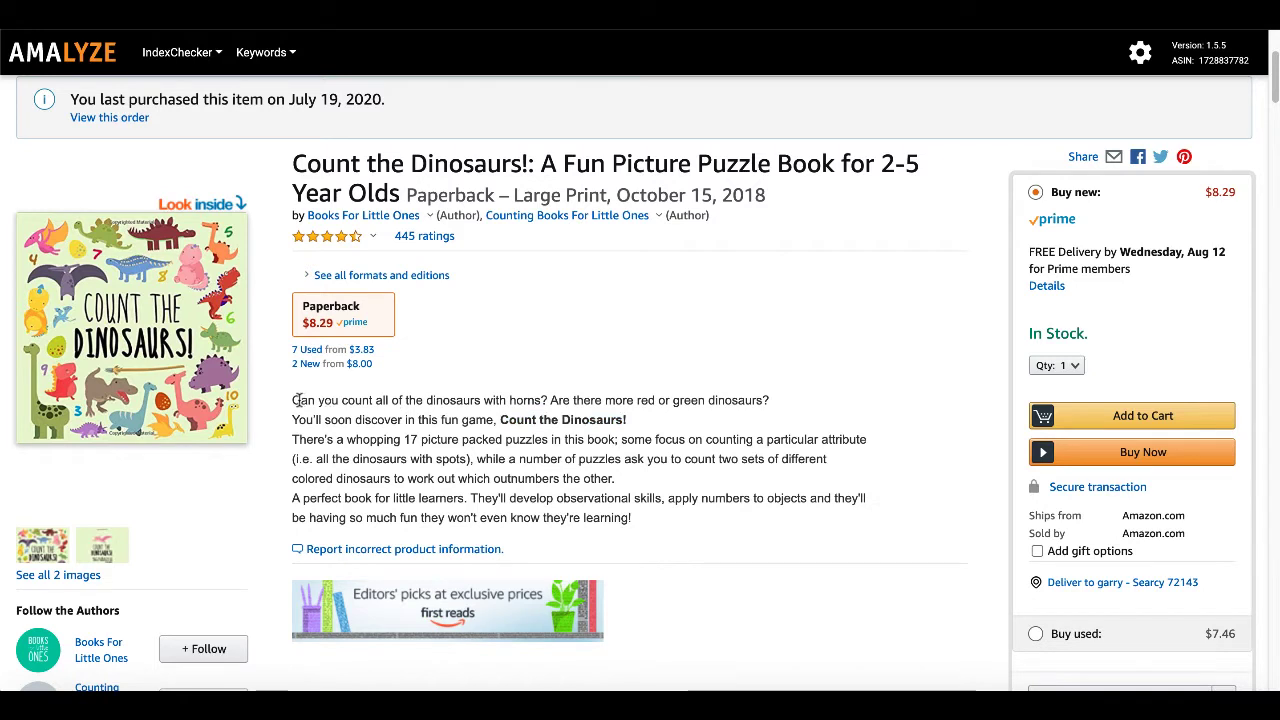
- Copy the full book description from the Count the Dinosaurs! listing into the paperback's description on Kindle Direct Publishing
{"action": "left_click_drag", "start_coordinate": [292, 400], "coordinate": [640, 516]}
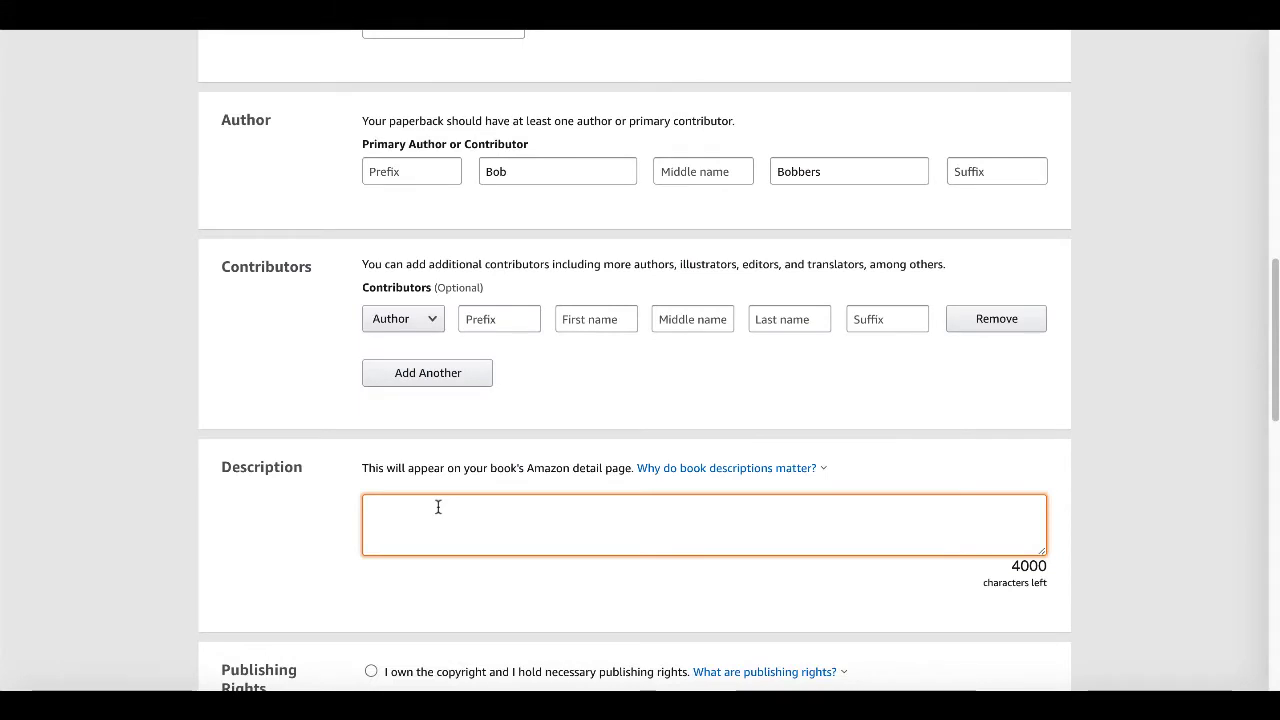
{"action": "key", "text": "ctrl+v"}
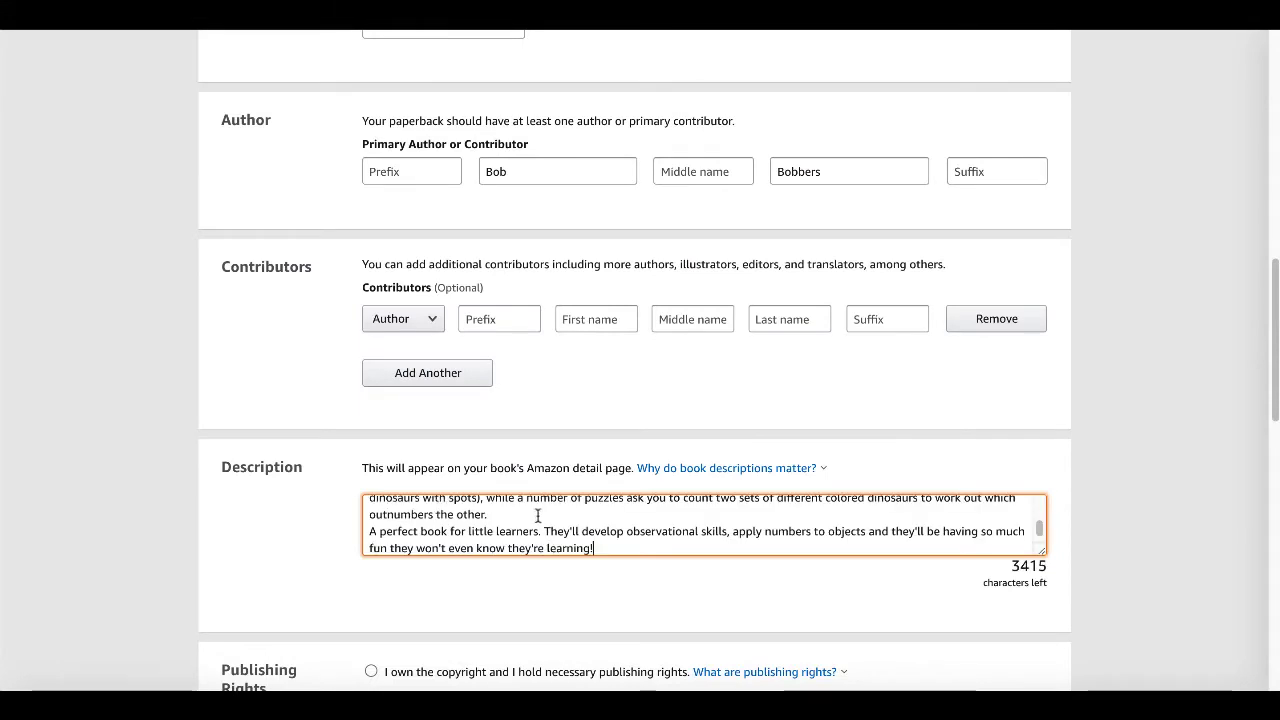
{"action": "scroll", "coordinate": [538, 515], "scroll_direction": "up", "scroll_amount": 3}
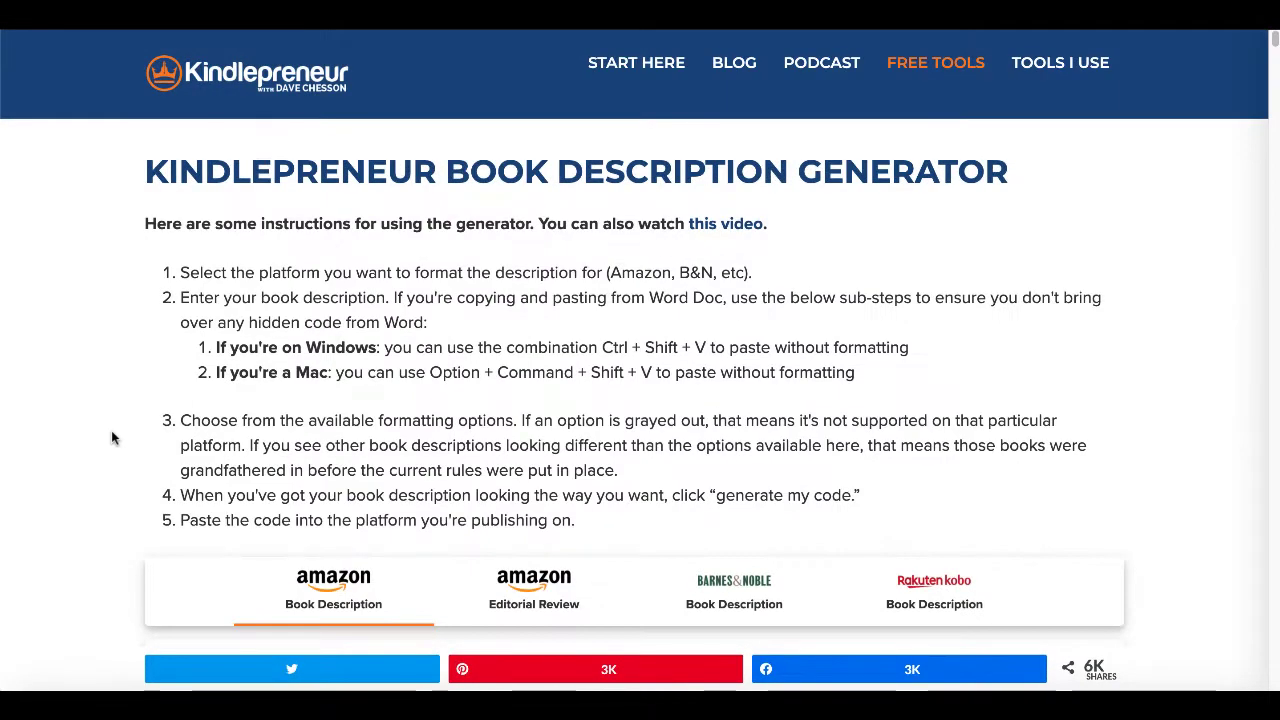
- In the Kindlepreneur Book Description Generator, paste the copied dinosaur book description into the Amazon description editor
{"action": "scroll", "coordinate": [111, 437], "scroll_direction": "down", "scroll_amount": 2}
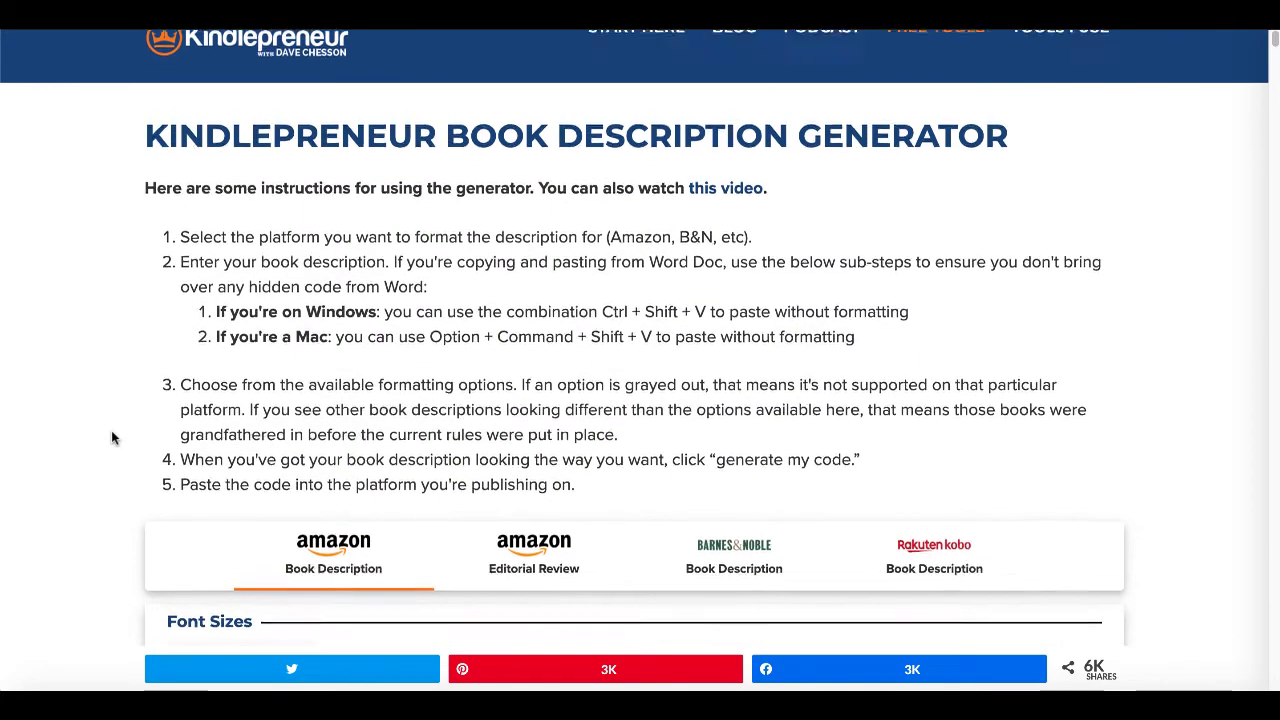
{"action": "scroll", "coordinate": [111, 437], "scroll_direction": "down", "scroll_amount": 2}
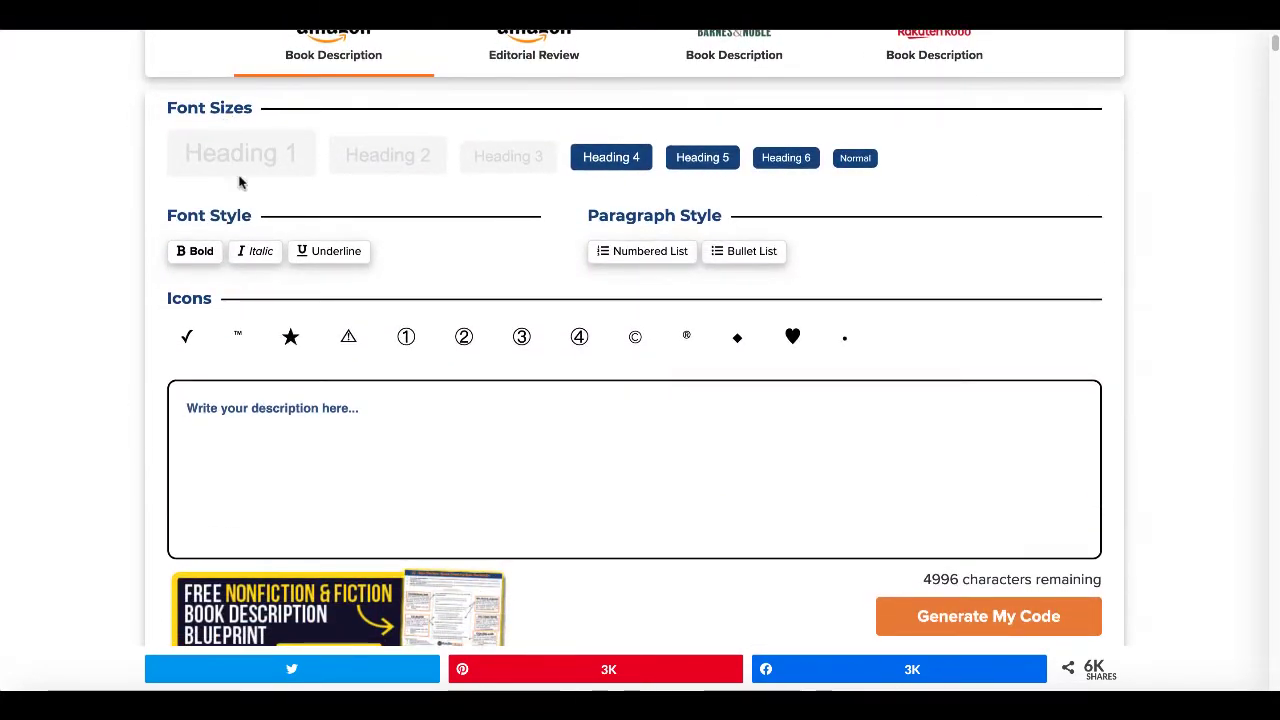
{"action": "left_click", "coordinate": [205, 407]}
{"action": "type", "text": "Can you count all of the dinosaurs with horns? Are there more red or green dinosaurs? You'll soon discover in this fun game, Count the Dinosaurs! There's a whopping 17 picture packed puzzles in this book; some focus on counting a particular attribute (i.e. all the dinosaurs with spots), while a number of puzzles ask you to count two sets of different colored dinosaurs to work out which outnumbers the other. A perfect book for little learners. They'll develop observational skills, apply numbers to objects and they'll be having so much fun they won't even know they're learning!"}
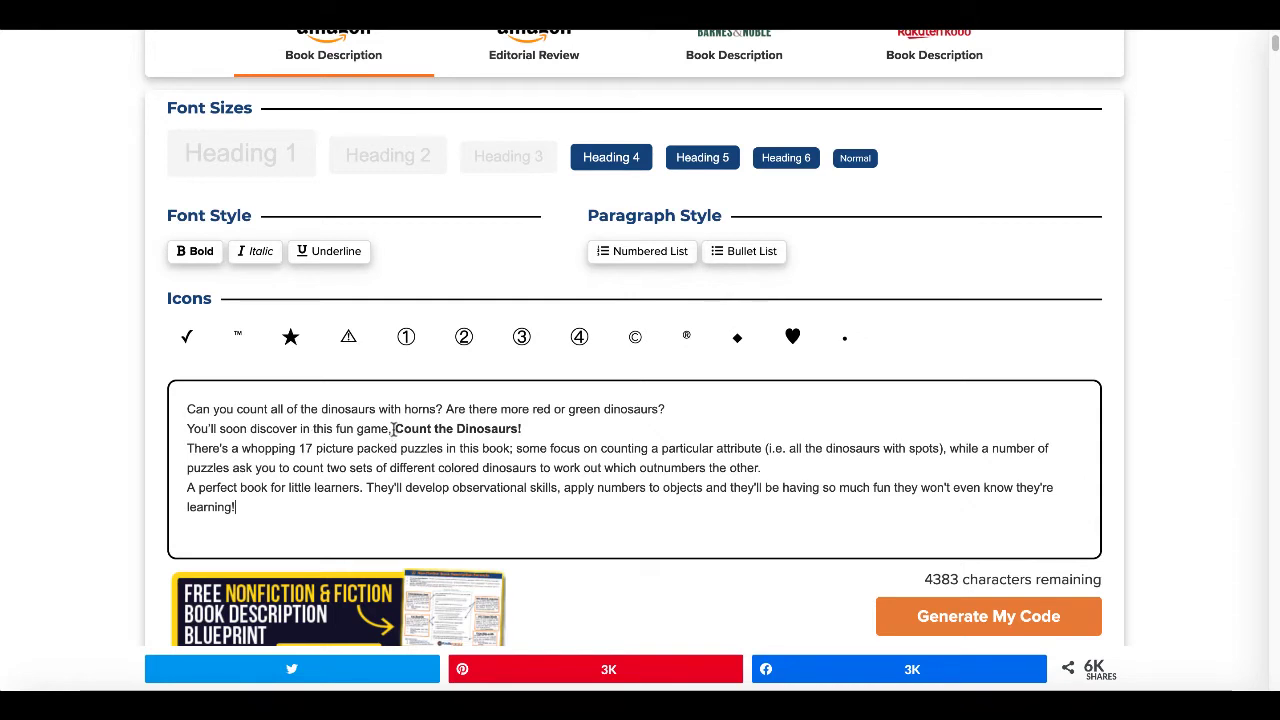
- Toggle bold off and back on for "Count the Dinosaurs!" in the description
{"action": "left_click_drag", "start_coordinate": [395, 428], "coordinate": [528, 424]}
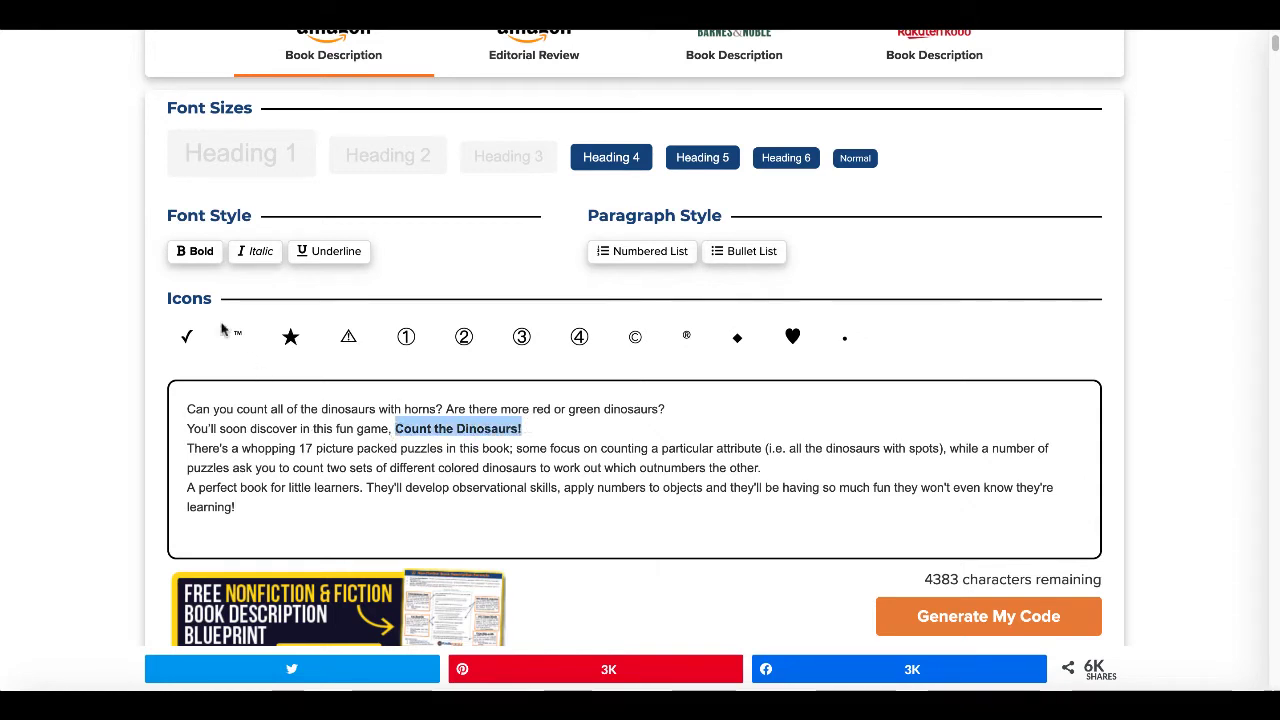
{"action": "left_click", "coordinate": [200, 255]}
{"action": "left_click", "coordinate": [201, 257]}
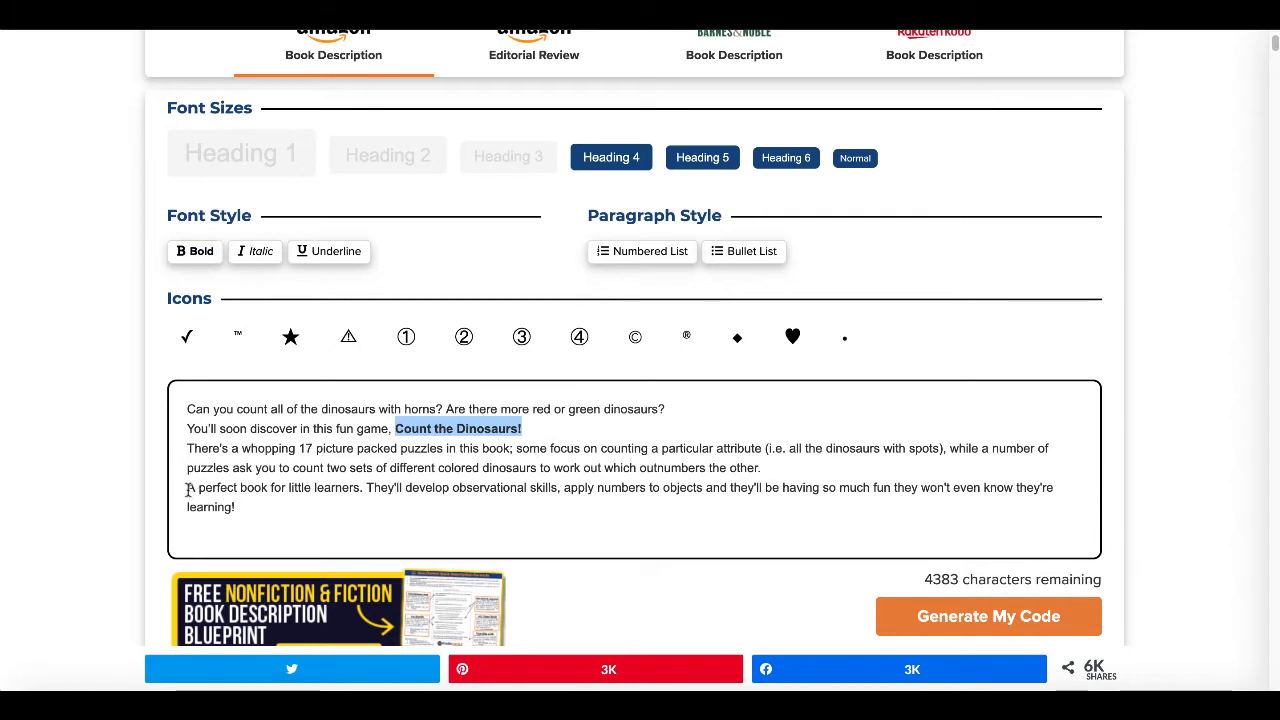
- Italicize the description's closing paragraph, which begins "A perfect book for little learners"
{"action": "left_click_drag", "start_coordinate": [187, 490], "coordinate": [236, 507]}
{"action": "left_click", "coordinate": [250, 255]}
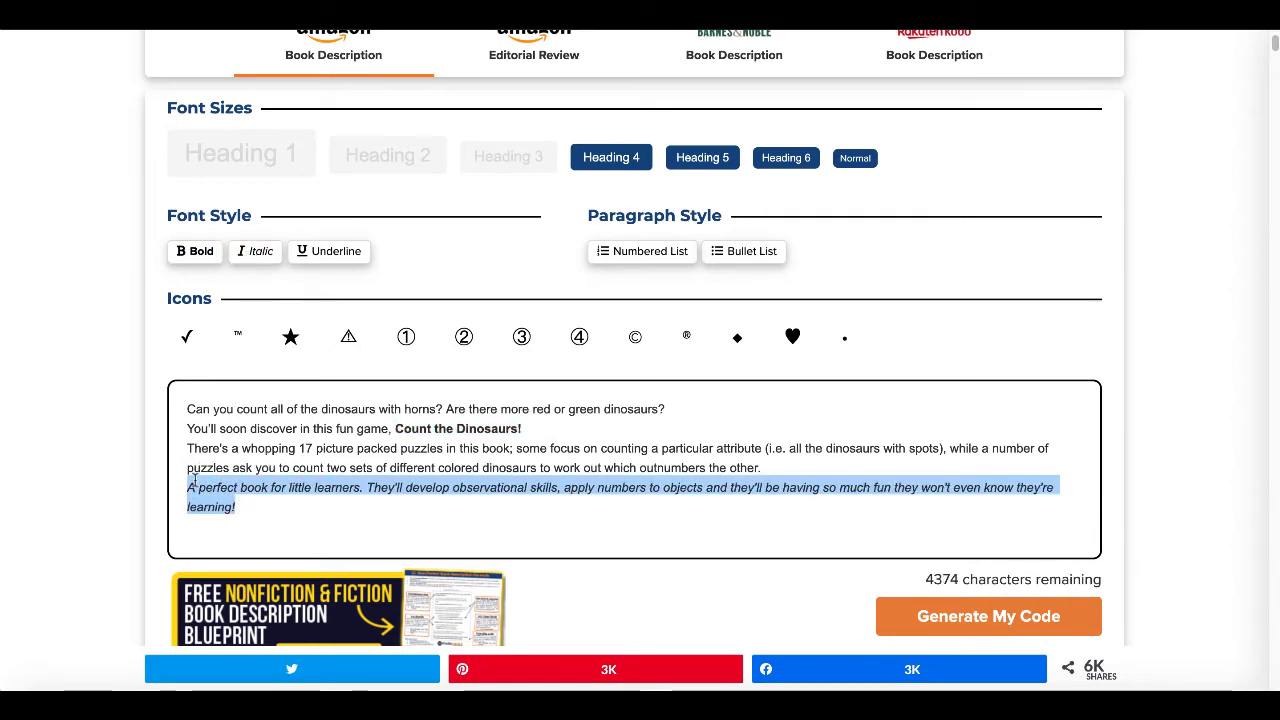
- Add the line "What is inside the book?" below the closing paragraph, followed by a blank line
{"action": "left_click", "coordinate": [250, 511]}
{"action": "key", "text": "Return"}
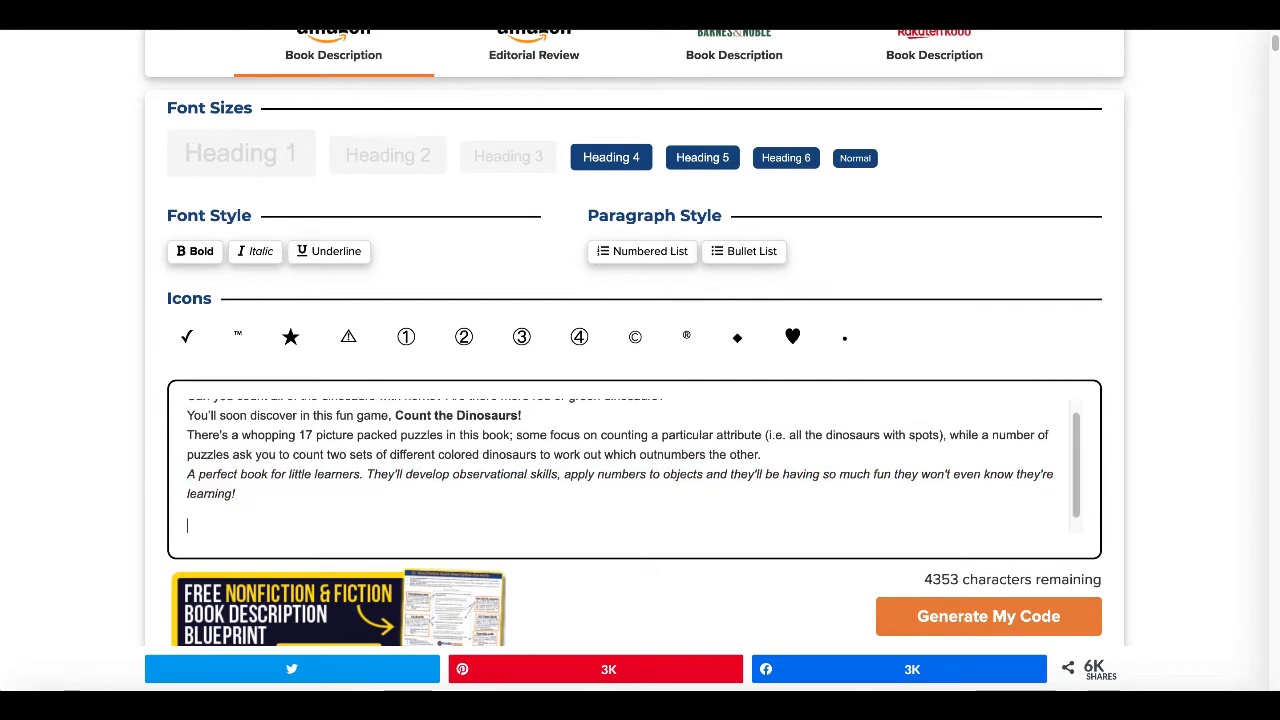
{"action": "type", "text": "What"}
{"action": "key", "text": "BackSpace"}
{"action": "key", "text": "BackSpace"}
{"action": "key", "text": "BackSpace"}
{"action": "type", "text": "at"}
{"action": "key", "text": "BackSpace"}
{"action": "key", "text": "BackSpace"}
{"action": "type", "text": "hat it"}
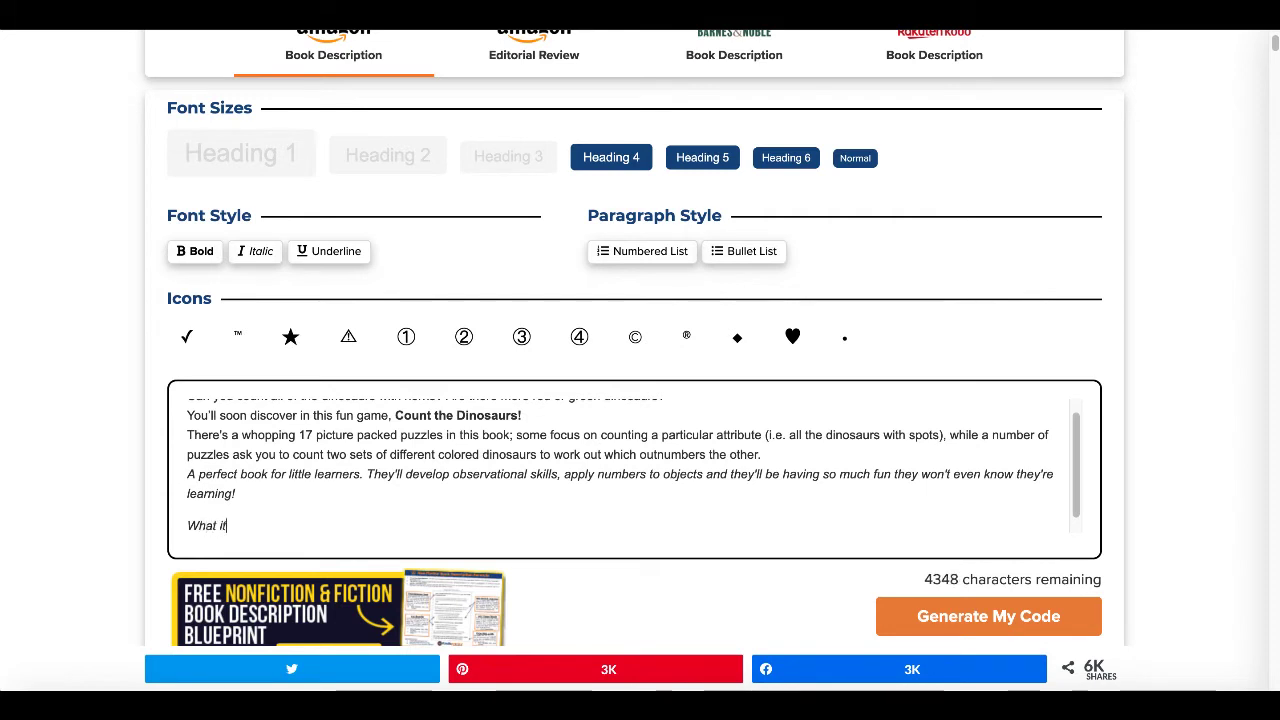
{"action": "key", "text": "BackSpace"}
{"action": "type", "text": "s in"}
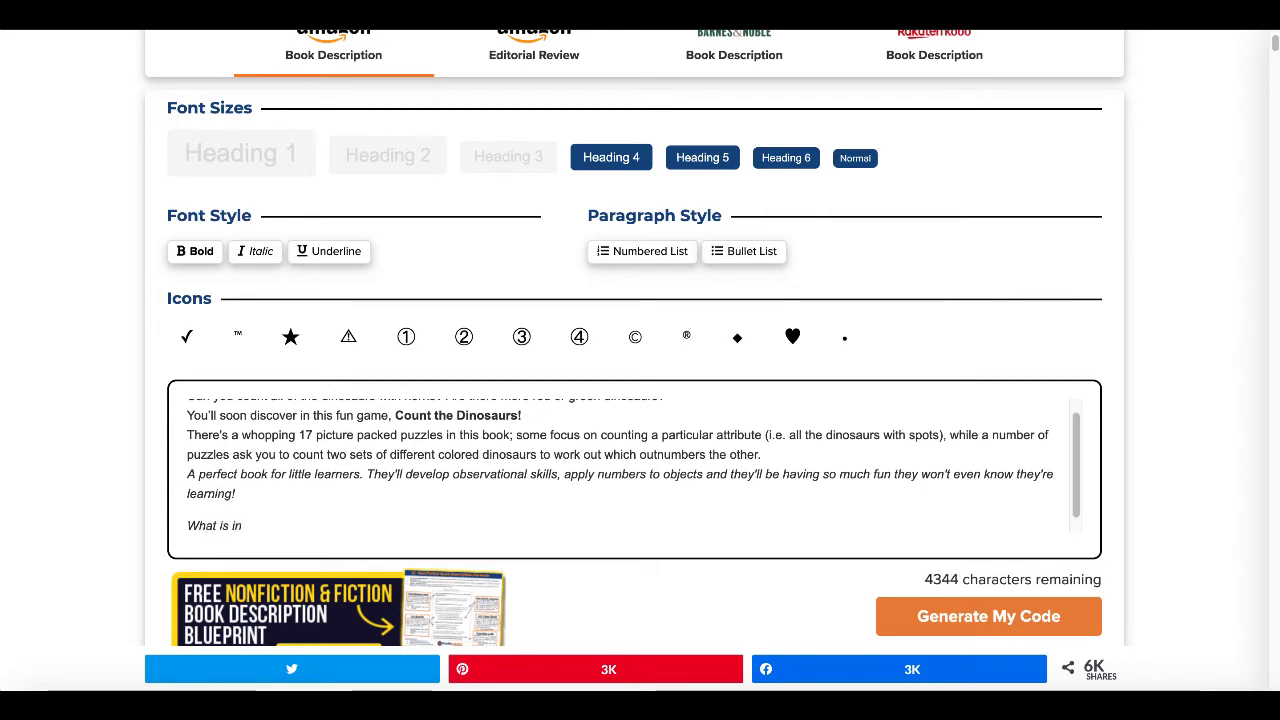
{"action": "type", "text": "side the book?"}
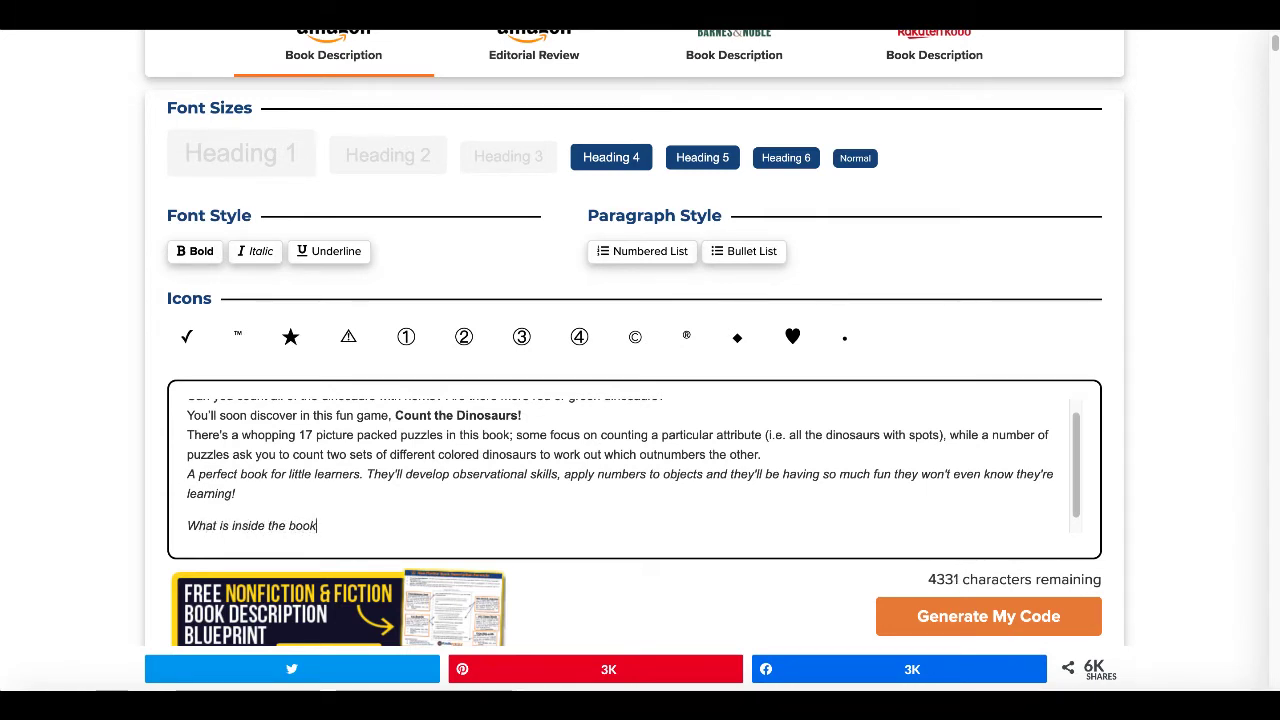
{"action": "key", "text": "Return"}
{"action": "key", "text": "Return"}
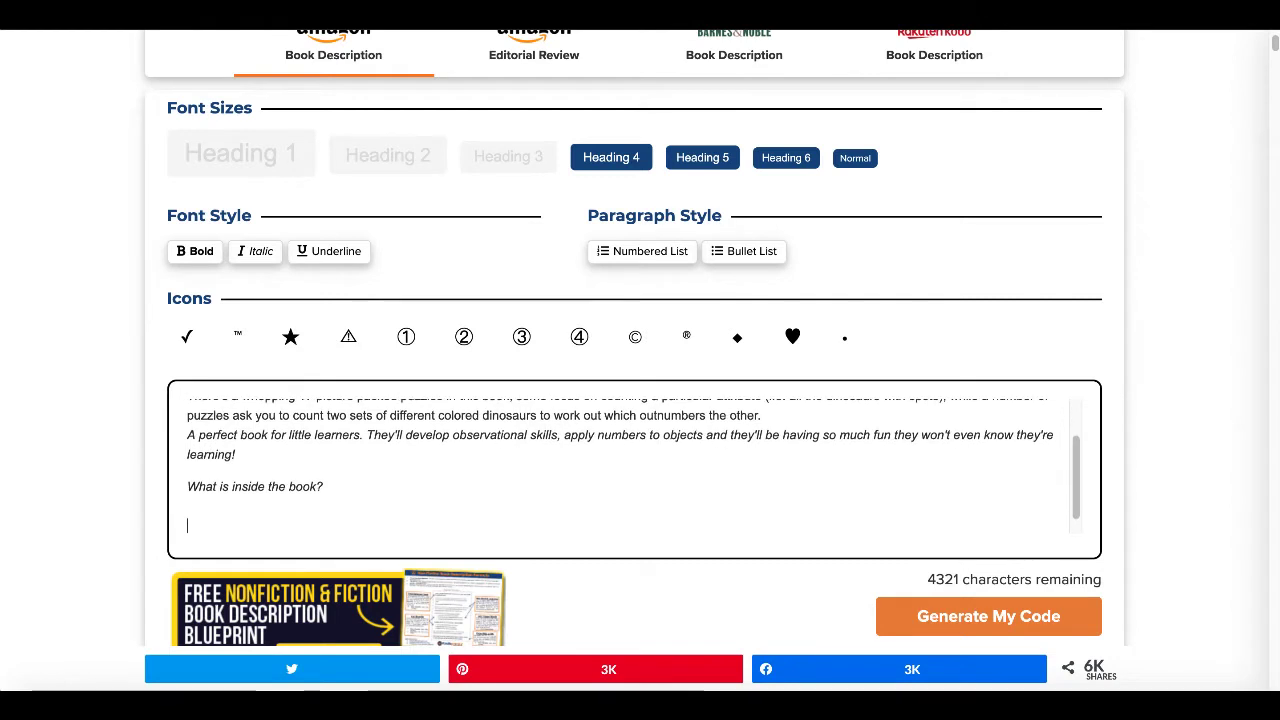
- Add a line with a check mark icon and the text "Full color pictures"
{"action": "left_click", "coordinate": [188, 340]}
{"action": "type", "text": "F"}
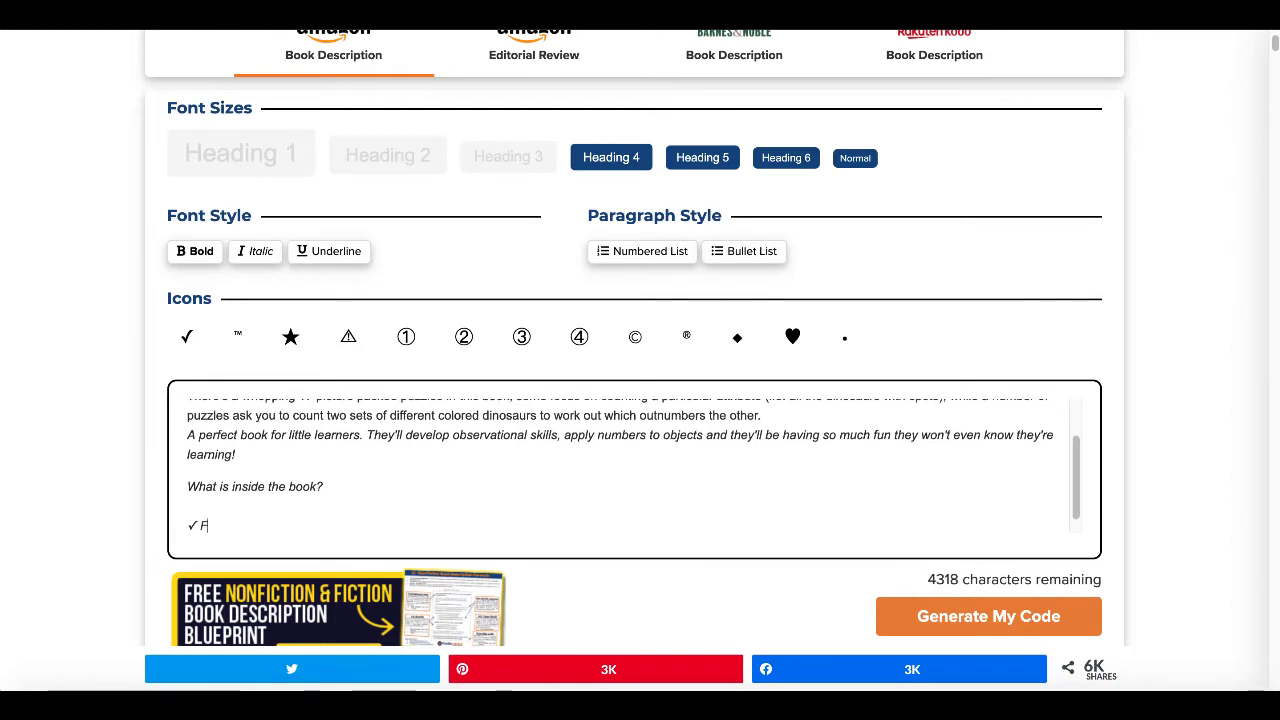
{"action": "type", "text": "ull color p"}
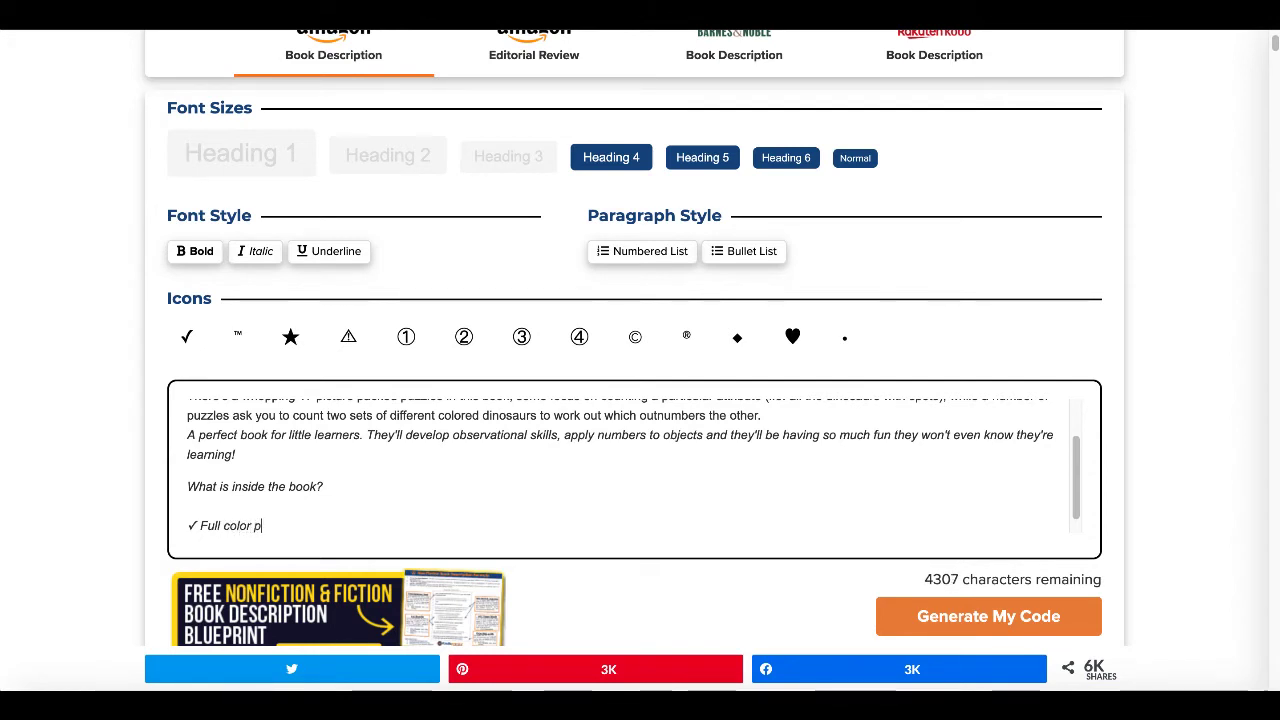
{"action": "type", "text": "ictures"}
{"action": "key", "text": "Return"}
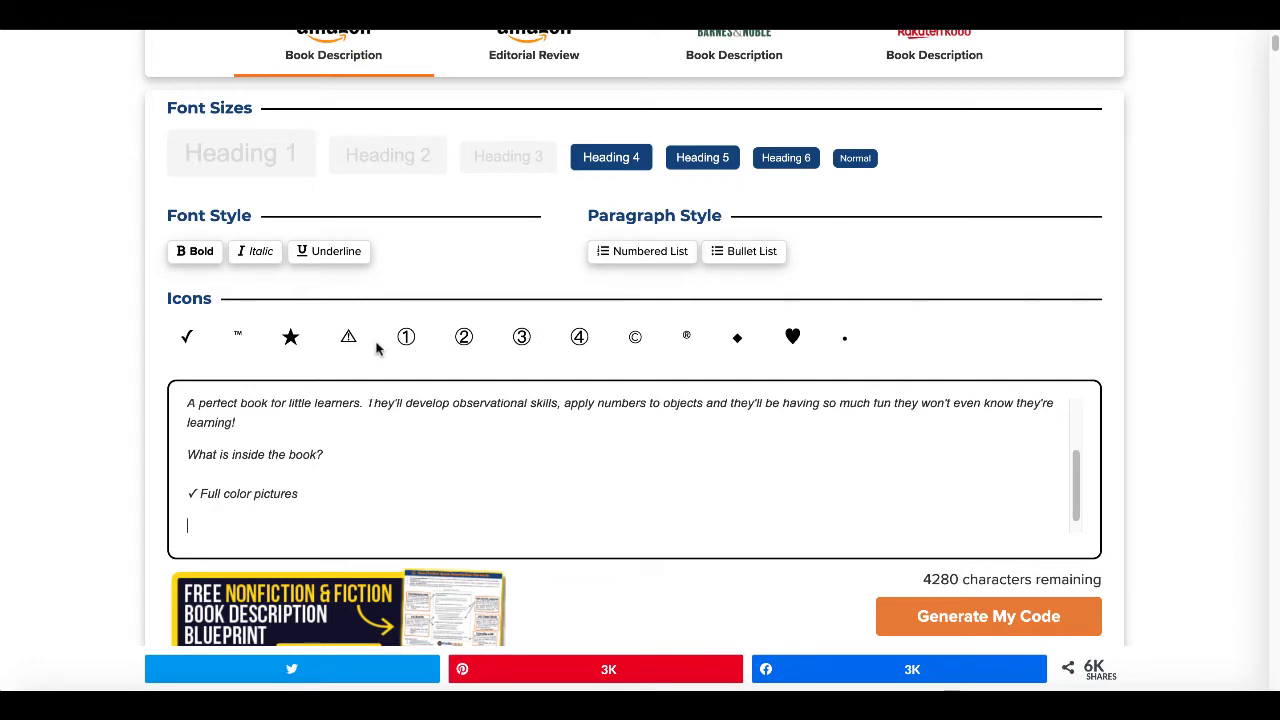
- Add a line with a star icon and the text "A robot on every page"
{"action": "left_click", "coordinate": [290, 336]}
{"action": "type", "text": "A"}
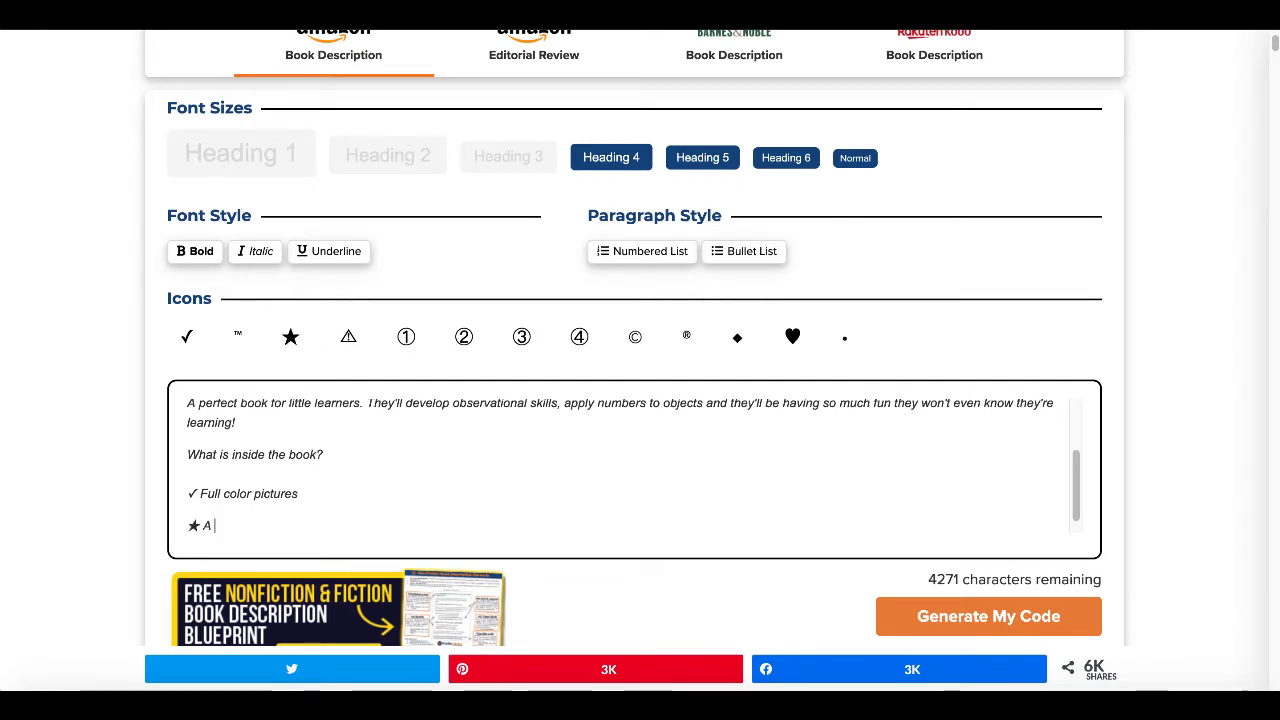
{"action": "type", "text": " robot on every page"}
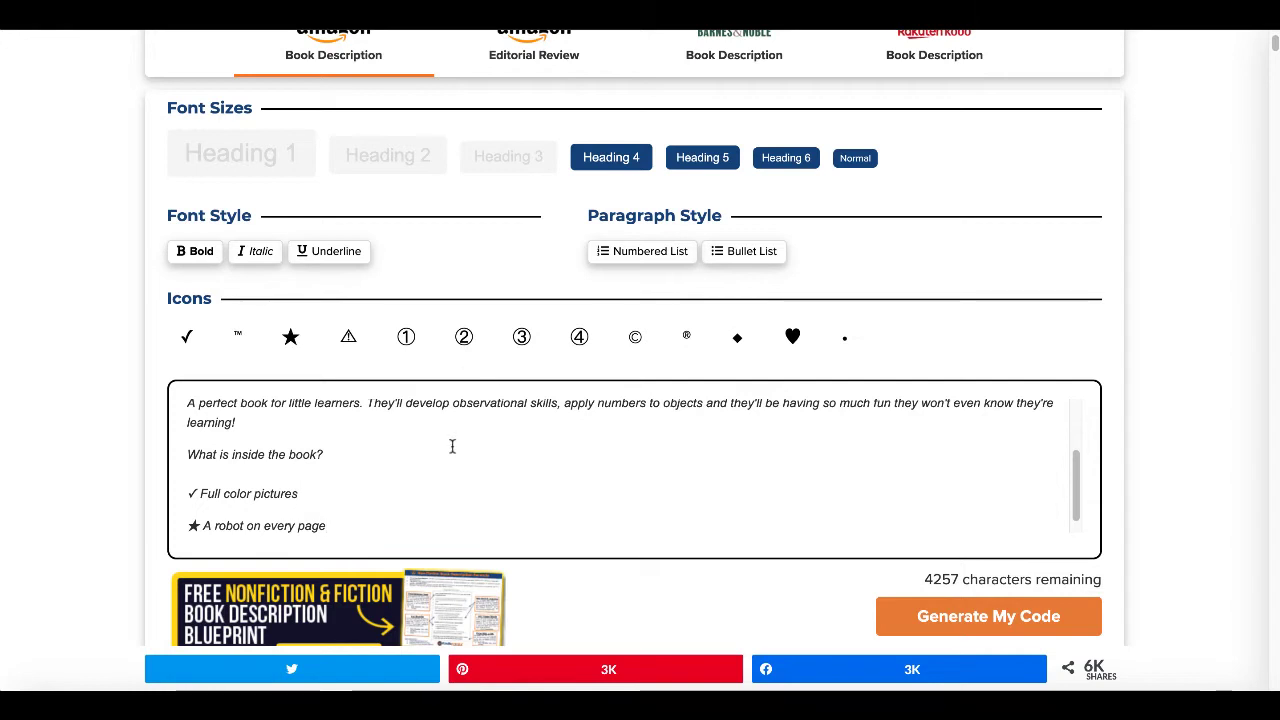
- Generate the HTML code for the formatted description, examine its tags and copy the code
{"action": "scroll", "coordinate": [451, 447], "scroll_direction": "up", "scroll_amount": 5}
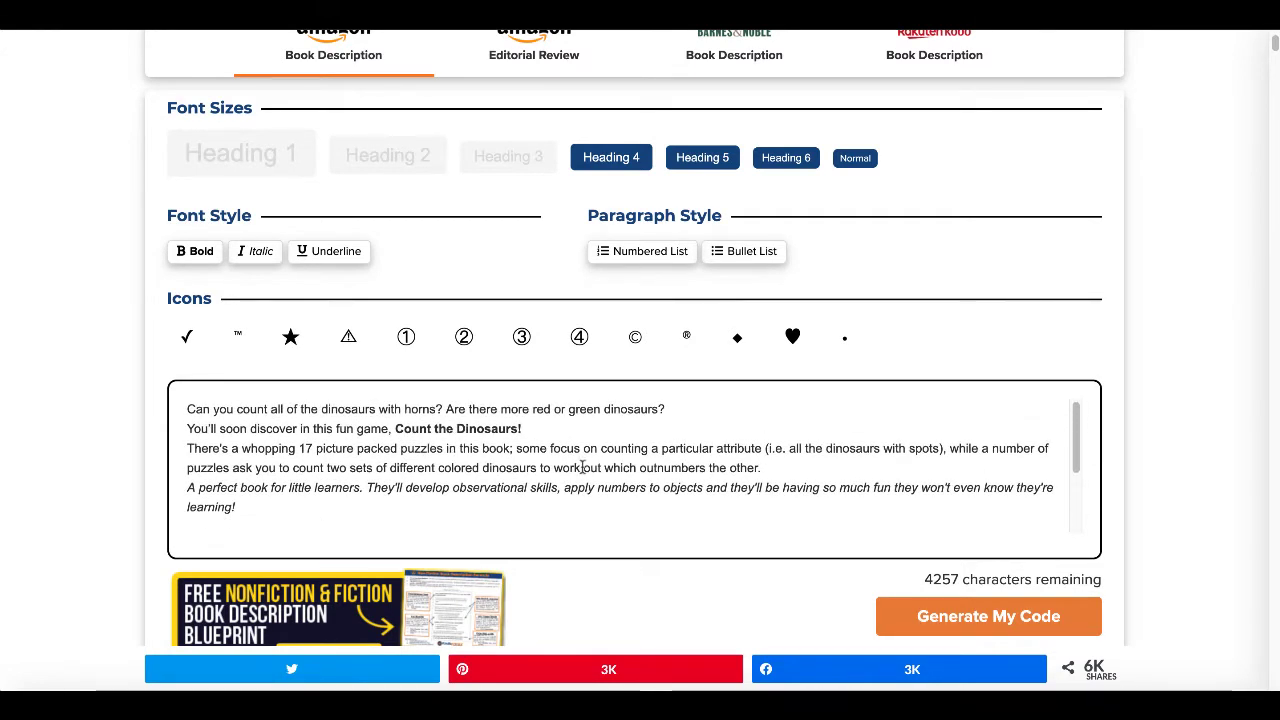
{"action": "left_click", "coordinate": [950, 618]}
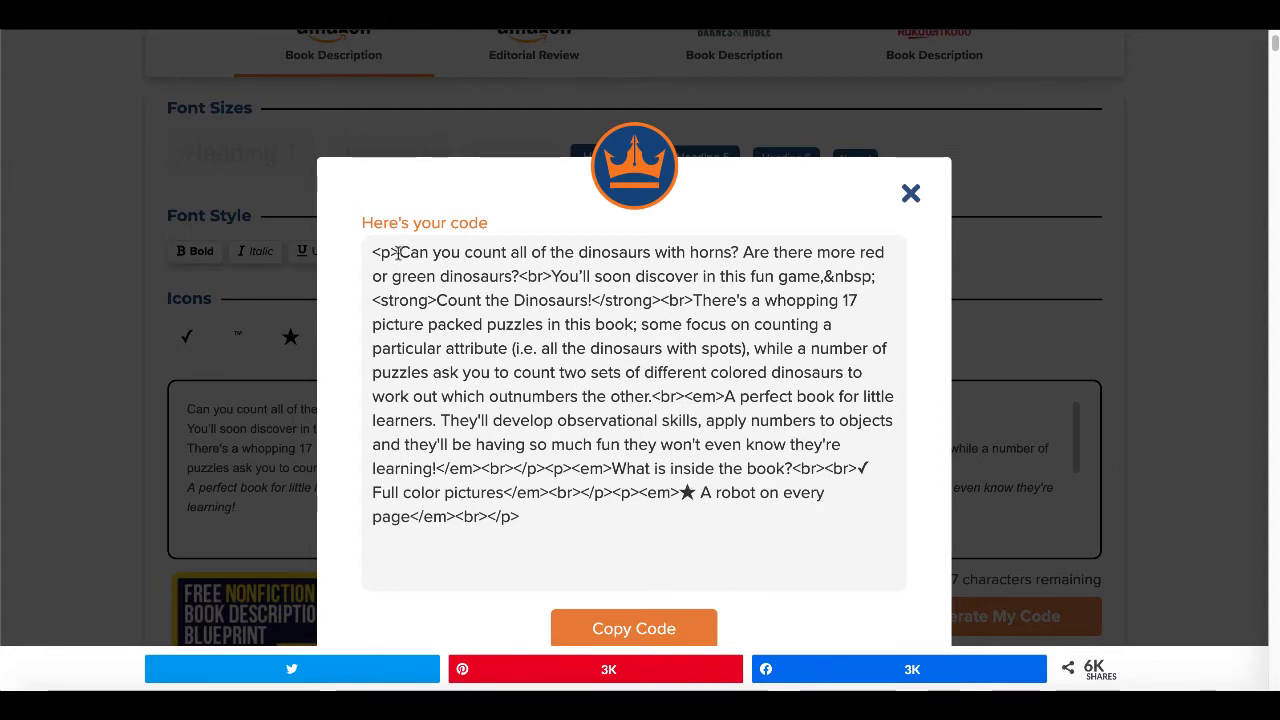
{"action": "left_click_drag", "start_coordinate": [398, 253], "coordinate": [372, 253]}
{"action": "left_click_drag", "start_coordinate": [660, 300], "coordinate": [693, 302]}
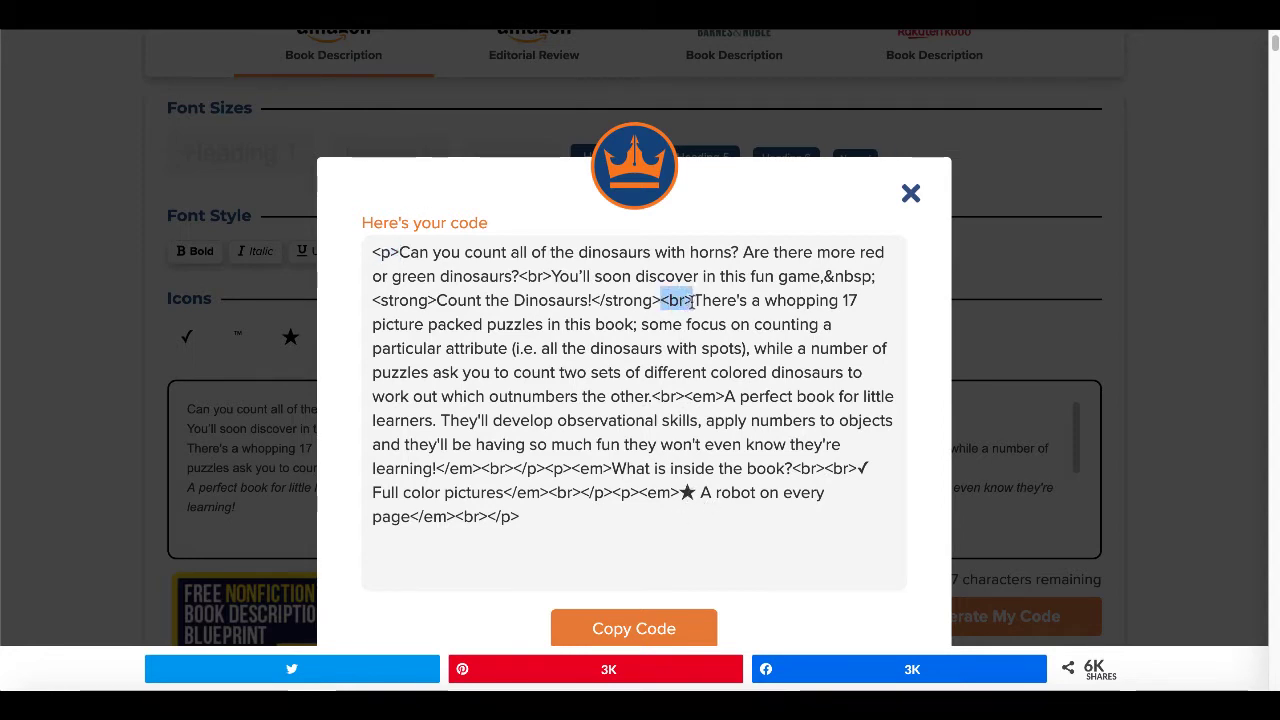
{"action": "left_click", "coordinate": [640, 625]}
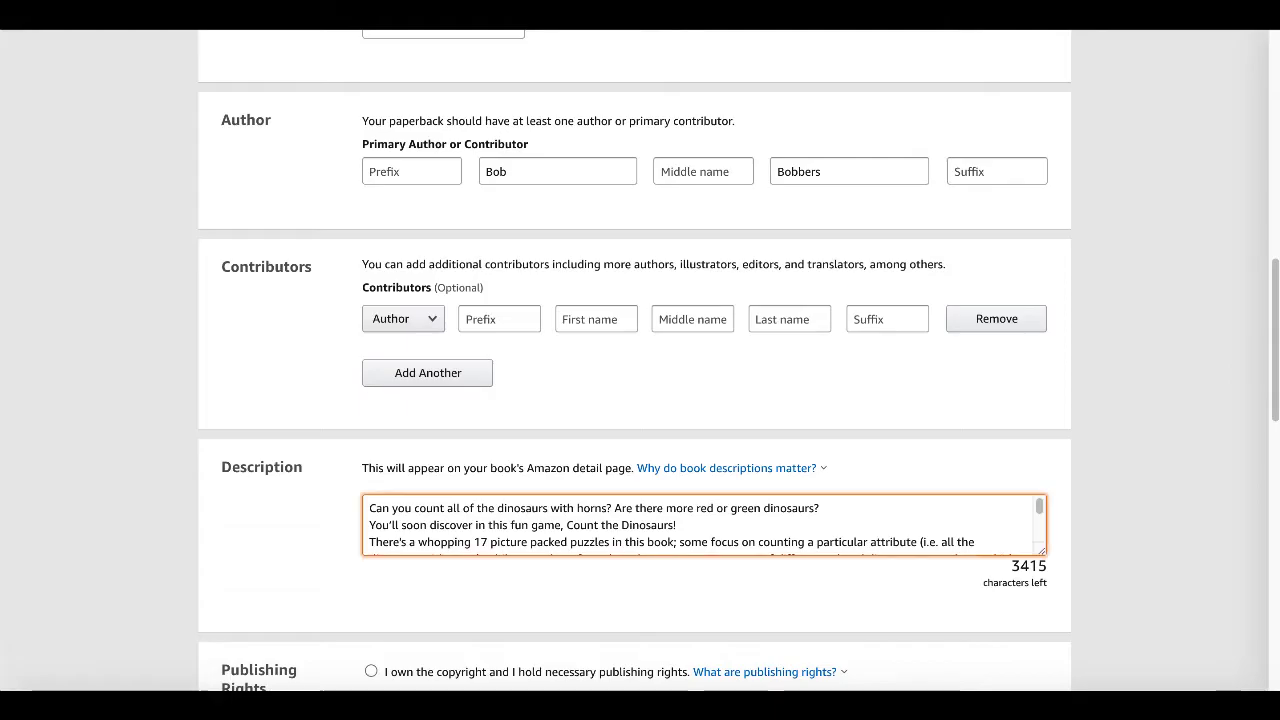
- On Kindle Direct Publishing, replace the paperback's whole description with the copied HTML code
{"action": "key", "text": "ctrl+a"}
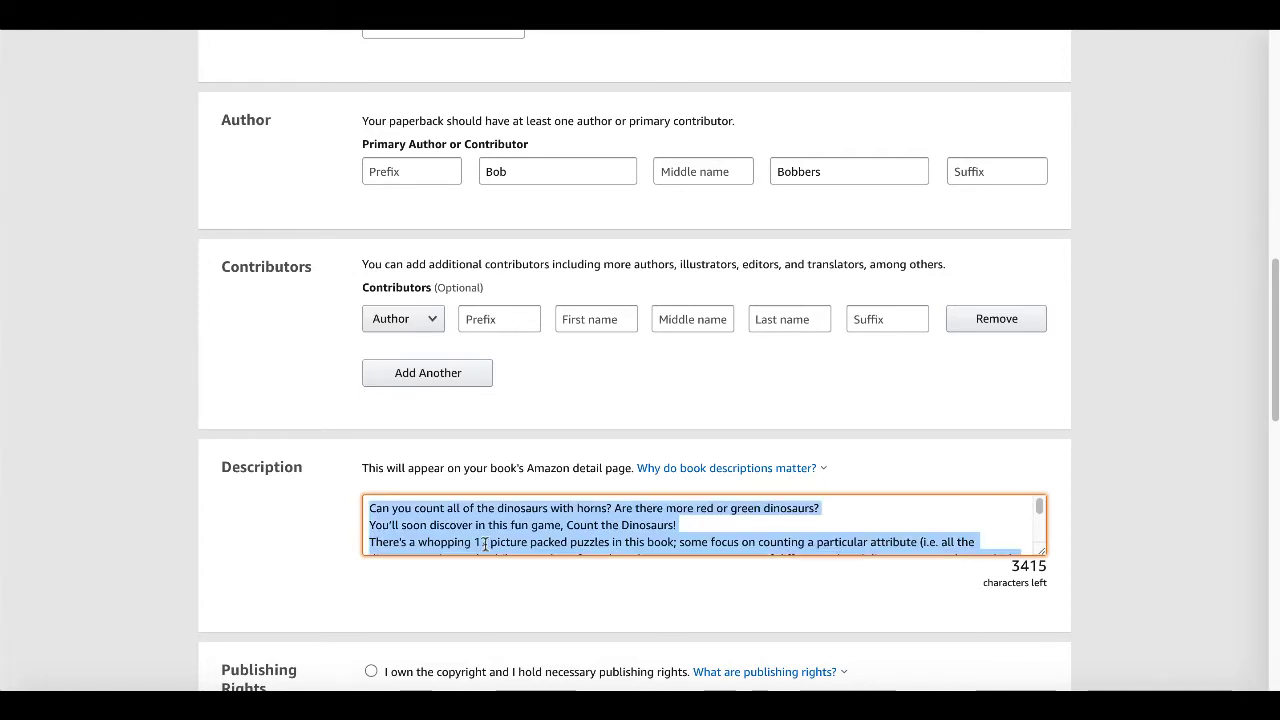
{"action": "key", "text": "BackSpace"}
{"action": "key", "text": "ctrl+v"}
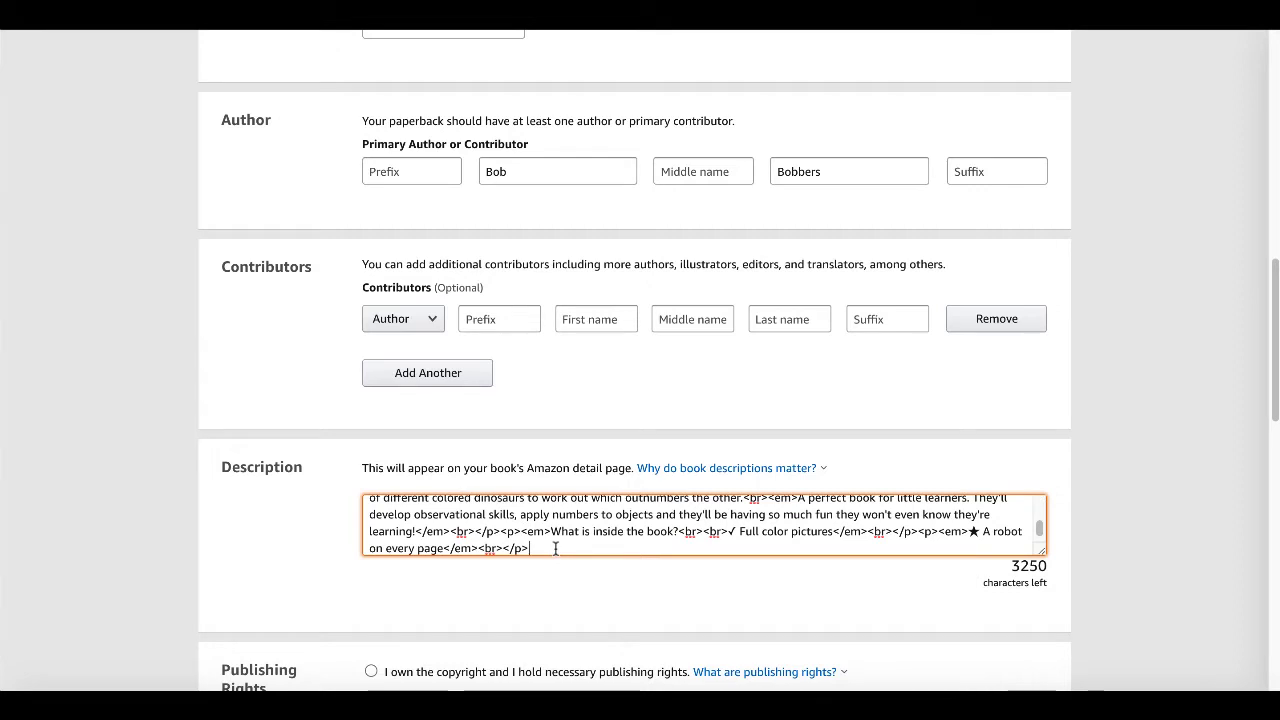
{"action": "left_click_drag", "start_coordinate": [1013, 567], "coordinate": [1051, 583]}
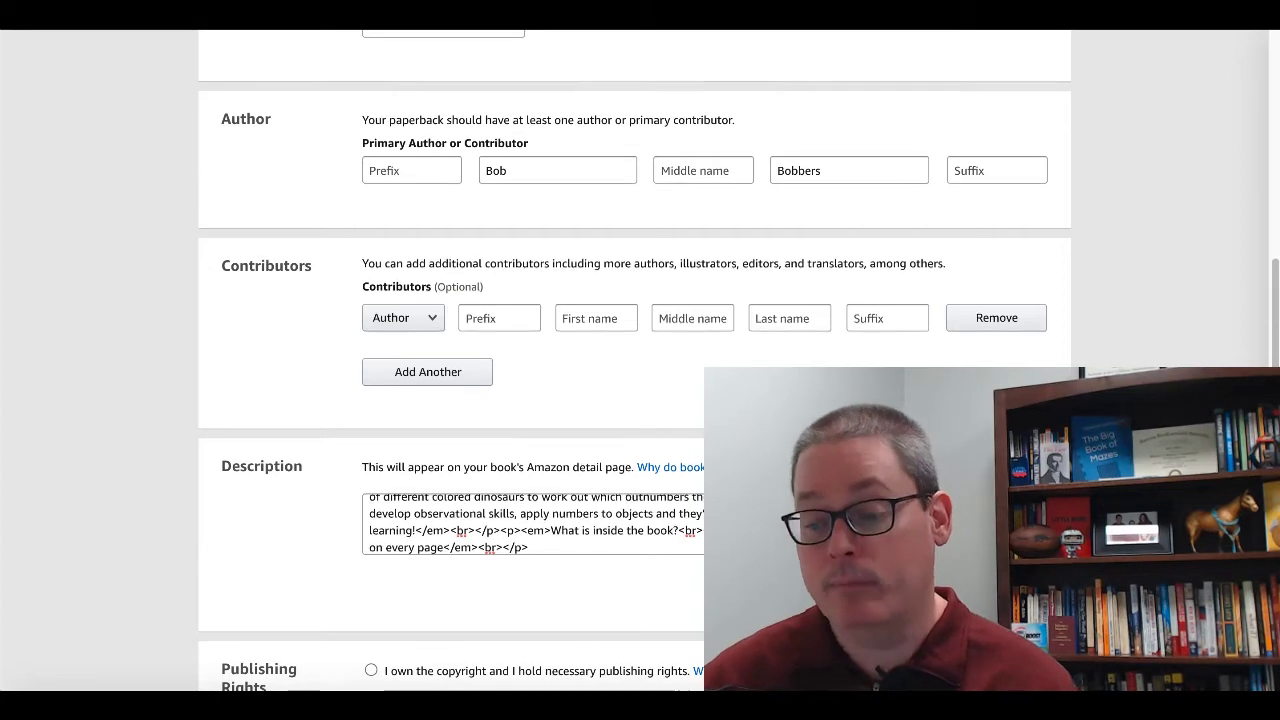
- Declare that you own the copyright and hold the necessary publishing rights for the paperback
{"action": "scroll", "coordinate": [640, 360], "scroll_direction": "down", "scroll_amount": 1}
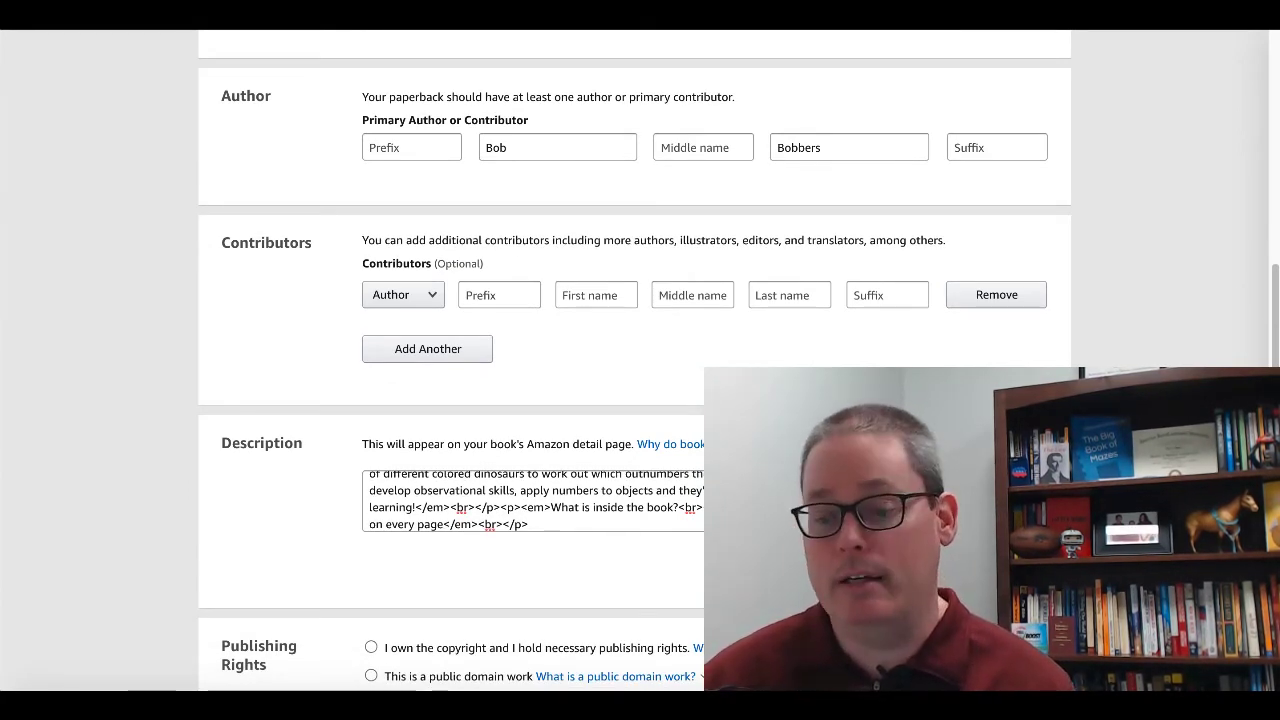
{"action": "scroll", "coordinate": [640, 360], "scroll_direction": "down", "scroll_amount": 1}
{"action": "scroll", "coordinate": [640, 360], "scroll_direction": "down", "scroll_amount": 2}
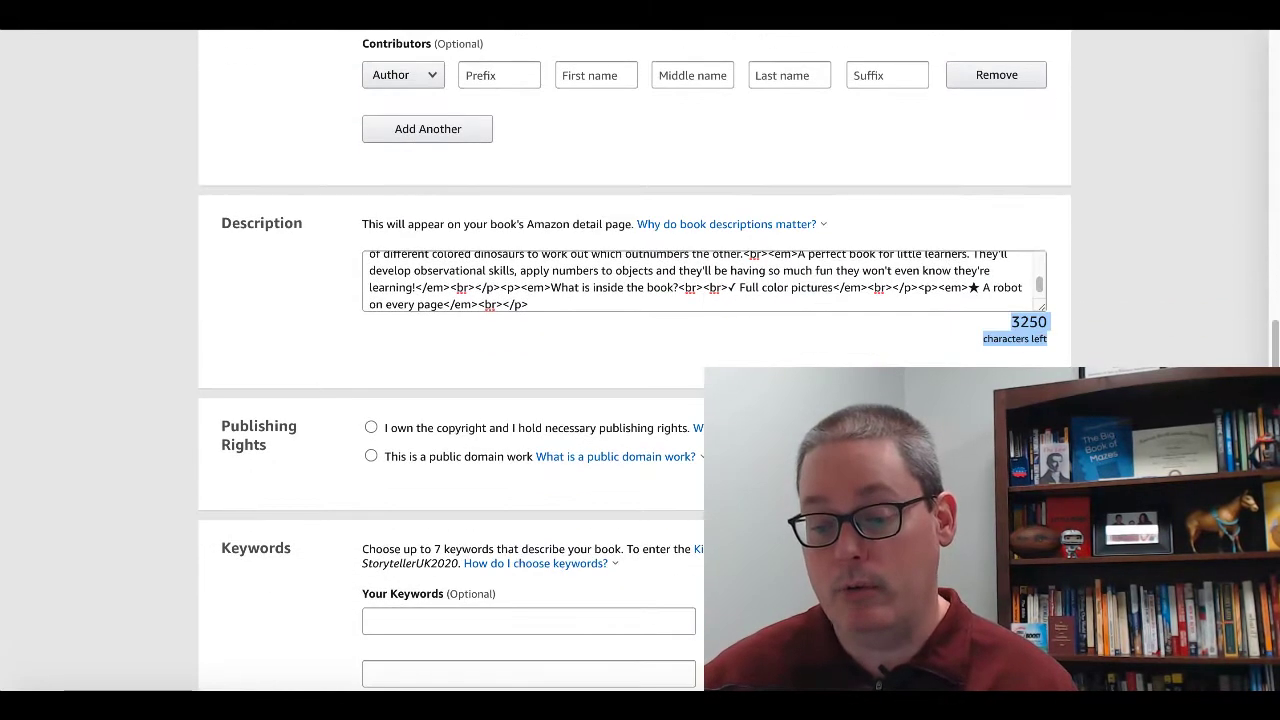
{"action": "scroll", "coordinate": [640, 360], "scroll_direction": "down", "scroll_amount": 1}
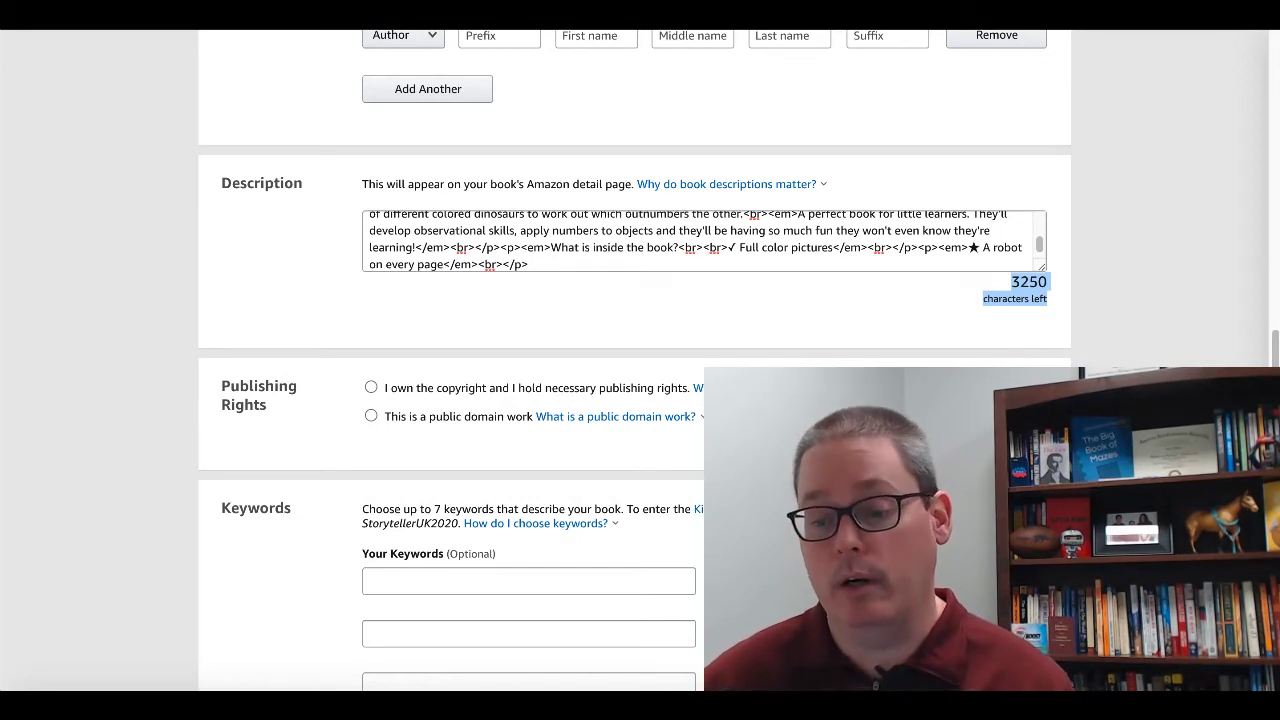
{"action": "left_click", "coordinate": [371, 388]}
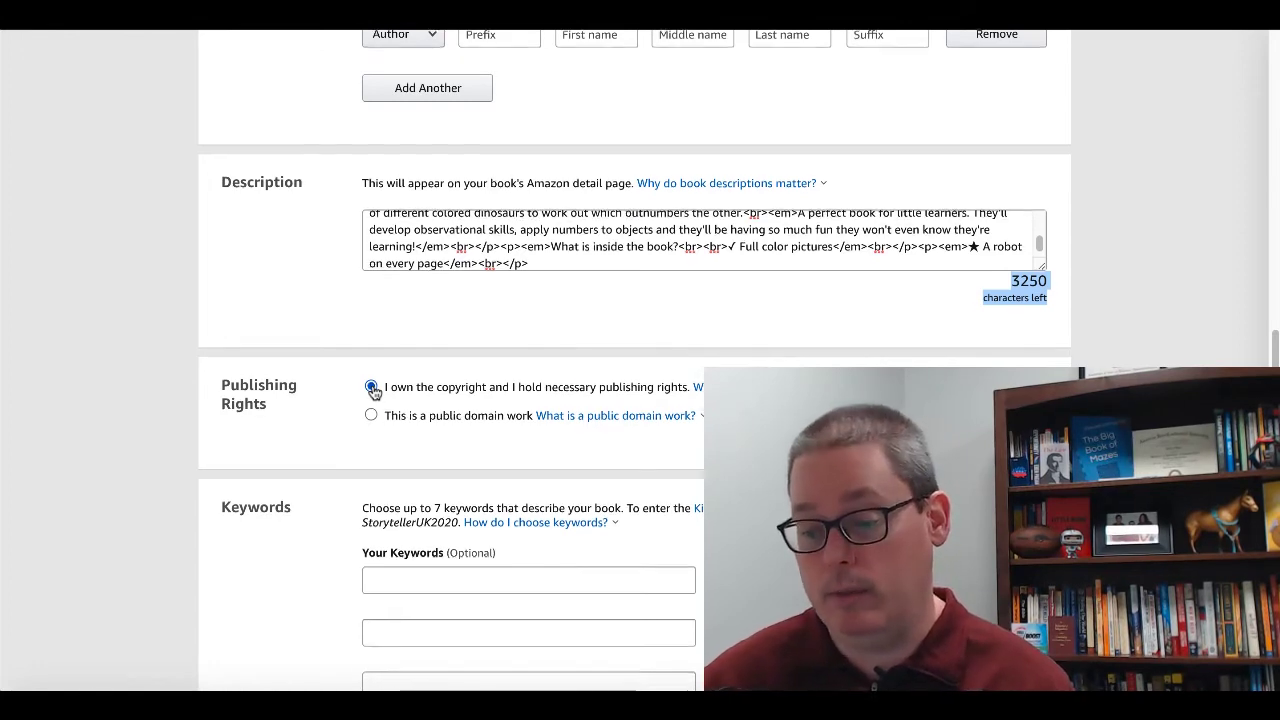
{"action": "scroll", "coordinate": [372, 390], "scroll_direction": "down", "scroll_amount": 1}
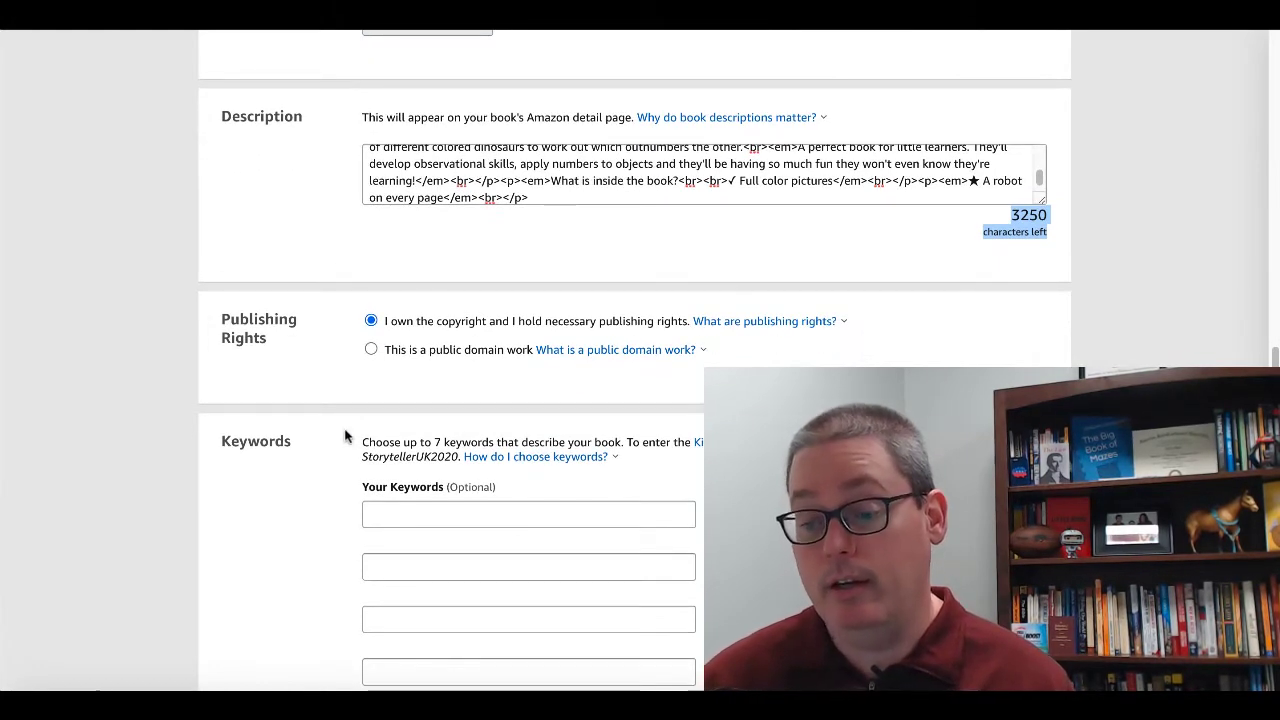
{"action": "scroll", "coordinate": [345, 436], "scroll_direction": "down", "scroll_amount": 1}
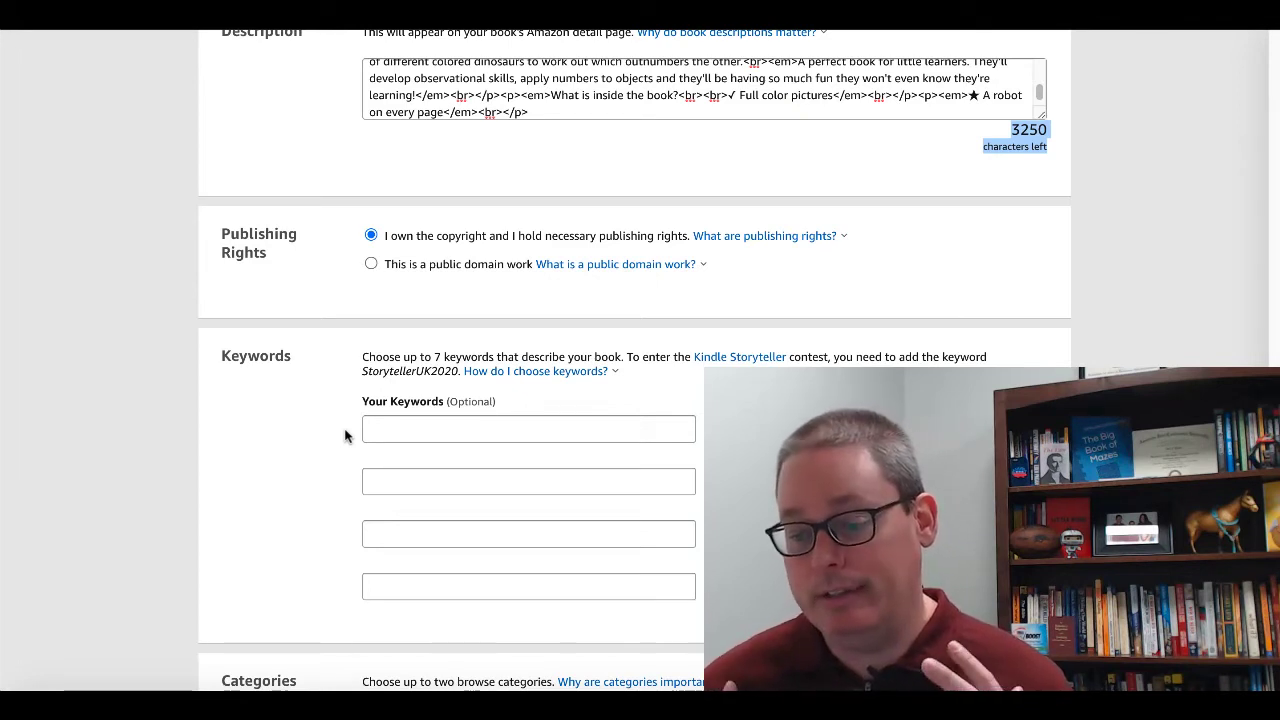
{"action": "left_click", "coordinate": [406, 432]}
{"action": "left_click", "coordinate": [407, 486]}
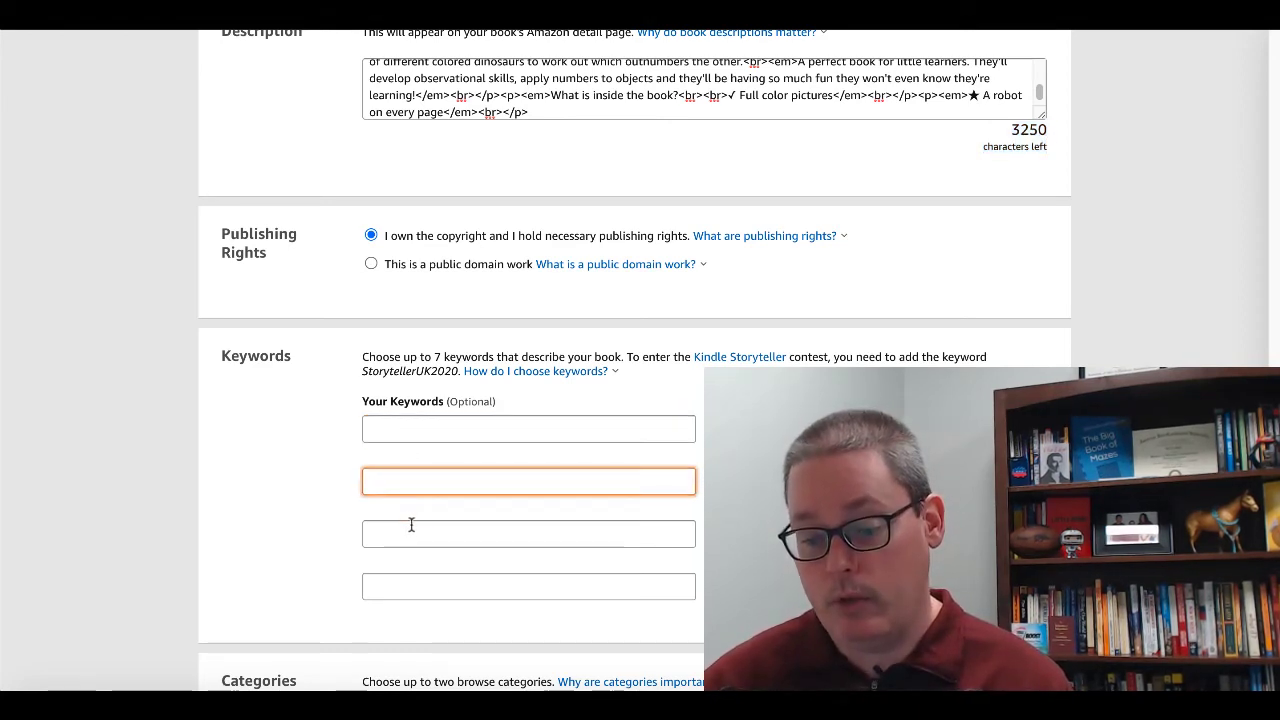
{"action": "left_click", "coordinate": [410, 525]}
{"action": "left_click", "coordinate": [420, 580]}
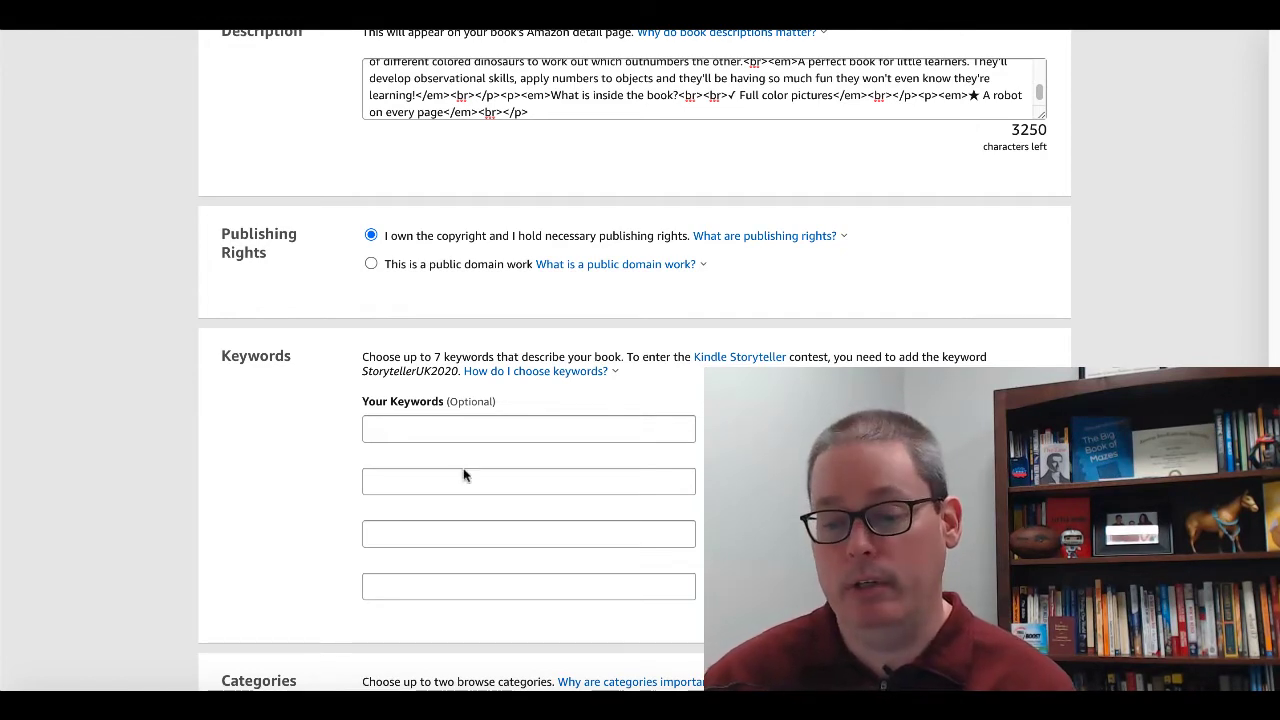
{"action": "left_click", "coordinate": [384, 424]}
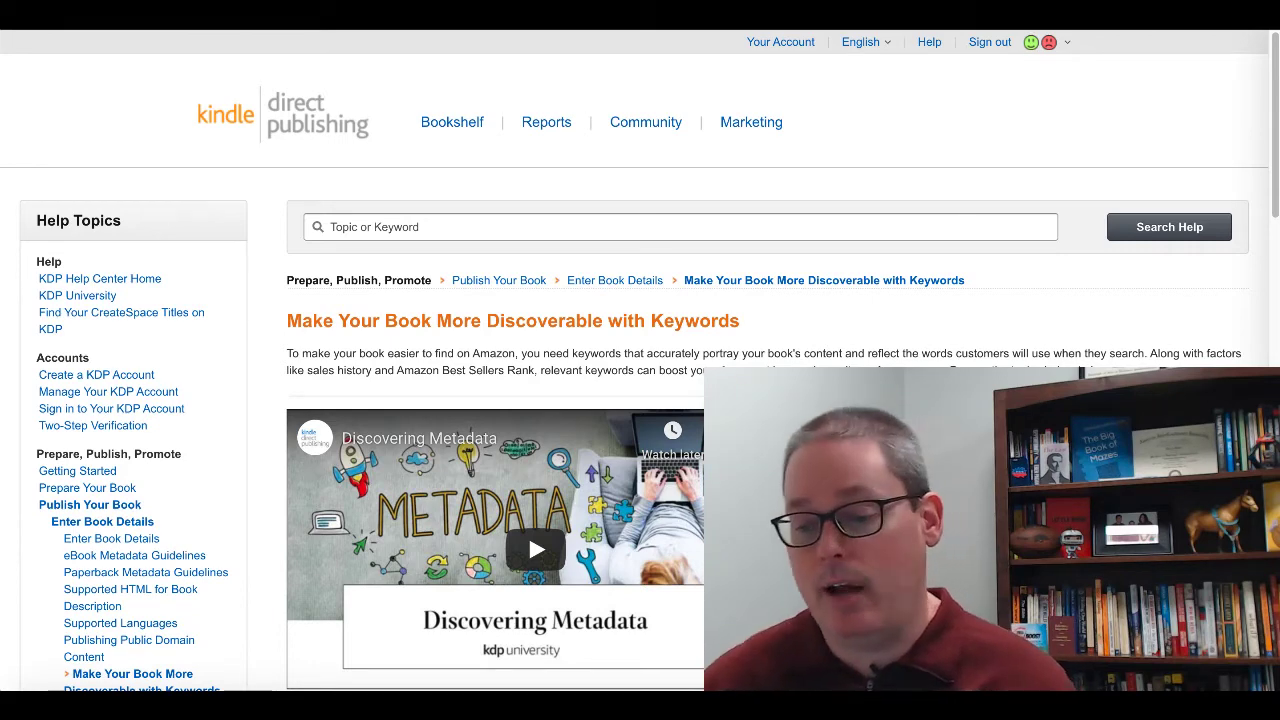
- Read the help article on making a book discoverable with keywords, including best practices, useful keyword types and keywords to avoid
{"action": "scroll", "coordinate": [640, 360], "scroll_direction": "down", "scroll_amount": 1}
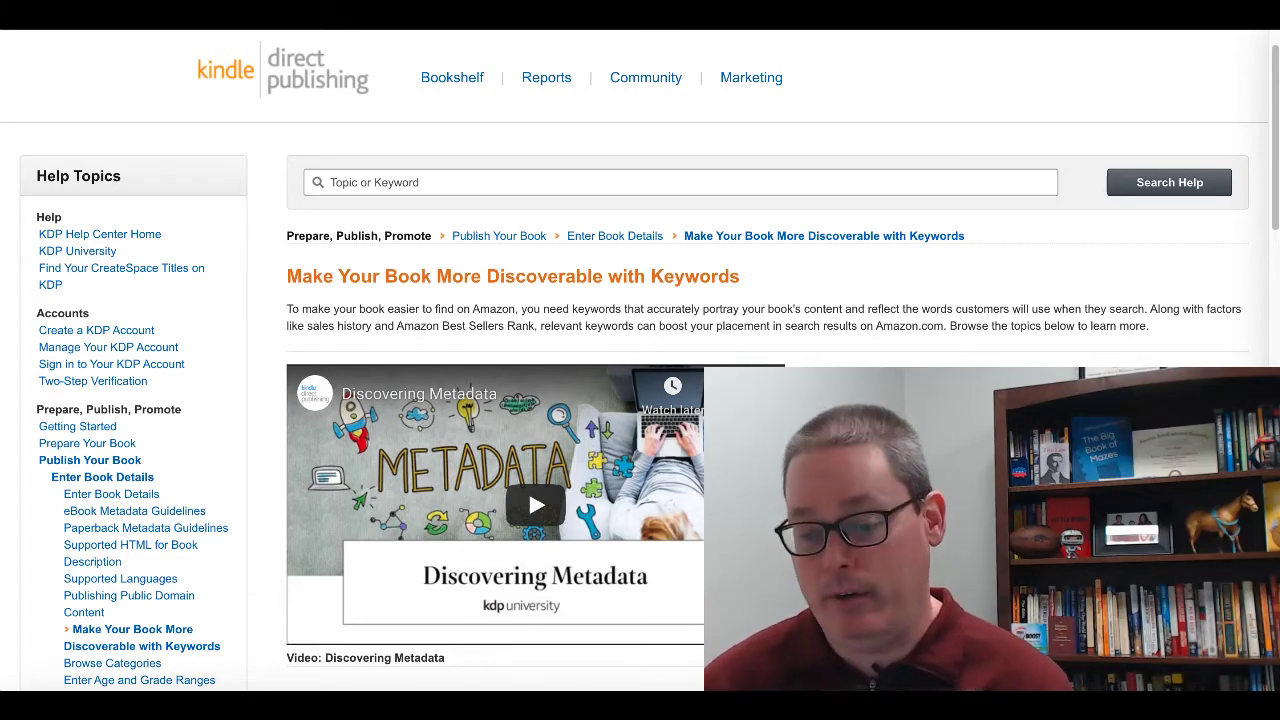
{"action": "scroll", "coordinate": [640, 360], "scroll_direction": "down", "scroll_amount": 3}
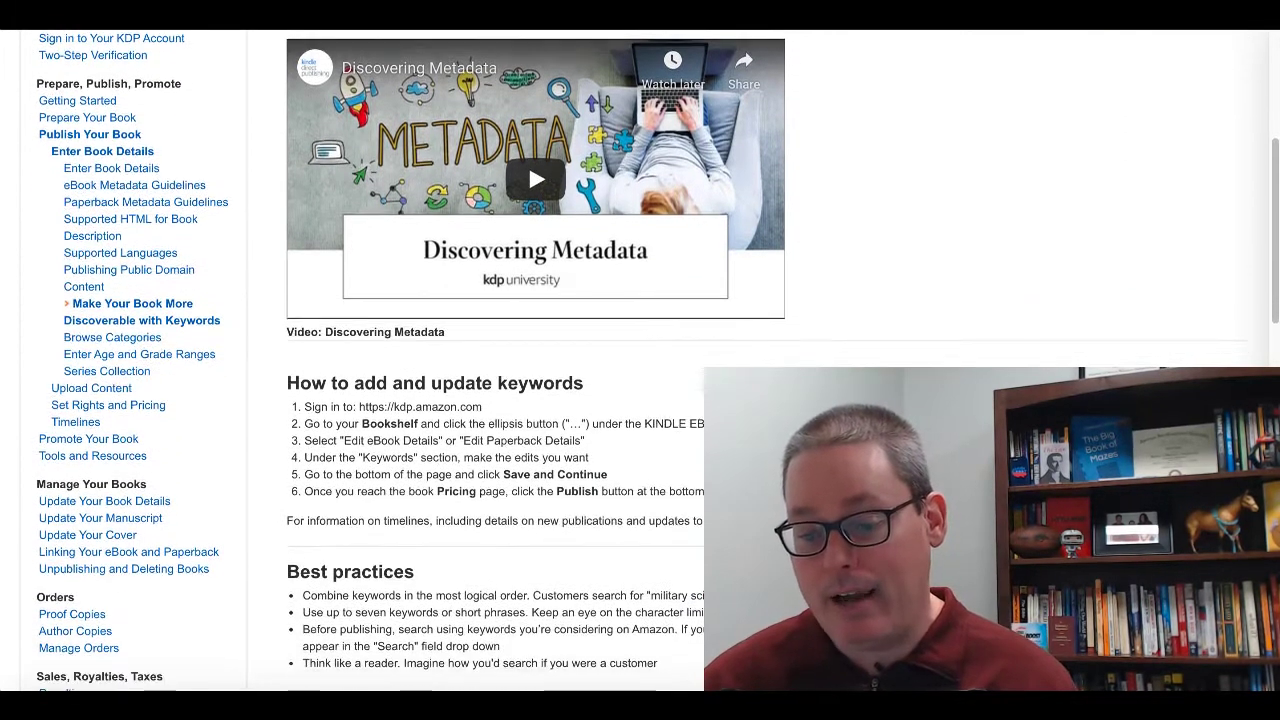
{"action": "scroll", "coordinate": [640, 360], "scroll_direction": "down", "scroll_amount": 2}
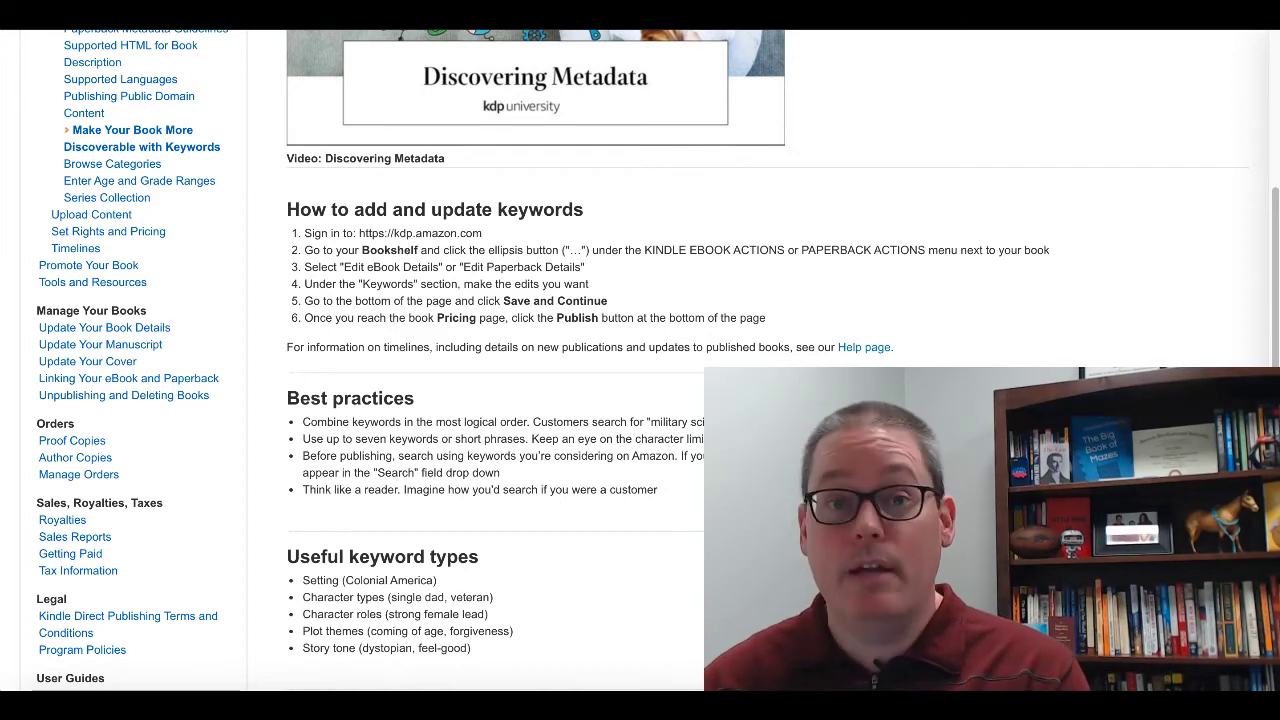
{"action": "scroll", "coordinate": [480, 360], "scroll_direction": "down", "scroll_amount": 1}
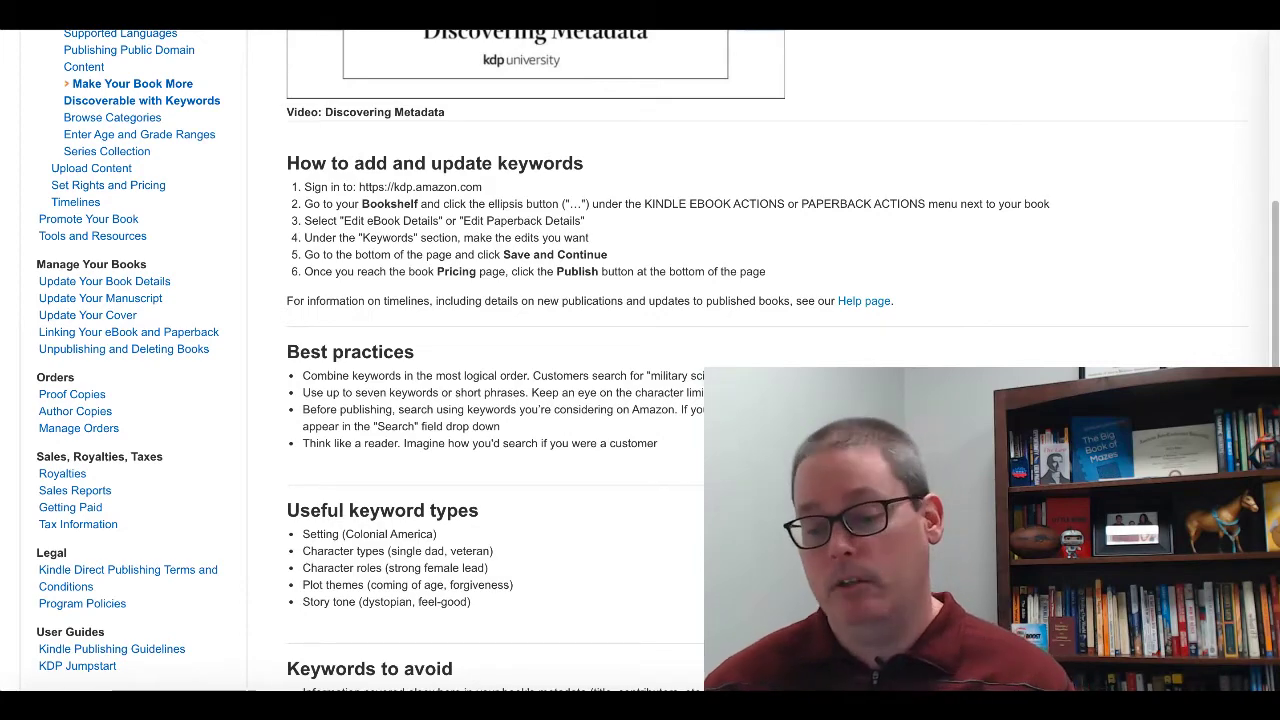
{"action": "scroll", "coordinate": [640, 360], "scroll_direction": "down", "scroll_amount": 3}
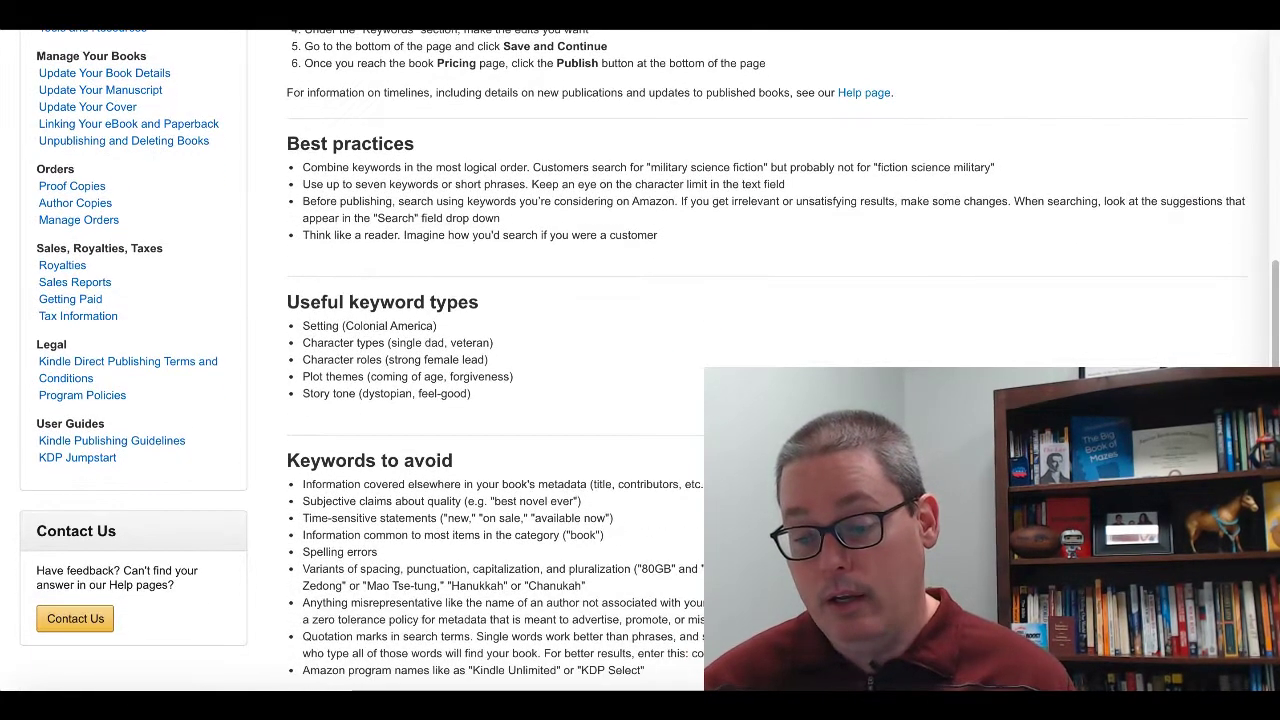
{"action": "scroll", "coordinate": [650, 358], "scroll_direction": "down", "scroll_amount": 1}
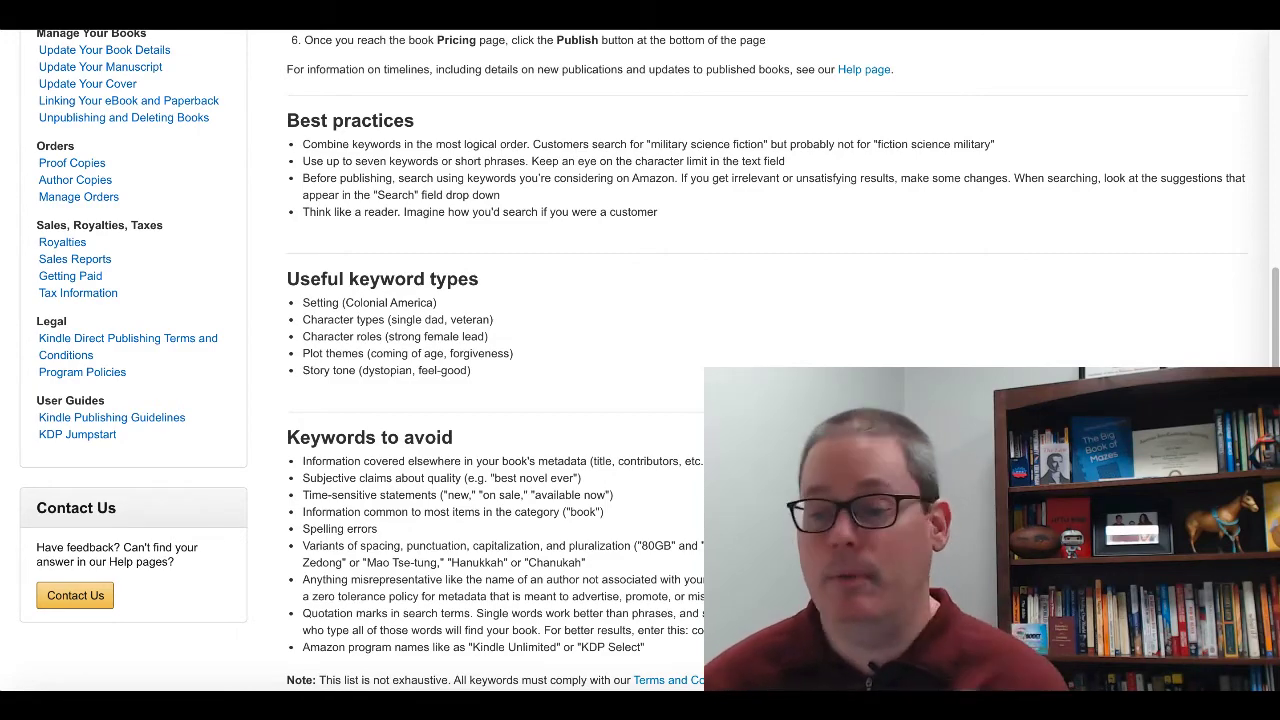
{"action": "scroll", "coordinate": [640, 360], "scroll_direction": "down", "scroll_amount": 6}
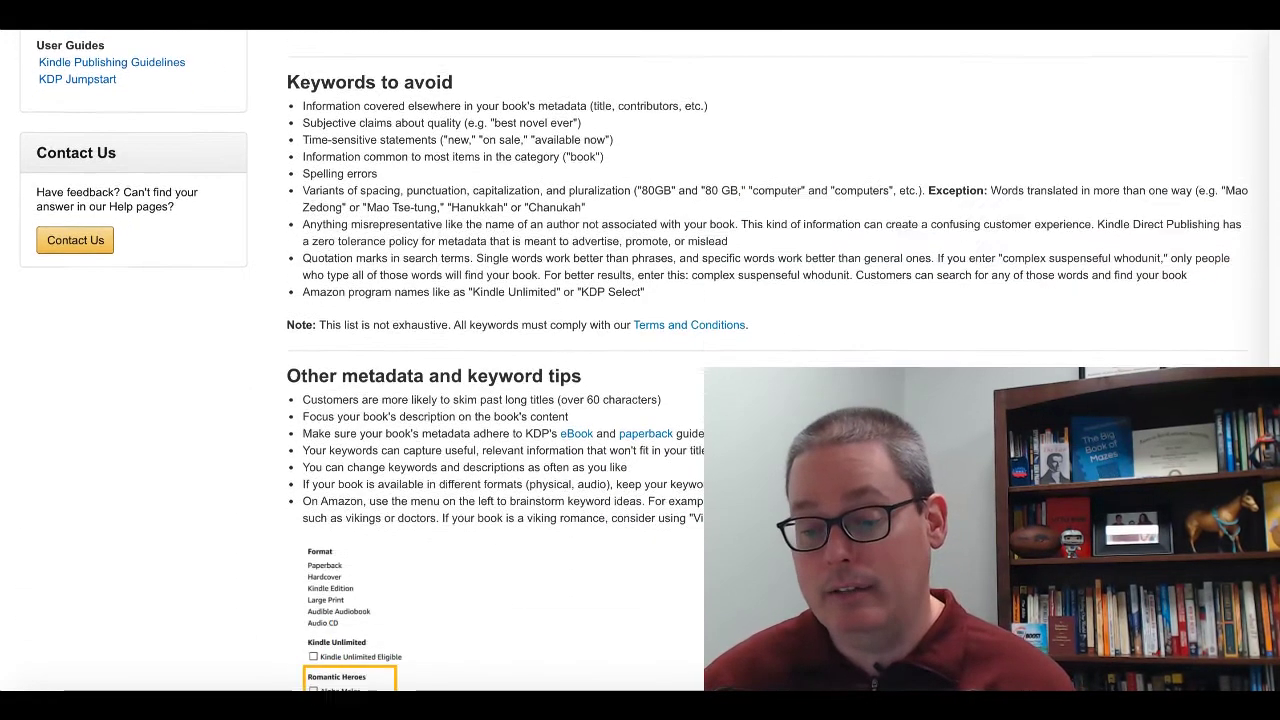
{"action": "scroll", "coordinate": [608, 361], "scroll_direction": "down", "scroll_amount": 3}
{"action": "scroll", "coordinate": [608, 361], "scroll_direction": "up", "scroll_amount": 9}
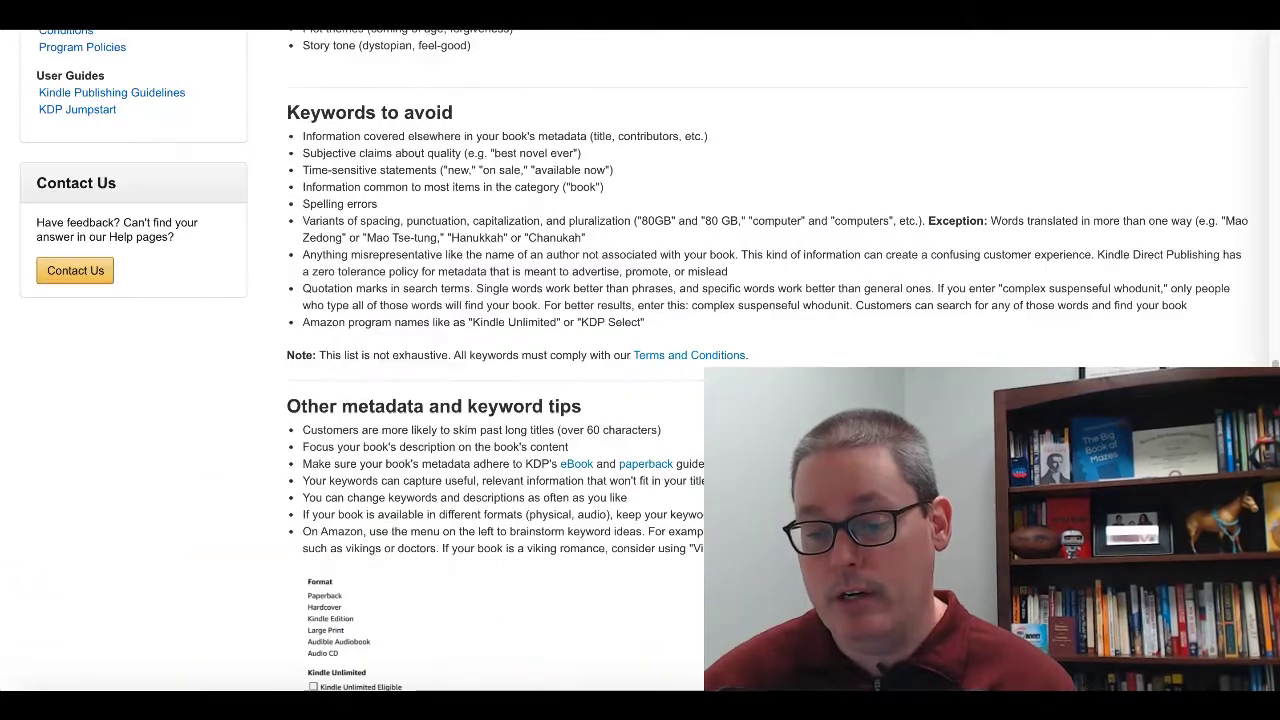
{"action": "scroll", "coordinate": [608, 361], "scroll_direction": "up", "scroll_amount": 15}
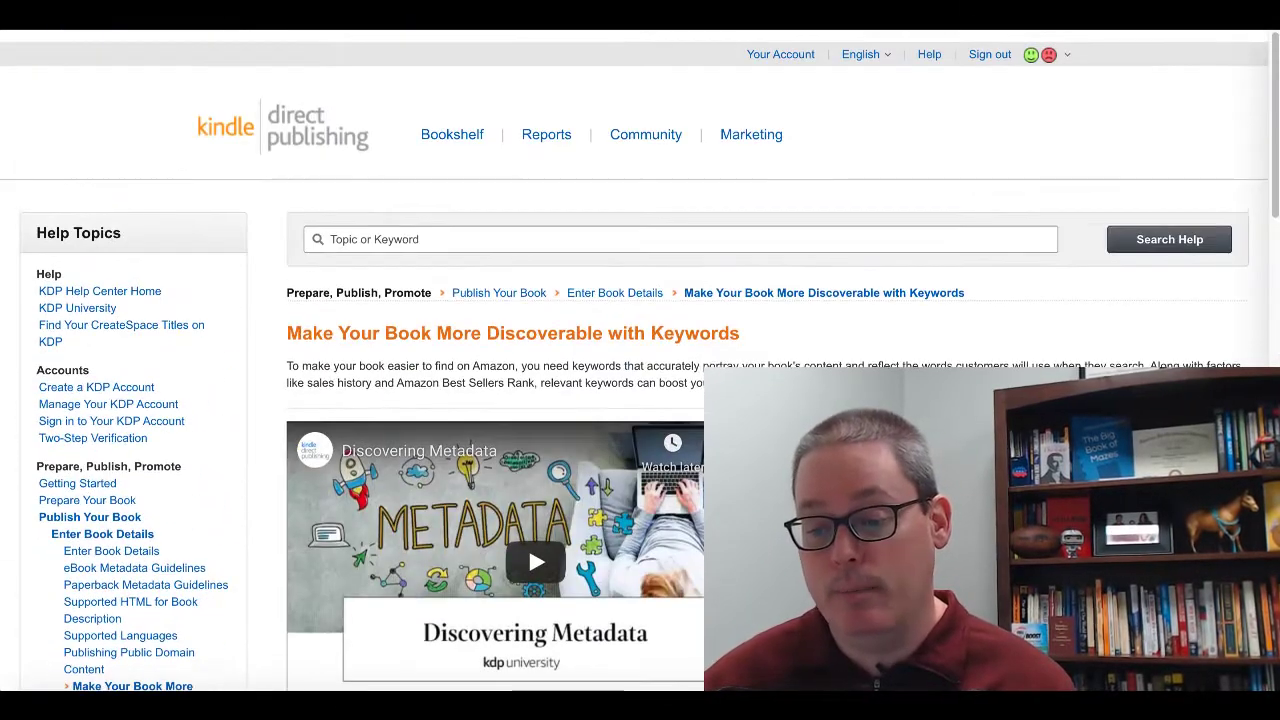
{"action": "scroll", "coordinate": [608, 361], "scroll_direction": "down", "scroll_amount": 1}
{"action": "scroll", "coordinate": [608, 361], "scroll_direction": "up", "scroll_amount": 1}
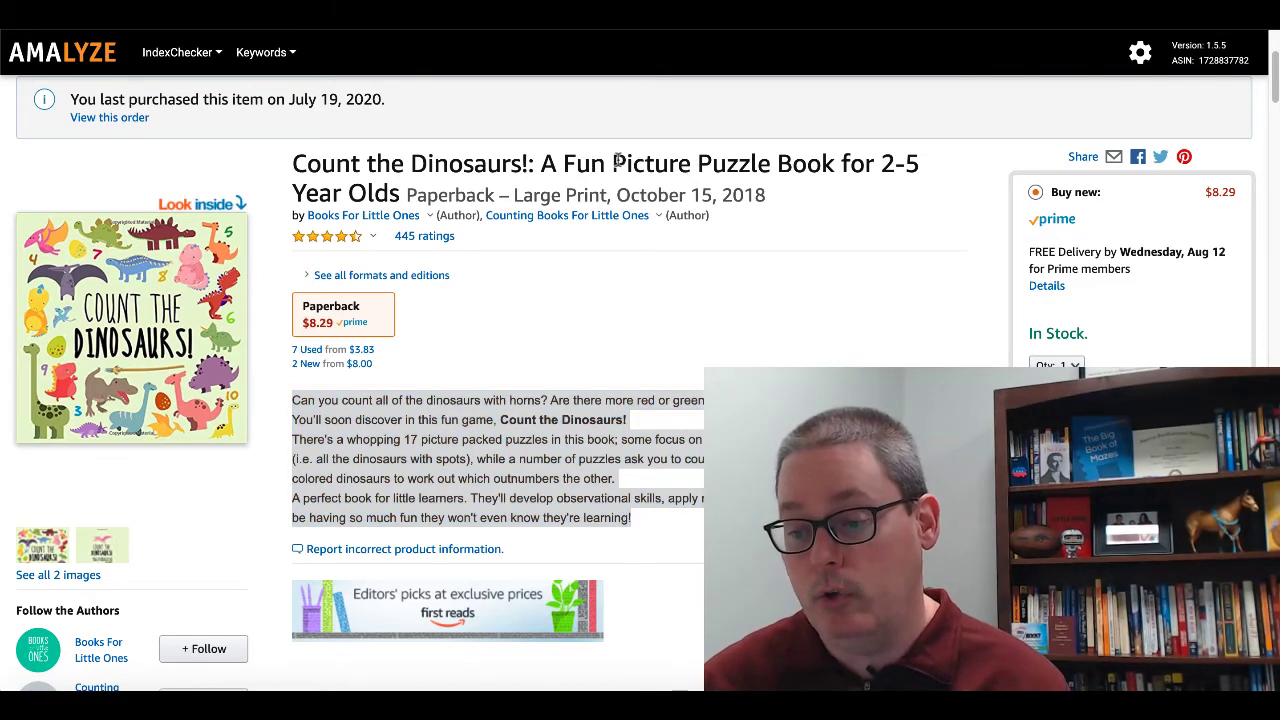
- Copy "Puzzle Book for 2-5 Year Olds" from the Count the Dinosaurs! listing title and search Amazon for it
{"action": "left_click_drag", "start_coordinate": [698, 162], "coordinate": [383, 193]}
{"action": "right_click", "coordinate": [380, 190]}
{"action": "left_click", "coordinate": [414, 222]}
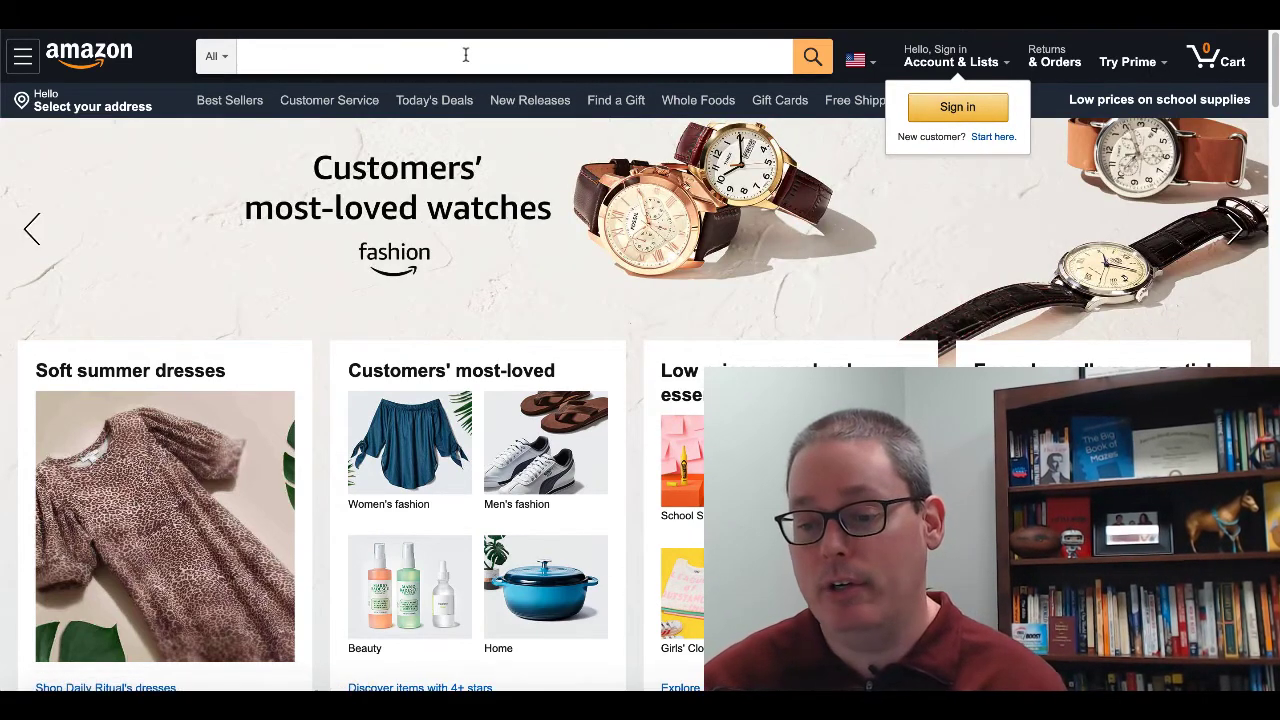
{"action": "left_click", "coordinate": [465, 55]}
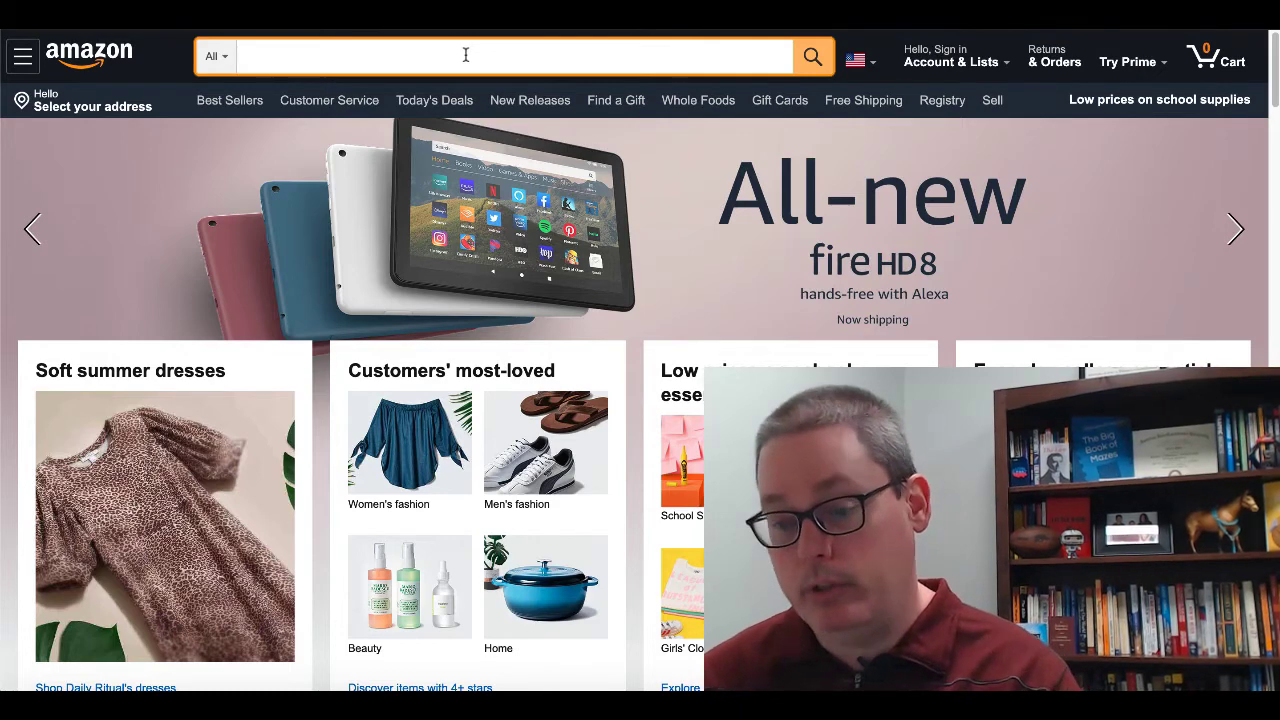
{"action": "key", "text": "ctrl+v"}
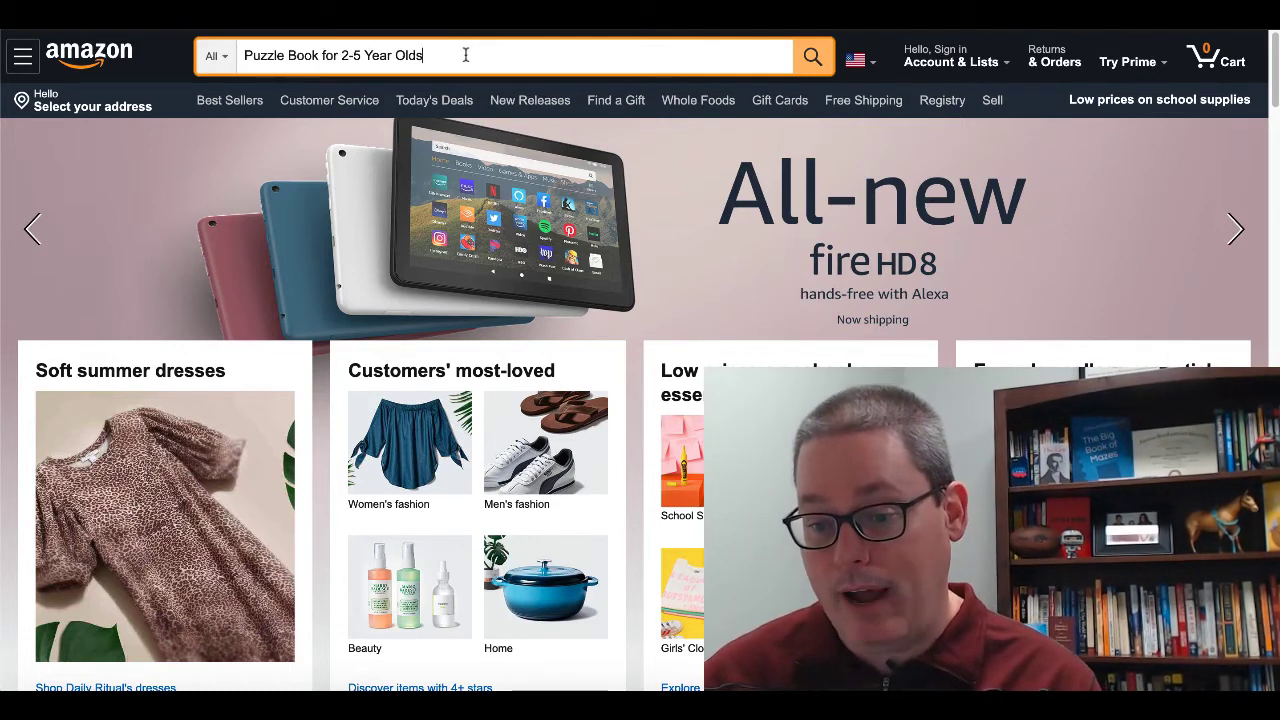
{"action": "key", "text": "Return"}
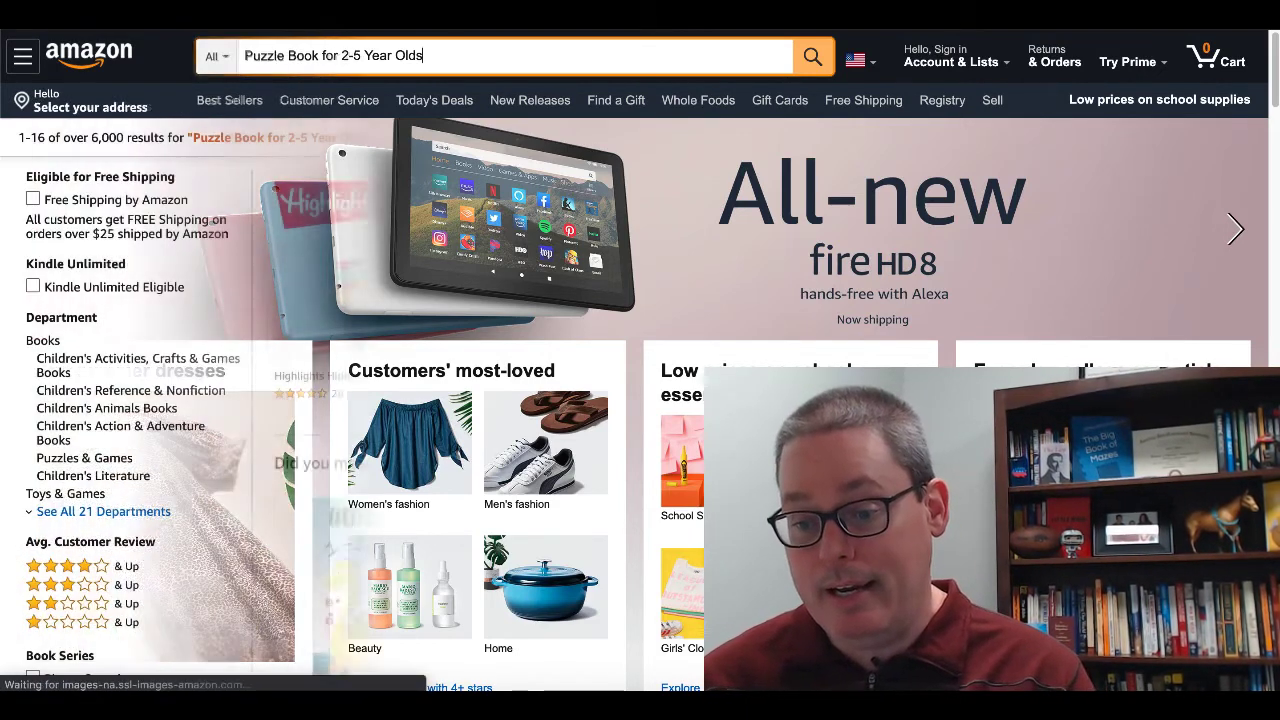
- Switch to the suggested search "puzzle book for 2-5 year old" and highlight the line with the result count
{"action": "scroll", "coordinate": [673, 461], "scroll_direction": "down", "scroll_amount": 1}
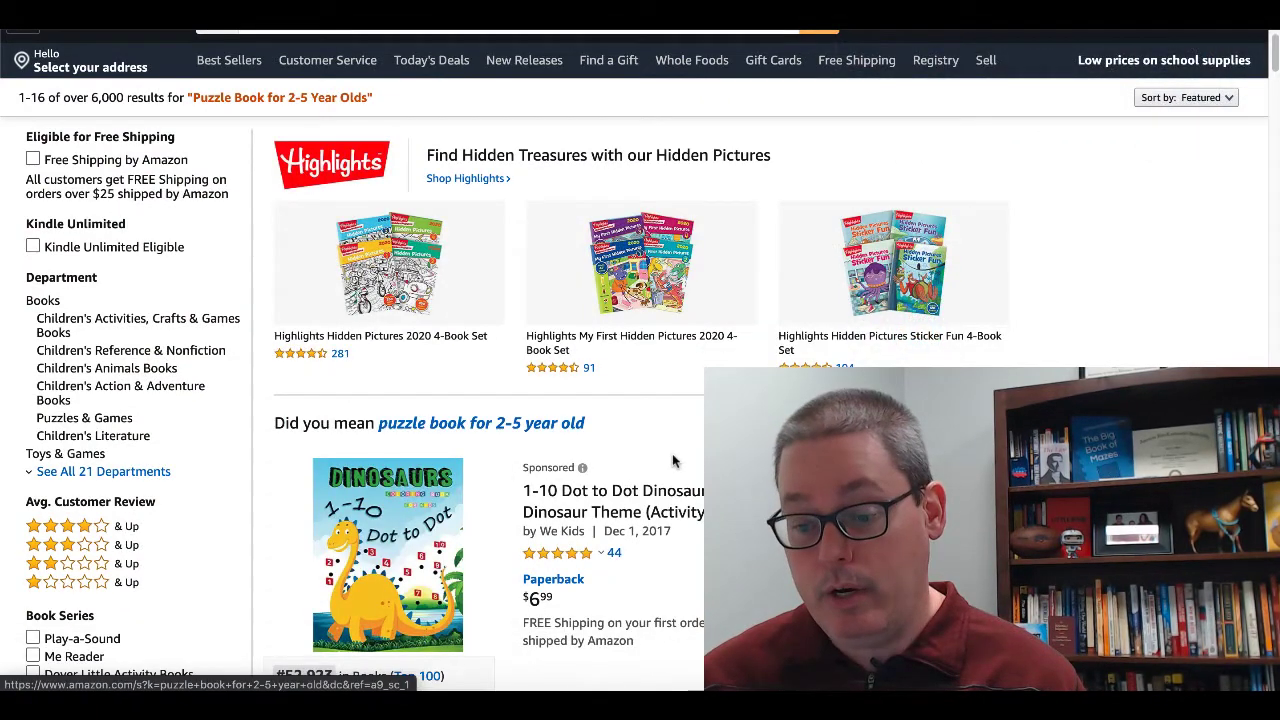
{"action": "left_click", "coordinate": [561, 424]}
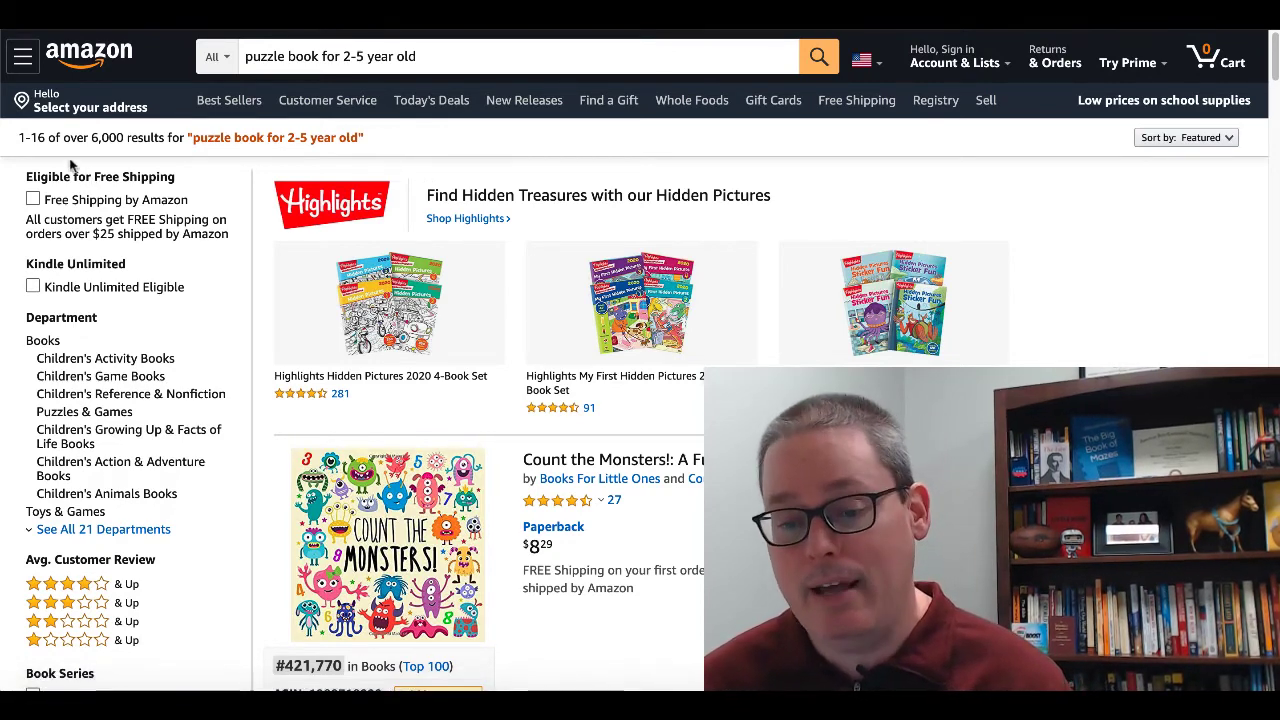
{"action": "left_click_drag", "start_coordinate": [18, 137], "coordinate": [375, 133]}
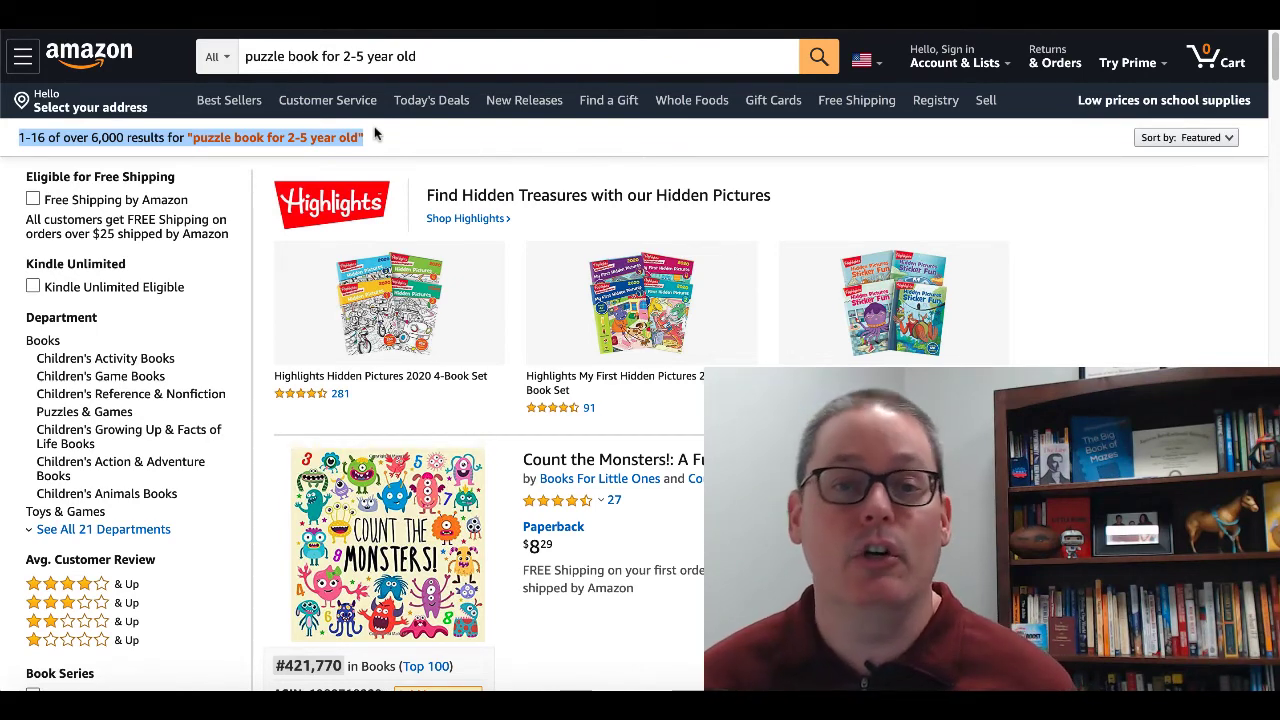
- Examine the competing books in the search results, checking their titles, ratings and sales ranks
{"action": "scroll", "coordinate": [375, 133], "scroll_direction": "down", "scroll_amount": 1}
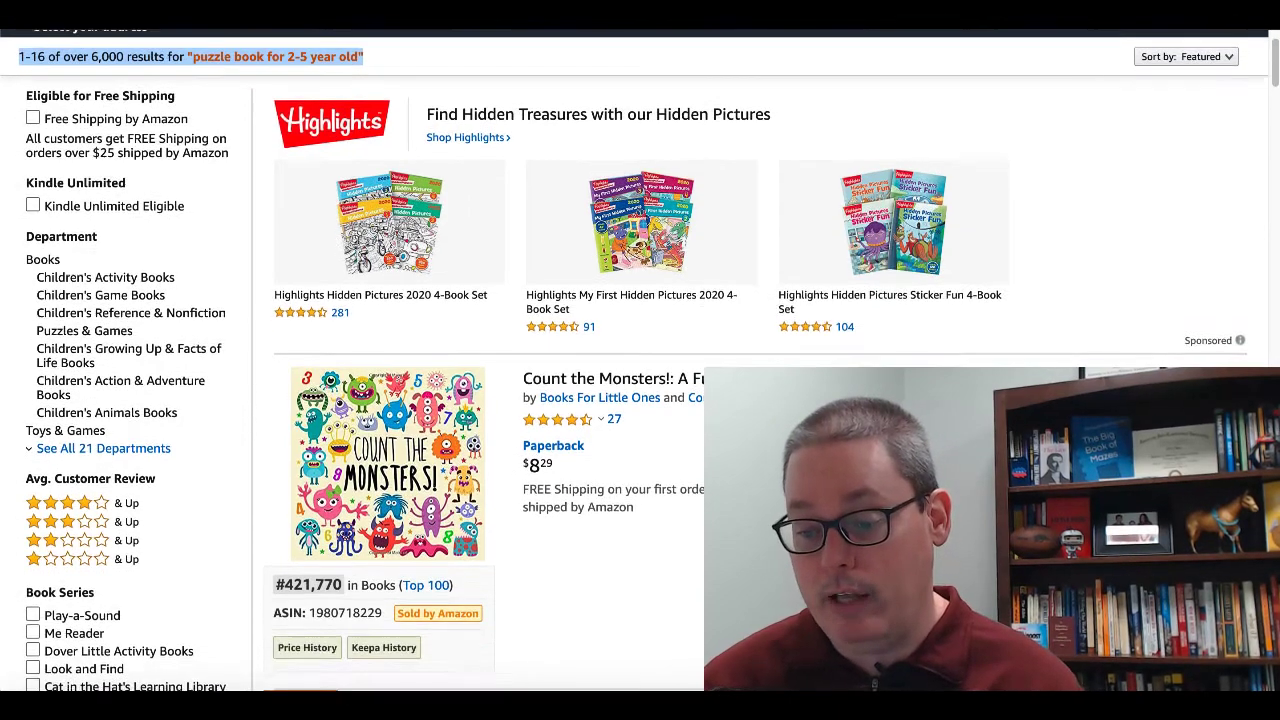
{"action": "scroll", "coordinate": [634, 360], "scroll_direction": "down", "scroll_amount": 1}
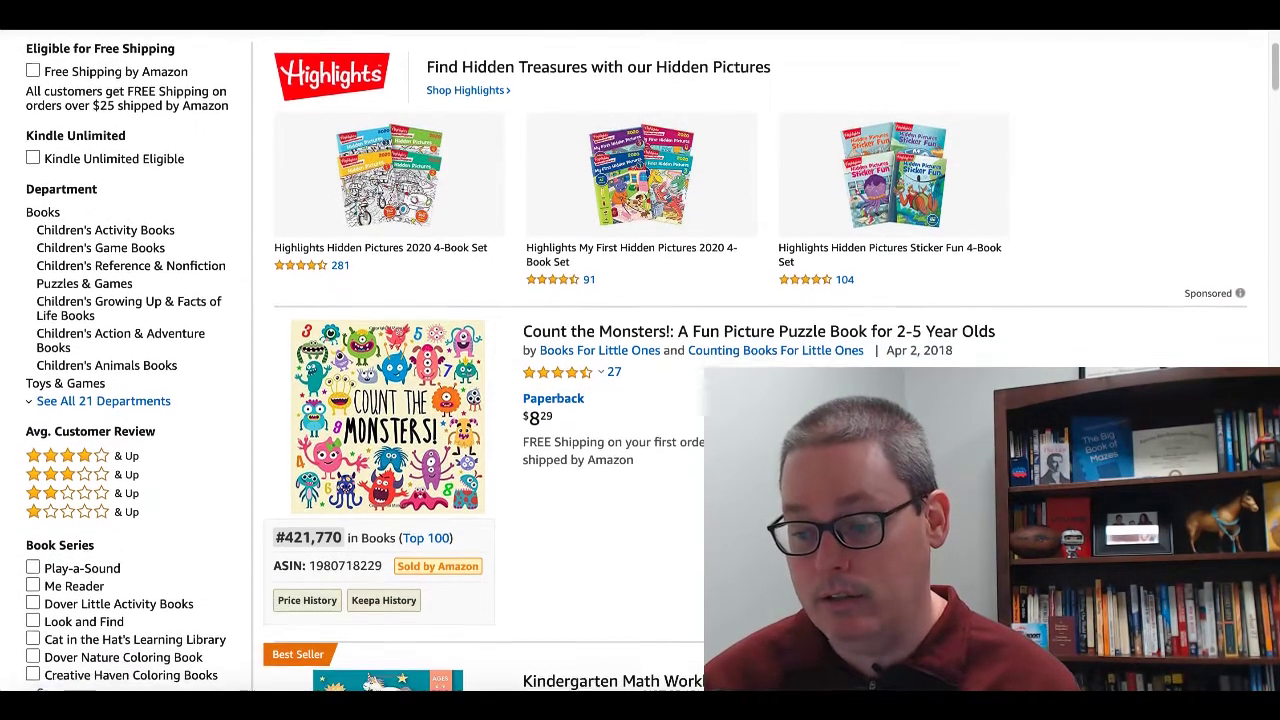
{"action": "scroll", "coordinate": [640, 360], "scroll_direction": "down", "scroll_amount": 3}
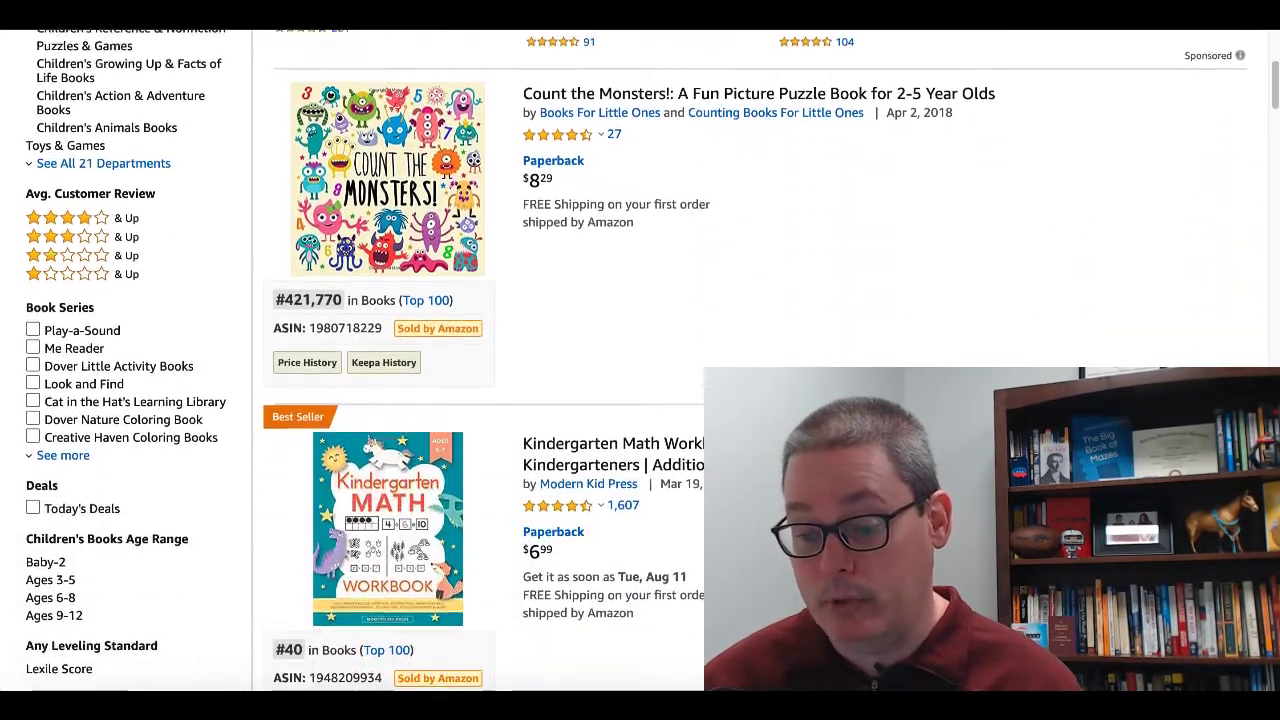
{"action": "scroll", "coordinate": [640, 360], "scroll_direction": "down", "scroll_amount": 3}
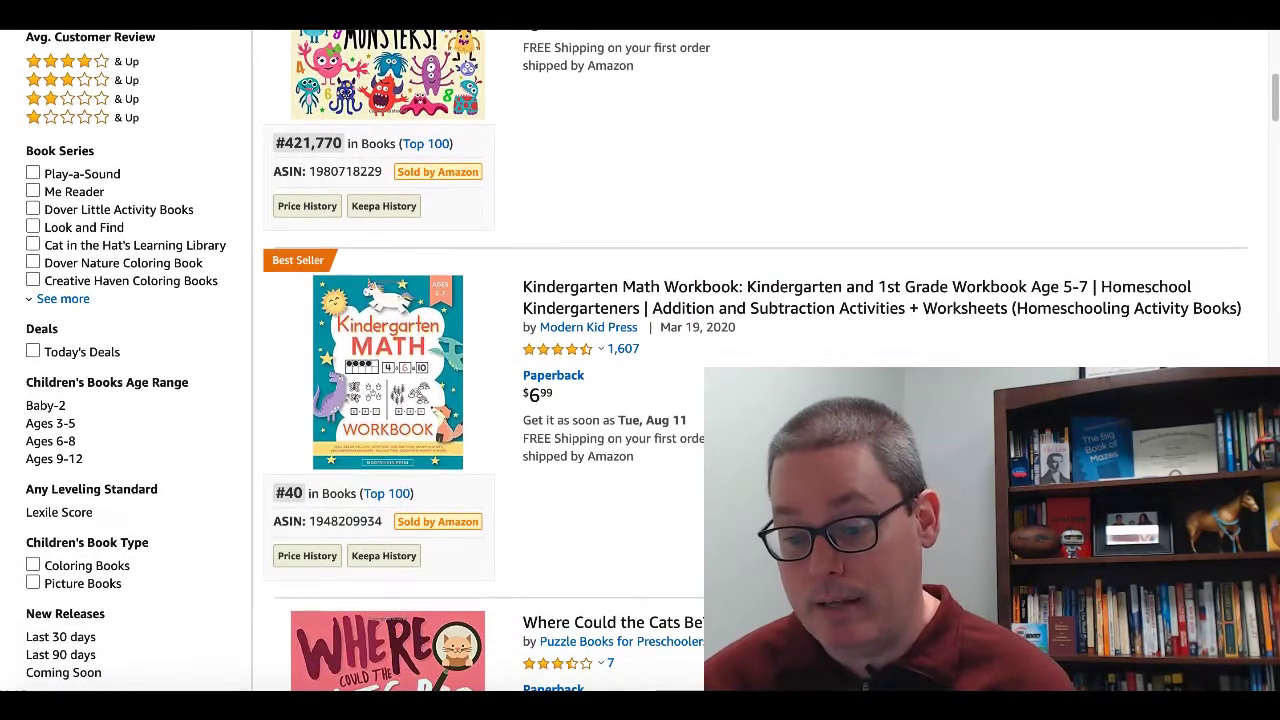
{"action": "scroll", "coordinate": [640, 360], "scroll_direction": "down", "scroll_amount": 3}
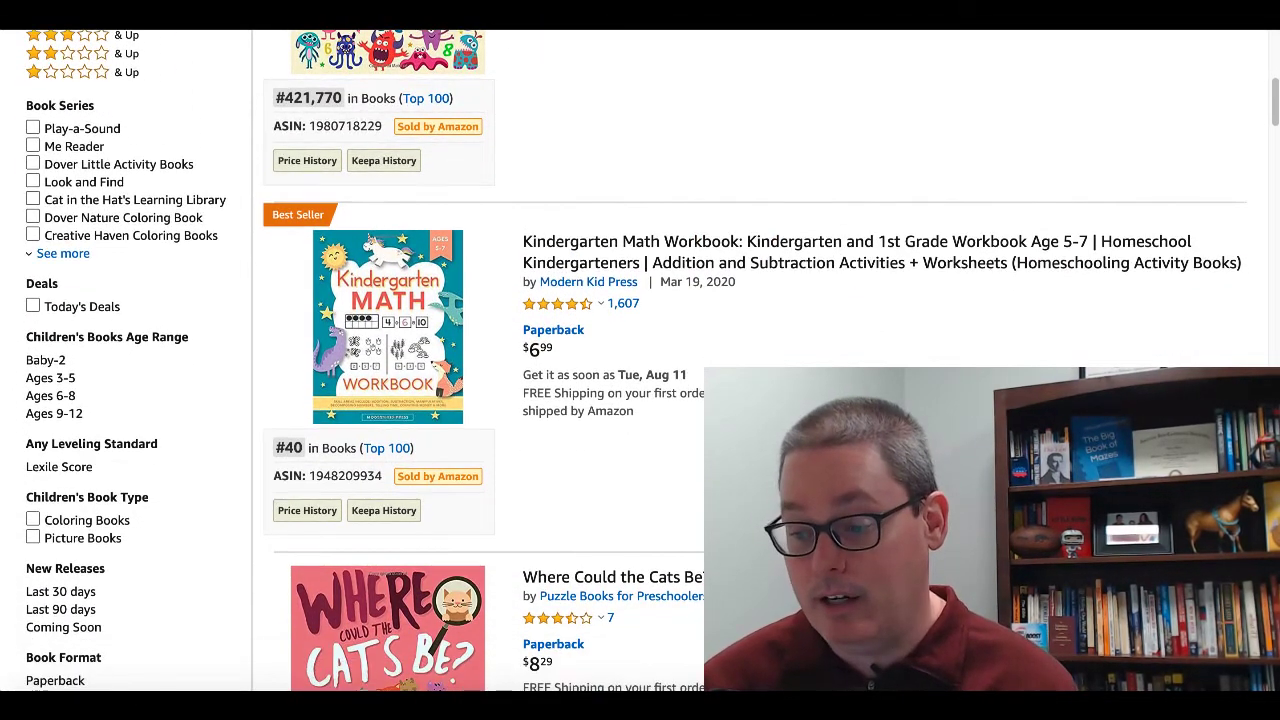
{"action": "scroll", "coordinate": [640, 360], "scroll_direction": "down", "scroll_amount": 4}
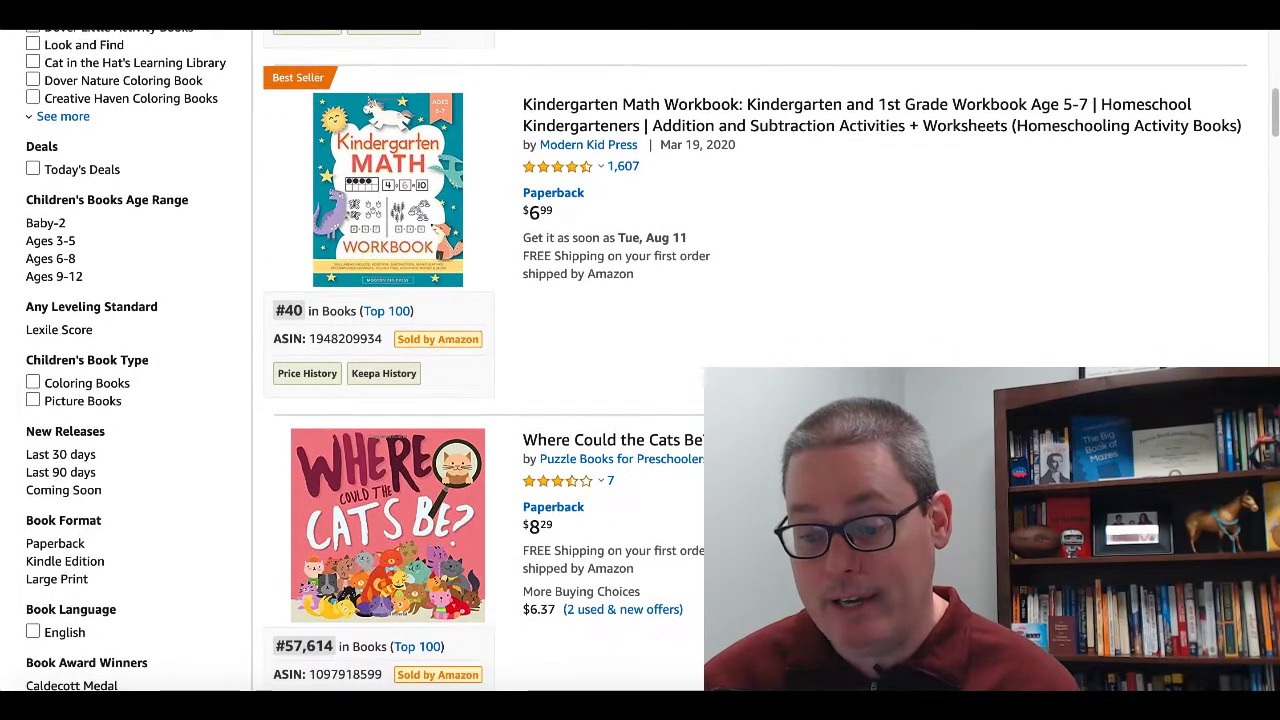
{"action": "scroll", "coordinate": [640, 360], "scroll_direction": "down", "scroll_amount": 1}
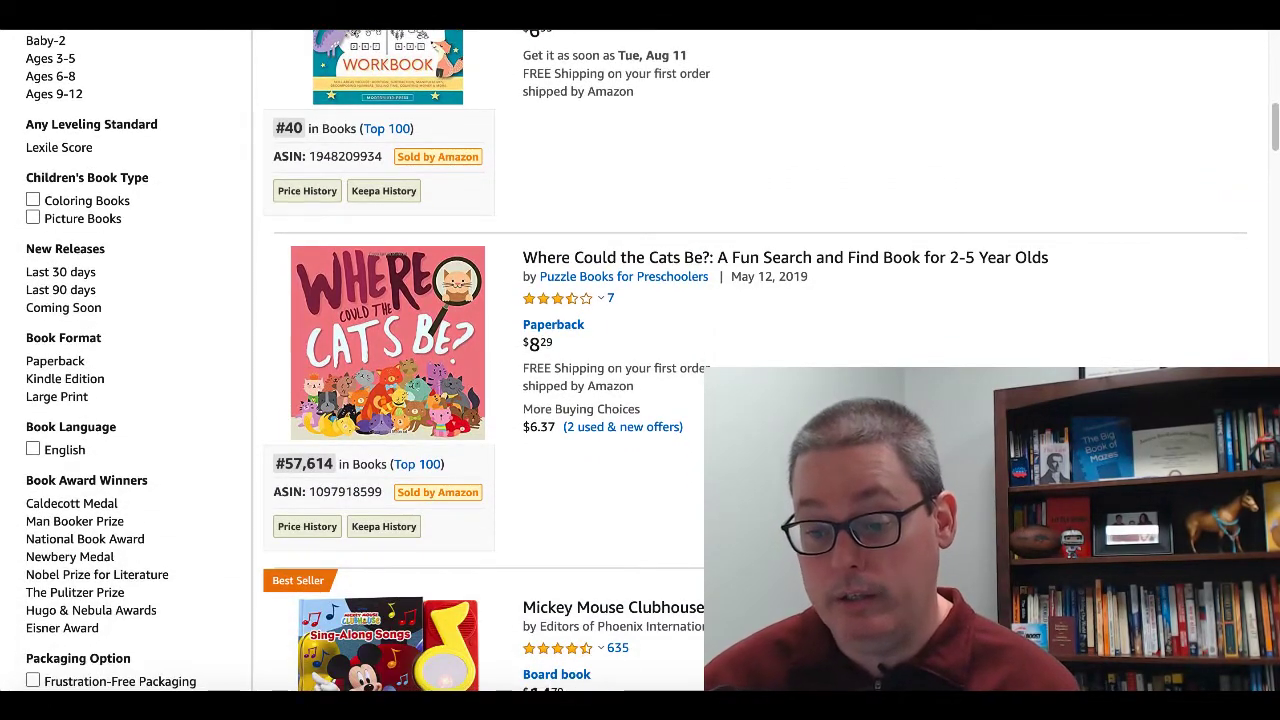
{"action": "scroll", "coordinate": [640, 360], "scroll_direction": "down", "scroll_amount": 4}
{"action": "scroll", "coordinate": [640, 360], "scroll_direction": "down", "scroll_amount": 7}
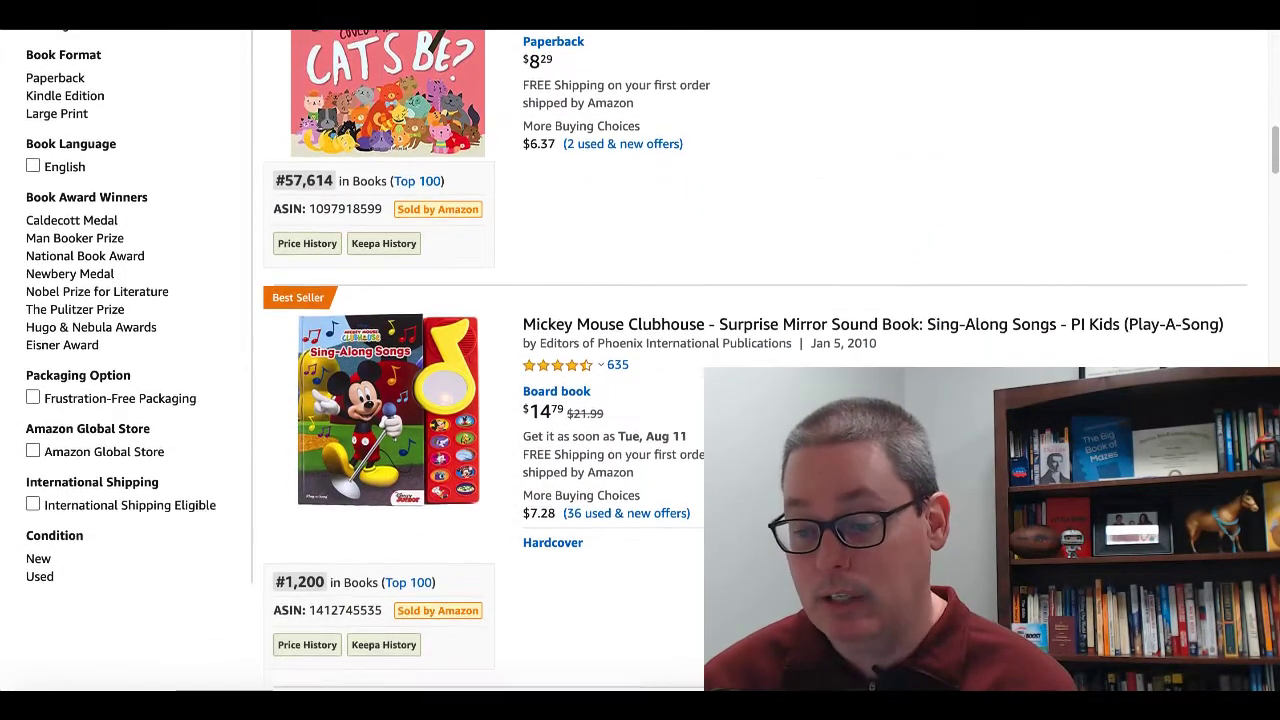
{"action": "scroll", "coordinate": [640, 360], "scroll_direction": "down", "scroll_amount": 1}
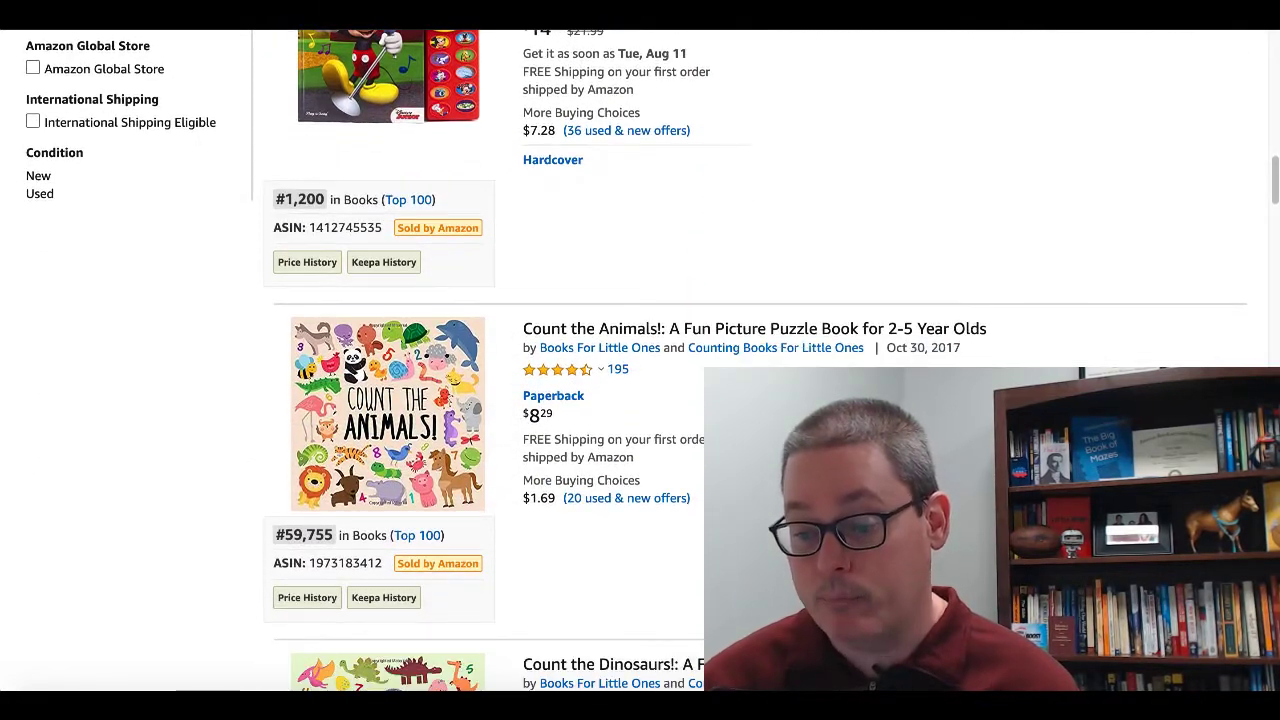
- Review the remaining first-page results for "puzzle book for 2-5 year old", from Count the Animals! to the Christmas Counting Book and page links
{"action": "scroll", "coordinate": [640, 360], "scroll_direction": "down", "scroll_amount": 1}
{"action": "scroll", "coordinate": [640, 360], "scroll_direction": "down", "scroll_amount": 5}
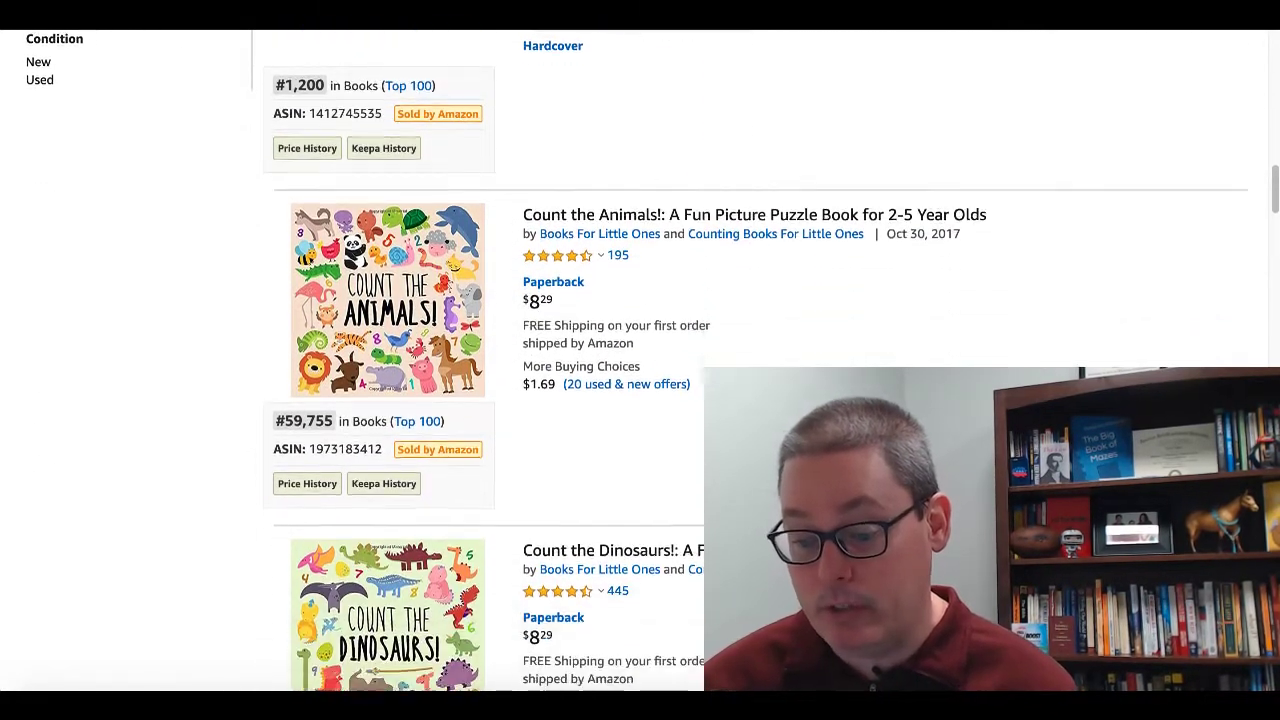
{"action": "scroll", "coordinate": [640, 360], "scroll_direction": "down", "scroll_amount": 11}
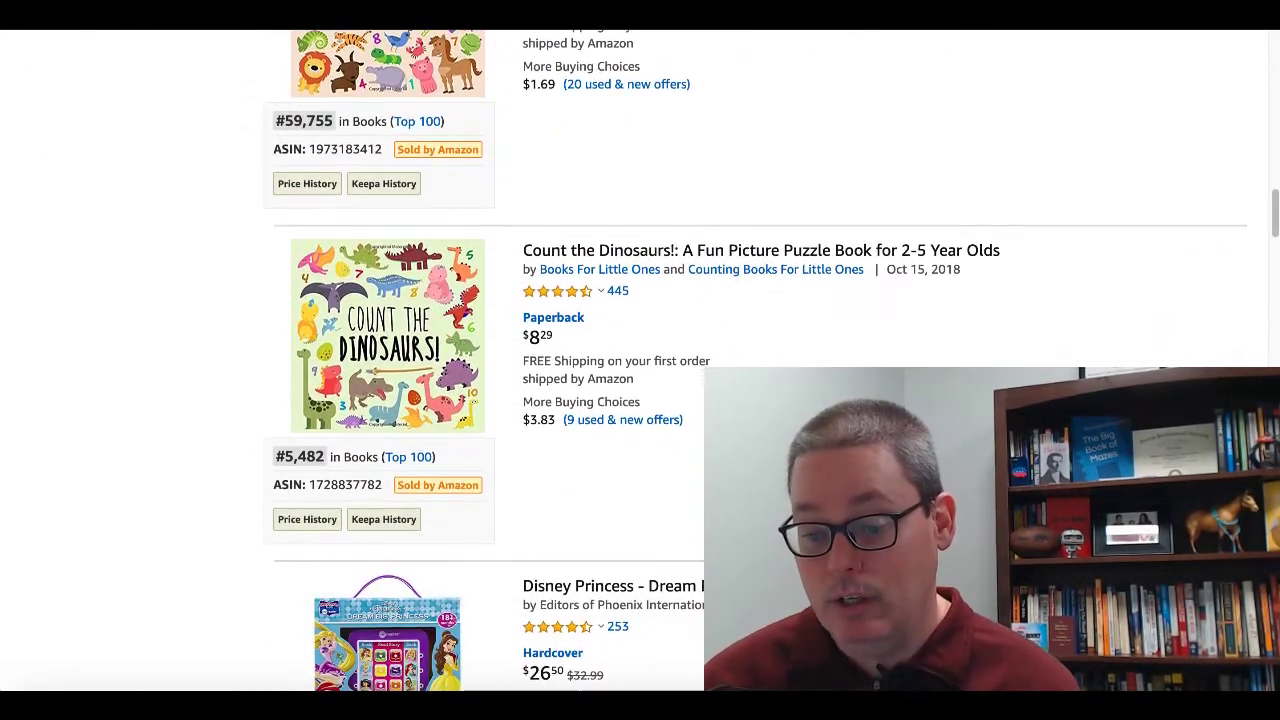
{"action": "scroll", "coordinate": [640, 360], "scroll_direction": "down", "scroll_amount": 12}
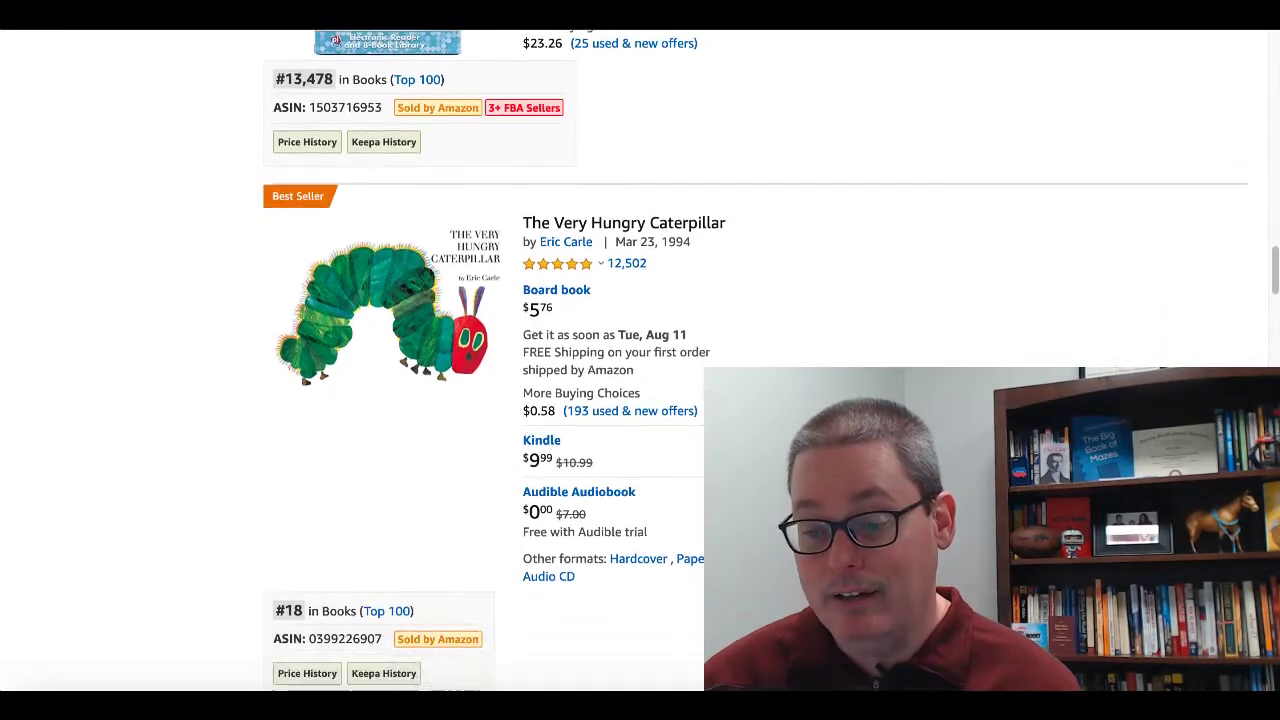
{"action": "scroll", "coordinate": [640, 360], "scroll_direction": "down", "scroll_amount": 11}
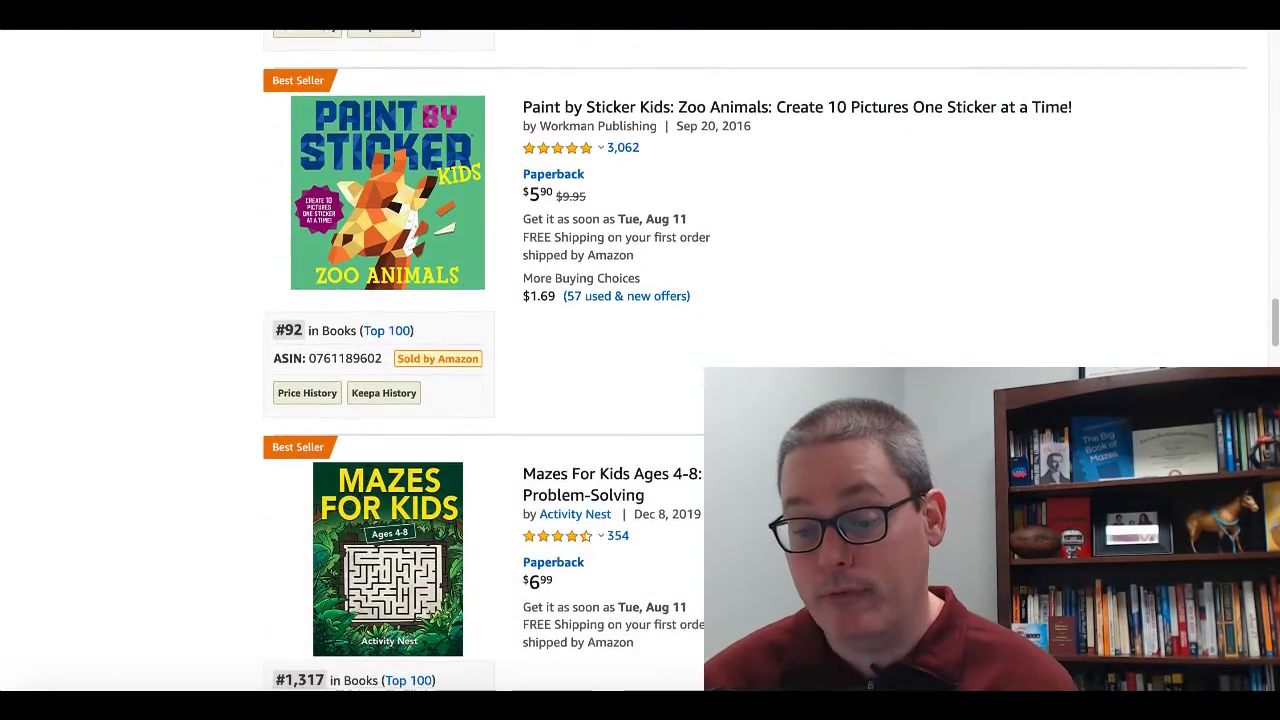
{"action": "scroll", "coordinate": [640, 300], "scroll_direction": "down", "scroll_amount": 10}
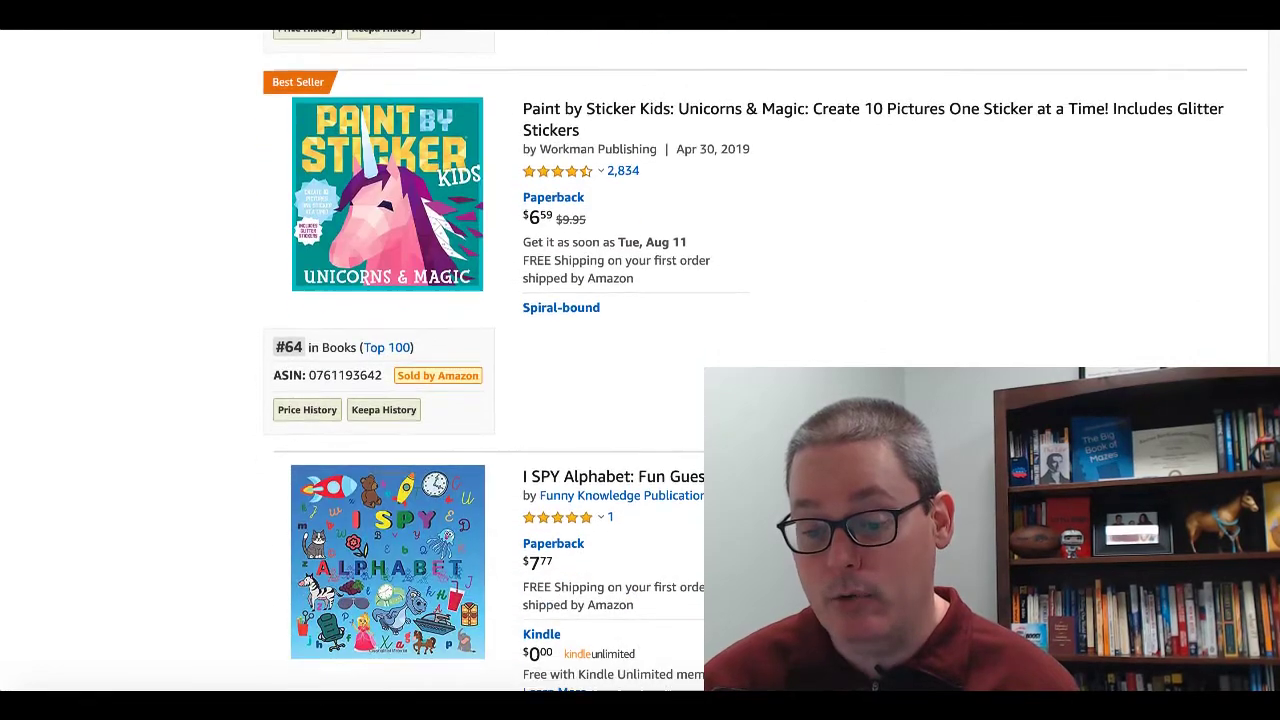
{"action": "scroll", "coordinate": [640, 300], "scroll_direction": "down", "scroll_amount": 6}
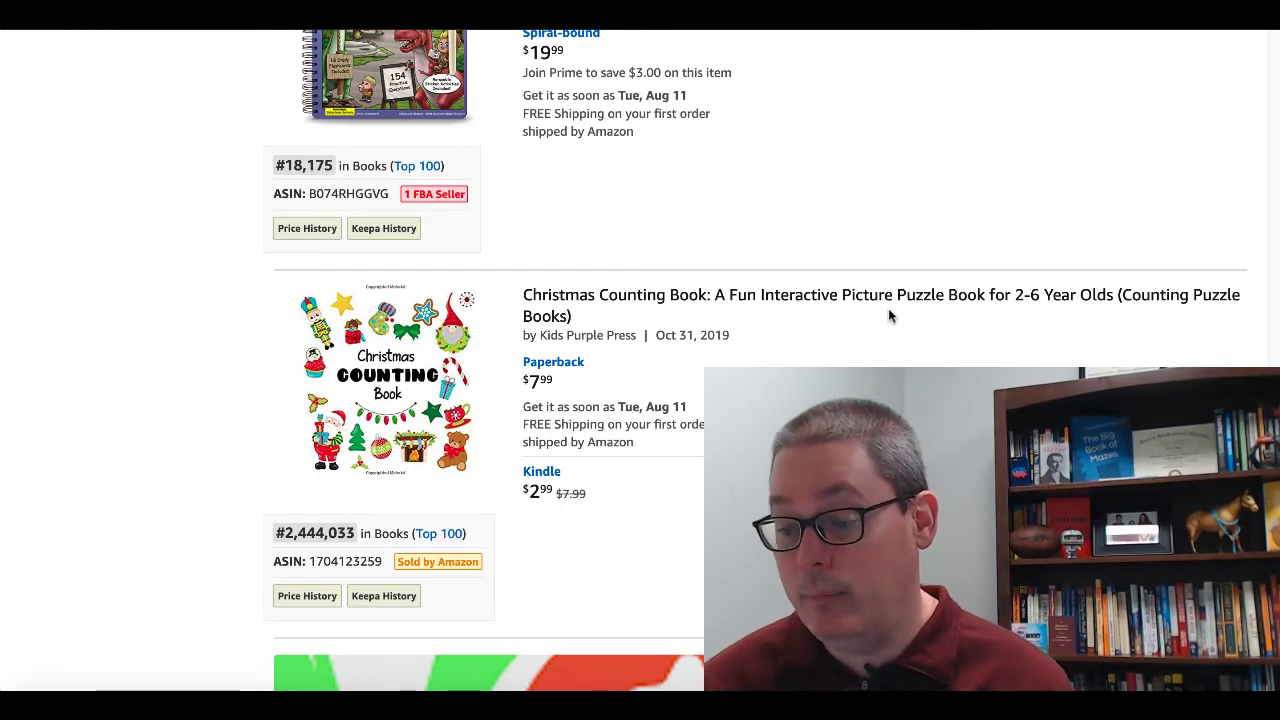
{"action": "scroll", "coordinate": [1204, 240], "scroll_direction": "down", "scroll_amount": 1}
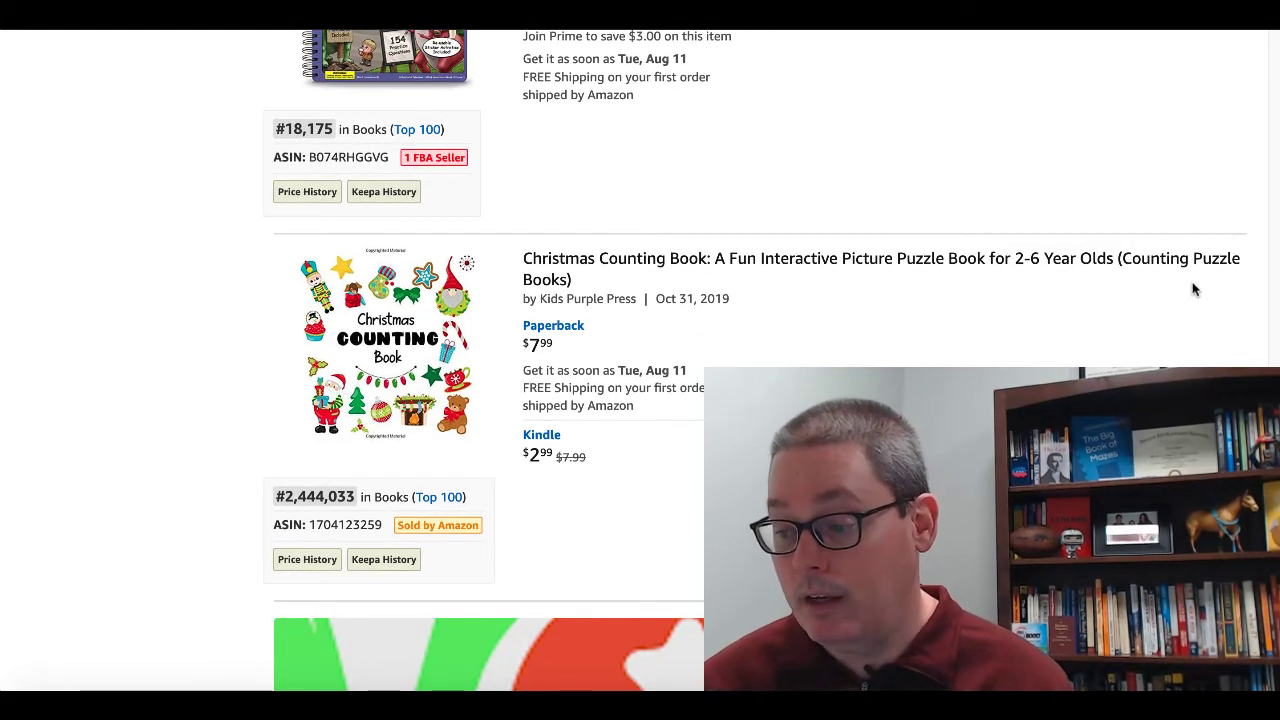
{"action": "scroll", "coordinate": [1194, 286], "scroll_direction": "down", "scroll_amount": 7}
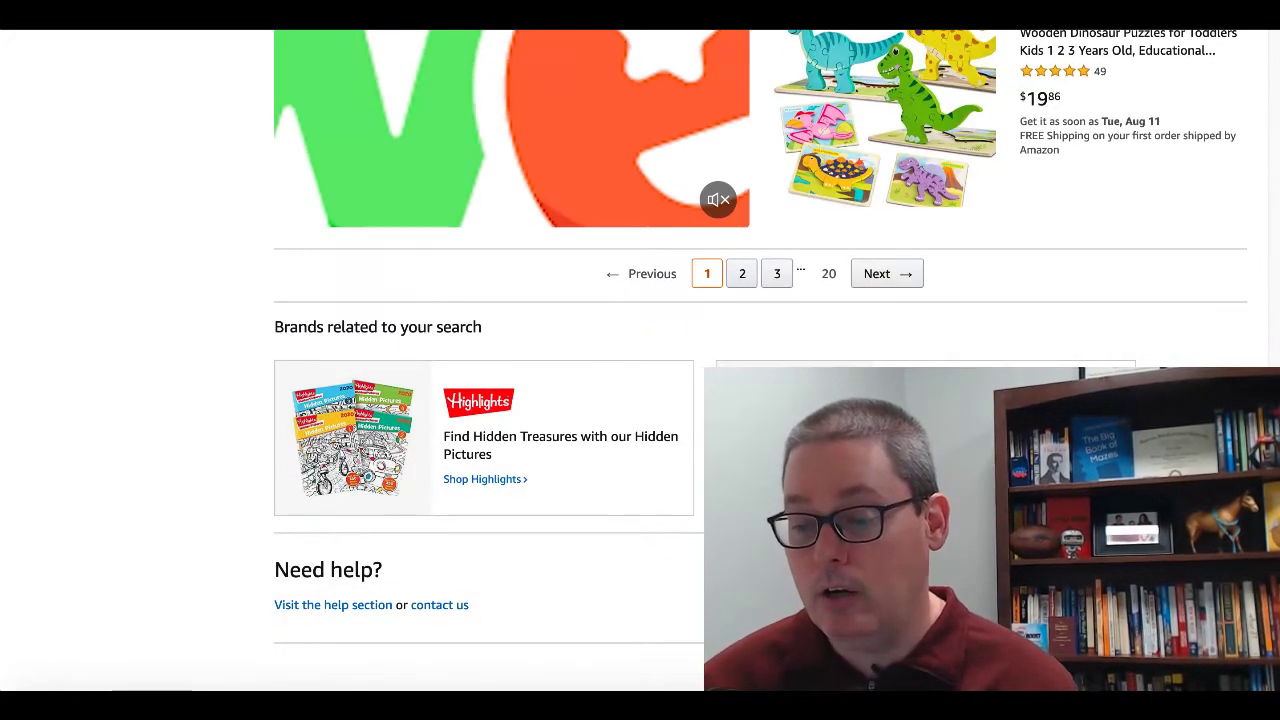
- Recheck the listings from the end of the results page back to its beginning, including I SPY Alphabet and its title wording
{"action": "scroll", "coordinate": [712, 360], "scroll_direction": "up", "scroll_amount": 12}
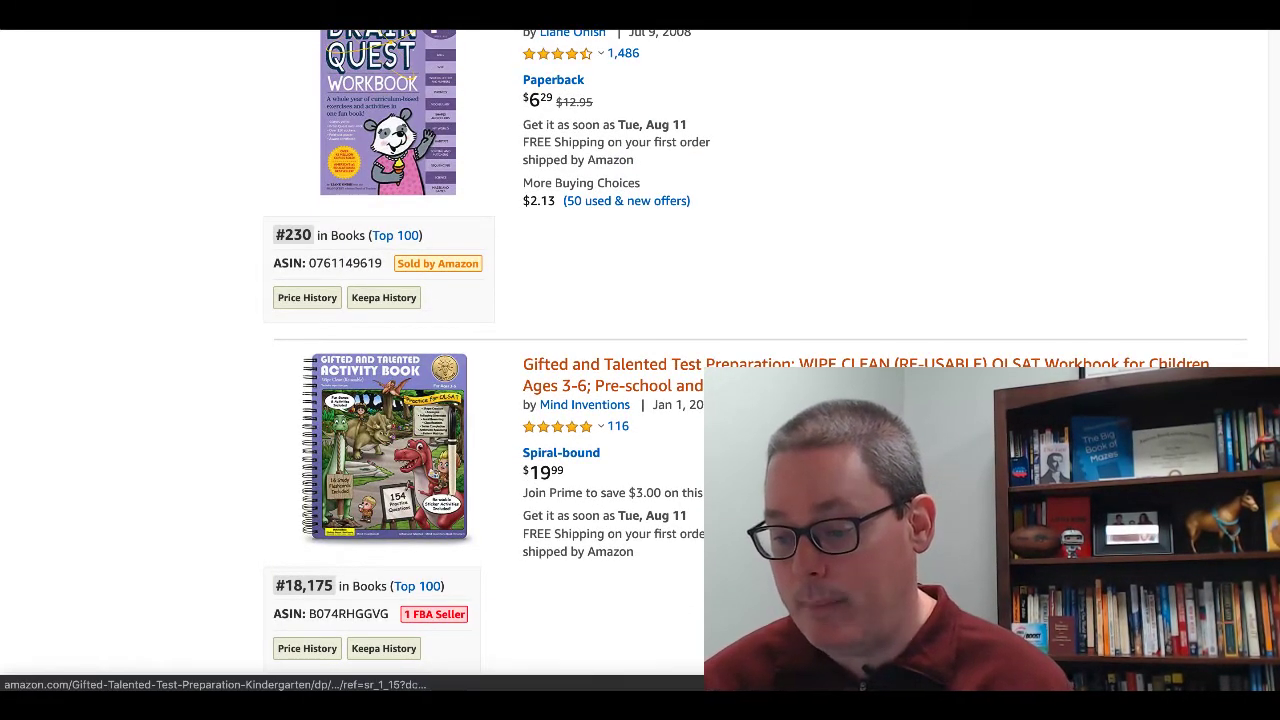
{"action": "scroll", "coordinate": [640, 360], "scroll_direction": "up", "scroll_amount": 2}
{"action": "scroll", "coordinate": [640, 360], "scroll_direction": "up", "scroll_amount": 4}
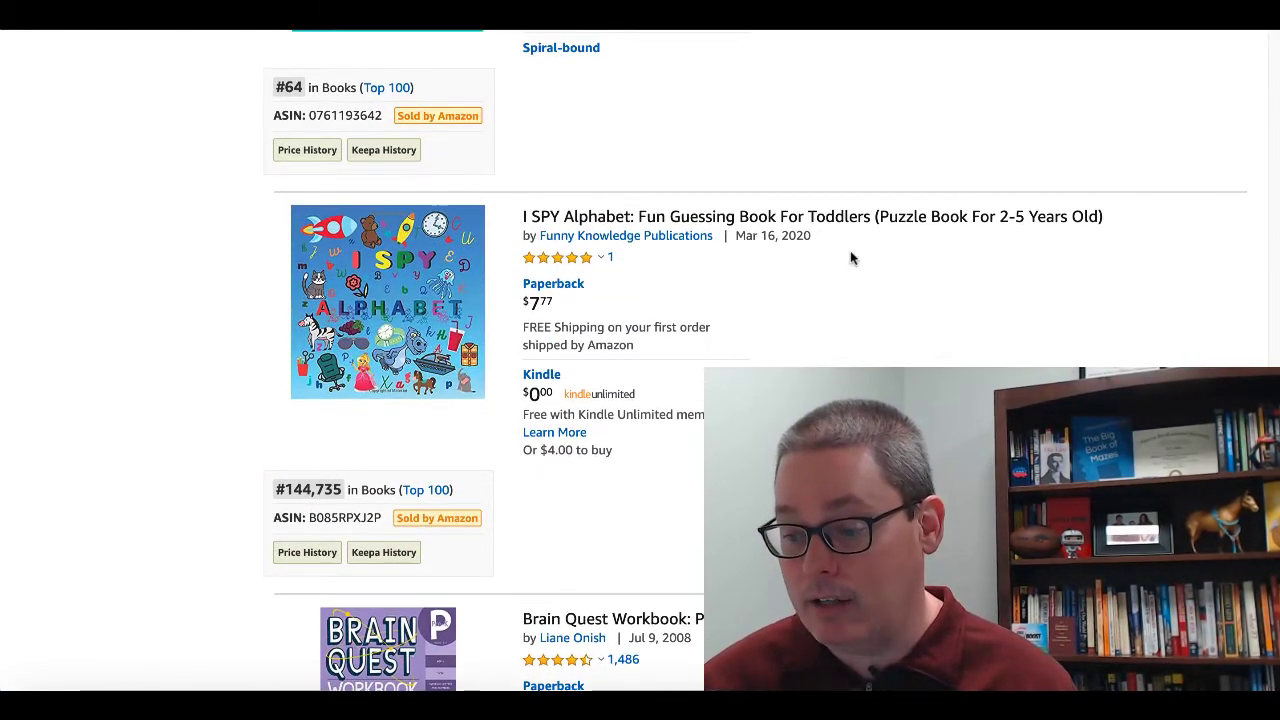
{"action": "scroll", "coordinate": [851, 258], "scroll_direction": "up", "scroll_amount": 3}
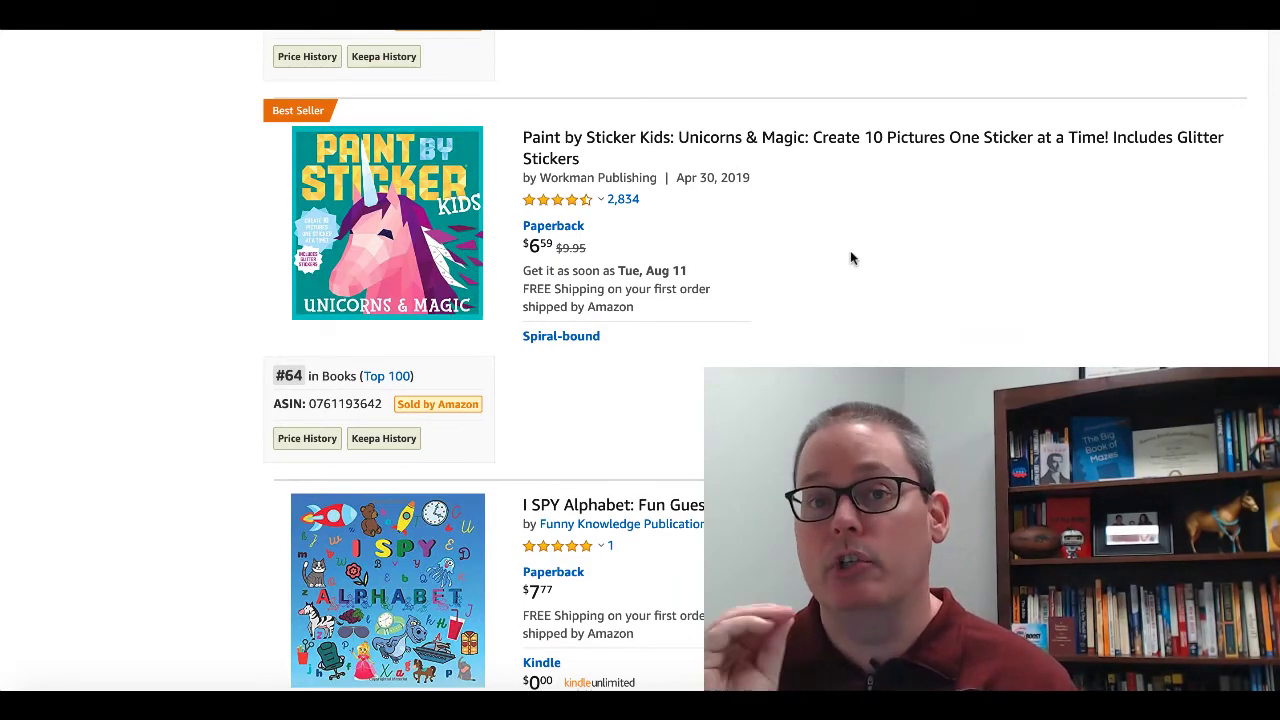
{"action": "scroll", "coordinate": [850, 258], "scroll_direction": "up", "scroll_amount": 20}
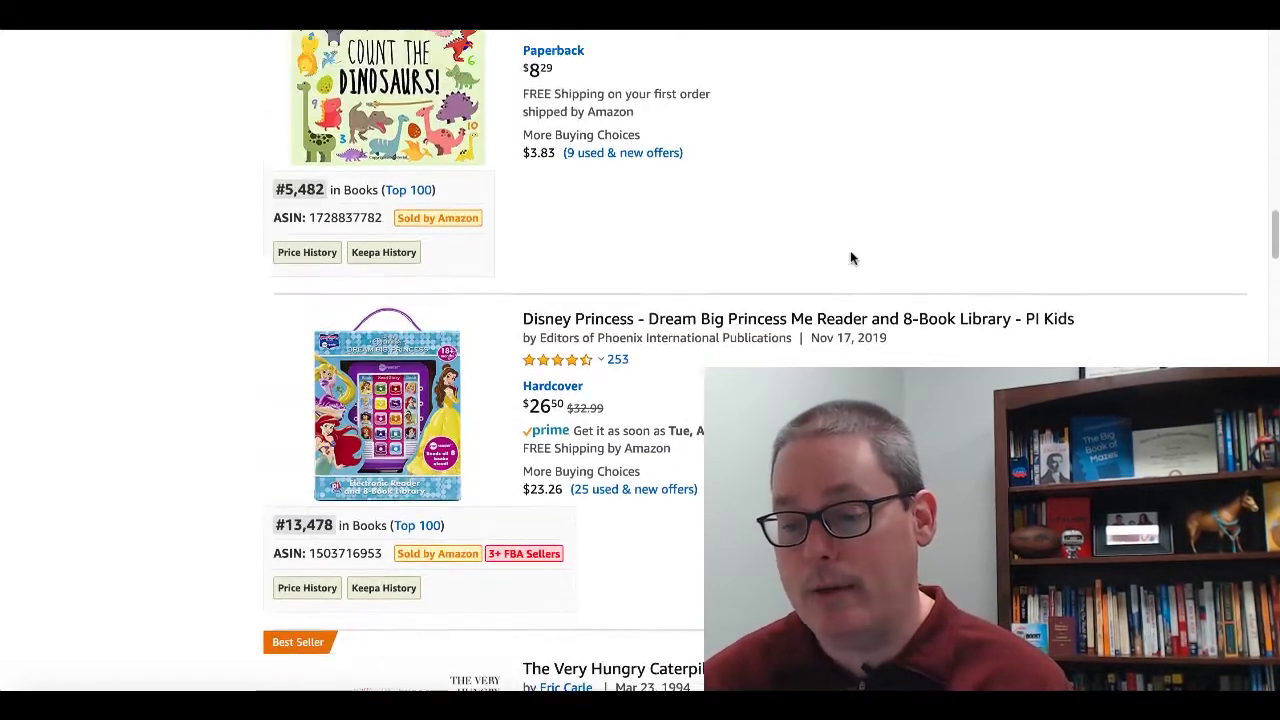
{"action": "scroll", "coordinate": [850, 258], "scroll_direction": "up", "scroll_amount": 12}
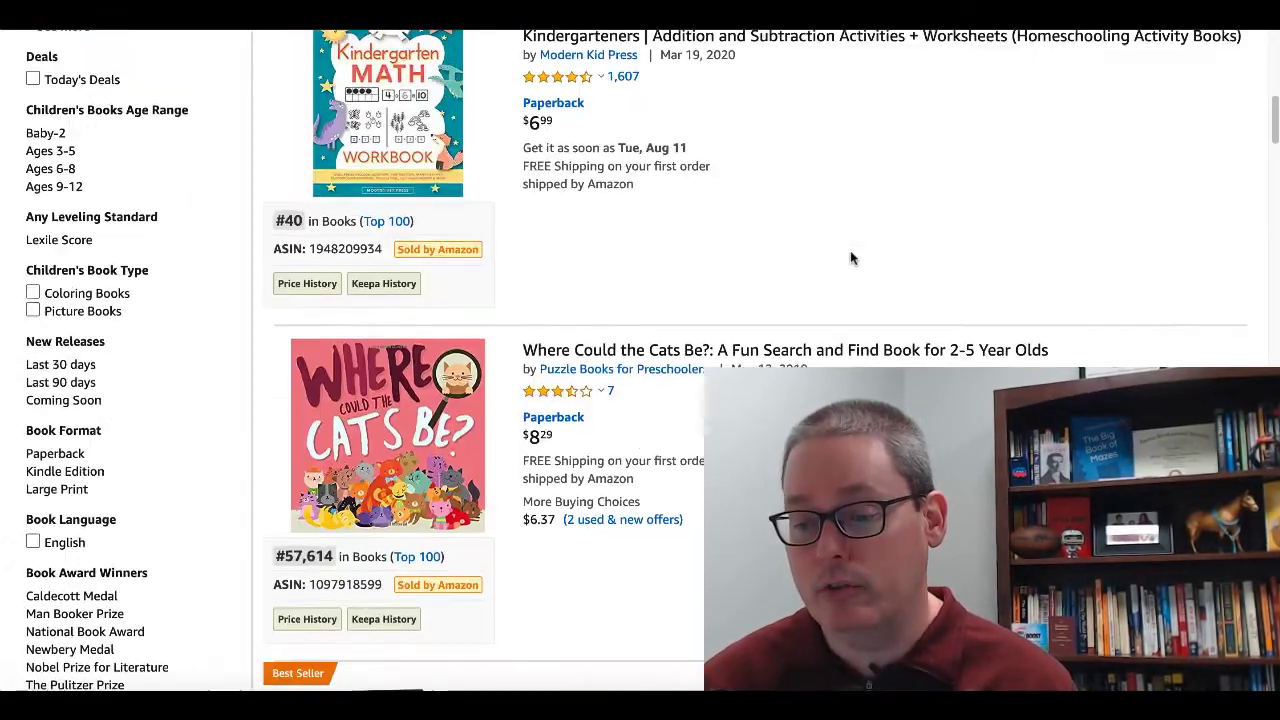
{"action": "scroll", "coordinate": [850, 258], "scroll_direction": "up", "scroll_amount": 6}
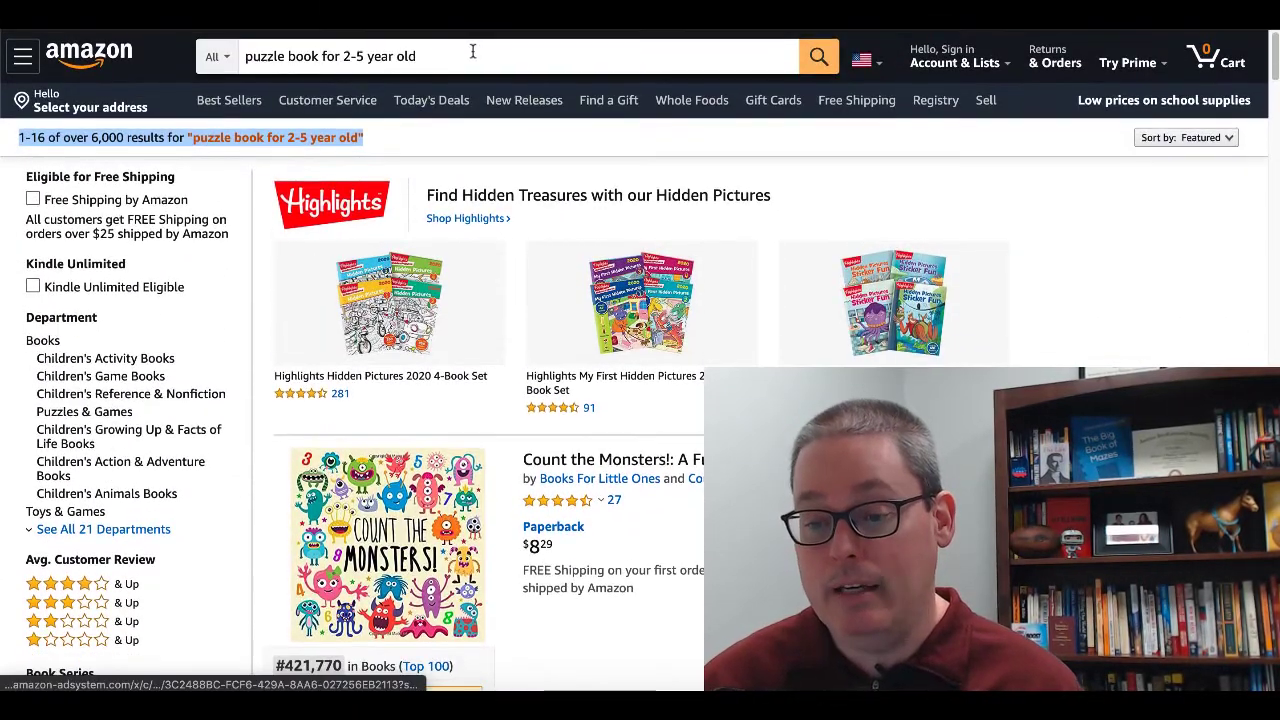
- Shorten the Amazon search text to "puzzle book" and view the search suggestions for it
{"action": "left_click", "coordinate": [445, 57]}
{"action": "key", "text": "BackSpace"}
{"action": "key", "text": "BackSpace"}
{"action": "key", "text": "BackSpace"}
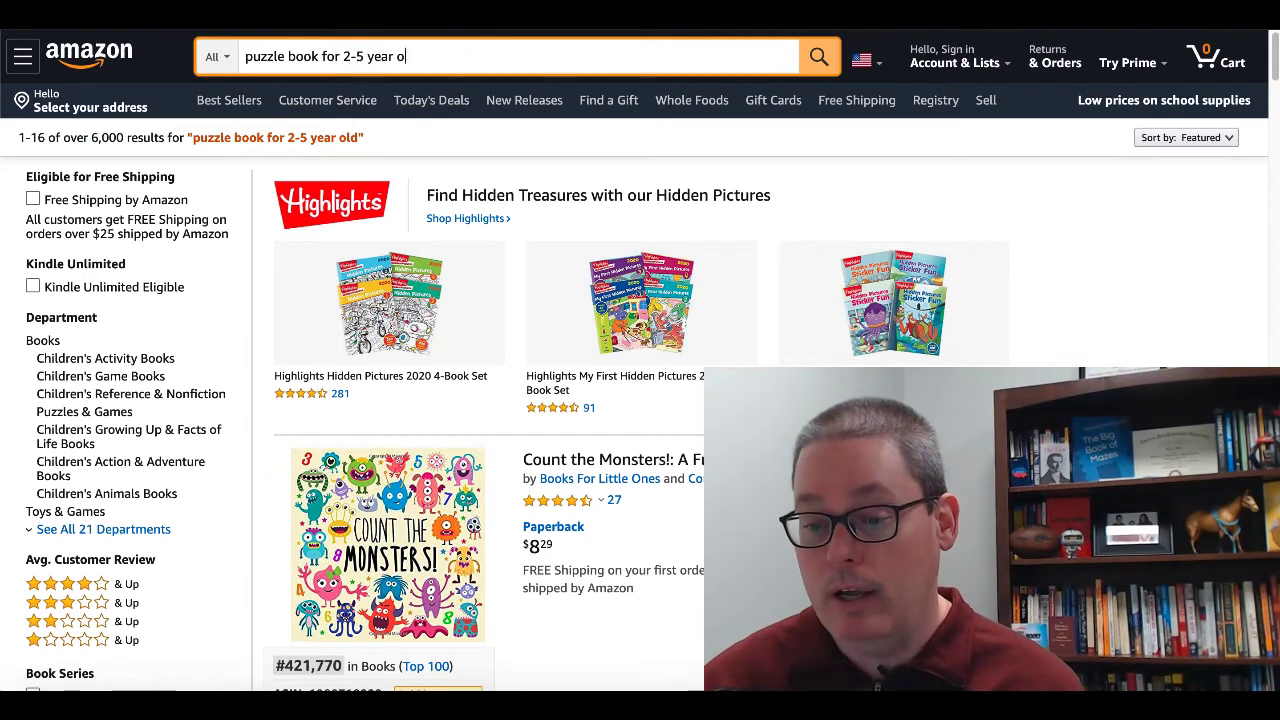
{"action": "key", "text": "BackSpace"}
{"action": "key", "text": "BackSpace"}
{"action": "key", "text": "BackSpace"}
{"action": "key", "text": "BackSpace"}
{"action": "key", "text": "BackSpace"}
{"action": "key", "text": "BackSpace"}
{"action": "key", "text": "BackSpace"}
{"action": "key", "text": "BackSpace"}
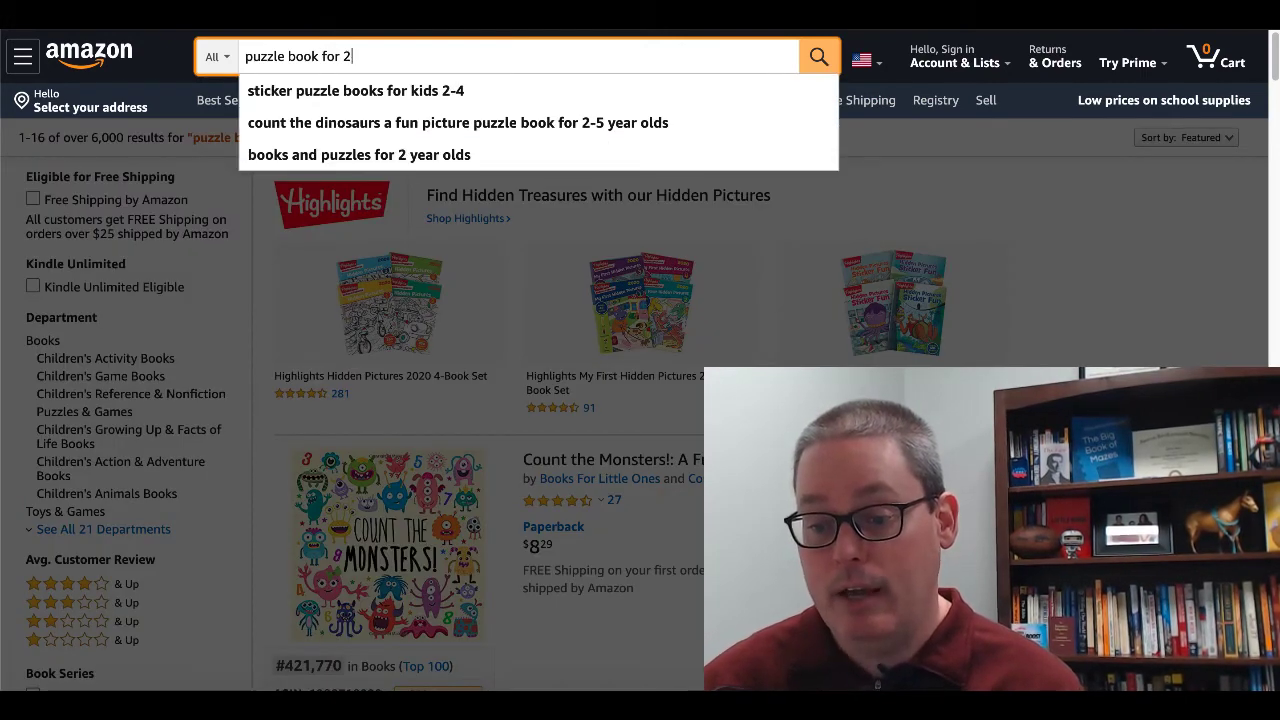
{"action": "key", "text": "BackSpace"}
{"action": "key", "text": "BackSpace"}
{"action": "key", "text": "BackSpace"}
{"action": "key", "text": "BackSpace"}
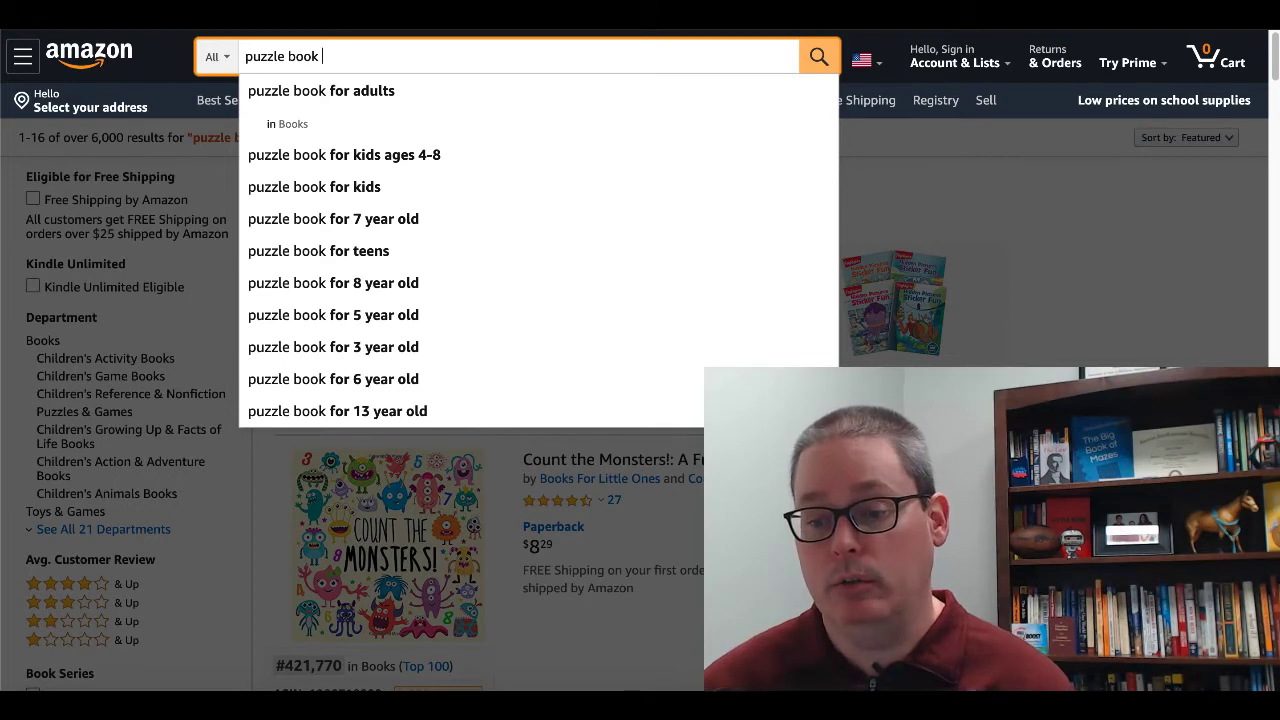
- Copy "puzzle book for 2-5 year old" from the Amazon results heading into the first KDP keyword field, without the quotation mark
{"action": "left_click", "coordinate": [928, 186]}
{"action": "left_click_drag", "start_coordinate": [371, 137], "coordinate": [195, 141]}
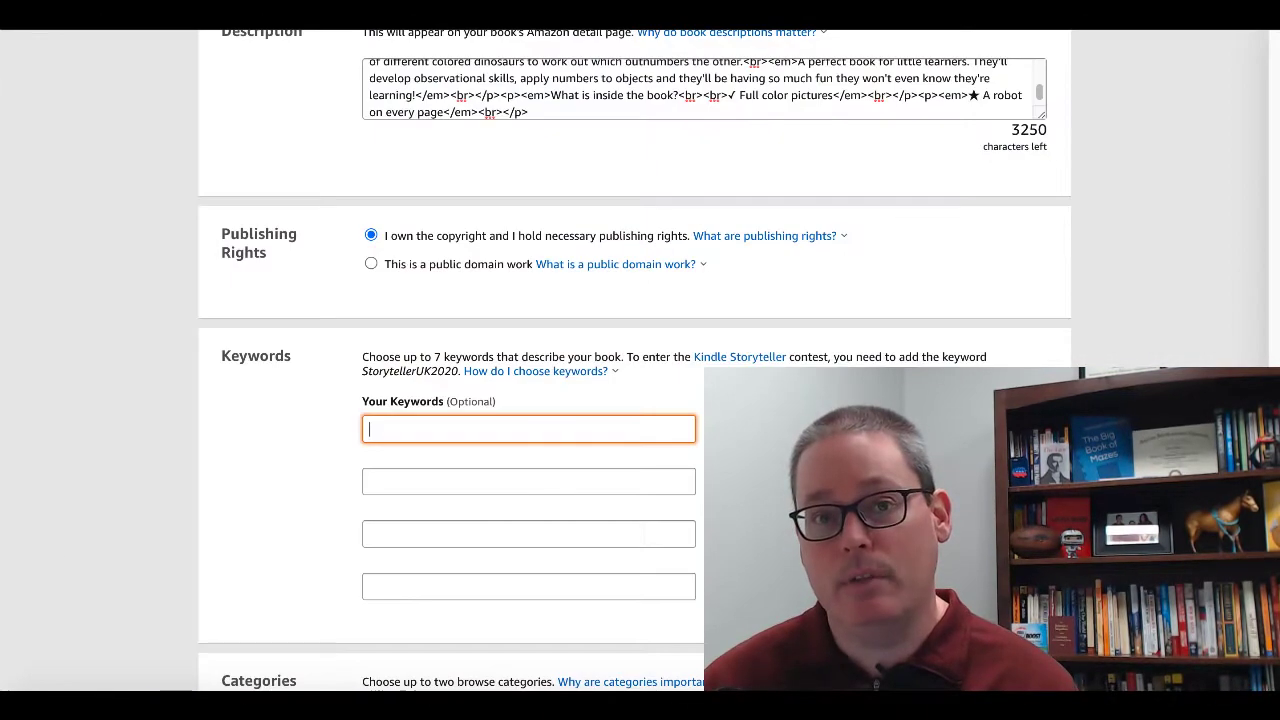
{"action": "type", "text": "puzzle book for 2-5 year old\""}
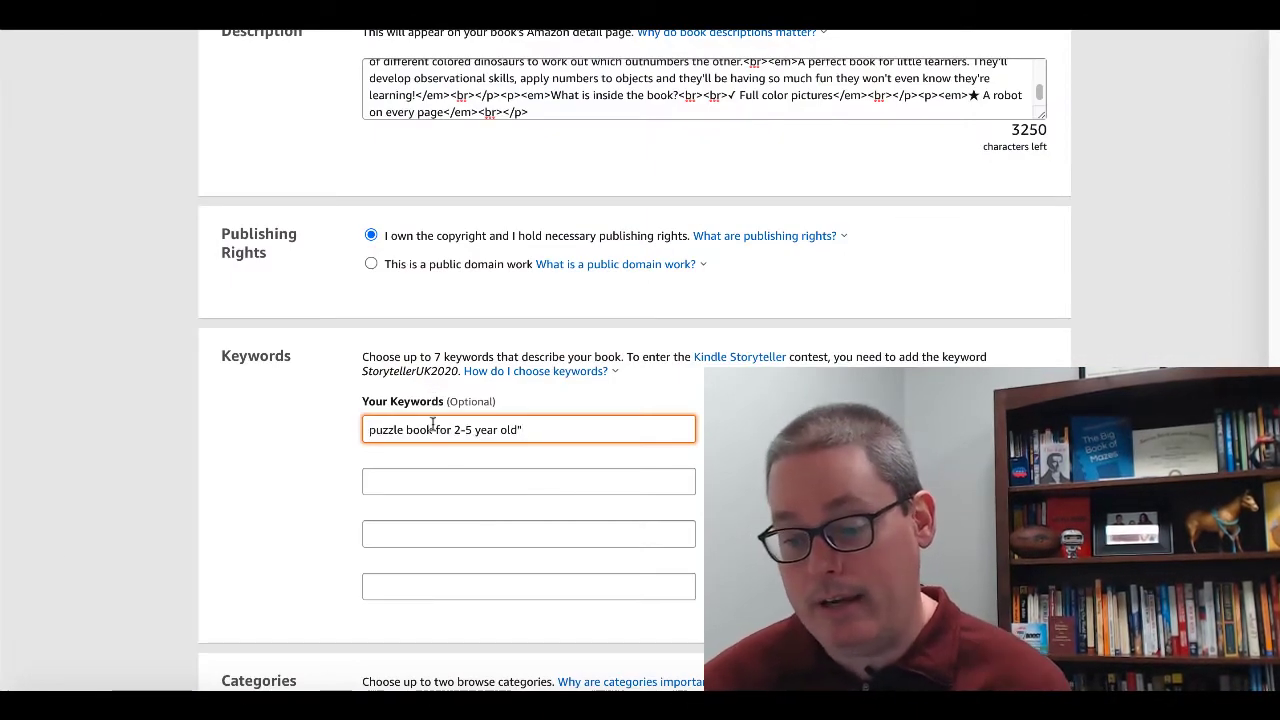
{"action": "key", "text": "BackSpace"}
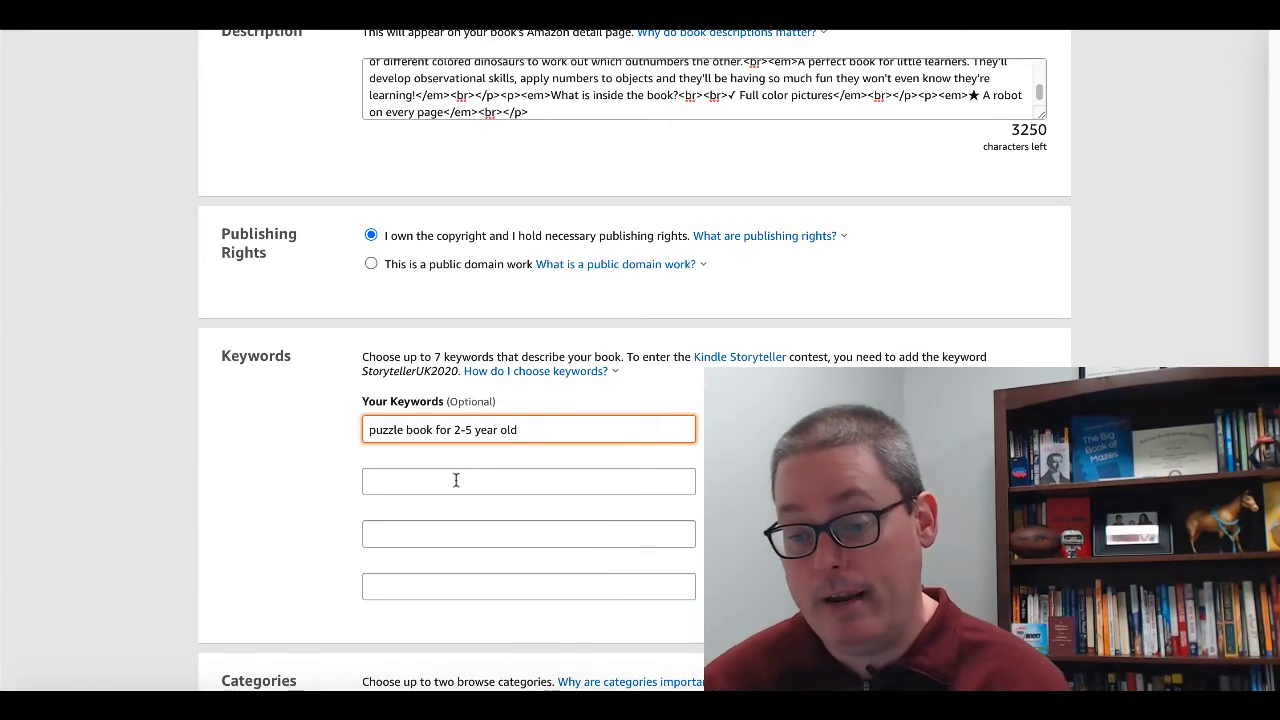
- Enter "preschooler" as the second keyword and "kindergarten" as the third
{"action": "left_click", "coordinate": [415, 484]}
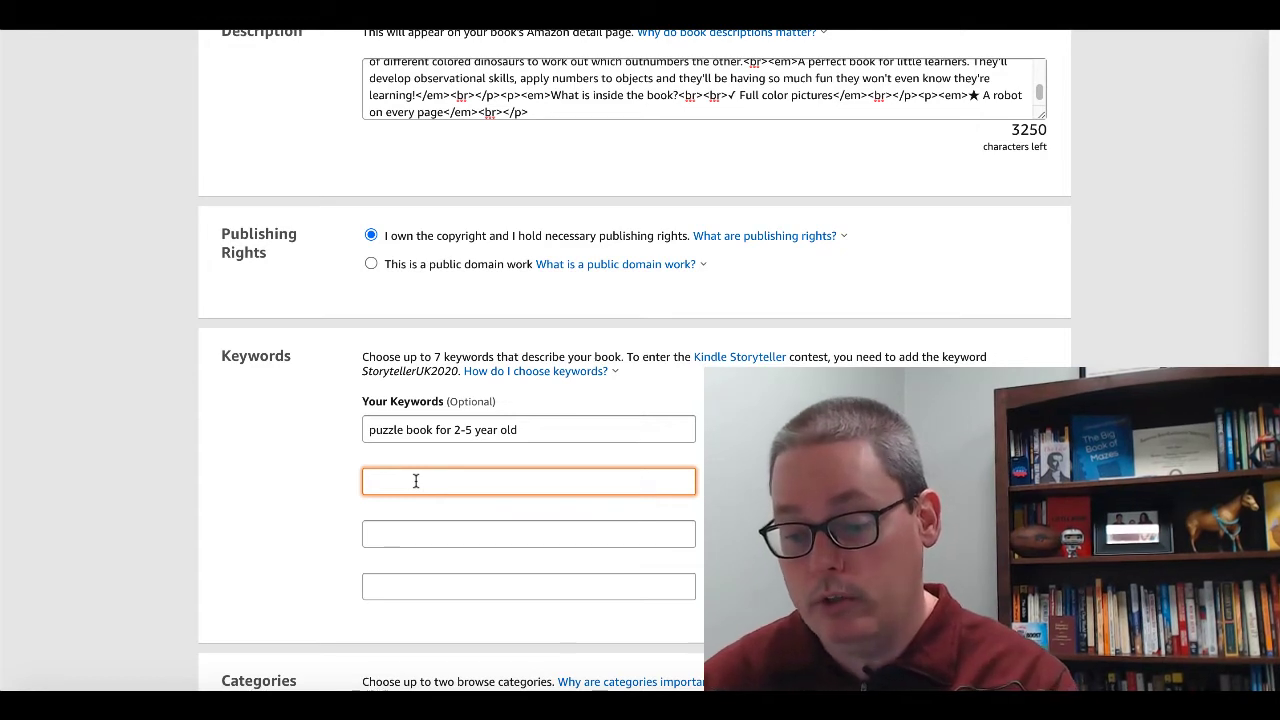
{"action": "type", "text": "preschoolers kin"}
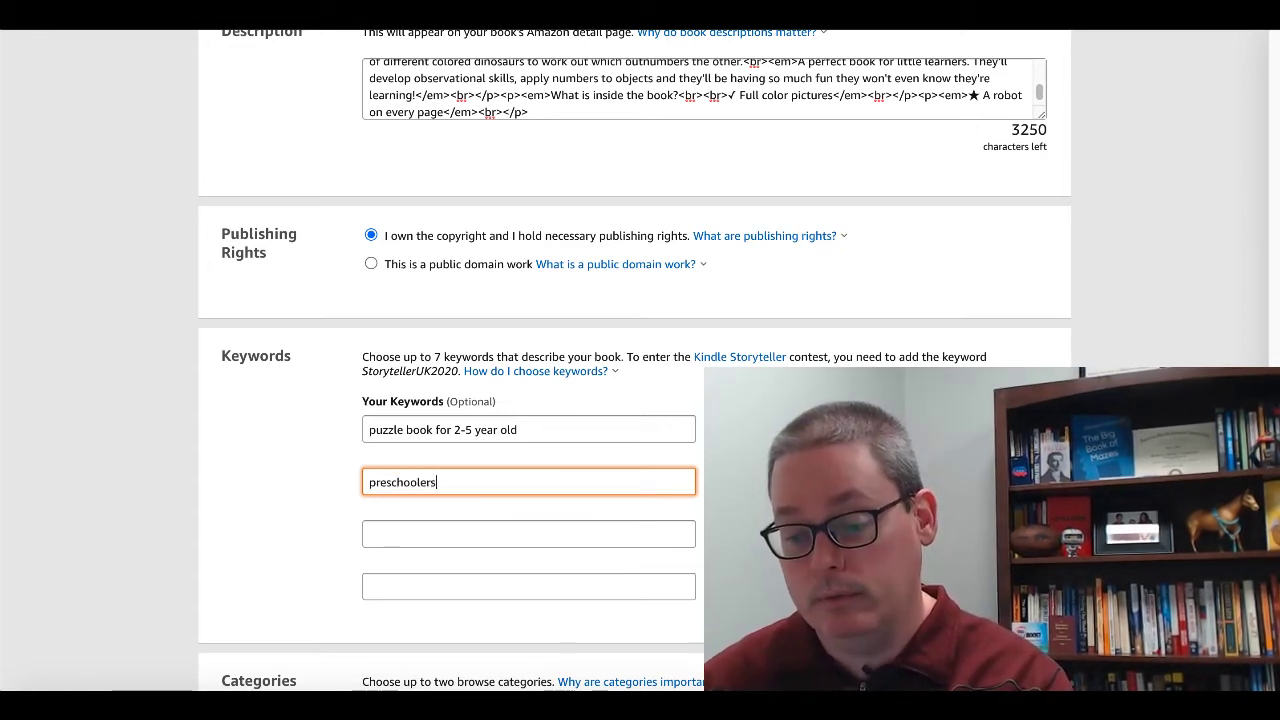
{"action": "type", "text": "dergarten"}
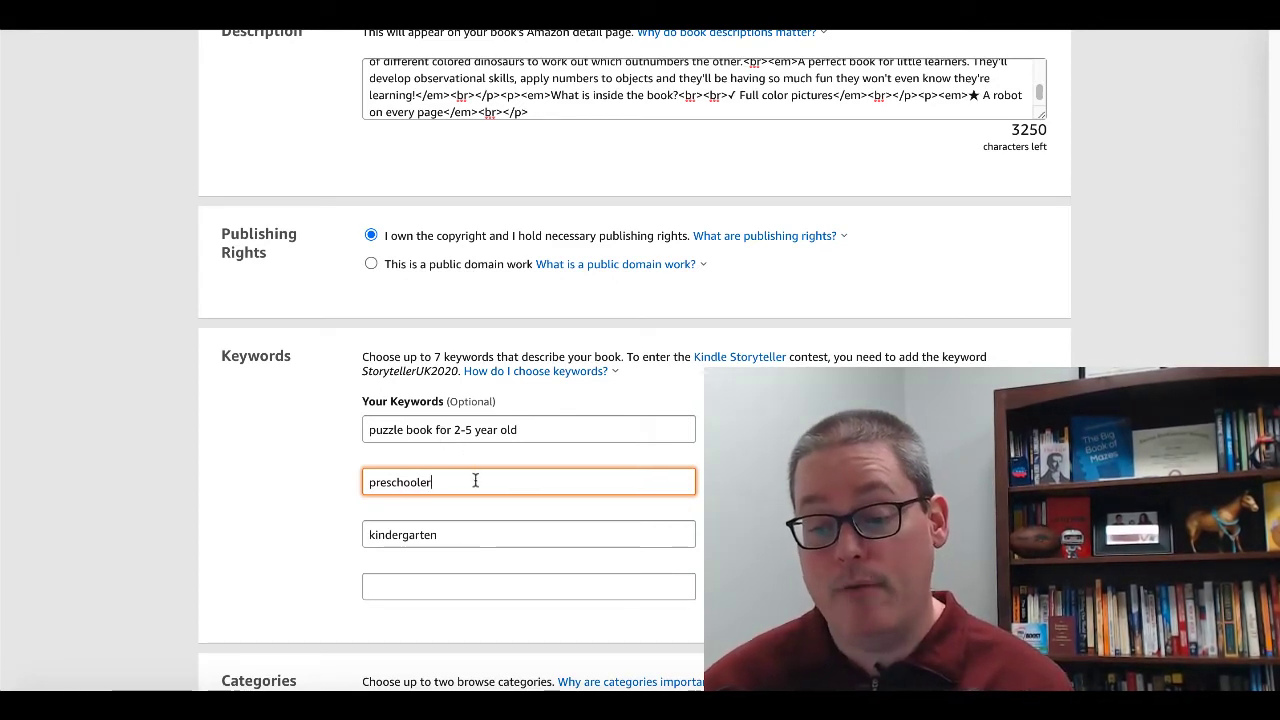
- Take the third keyword over to Amazon and search for "puzzle book for kindergarten"
{"action": "left_click", "coordinate": [444, 534]}
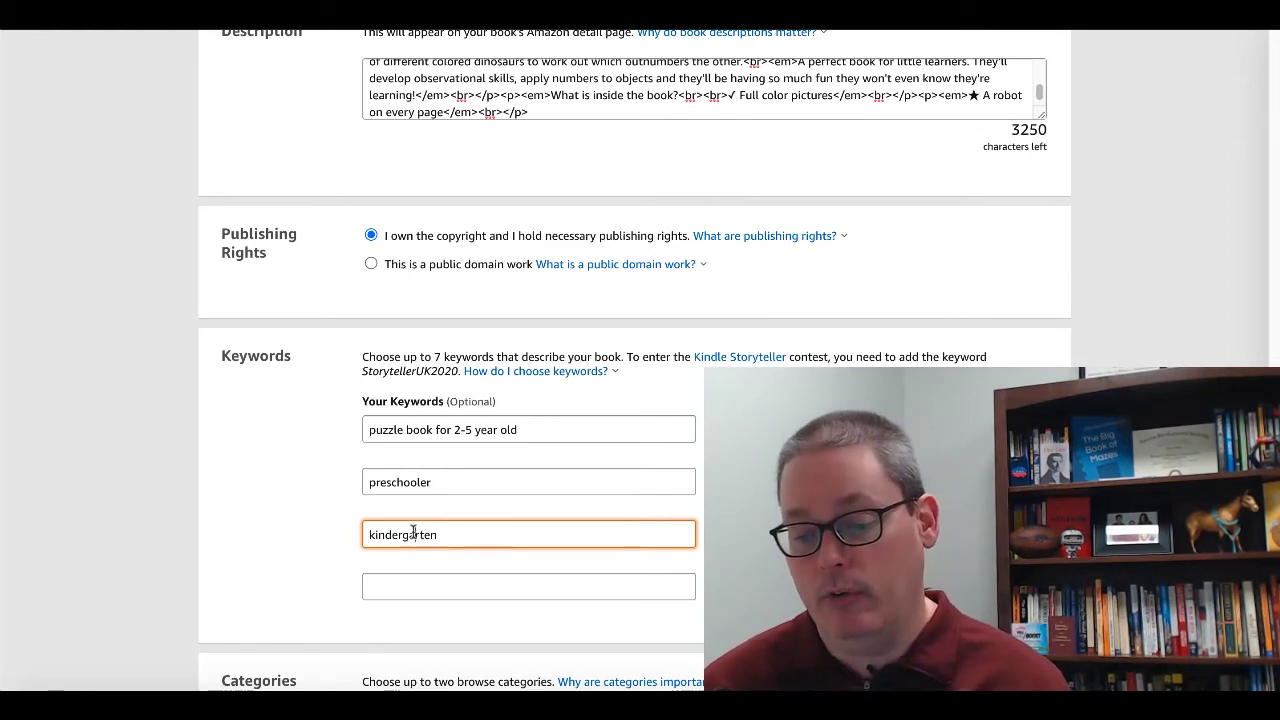
{"action": "double_click", "coordinate": [413, 533]}
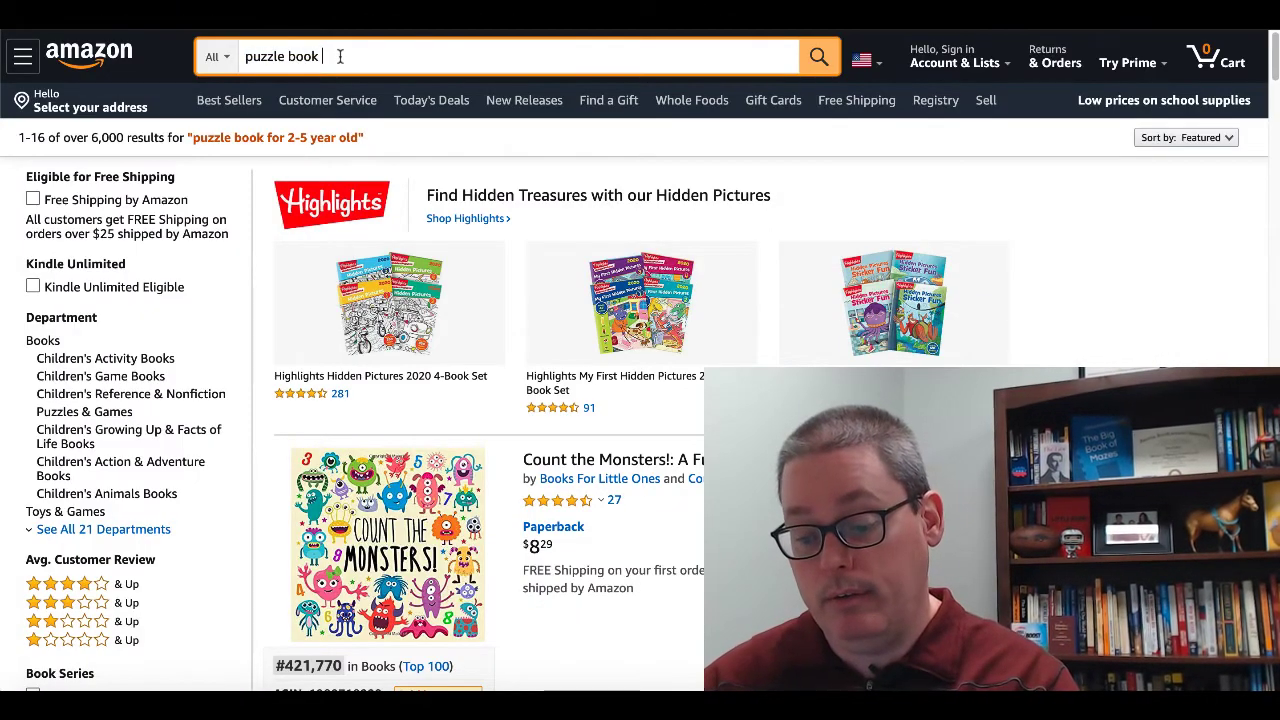
{"action": "type", "text": "for kindergarten"}
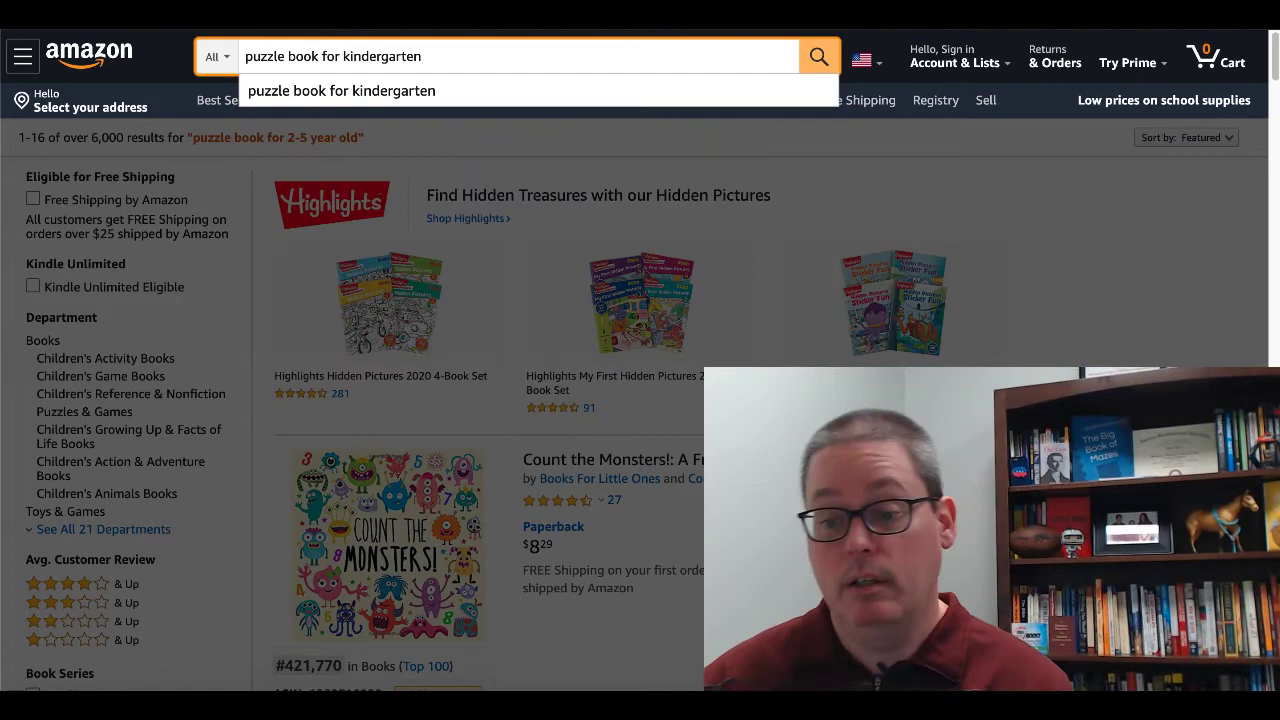
{"action": "key", "text": "Return"}
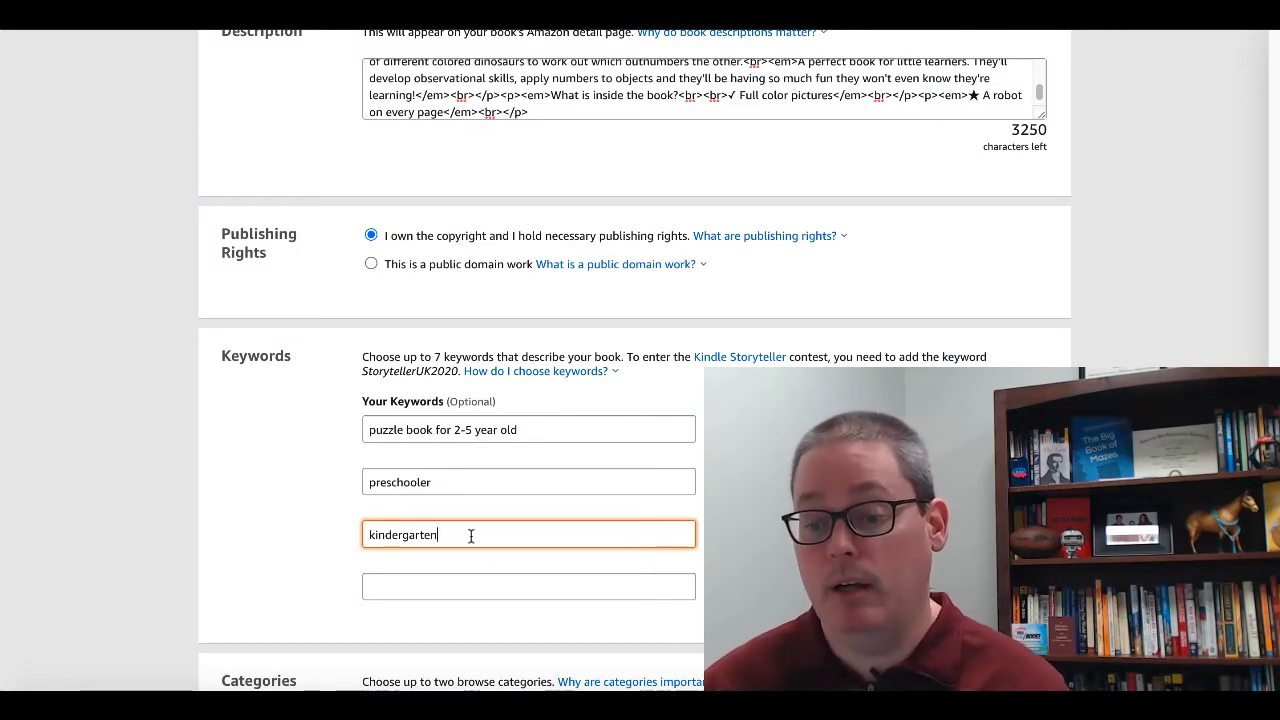
- Back in the KDP form, compare the keywords with the title and subtitle, and extend the second keyword to "preschooler puzzle book"
{"action": "left_click", "coordinate": [535, 424]}
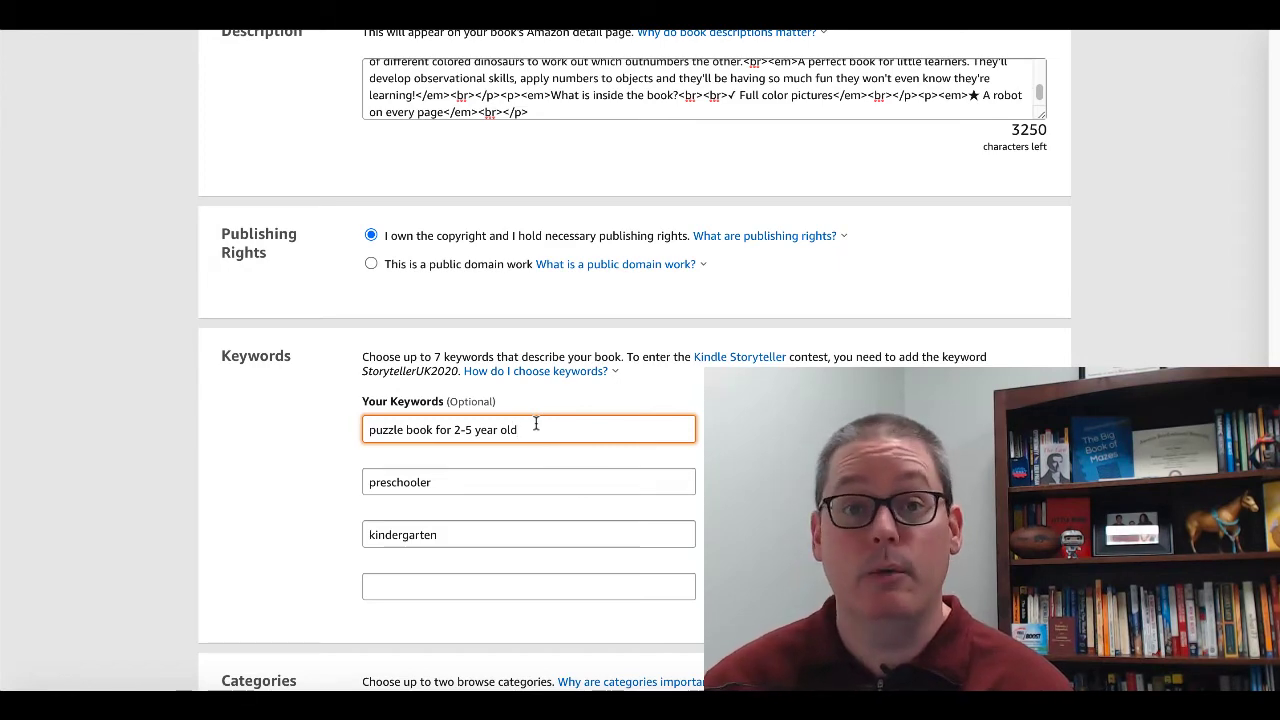
{"action": "scroll", "coordinate": [536, 424], "scroll_direction": "up", "scroll_amount": 15}
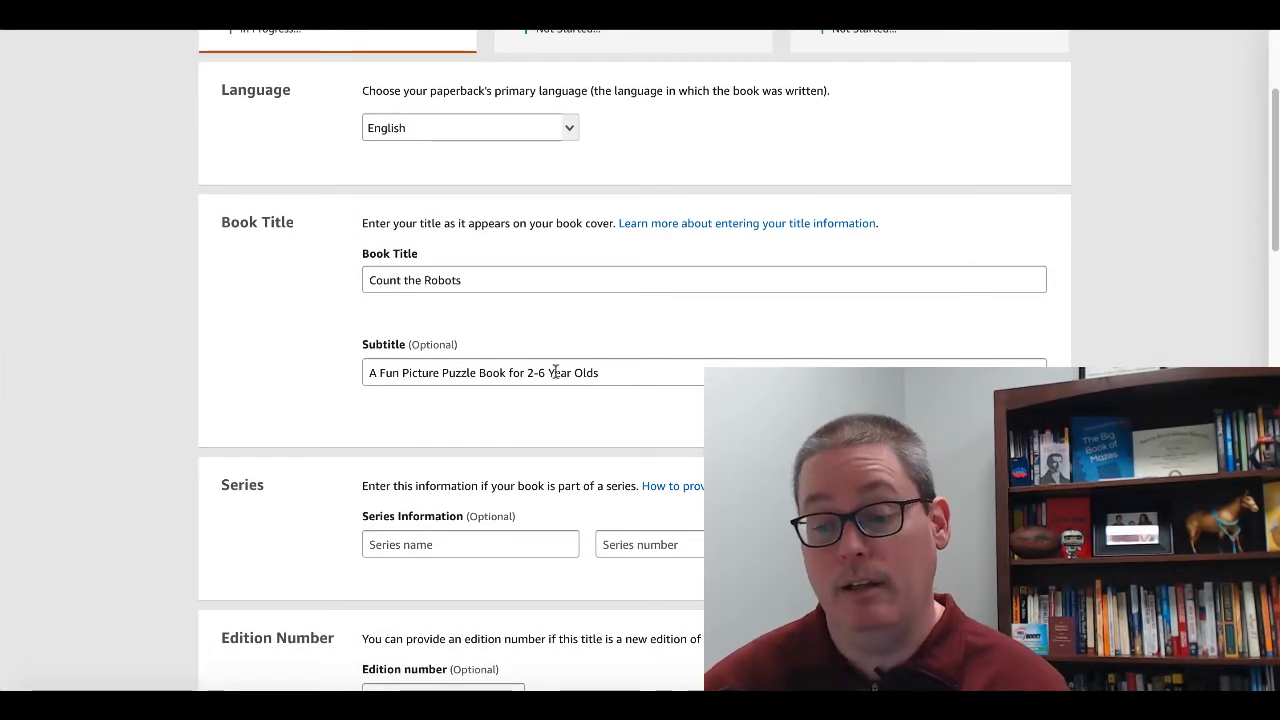
{"action": "scroll", "coordinate": [555, 372], "scroll_direction": "down", "scroll_amount": 15}
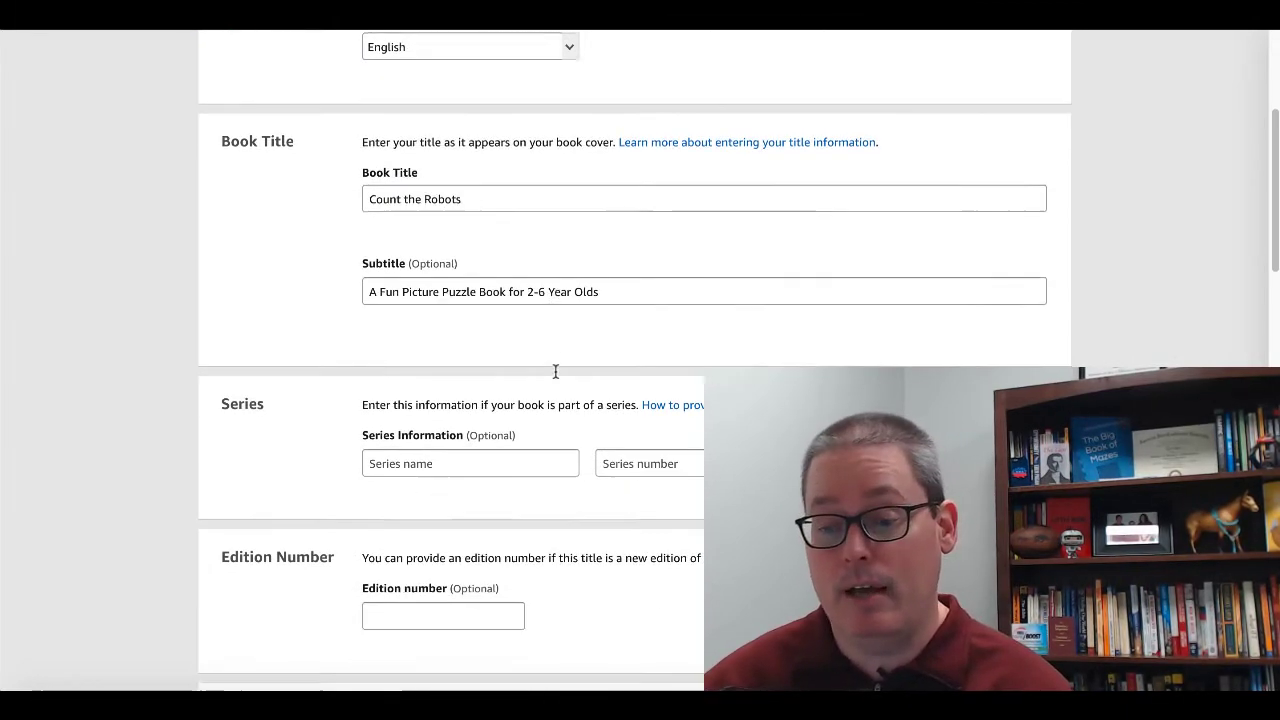
{"action": "scroll", "coordinate": [555, 377], "scroll_direction": "up", "scroll_amount": 1}
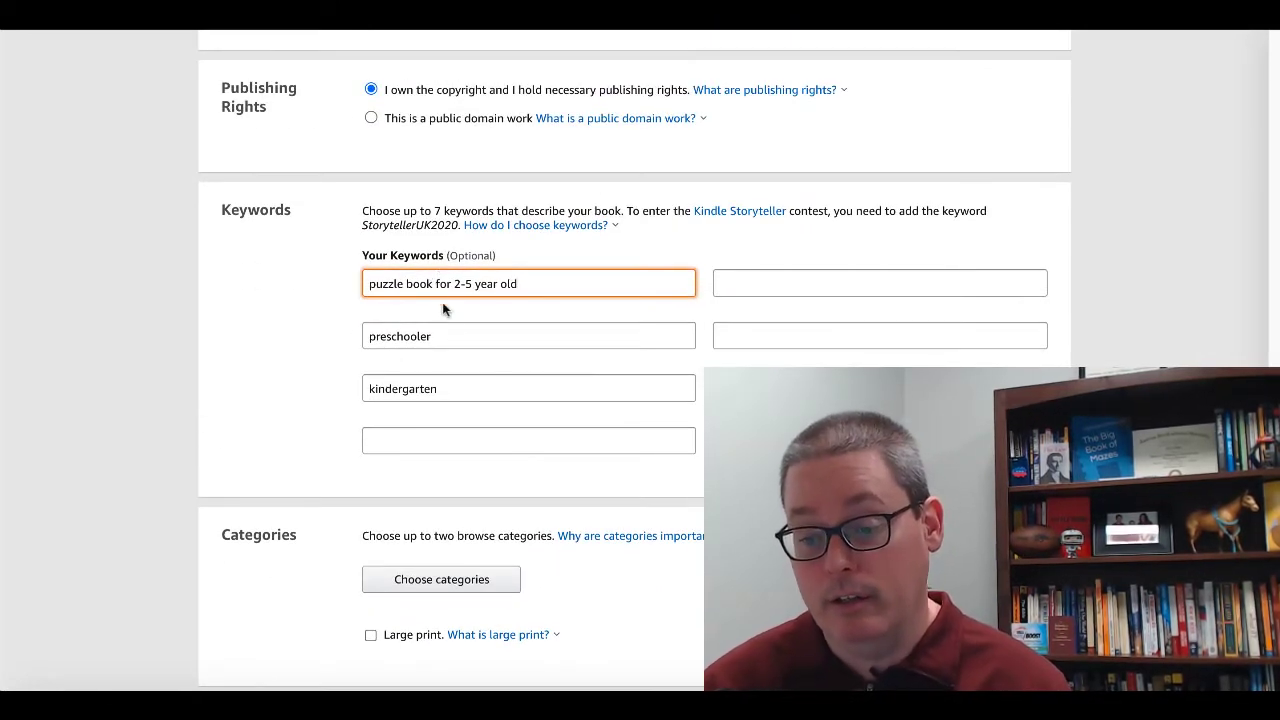
{"action": "left_click", "coordinate": [471, 335]}
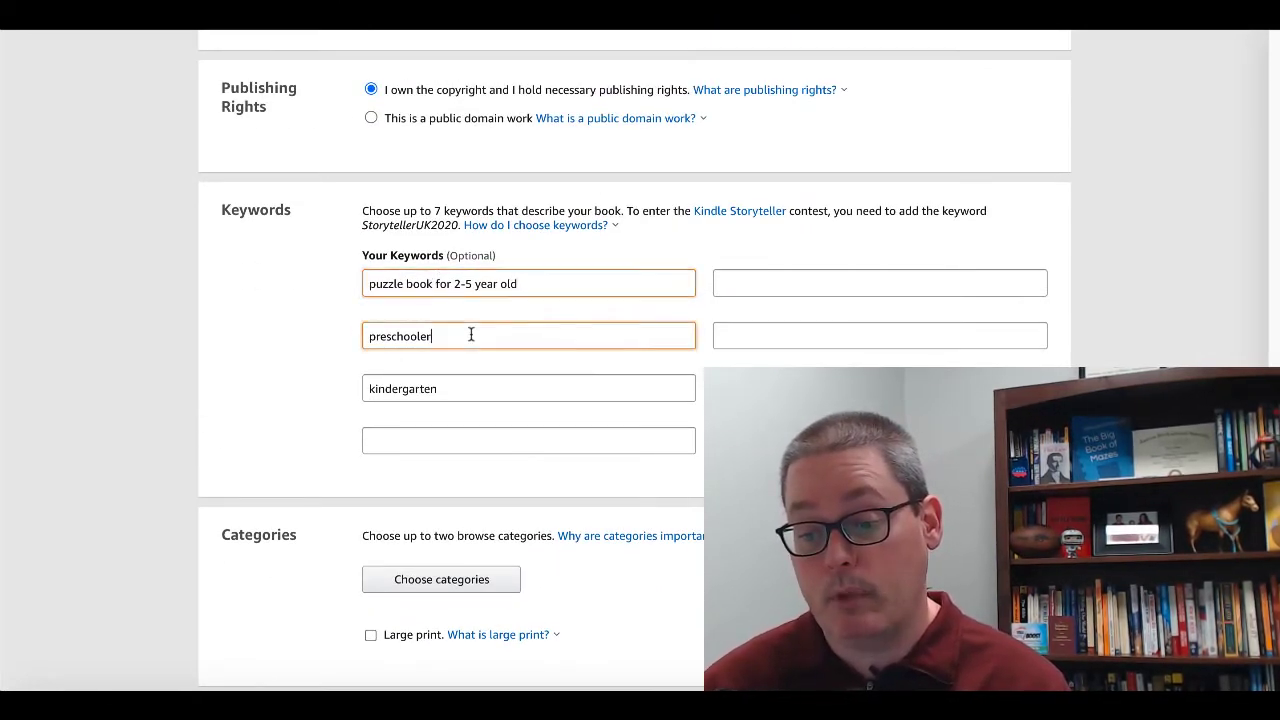
{"action": "type", "text": "puzzle book"}
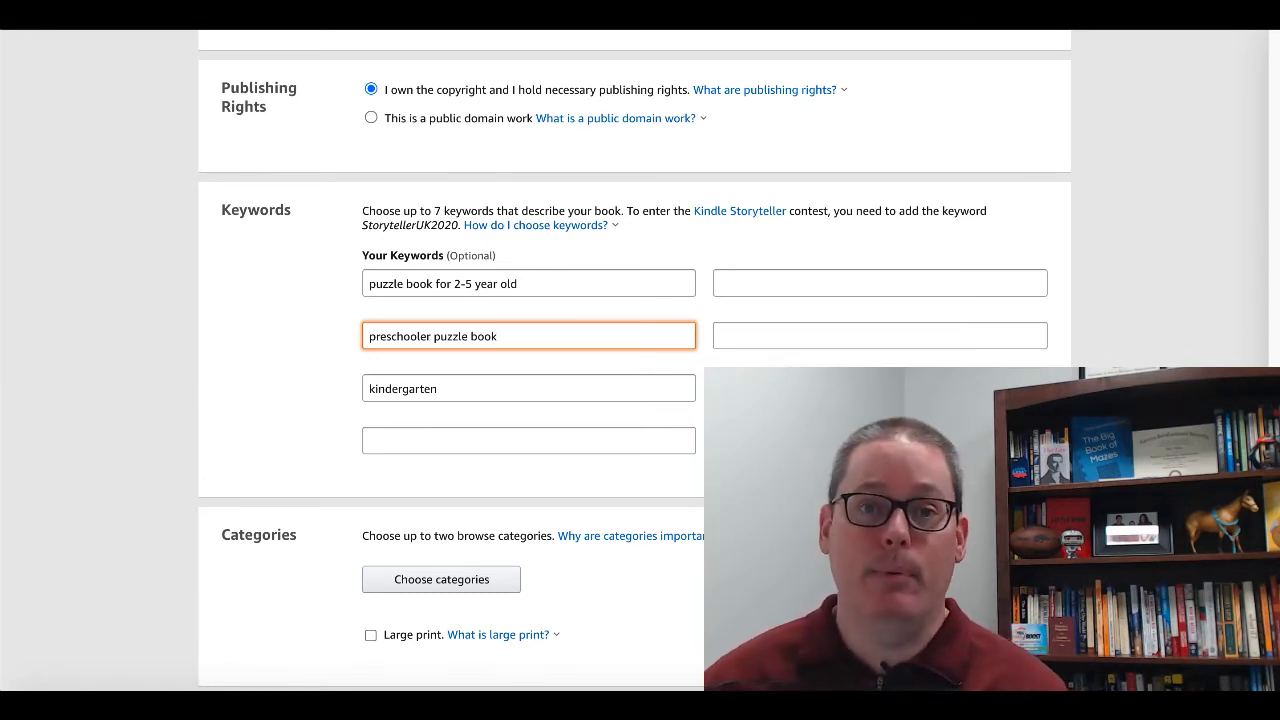
- Copy the second keyword, "preschooler puzzle book", into Amazon's search box and shorten it to "preschooler puzzle" to check the suggestions
{"action": "double_click", "coordinate": [405, 336]}
{"action": "triple_click", "coordinate": [405, 336]}
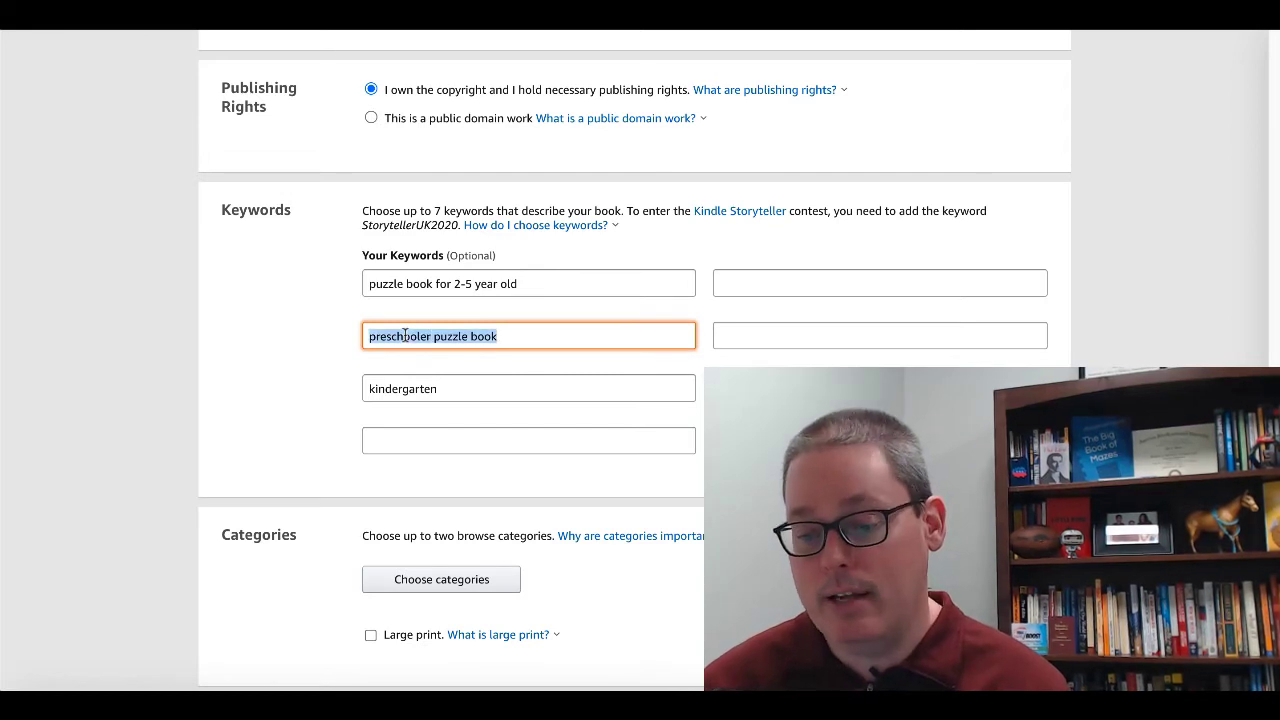
{"action": "right_click", "coordinate": [405, 336]}
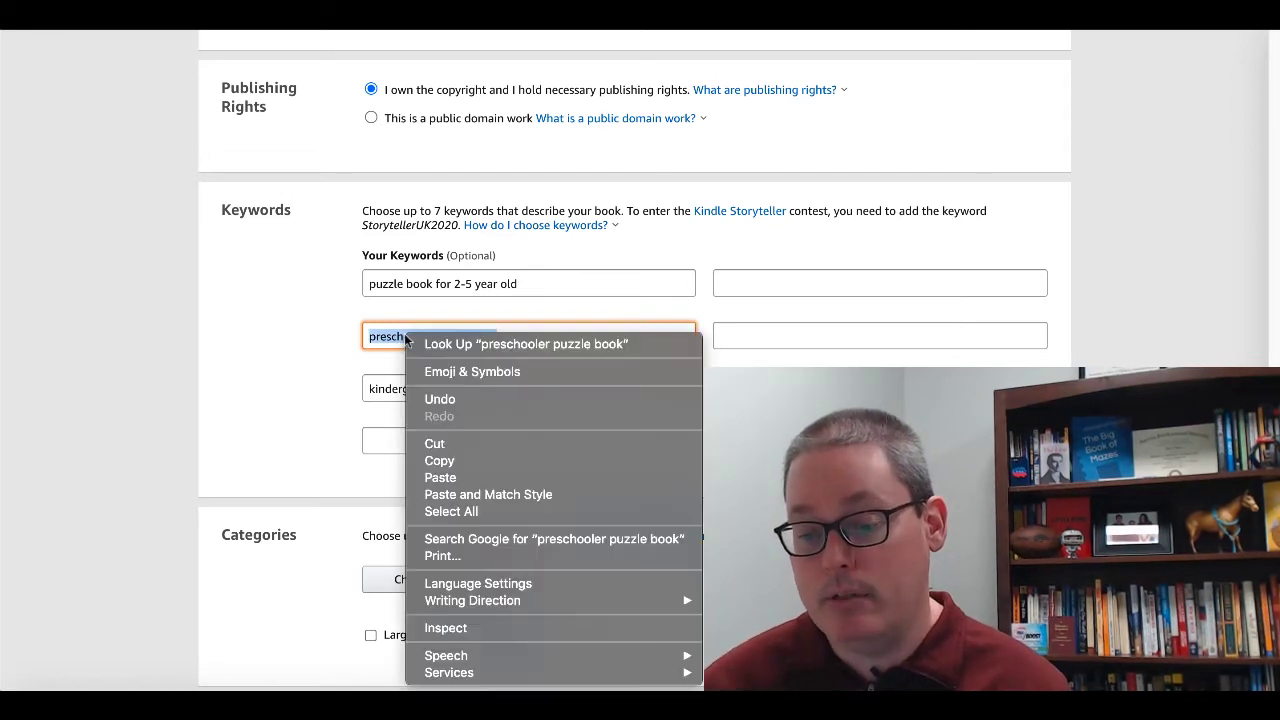
{"action": "left_click", "coordinate": [464, 456]}
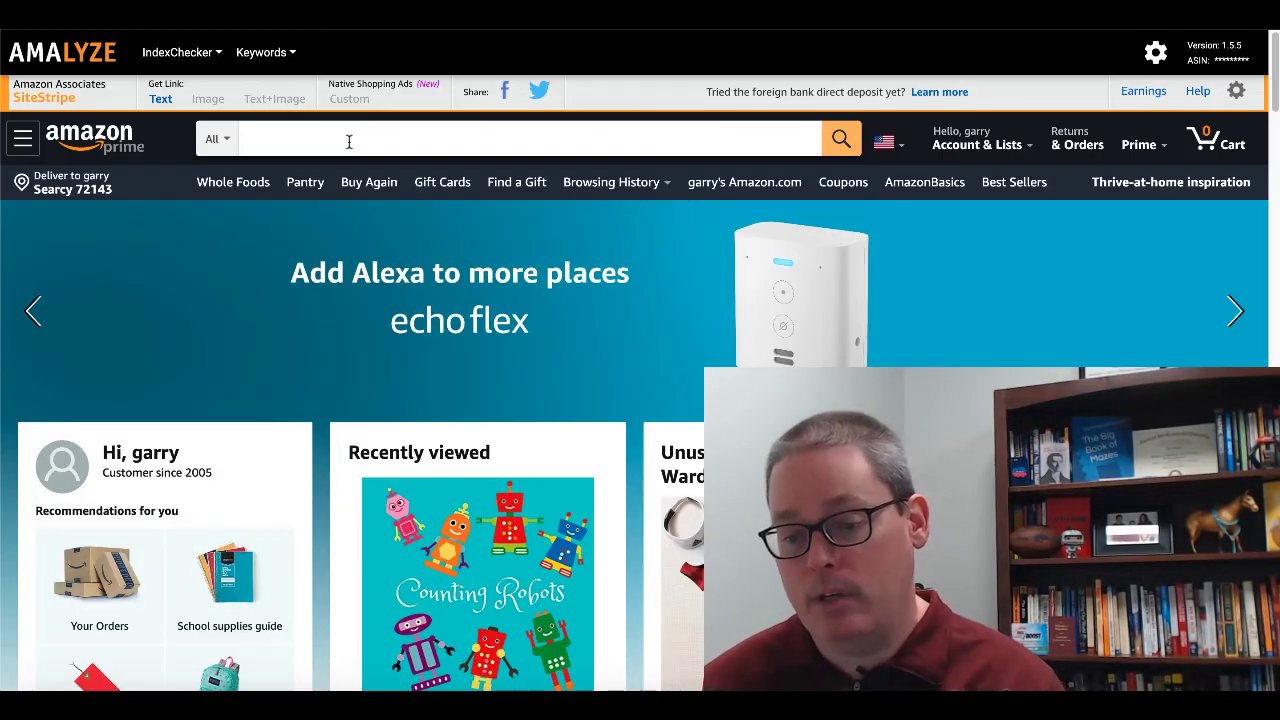
{"action": "left_click", "coordinate": [349, 140]}
{"action": "key", "text": "ctrl+v"}
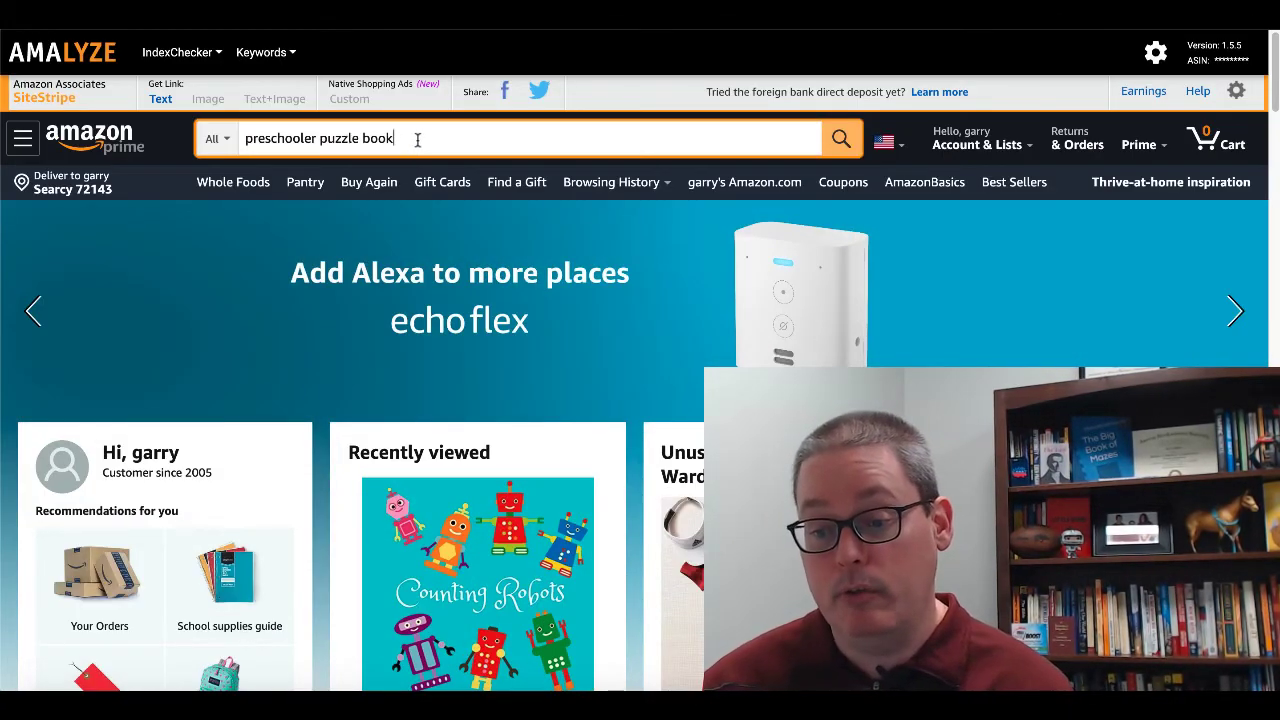
{"action": "key", "text": "BackSpace"}
{"action": "key", "text": "BackSpace"}
{"action": "key", "text": "BackSpace"}
{"action": "key", "text": "BackSpace"}
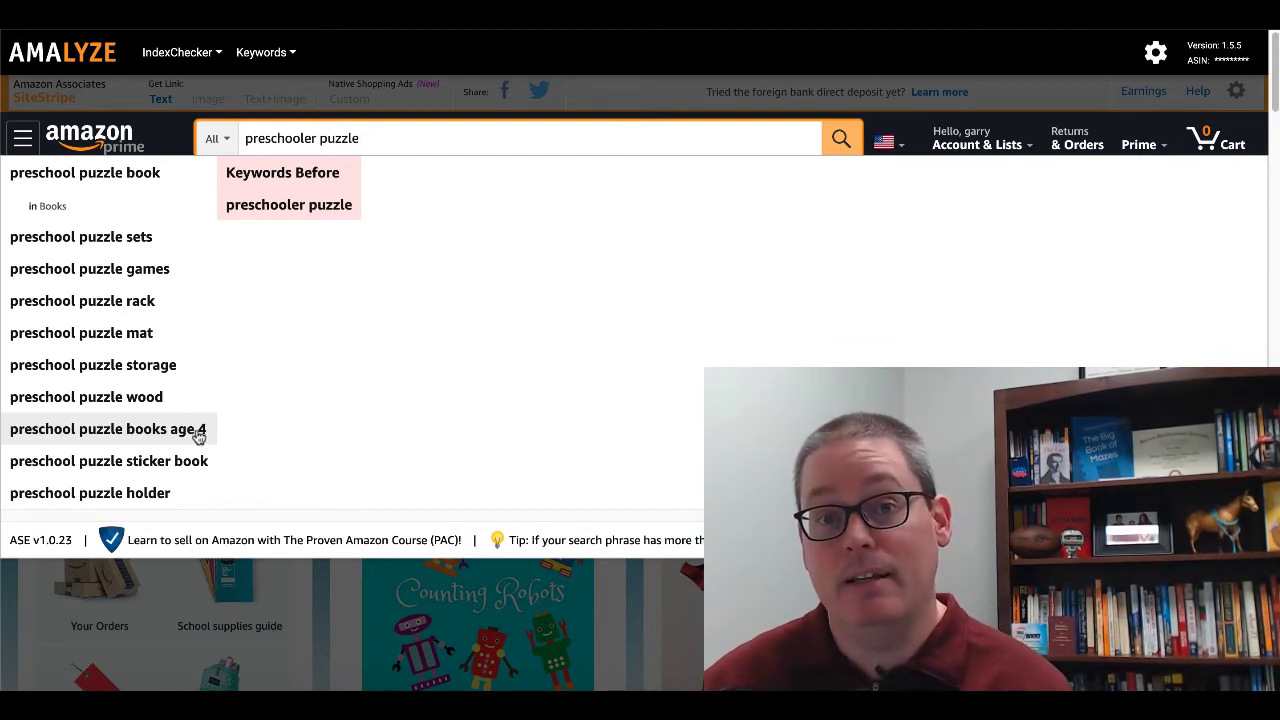
- Change the Amazon search phrase to "preschooler book", review its suggestions, and remove the word "book" again
{"action": "key", "text": "BackSpace"}
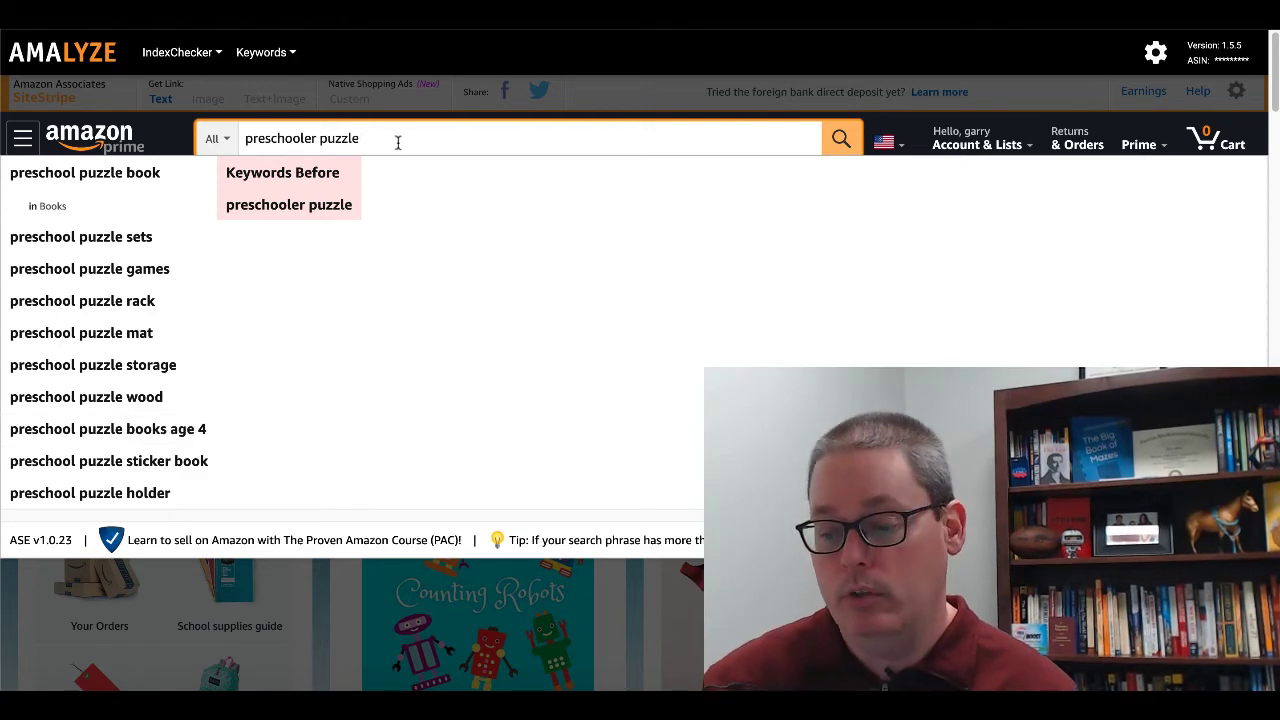
{"action": "key", "text": "BackSpace"}
{"action": "key", "text": "BackSpace"}
{"action": "key", "text": "BackSpace"}
{"action": "key", "text": "BackSpace"}
{"action": "key", "text": "BackSpace"}
{"action": "key", "text": "BackSpace"}
{"action": "type", "text": "b"}
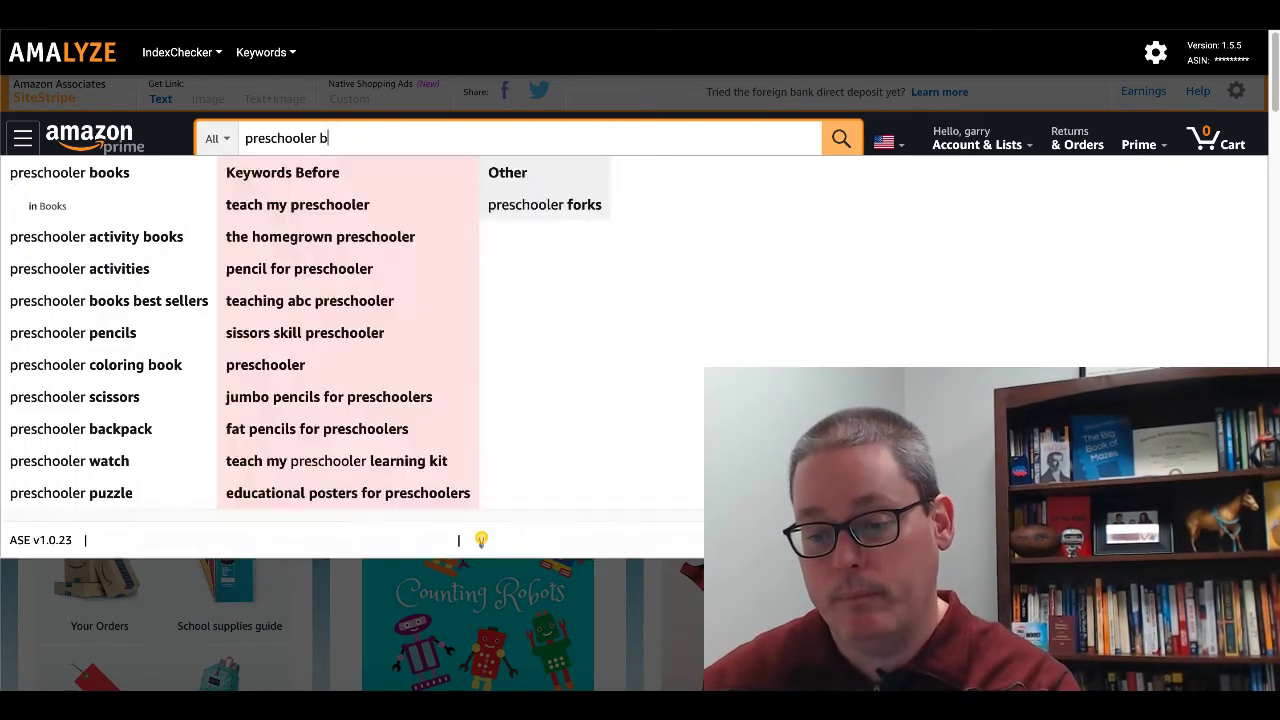
{"action": "type", "text": "ook"}
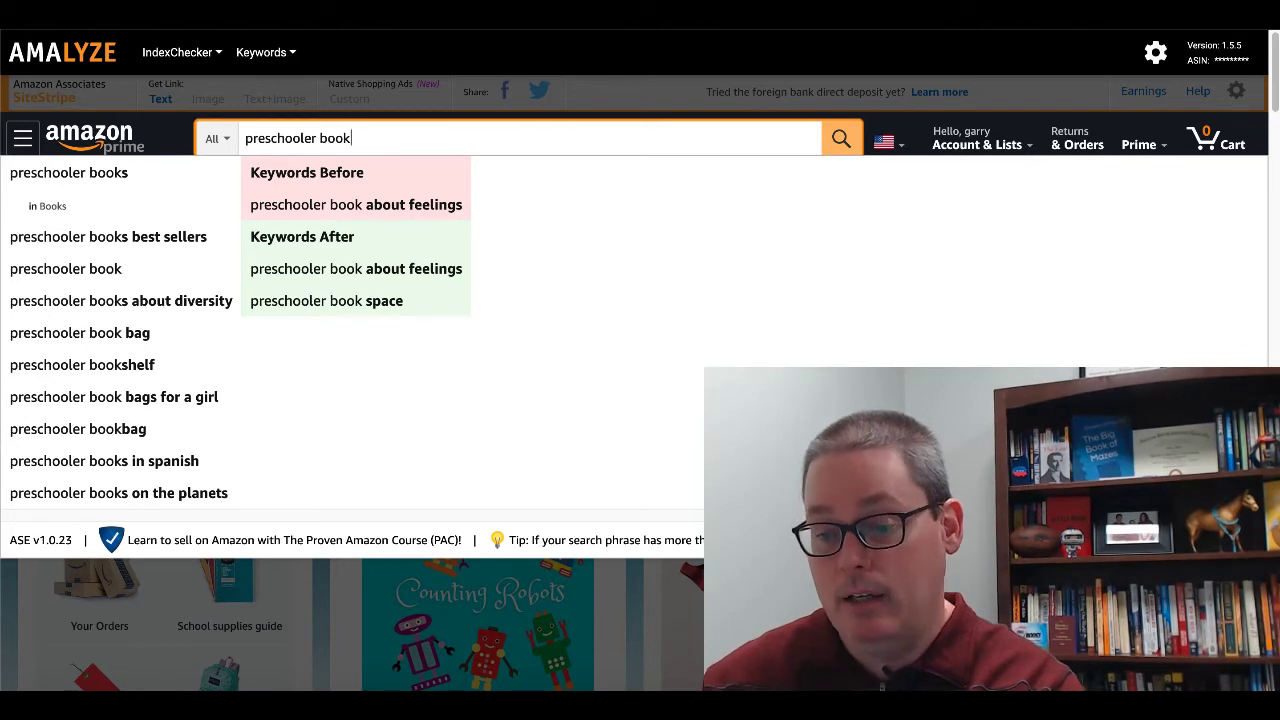
{"action": "key", "text": "BackSpace"}
{"action": "key", "text": "BackSpace"}
{"action": "key", "text": "BackSpace"}
{"action": "key", "text": "BackSpace"}
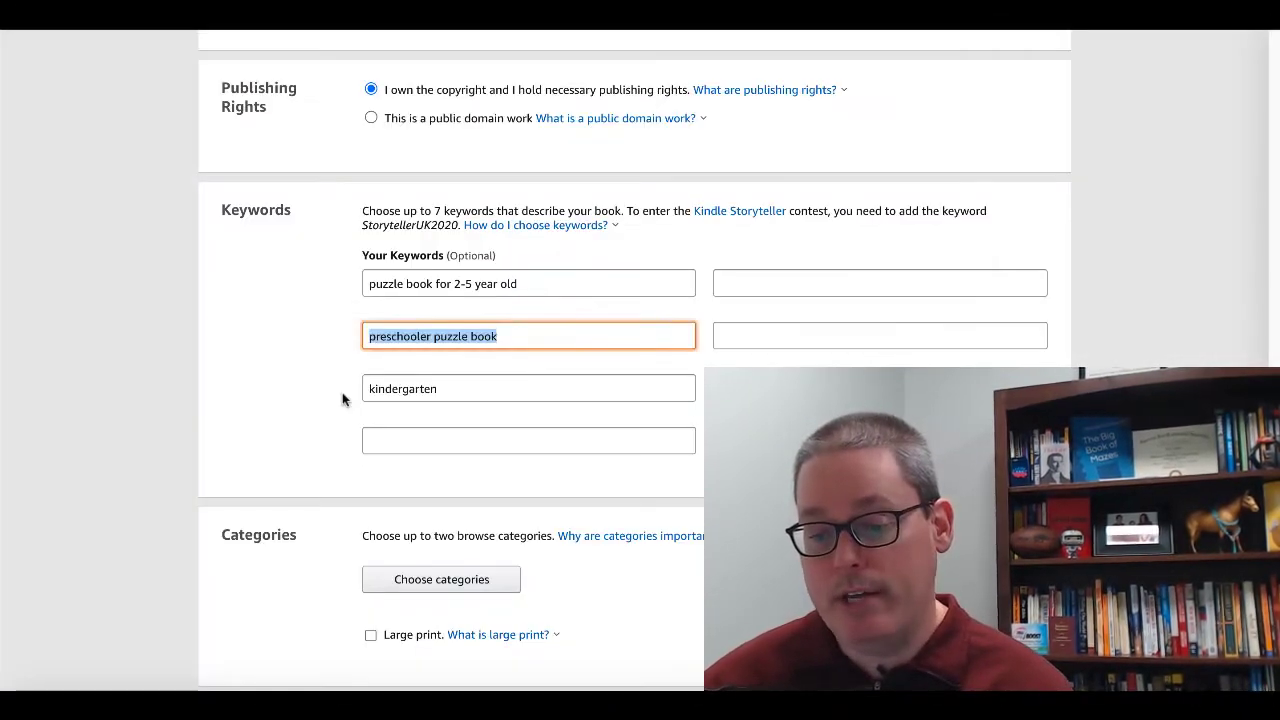
- Back in the KDP form, open the category chooser and select Nonfiction > Games > Puzzles as the first category
{"action": "left_click", "coordinate": [343, 400]}
{"action": "scroll", "coordinate": [343, 400], "scroll_direction": "down", "scroll_amount": 2}
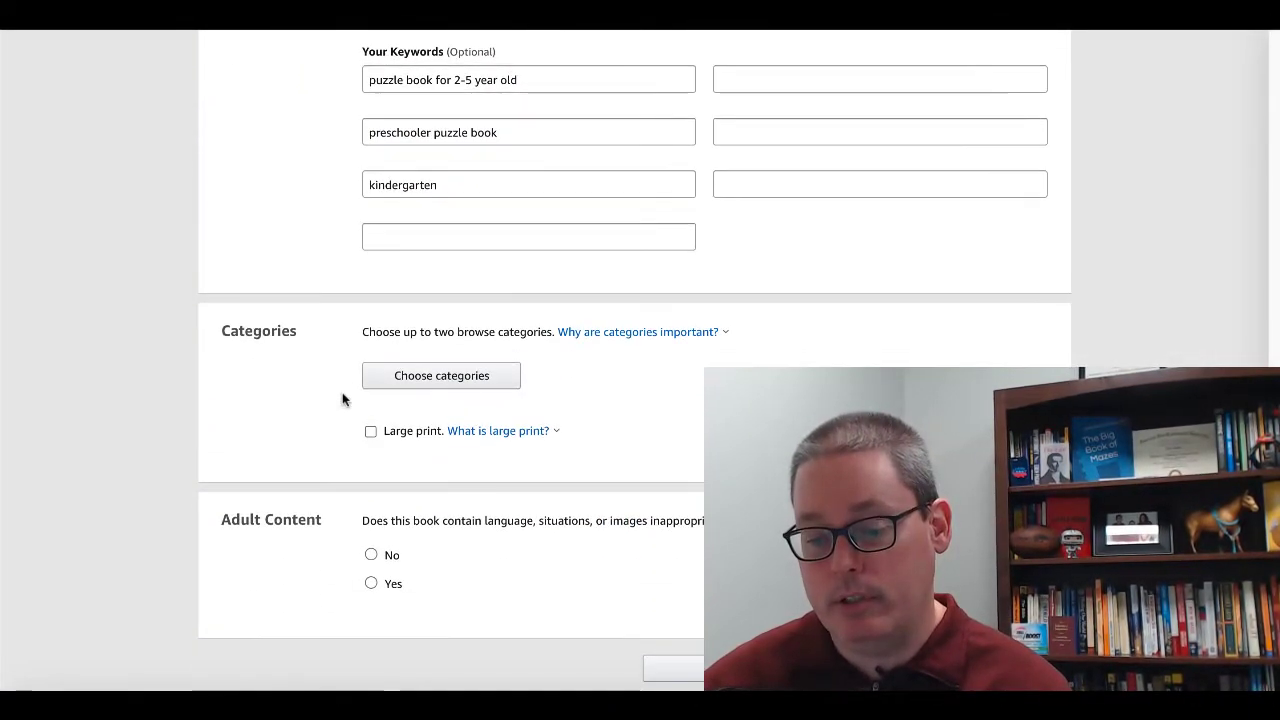
{"action": "left_click", "coordinate": [416, 376]}
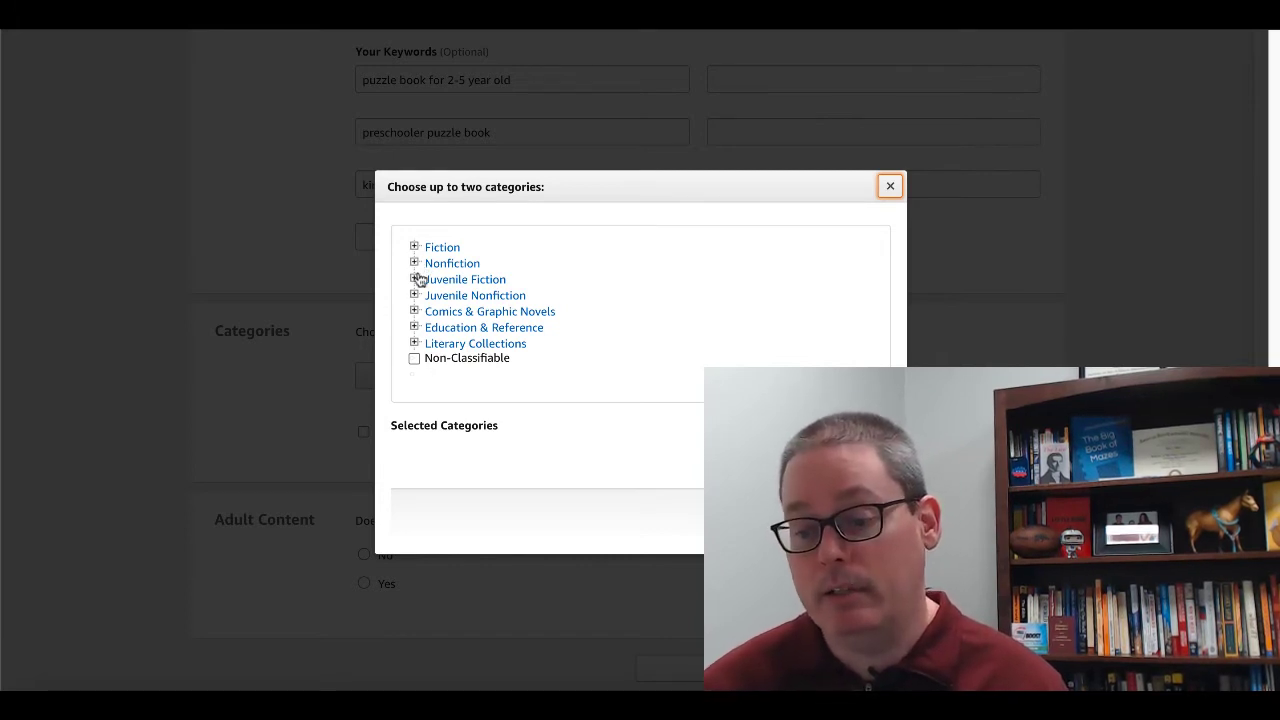
{"action": "left_click", "coordinate": [414, 262]}
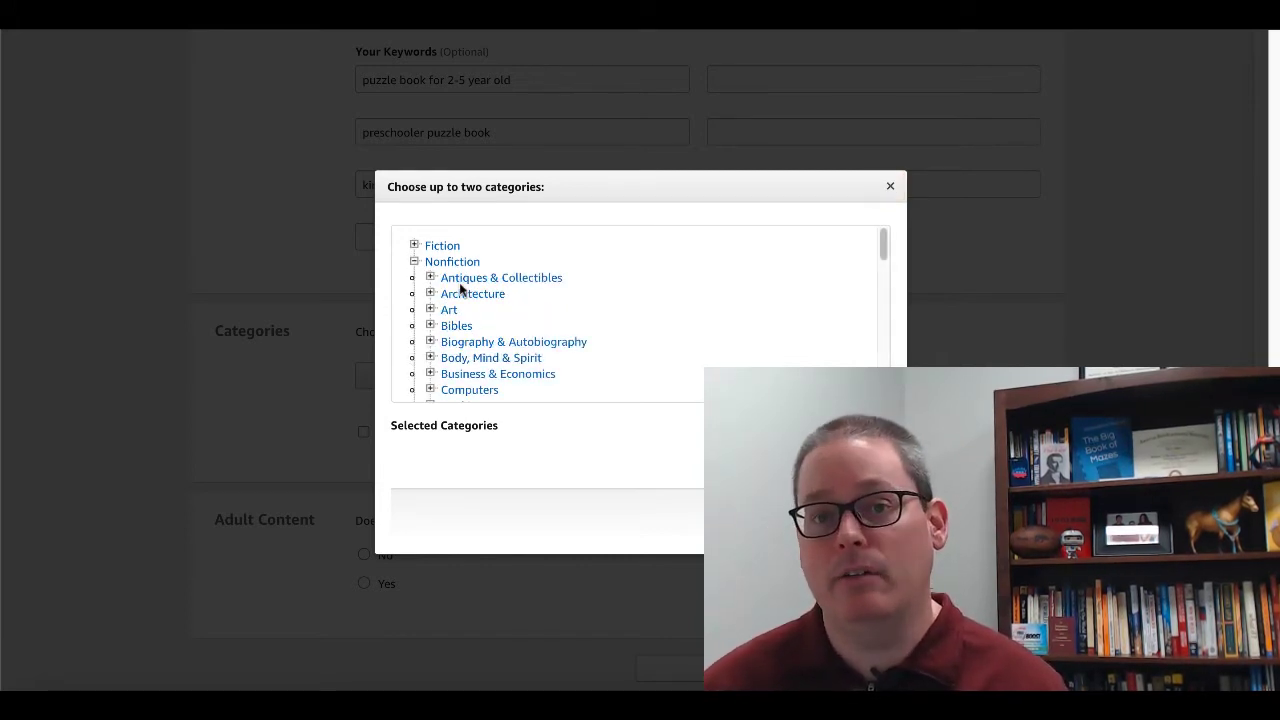
{"action": "scroll", "coordinate": [460, 287], "scroll_direction": "down", "scroll_amount": 1}
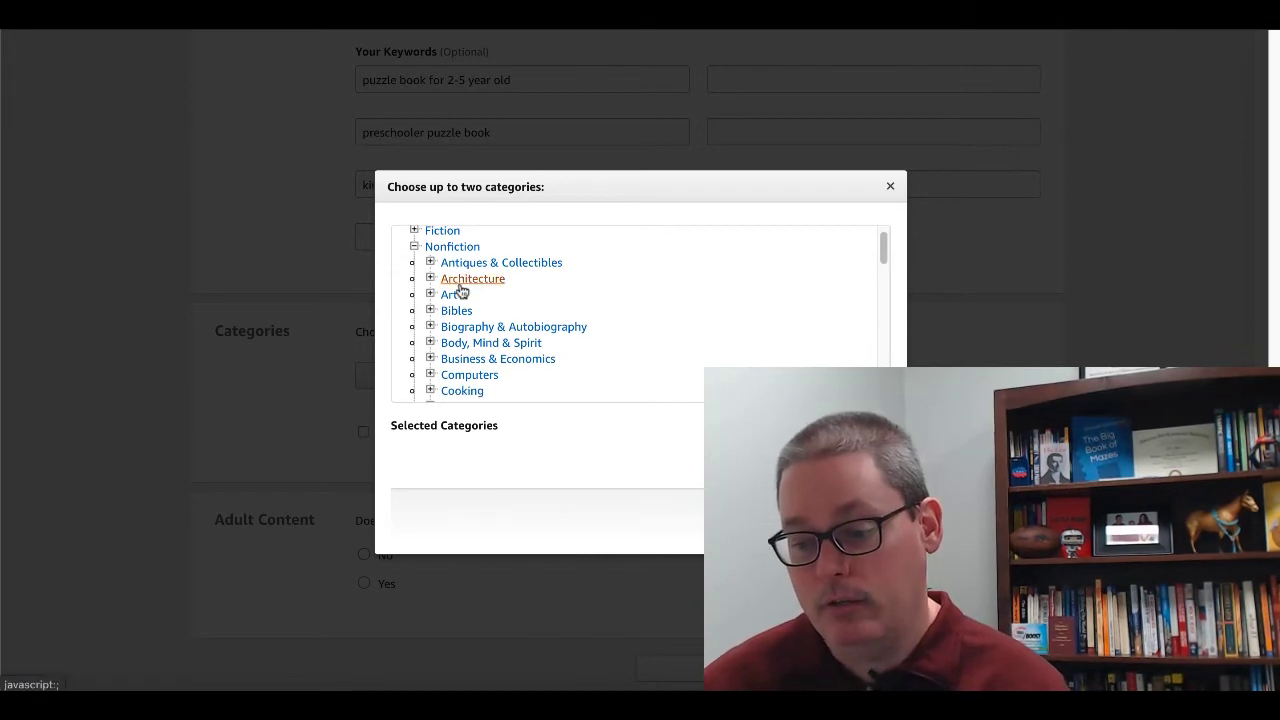
{"action": "left_click", "coordinate": [461, 310]}
{"action": "scroll", "coordinate": [462, 310], "scroll_direction": "down", "scroll_amount": 4}
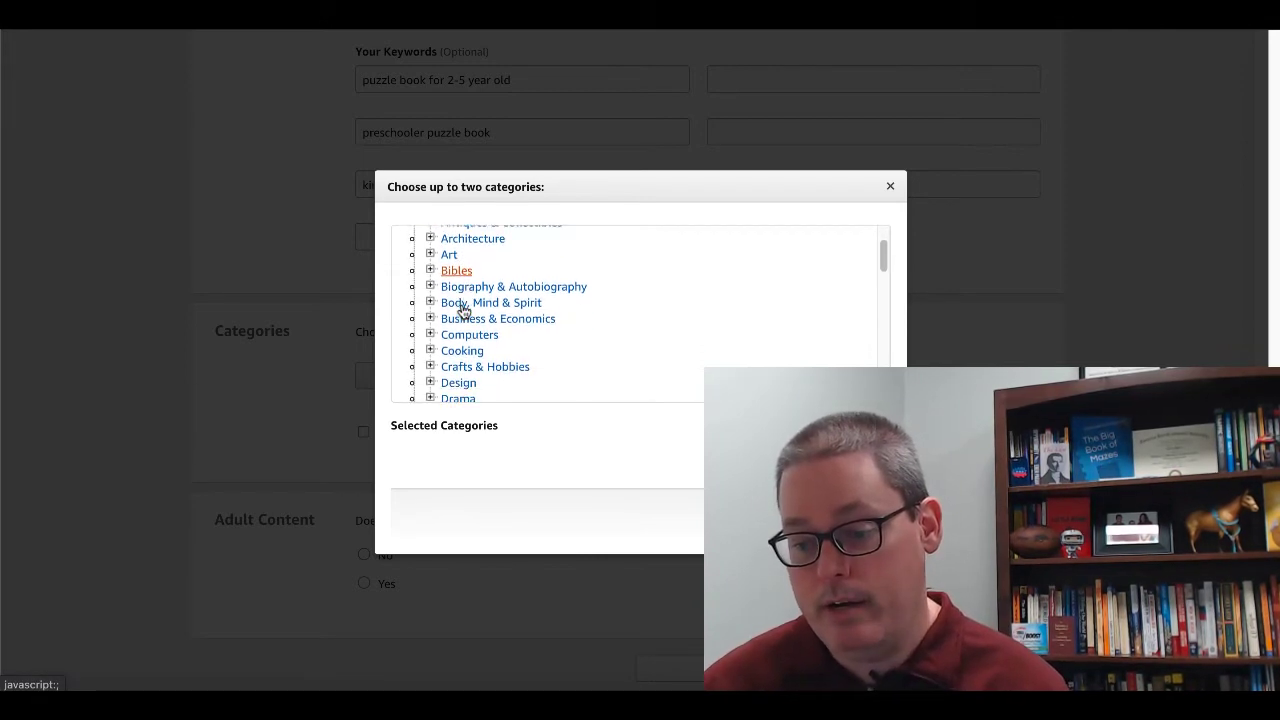
{"action": "scroll", "coordinate": [462, 310], "scroll_direction": "down", "scroll_amount": 1}
{"action": "scroll", "coordinate": [462, 310], "scroll_direction": "down", "scroll_amount": 3}
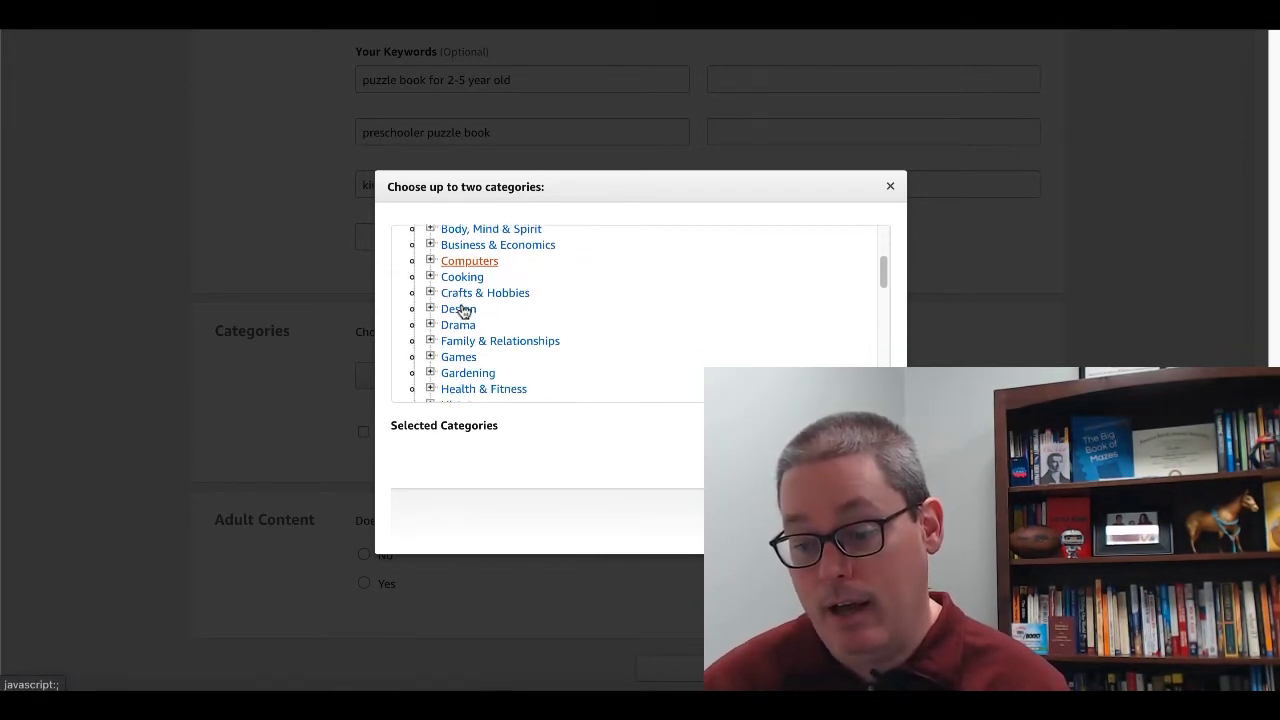
{"action": "scroll", "coordinate": [462, 310], "scroll_direction": "down", "scroll_amount": 1}
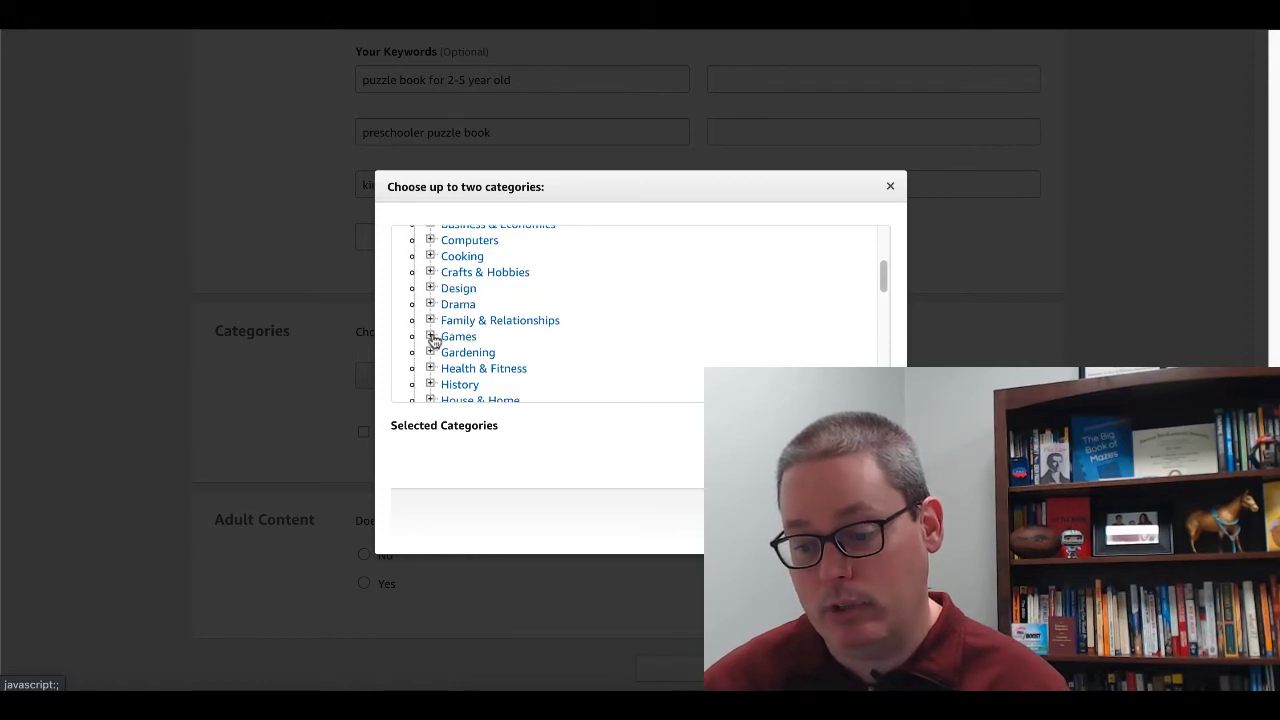
{"action": "left_click", "coordinate": [431, 336]}
{"action": "scroll", "coordinate": [470, 340], "scroll_direction": "down", "scroll_amount": 3}
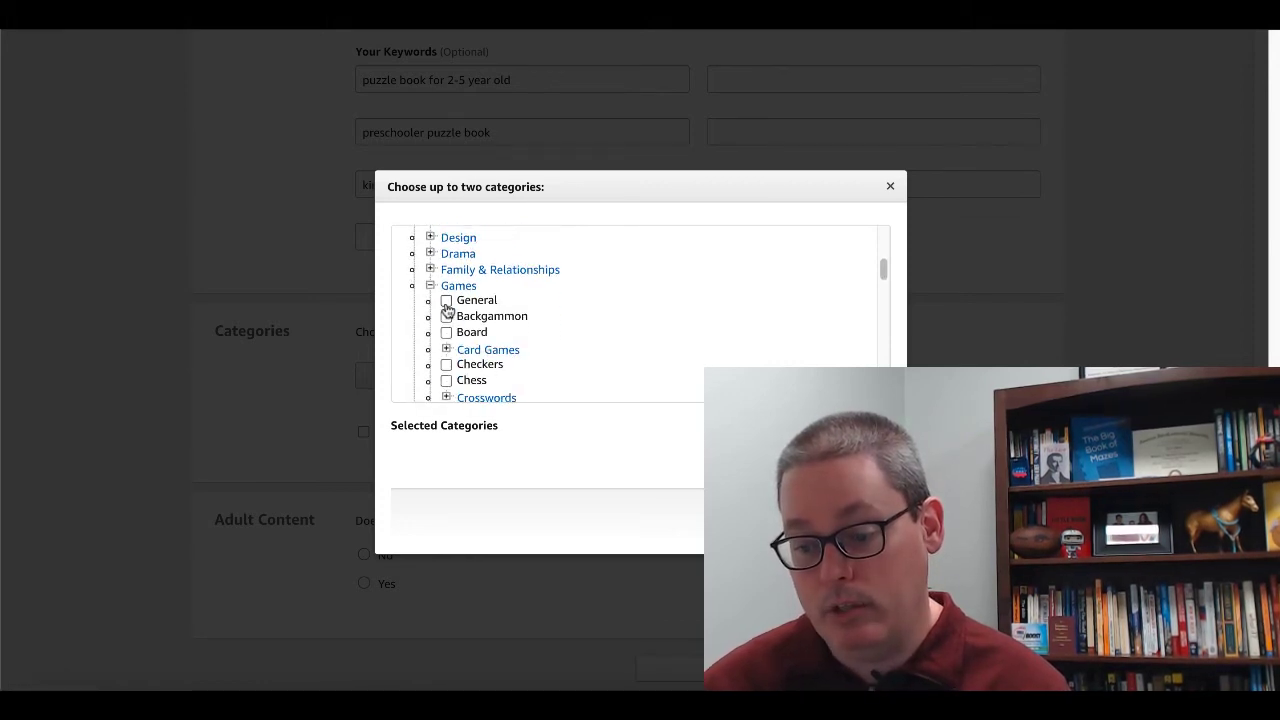
{"action": "scroll", "coordinate": [450, 308], "scroll_direction": "down", "scroll_amount": 9}
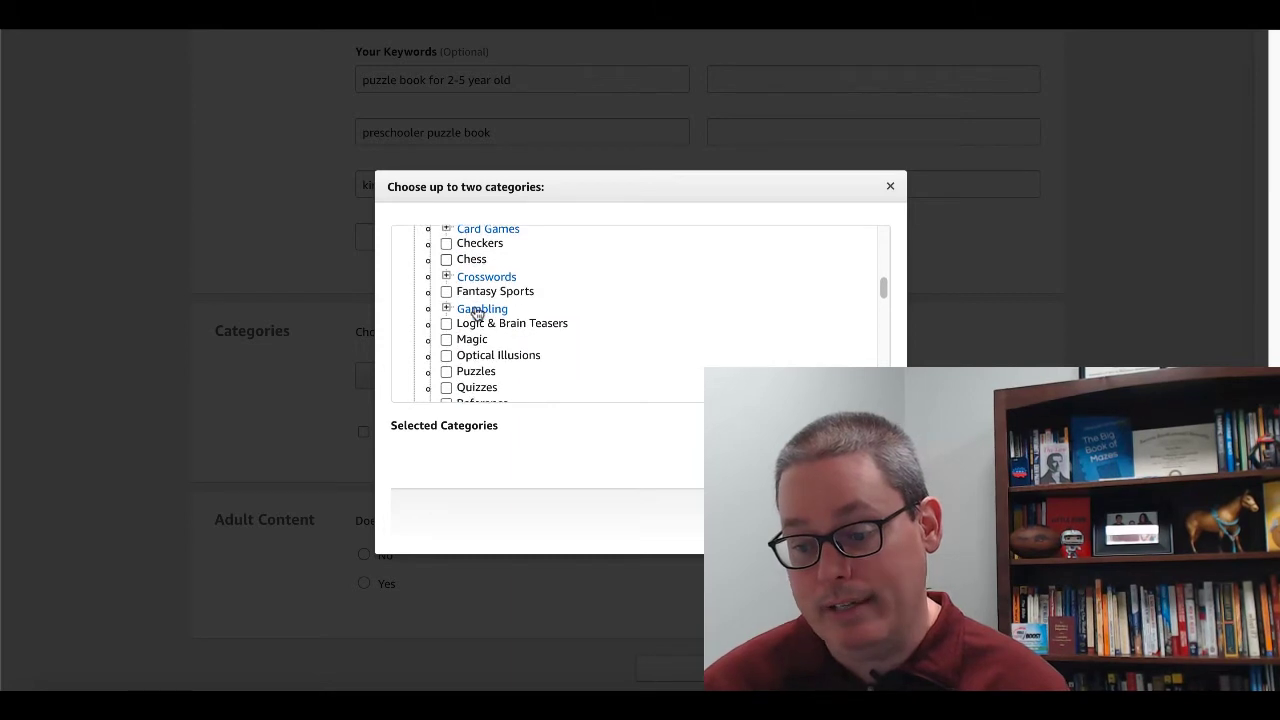
{"action": "scroll", "coordinate": [476, 313], "scroll_direction": "down", "scroll_amount": 2}
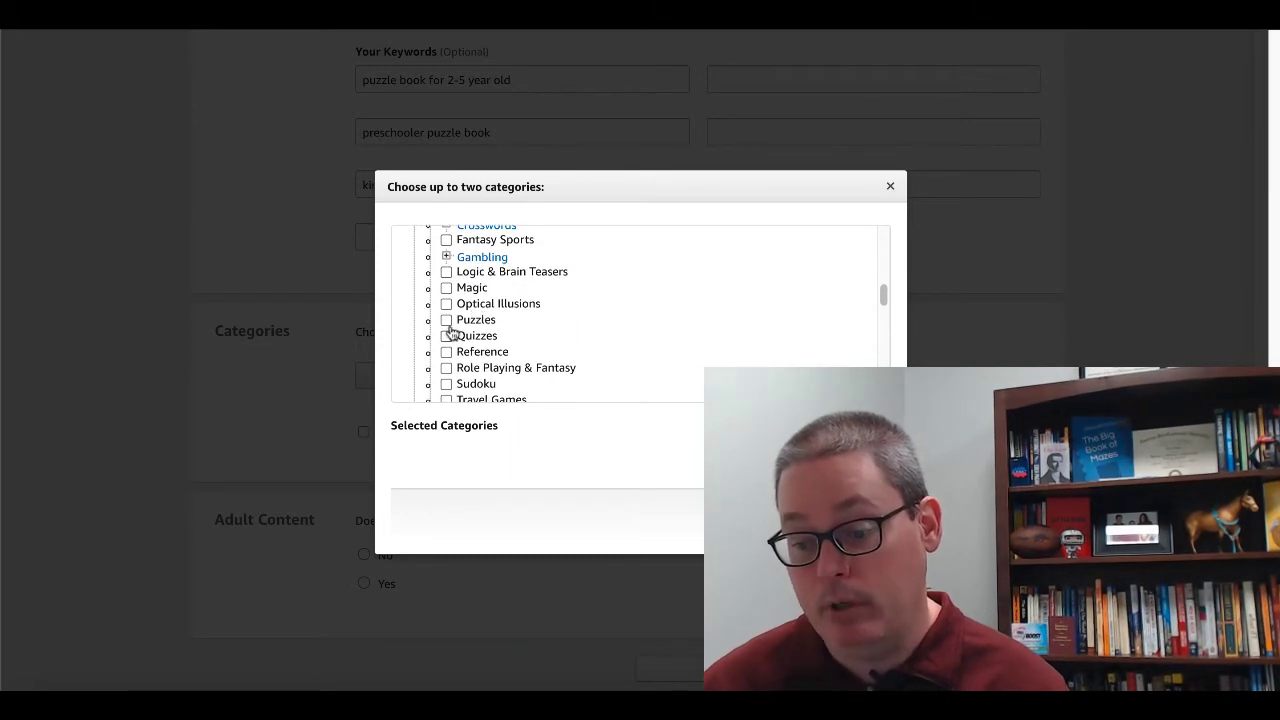
{"action": "left_click", "coordinate": [447, 321]}
- Add Juvenile Nonfiction > Activity Books as the second category and save the category selection
{"action": "scroll", "coordinate": [537, 343], "scroll_direction": "down", "scroll_amount": 5}
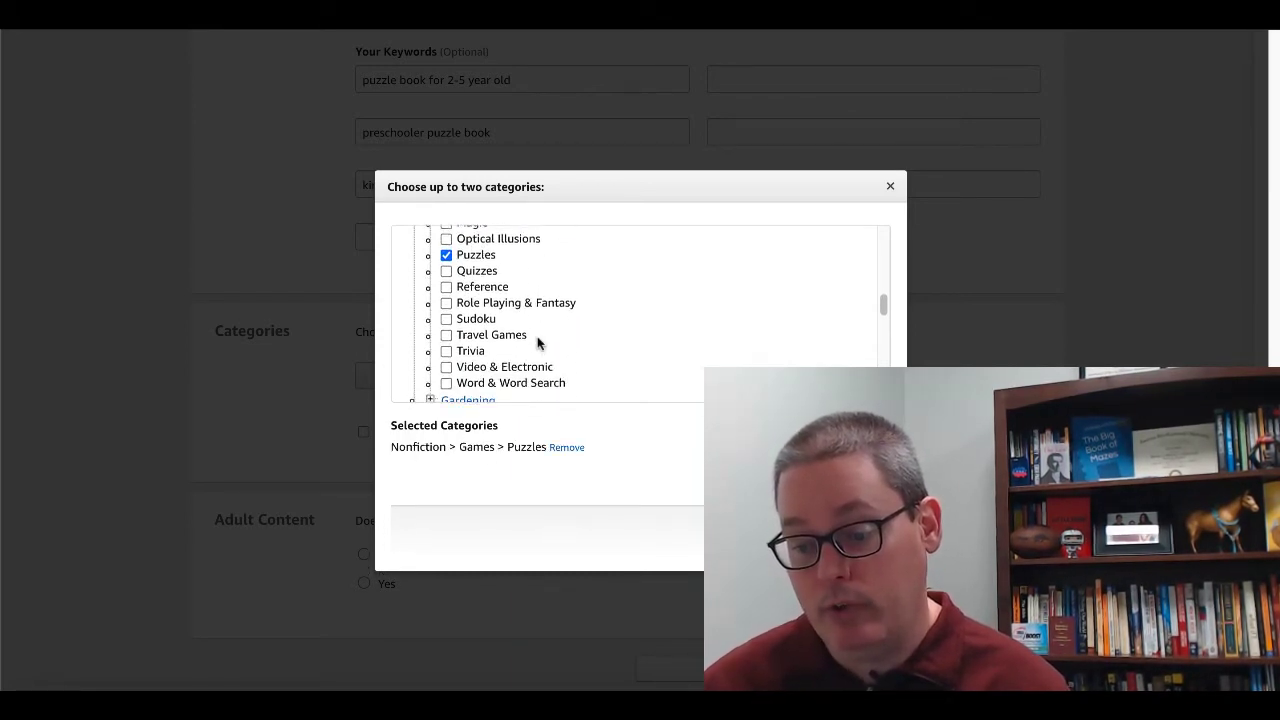
{"action": "scroll", "coordinate": [452, 353], "scroll_direction": "up", "scroll_amount": 5}
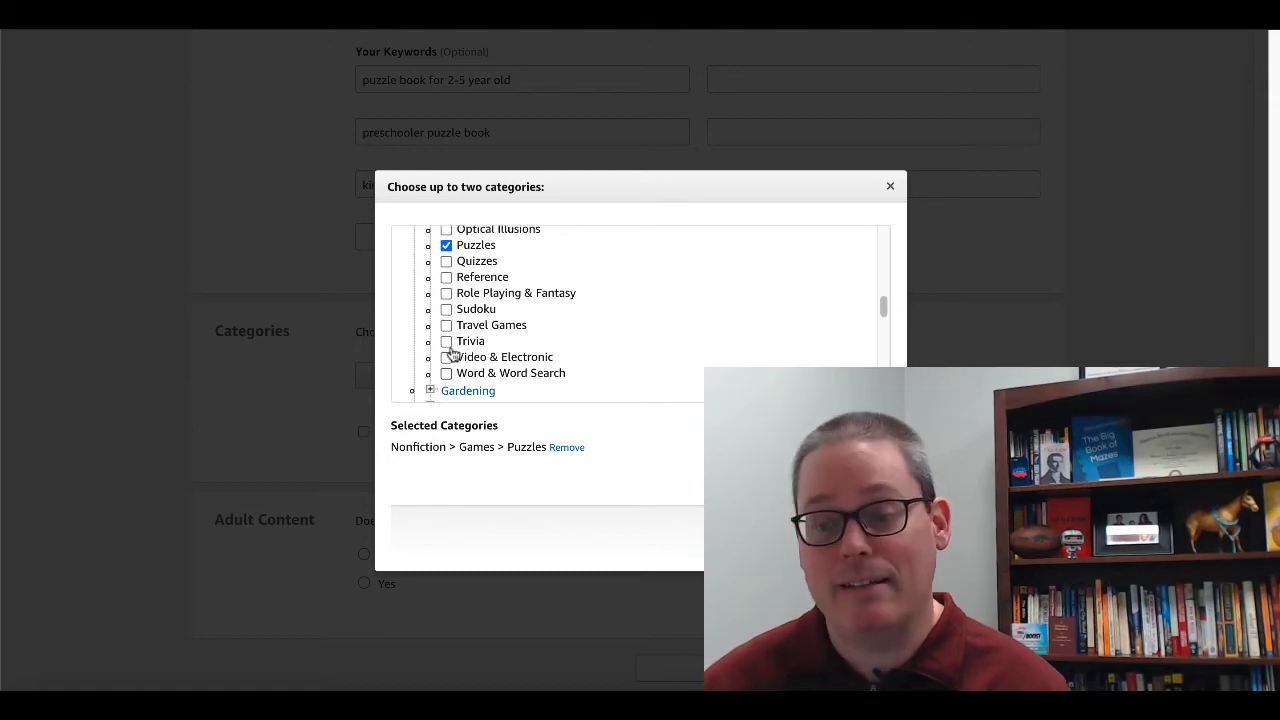
{"action": "scroll", "coordinate": [452, 353], "scroll_direction": "up", "scroll_amount": 10}
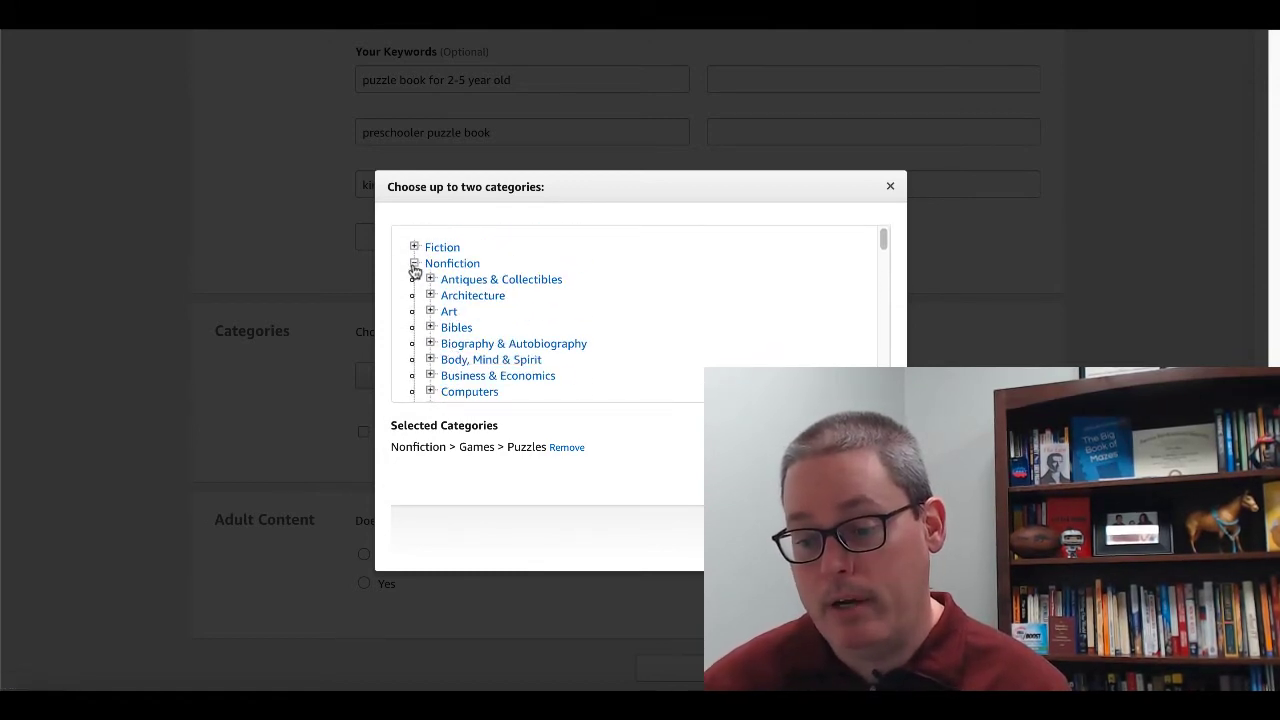
{"action": "left_click", "coordinate": [414, 263]}
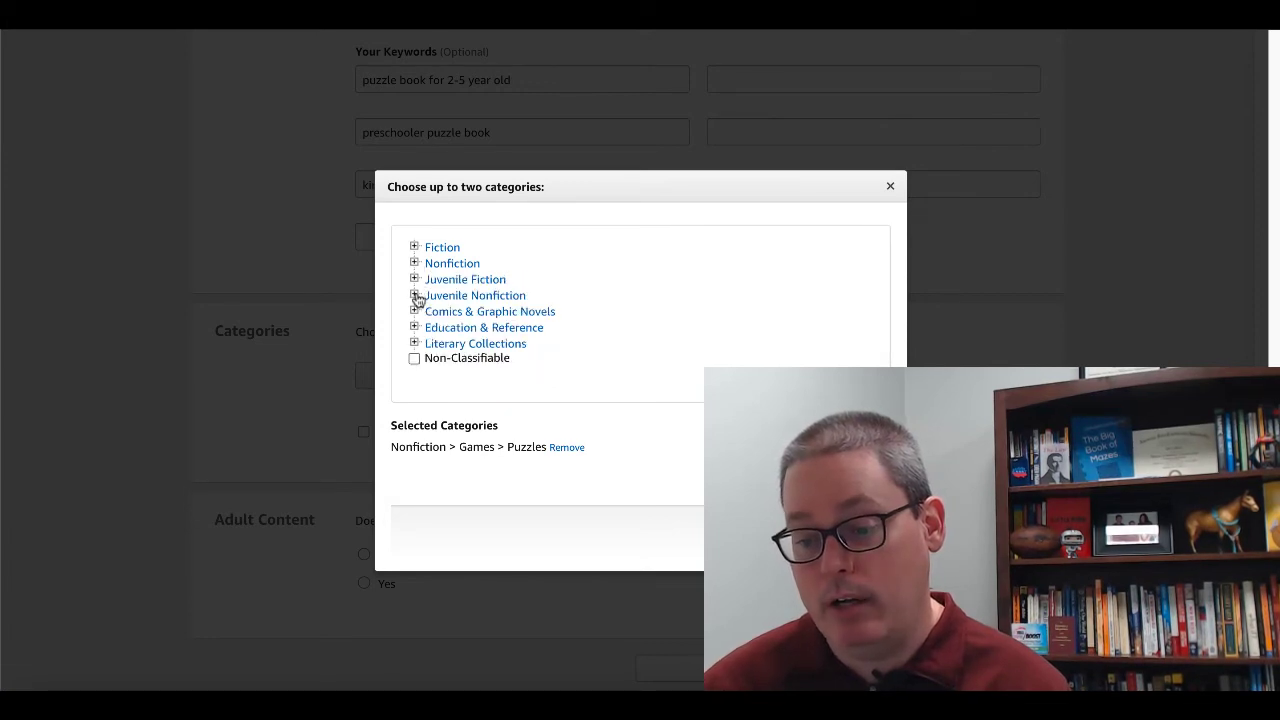
{"action": "left_click", "coordinate": [415, 296]}
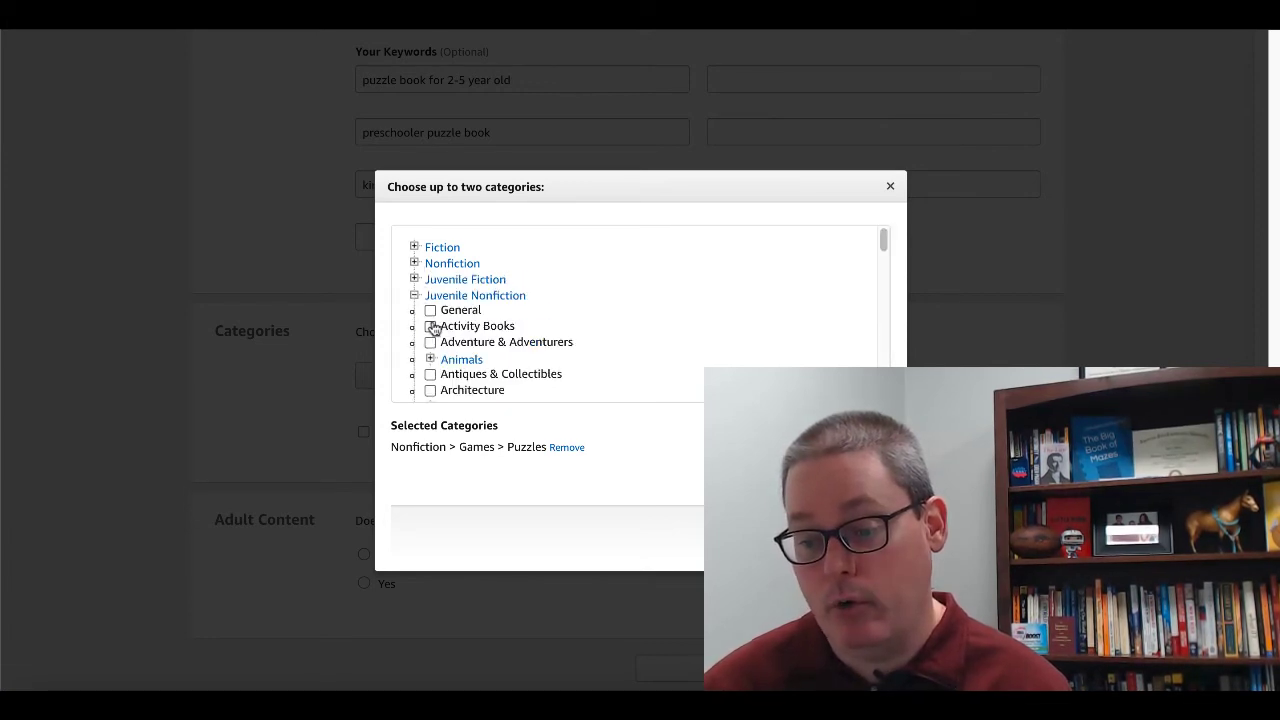
{"action": "left_click", "coordinate": [431, 327]}
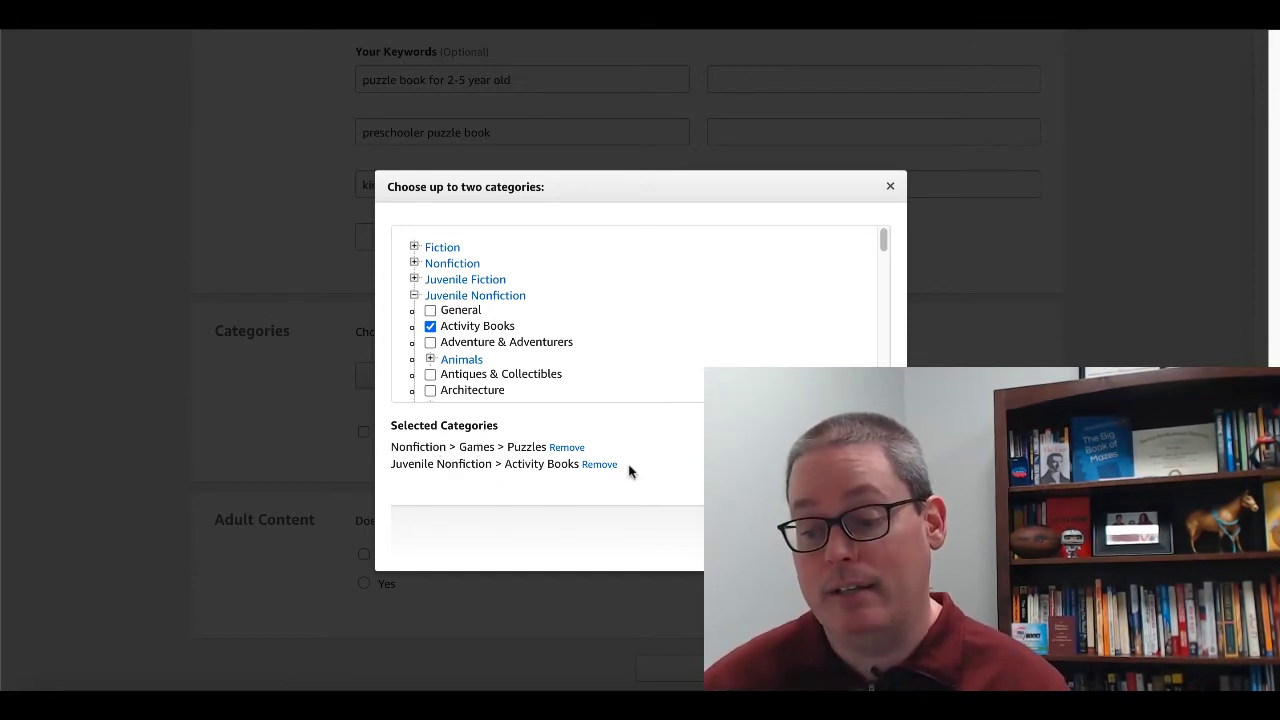
{"action": "key", "text": "Return"}
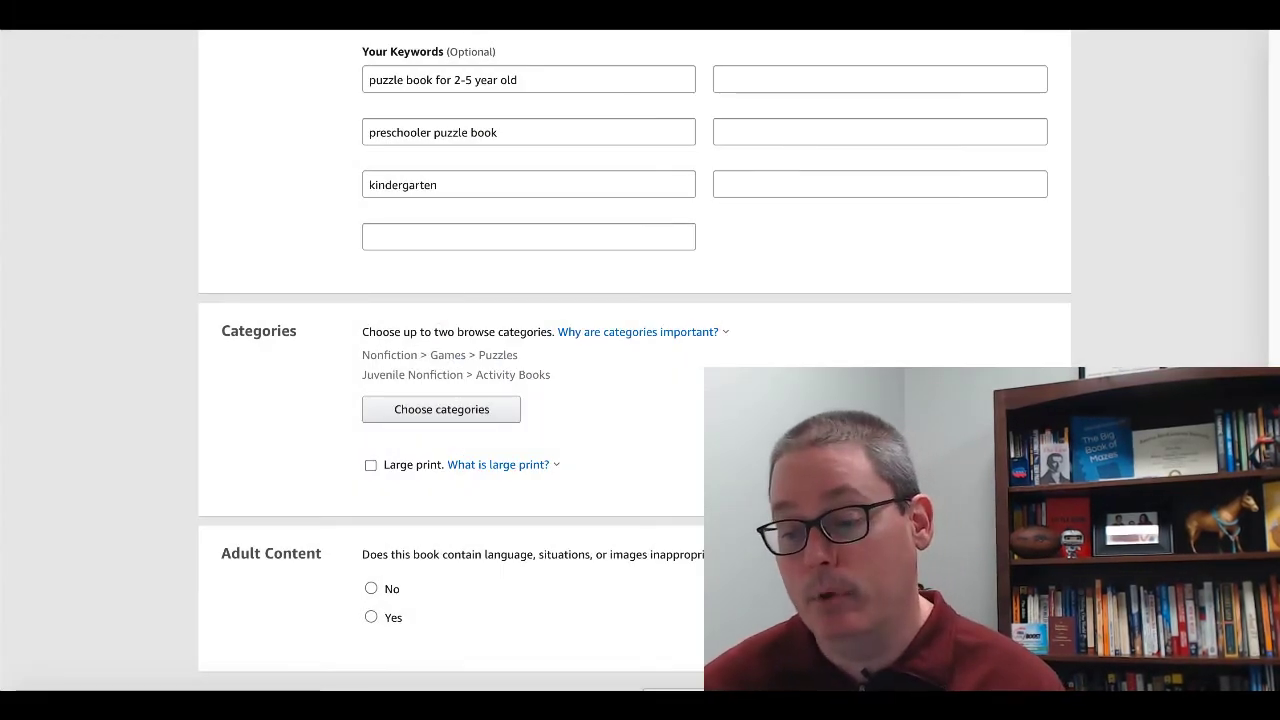
- Mark the book as large print, answer No for adult content, and save and continue to the paperback content page
{"action": "scroll", "coordinate": [449, 420], "scroll_direction": "down", "scroll_amount": 1}
{"action": "left_click", "coordinate": [372, 411]}
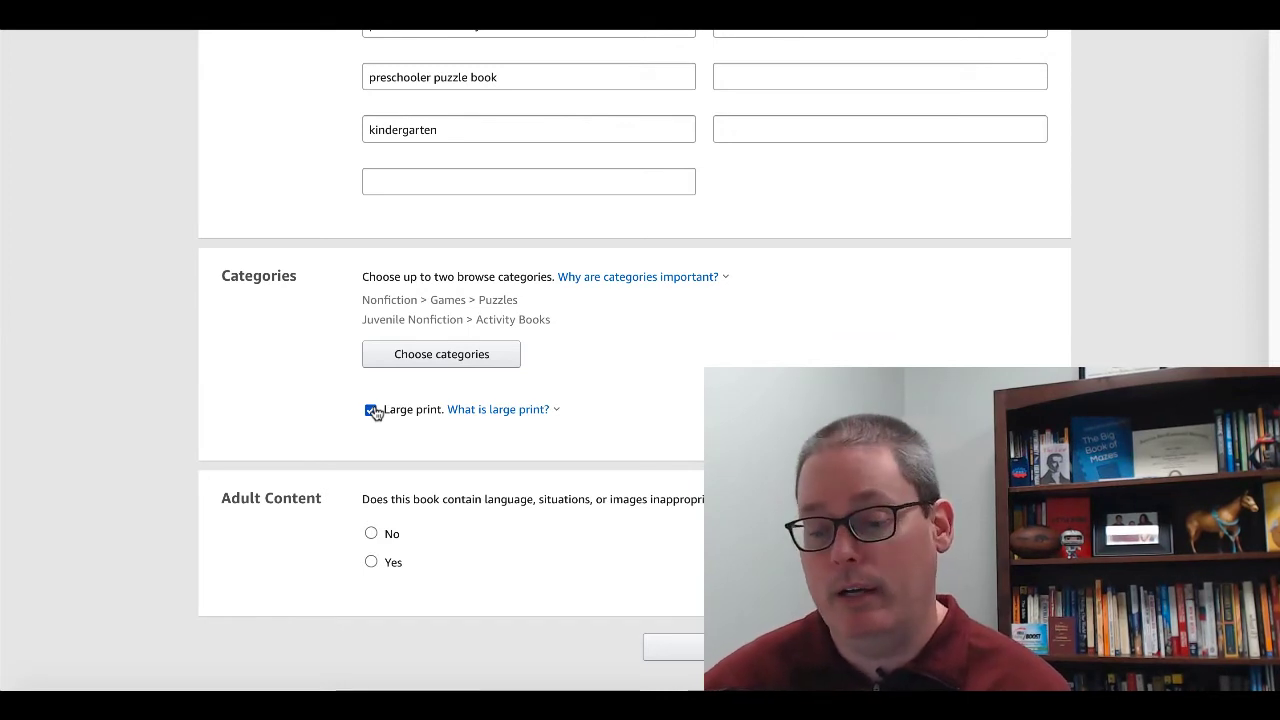
{"action": "scroll", "coordinate": [634, 390], "scroll_direction": "down", "scroll_amount": 1}
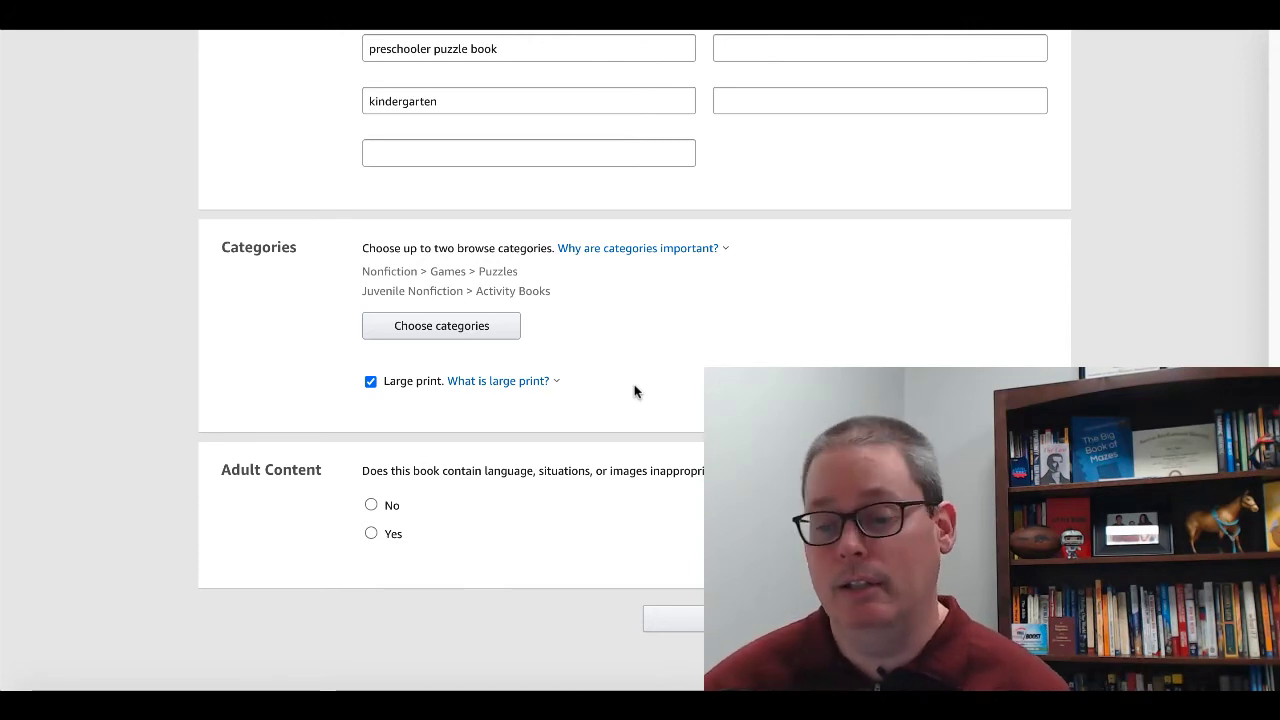
{"action": "scroll", "coordinate": [634, 388], "scroll_direction": "down", "scroll_amount": 1}
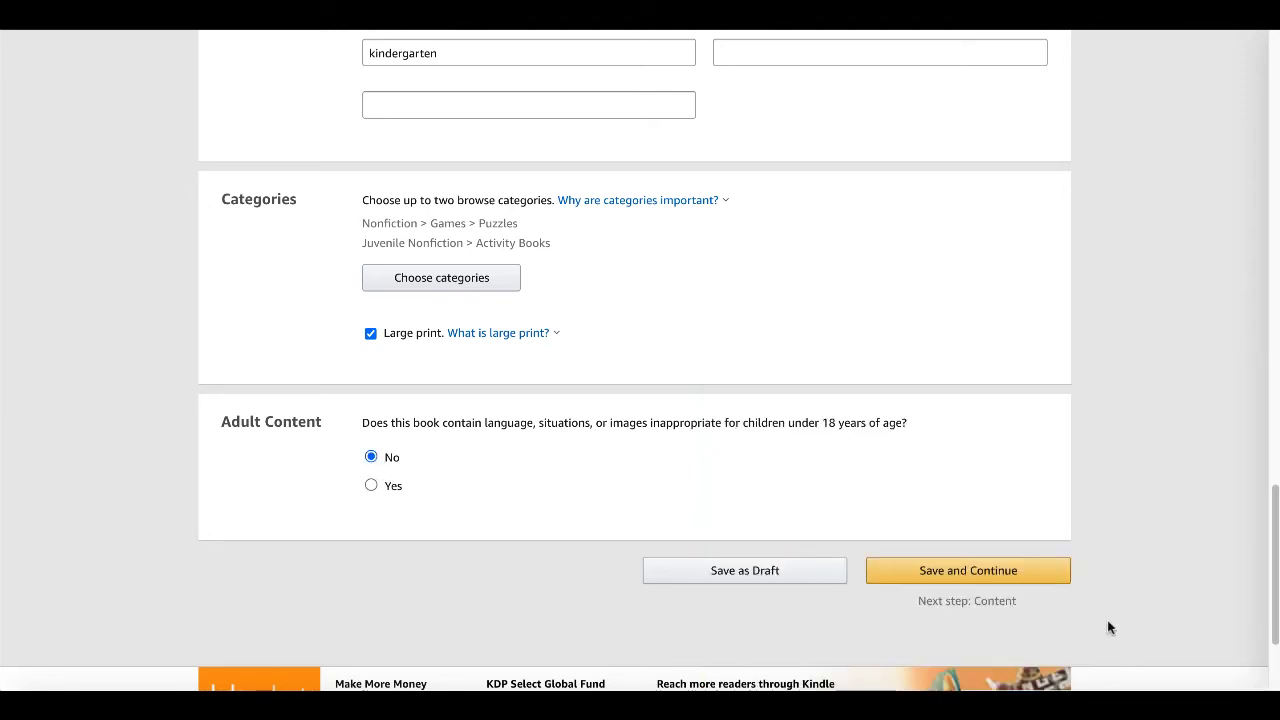
{"action": "left_click", "coordinate": [996, 570]}
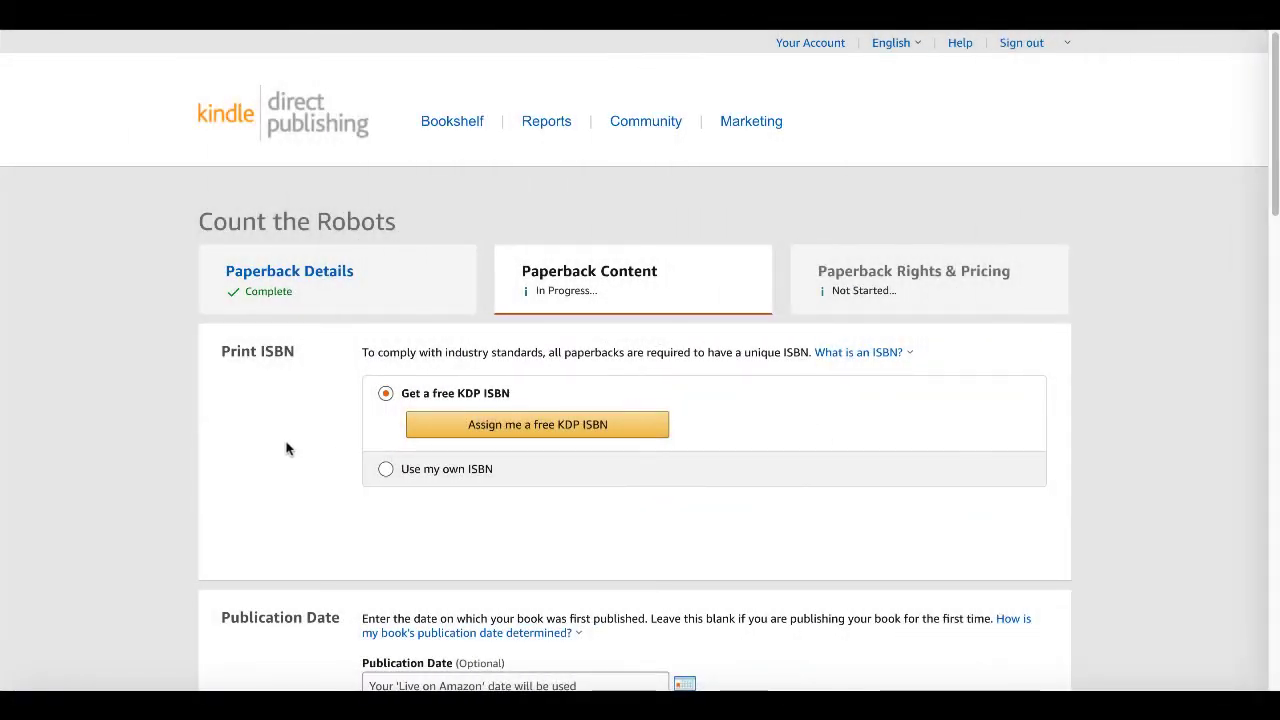
- Assign a free KDP ISBN to the paperback and confirm the assignment
{"action": "scroll", "coordinate": [280, 462], "scroll_direction": "down", "scroll_amount": 1}
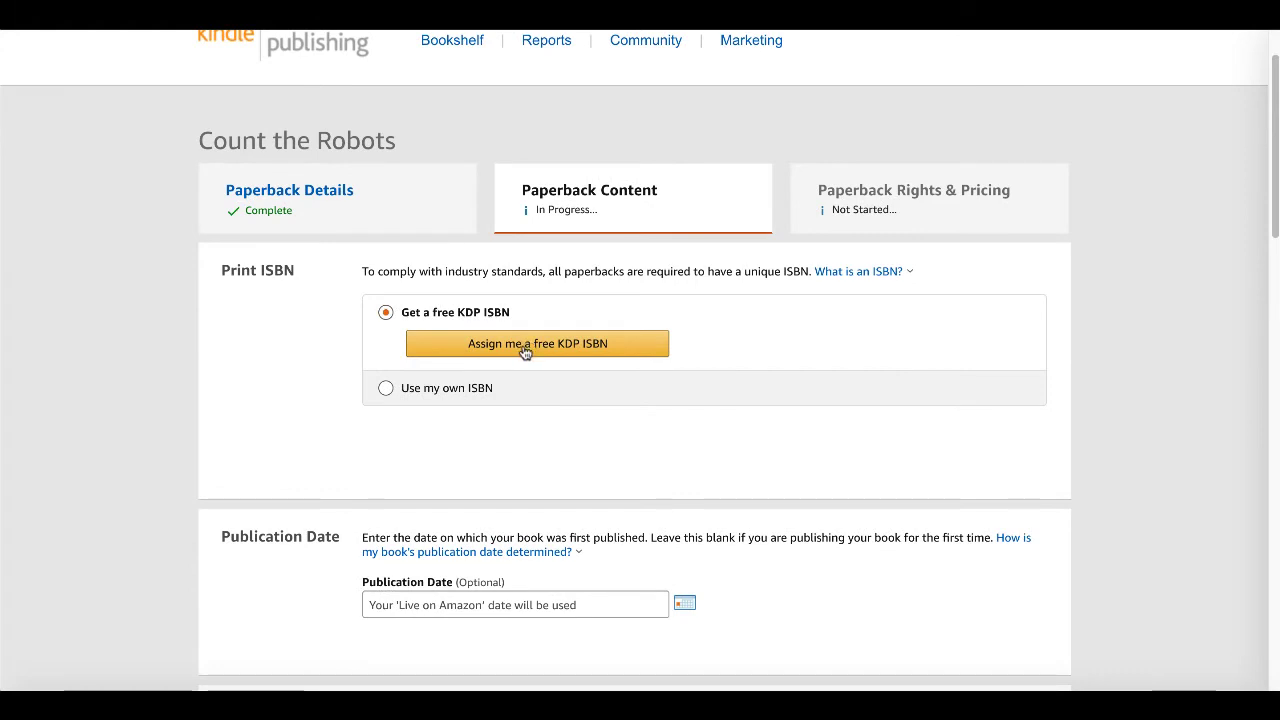
{"action": "left_click", "coordinate": [525, 350]}
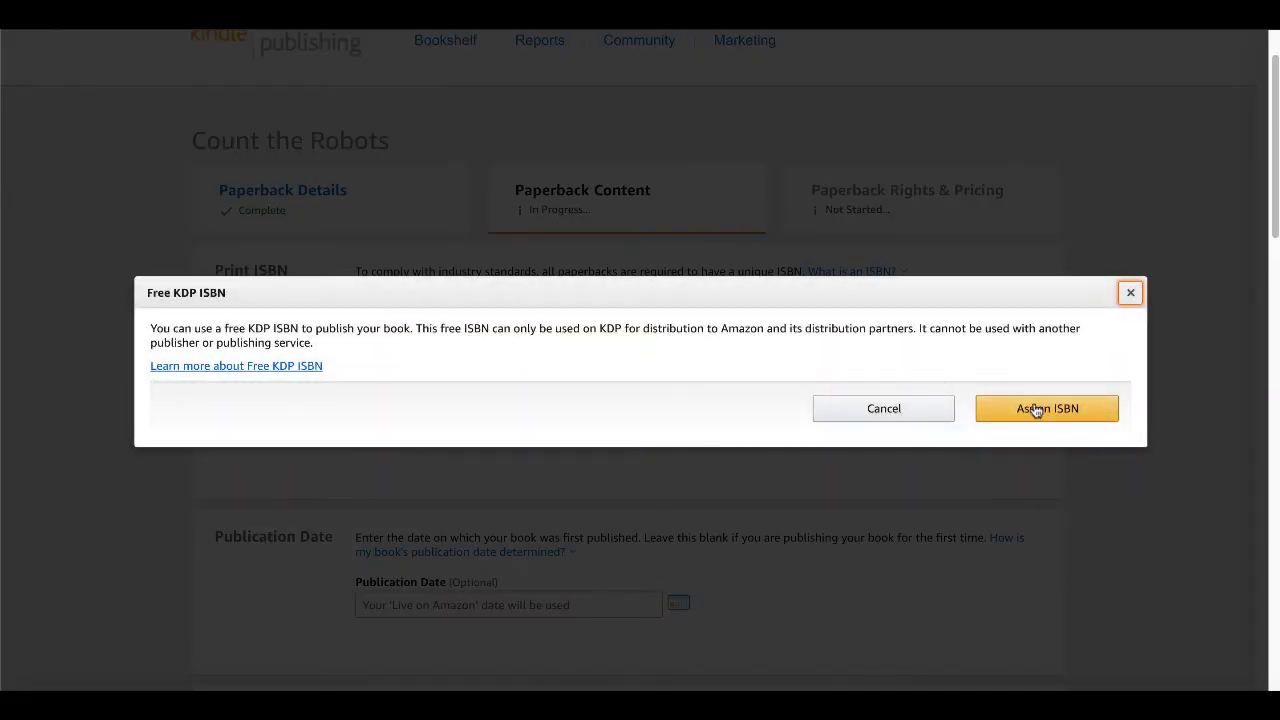
{"action": "left_click", "coordinate": [1036, 410]}
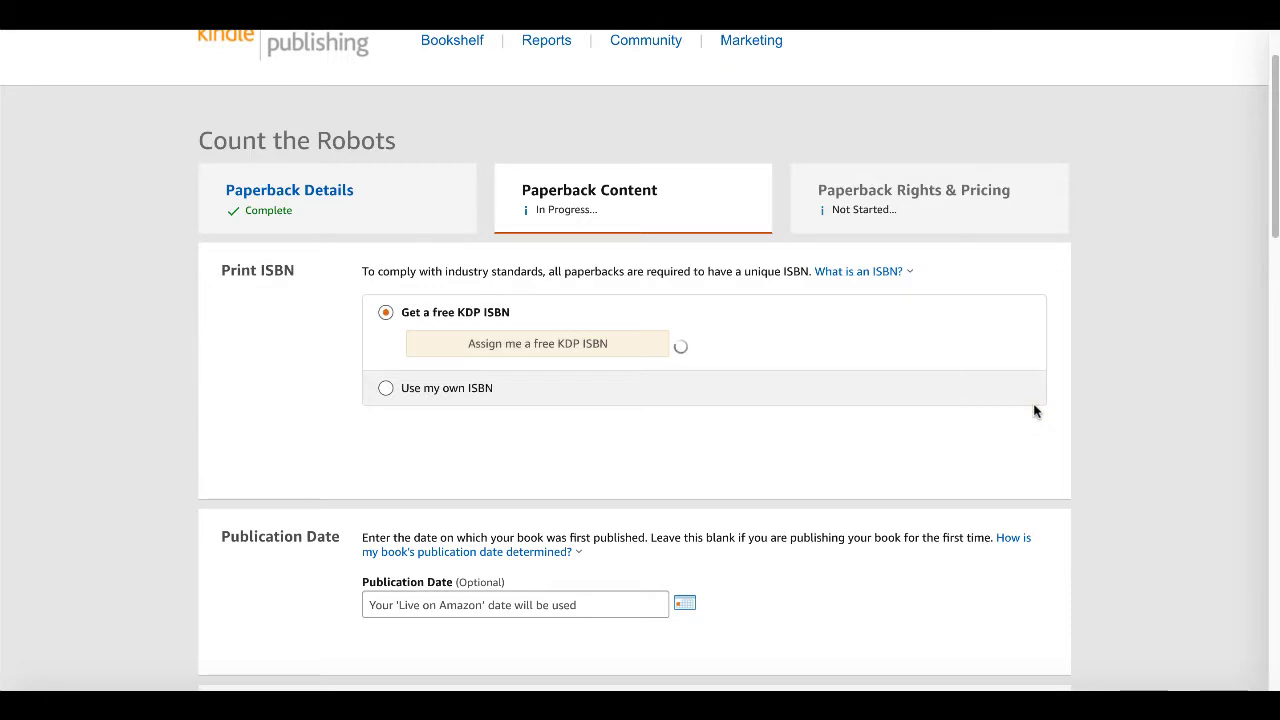
{"action": "scroll", "coordinate": [1036, 410], "scroll_direction": "down", "scroll_amount": 1}
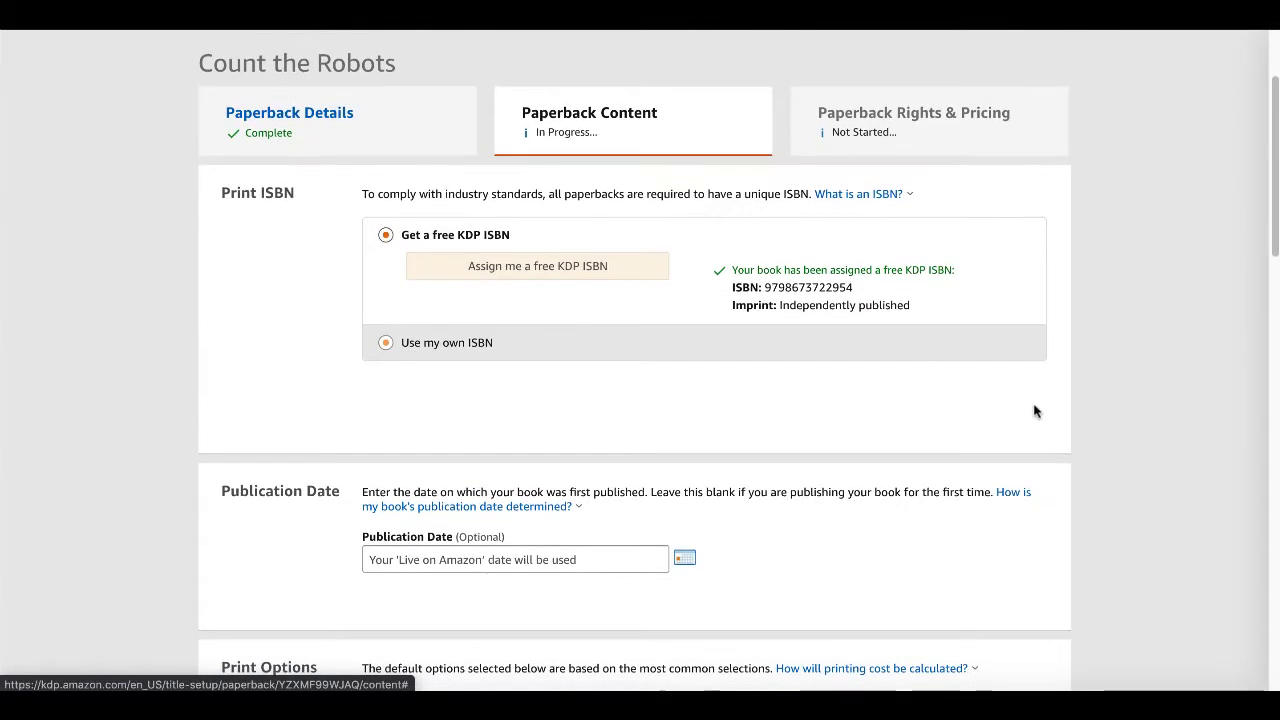
{"action": "scroll", "coordinate": [1036, 410], "scroll_direction": "down", "scroll_amount": 1}
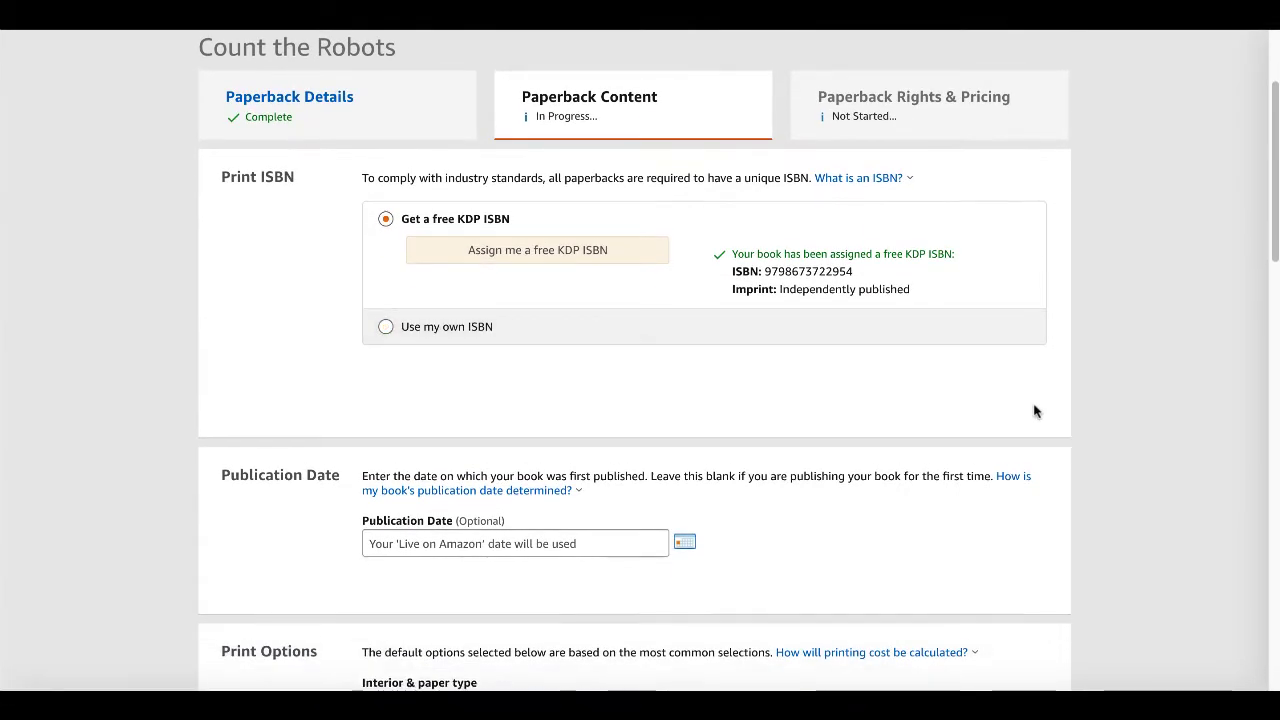
- Set the print options to premium color interior with white paper and a trim size of 8.5 x 8.5 in
{"action": "scroll", "coordinate": [1036, 410], "scroll_direction": "down", "scroll_amount": 2}
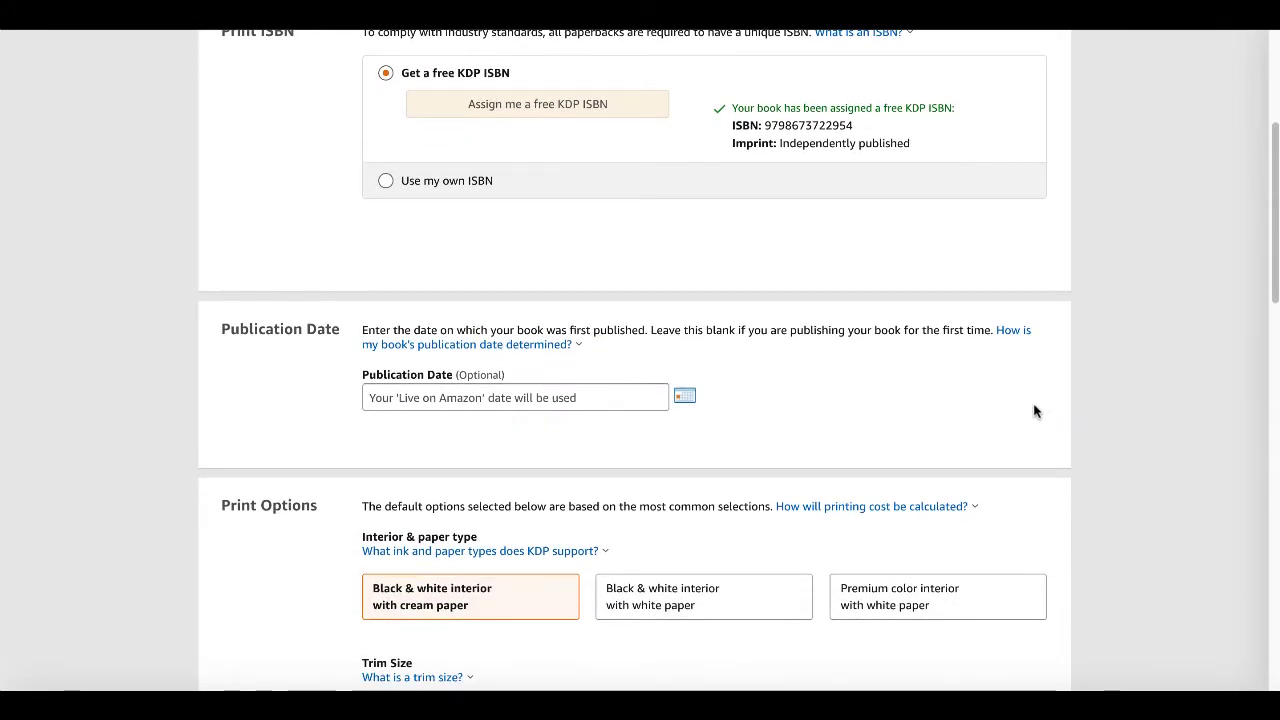
{"action": "scroll", "coordinate": [1034, 410], "scroll_direction": "down", "scroll_amount": 2}
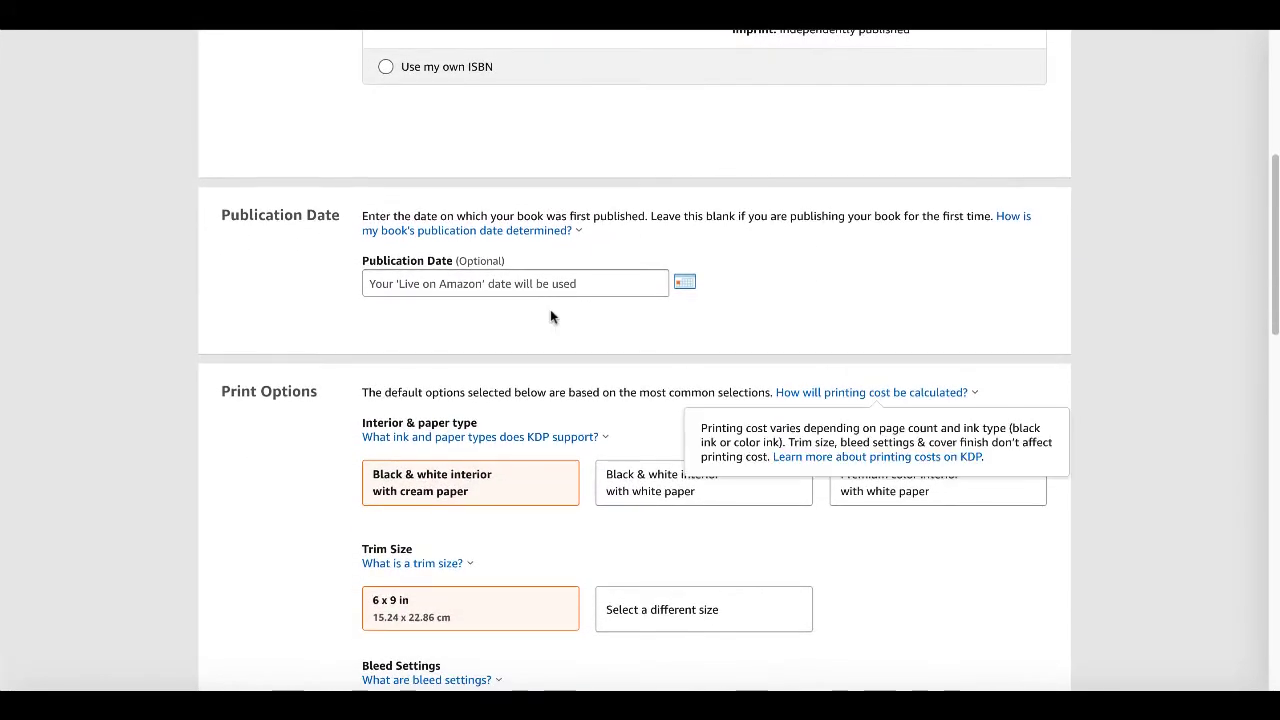
{"action": "scroll", "coordinate": [781, 442], "scroll_direction": "down", "scroll_amount": 2}
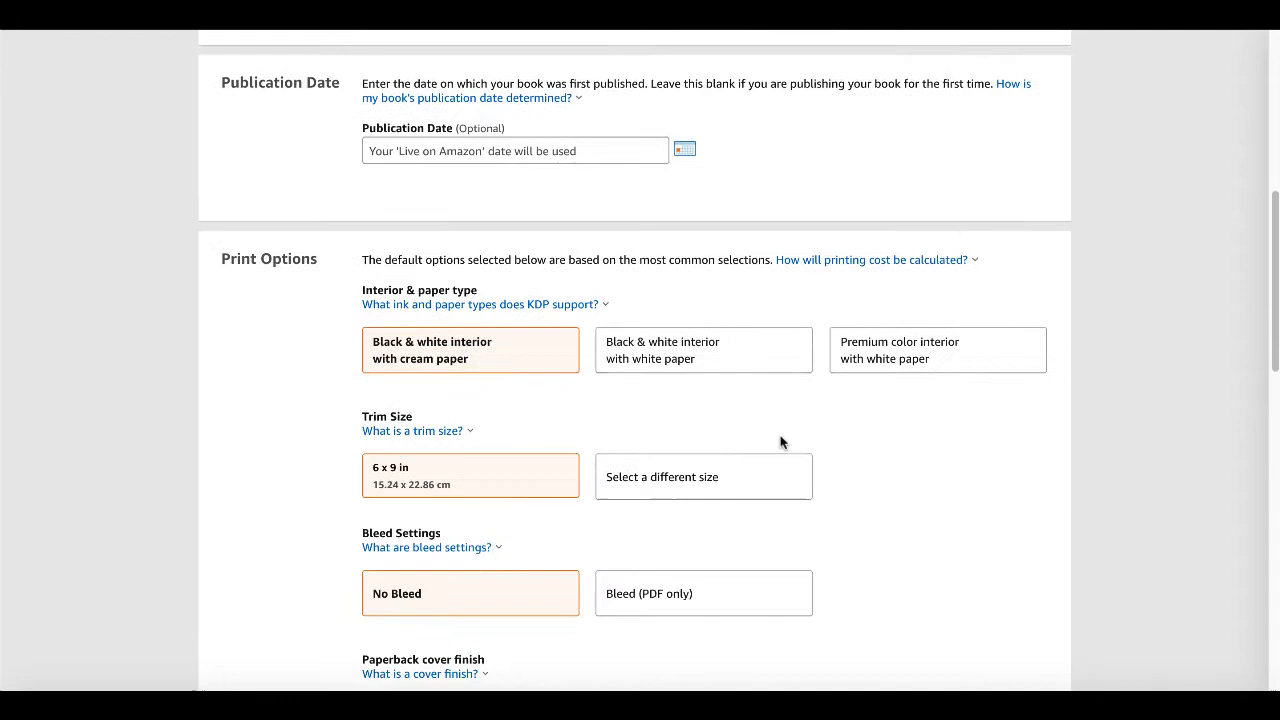
{"action": "left_click", "coordinate": [886, 361]}
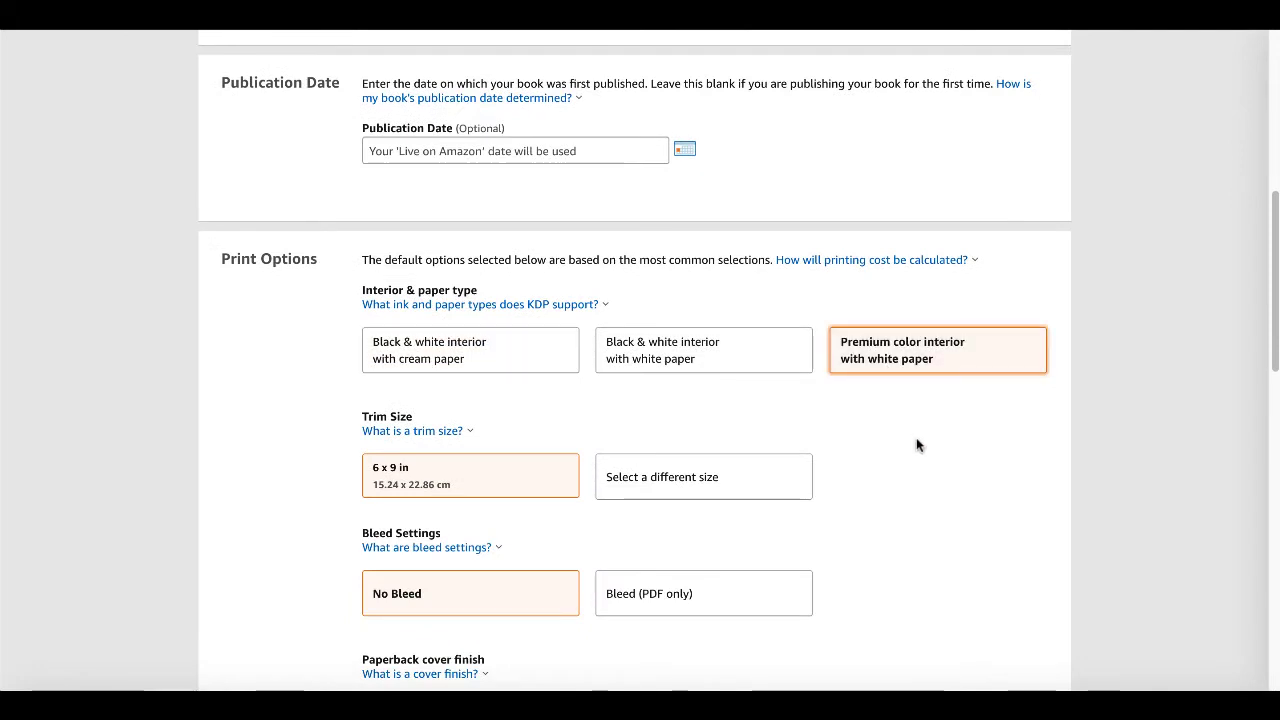
{"action": "scroll", "coordinate": [918, 445], "scroll_direction": "down", "scroll_amount": 1}
{"action": "left_click", "coordinate": [666, 400]}
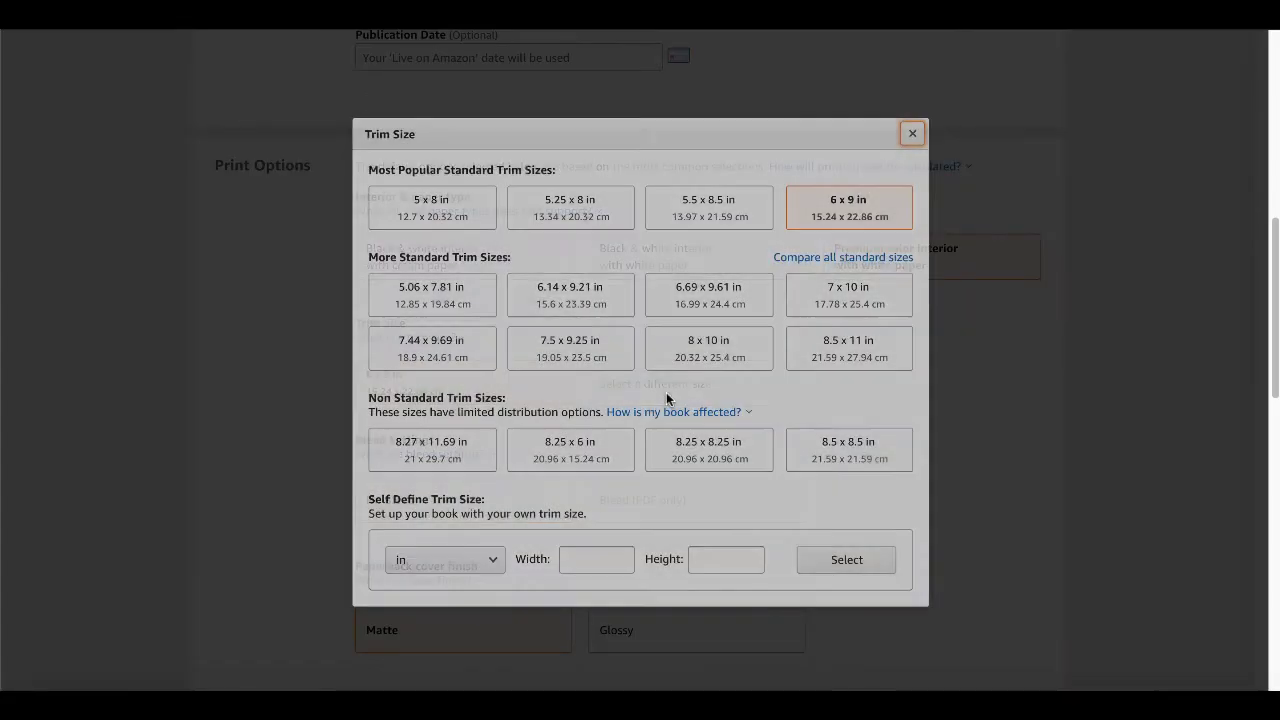
{"action": "left_click", "coordinate": [828, 451]}
- Set the paperback cover finish to Glossy
{"action": "scroll", "coordinate": [827, 445], "scroll_direction": "down", "scroll_amount": 1}
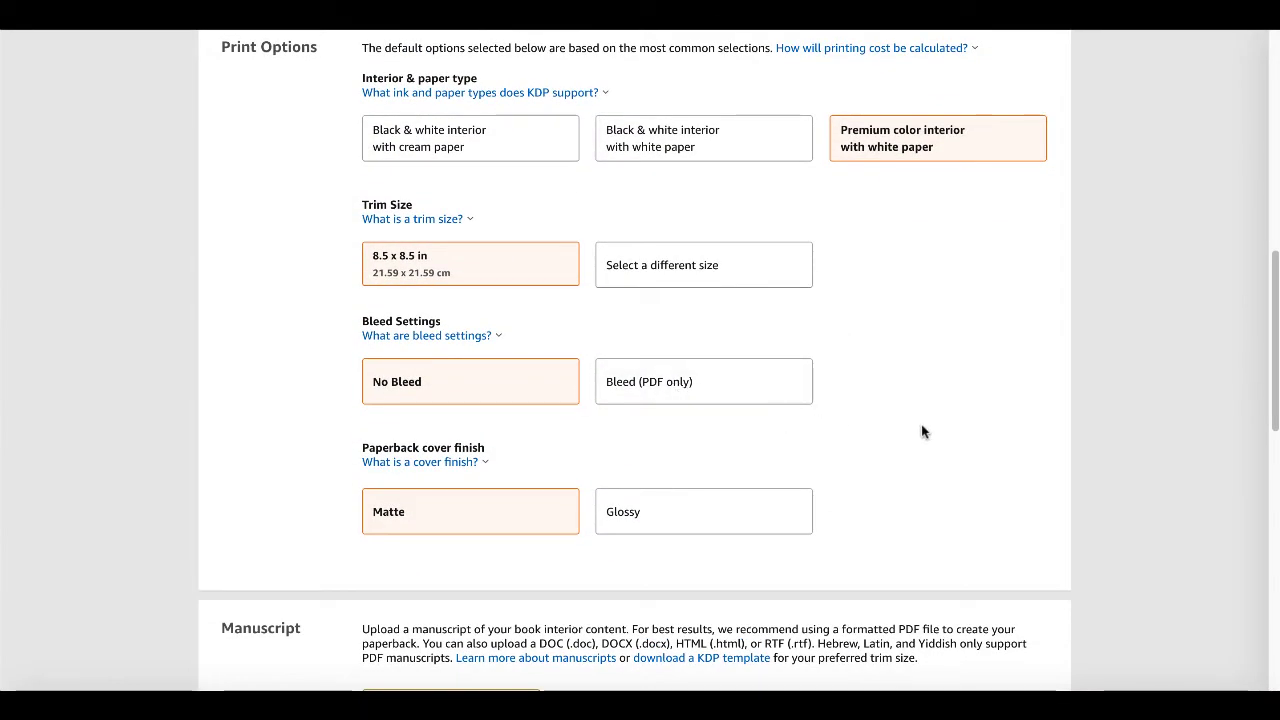
{"action": "scroll", "coordinate": [921, 424], "scroll_direction": "down", "scroll_amount": 2}
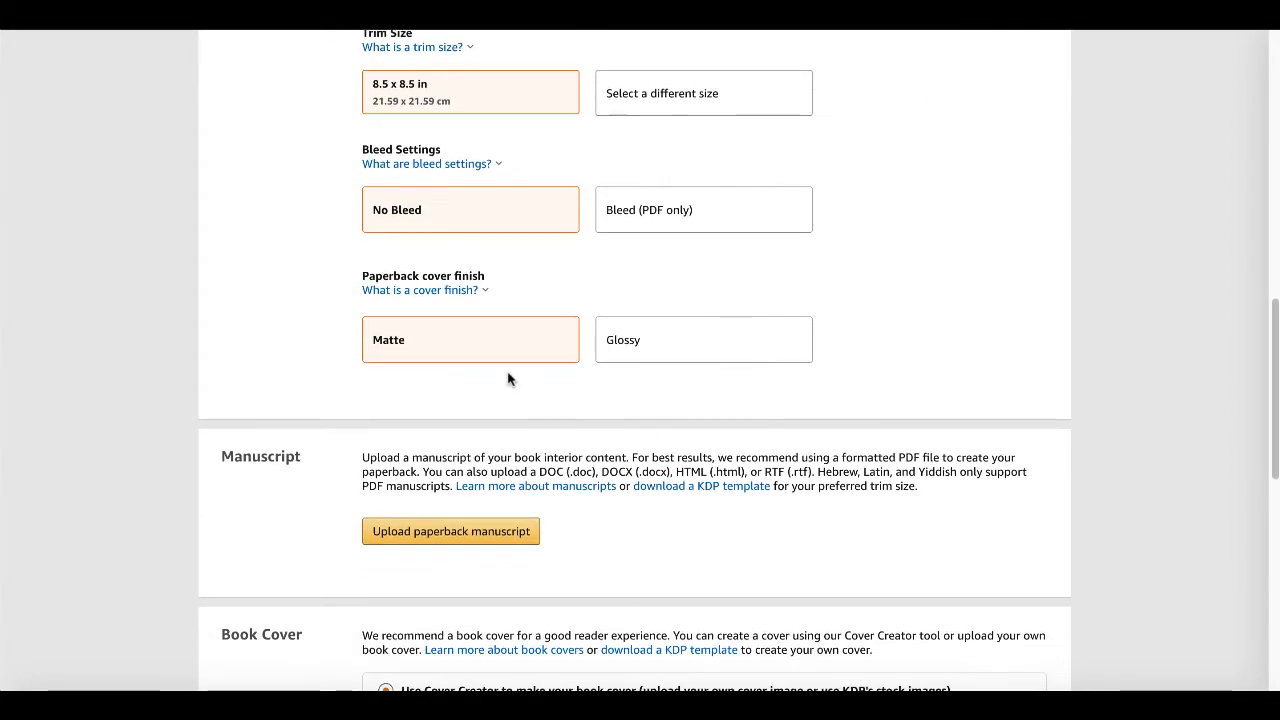
{"action": "left_click", "coordinate": [674, 345]}
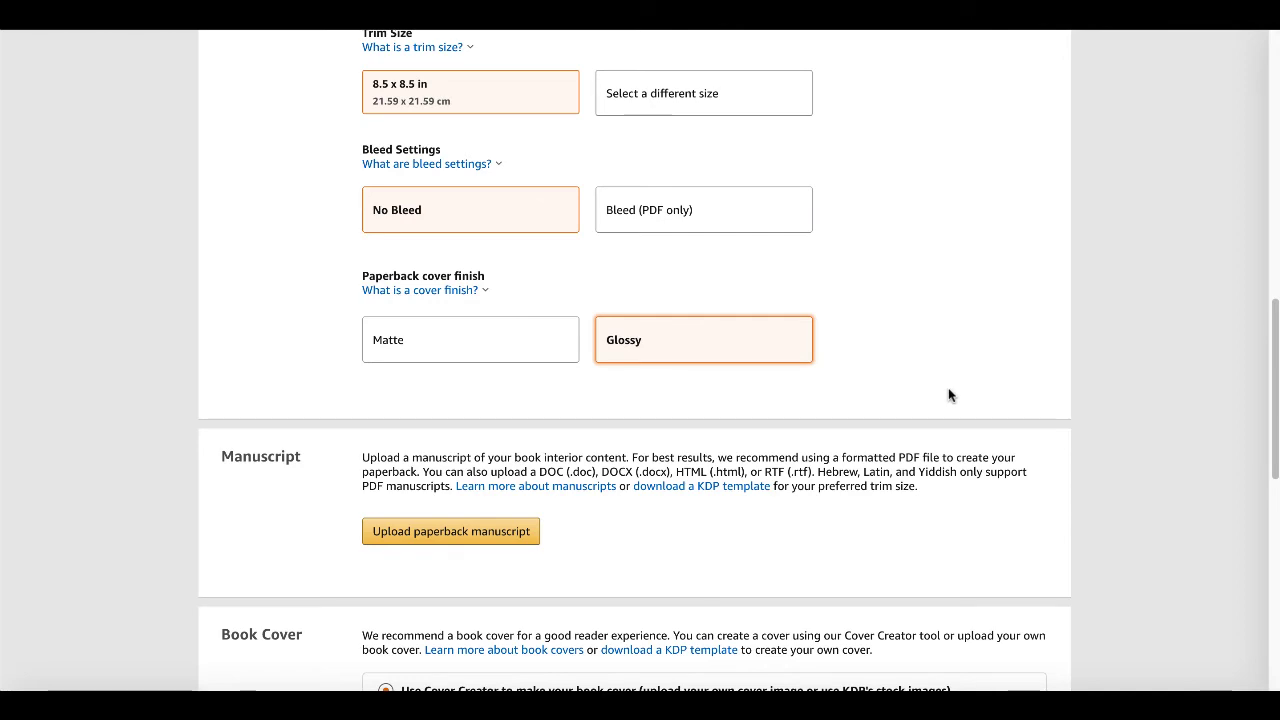
- Upload the file "Count the Robots 1 to 10 24 pages 8.5 x 8.5.pdf" as the paperback manuscript
{"action": "scroll", "coordinate": [949, 395], "scroll_direction": "down", "scroll_amount": 3}
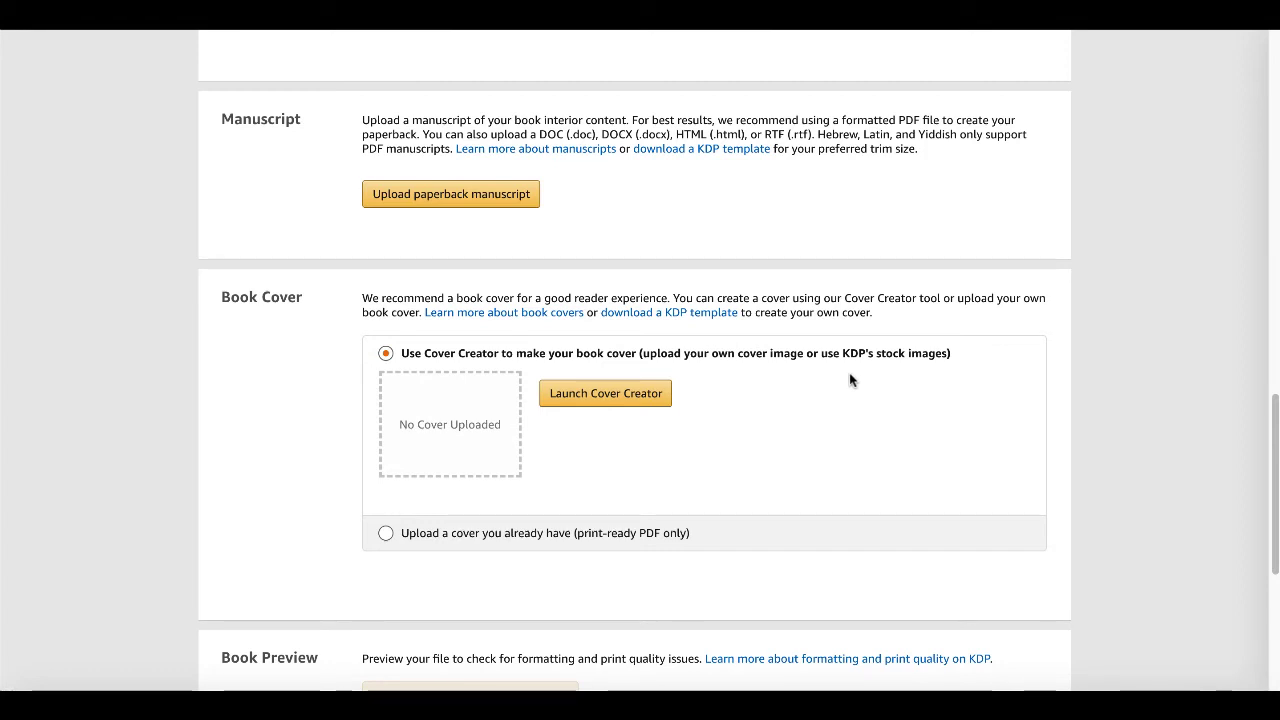
{"action": "left_click", "coordinate": [428, 197]}
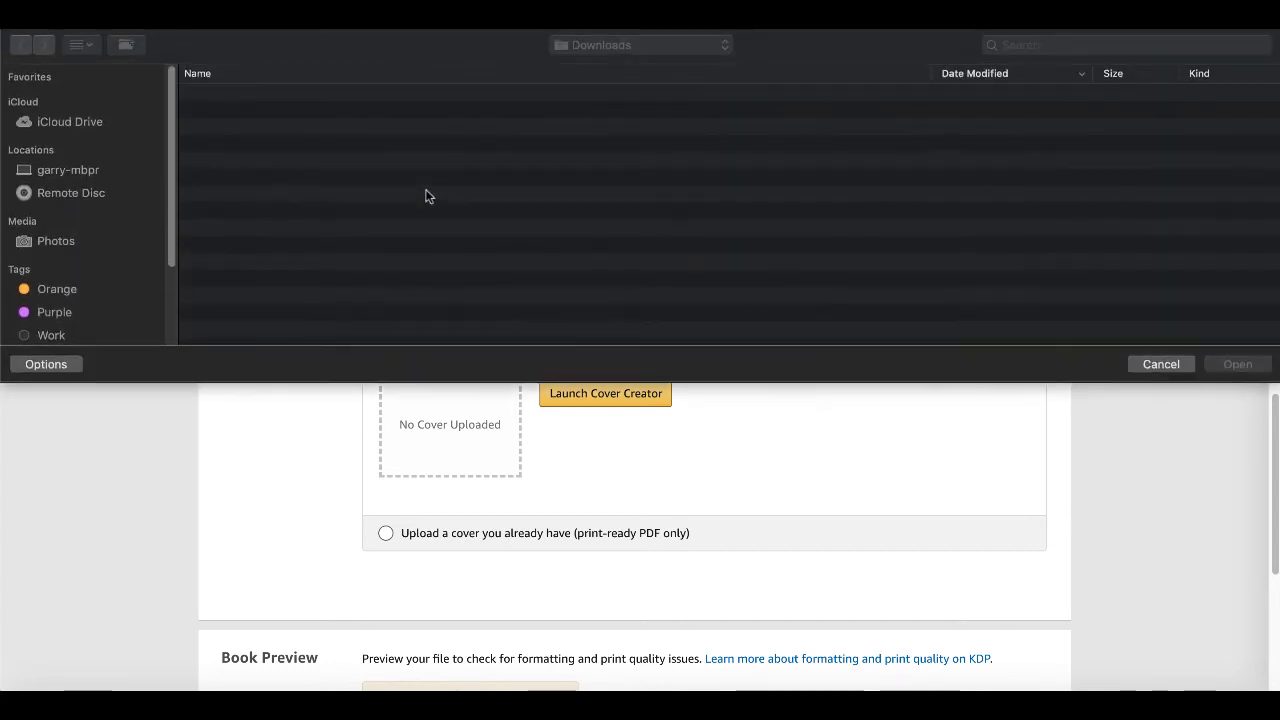
{"action": "left_click", "coordinate": [380, 143]}
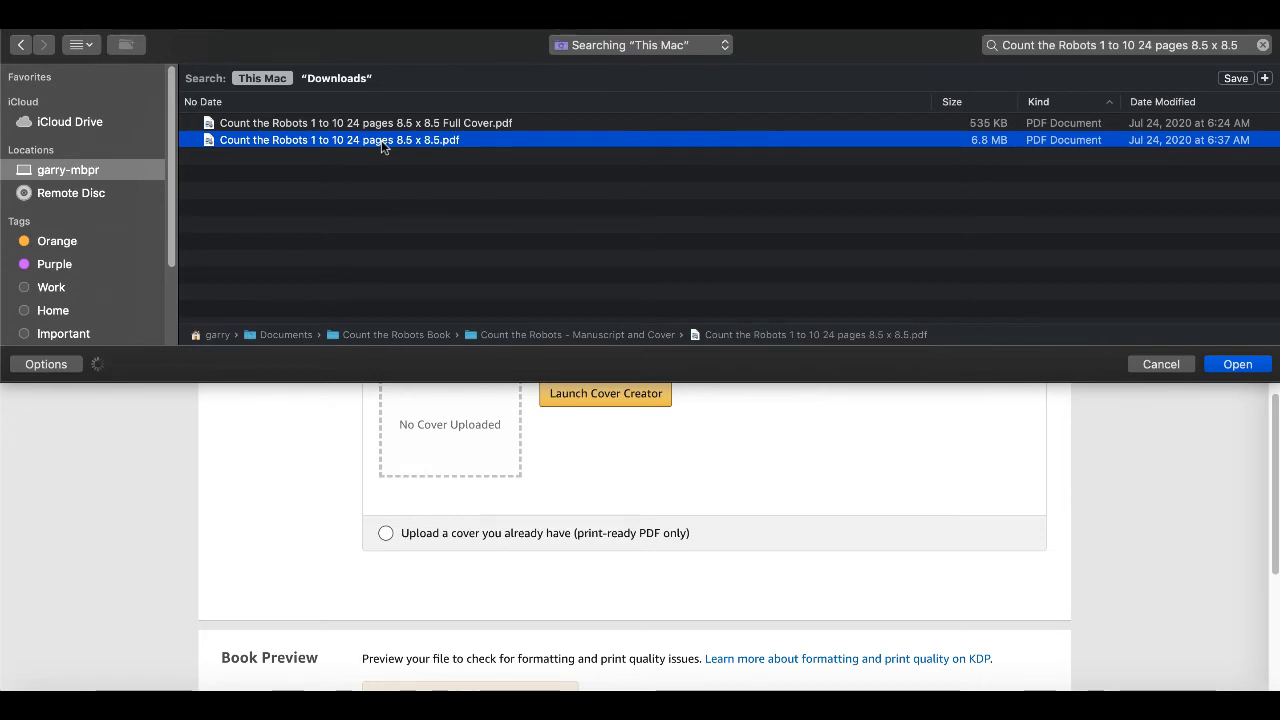
{"action": "left_click", "coordinate": [1212, 364]}
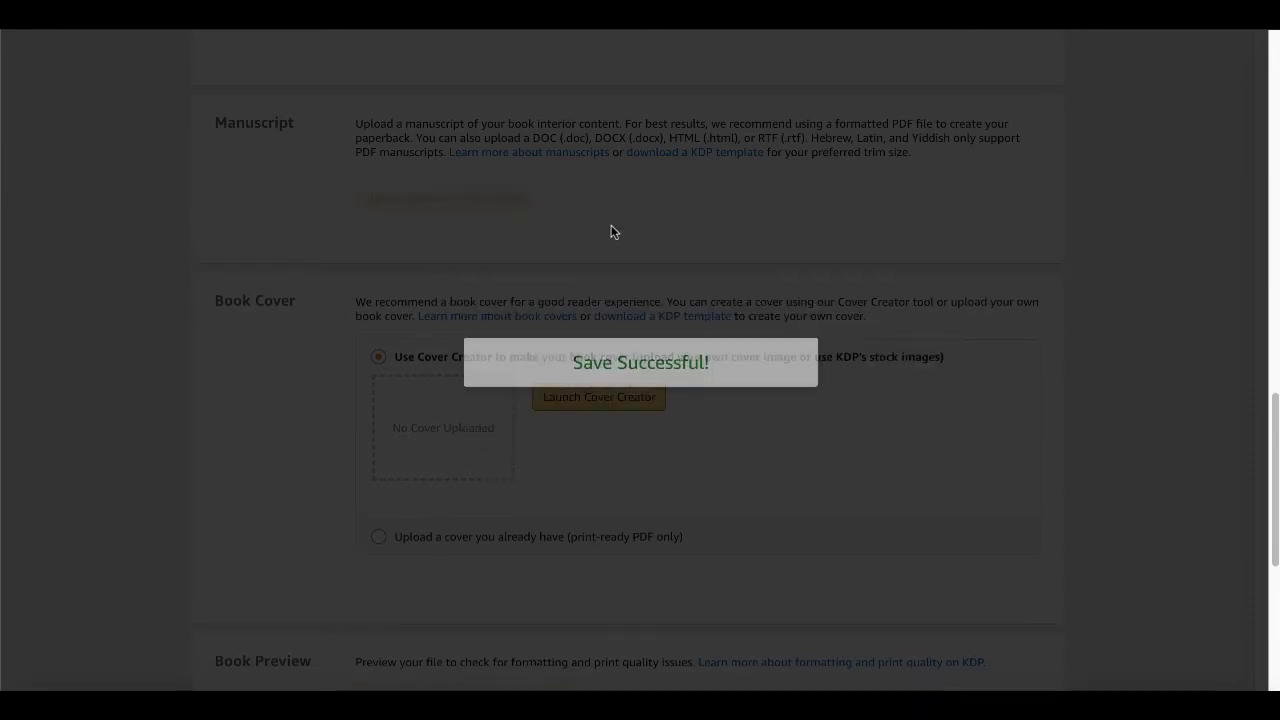
- Choose to upload an existing print-ready cover and upload "Count the Robots 1 to 10 24 pages 8.5 x 8.5 Full Cover.pdf"
{"action": "scroll", "coordinate": [623, 283], "scroll_direction": "down", "scroll_amount": 1}
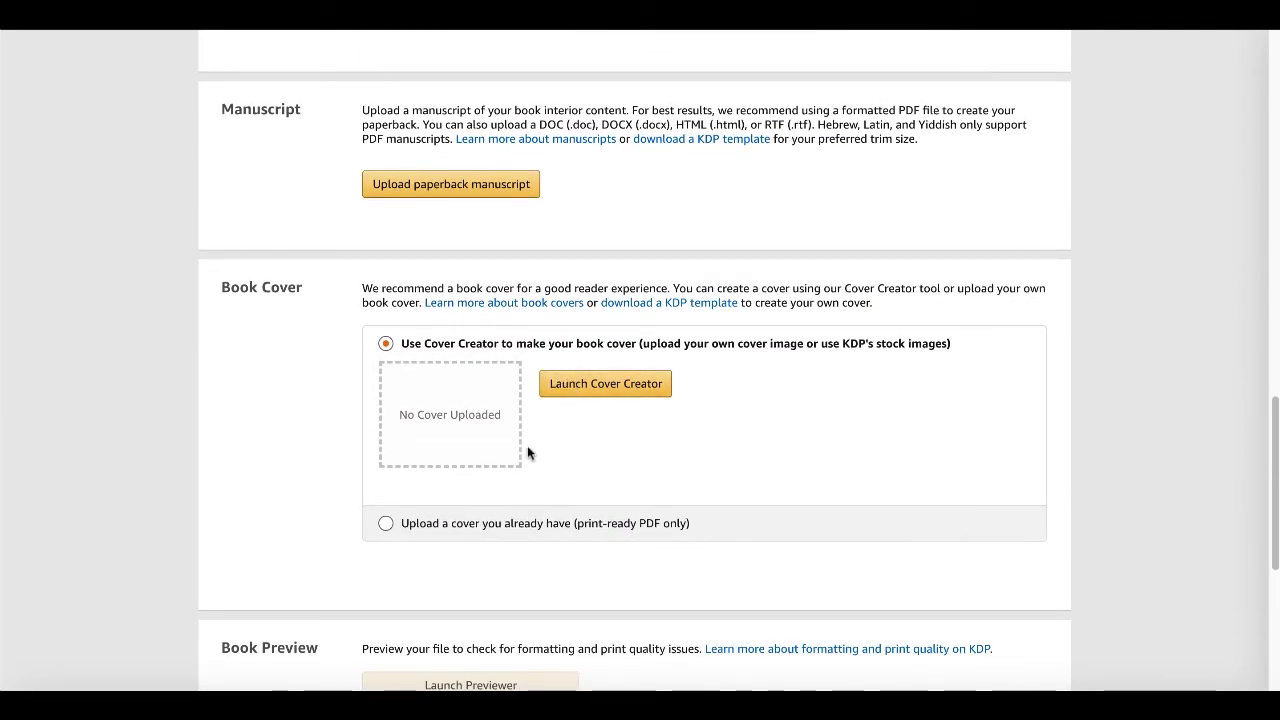
{"action": "left_click", "coordinate": [386, 523]}
{"action": "scroll", "coordinate": [880, 465], "scroll_direction": "up", "scroll_amount": 1}
{"action": "scroll", "coordinate": [882, 468], "scroll_direction": "down", "scroll_amount": 2}
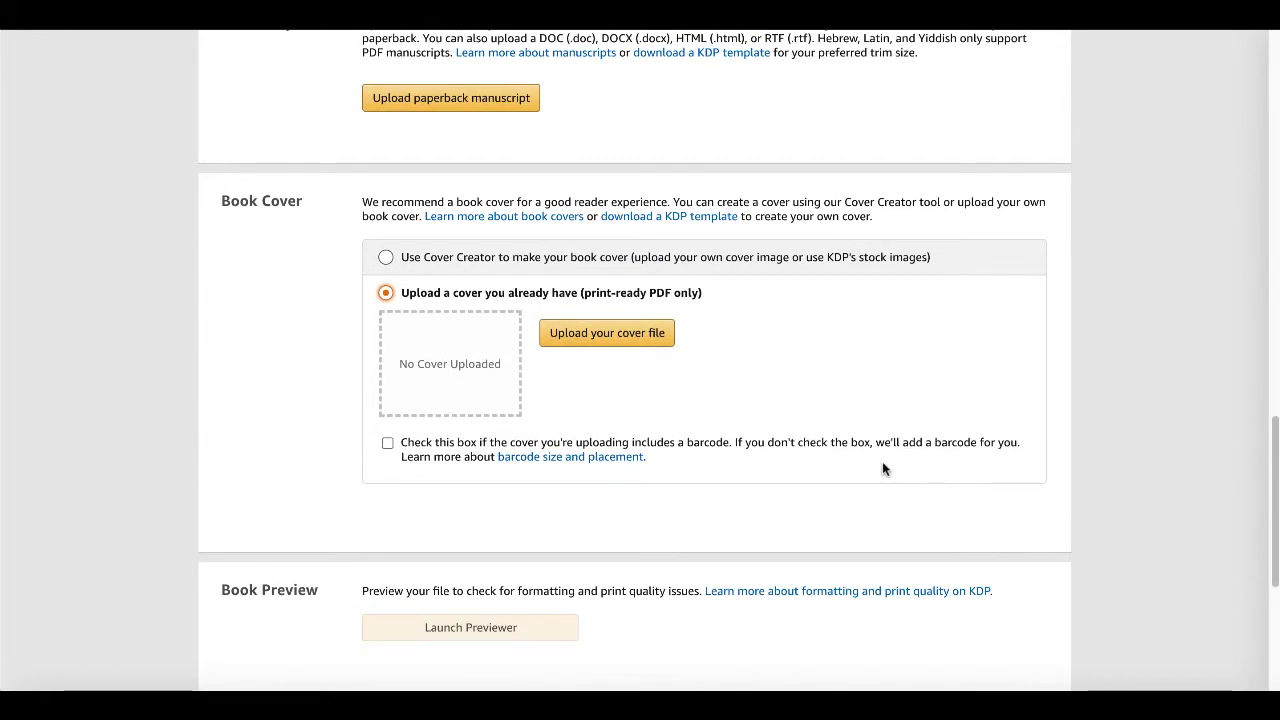
{"action": "left_click", "coordinate": [593, 339]}
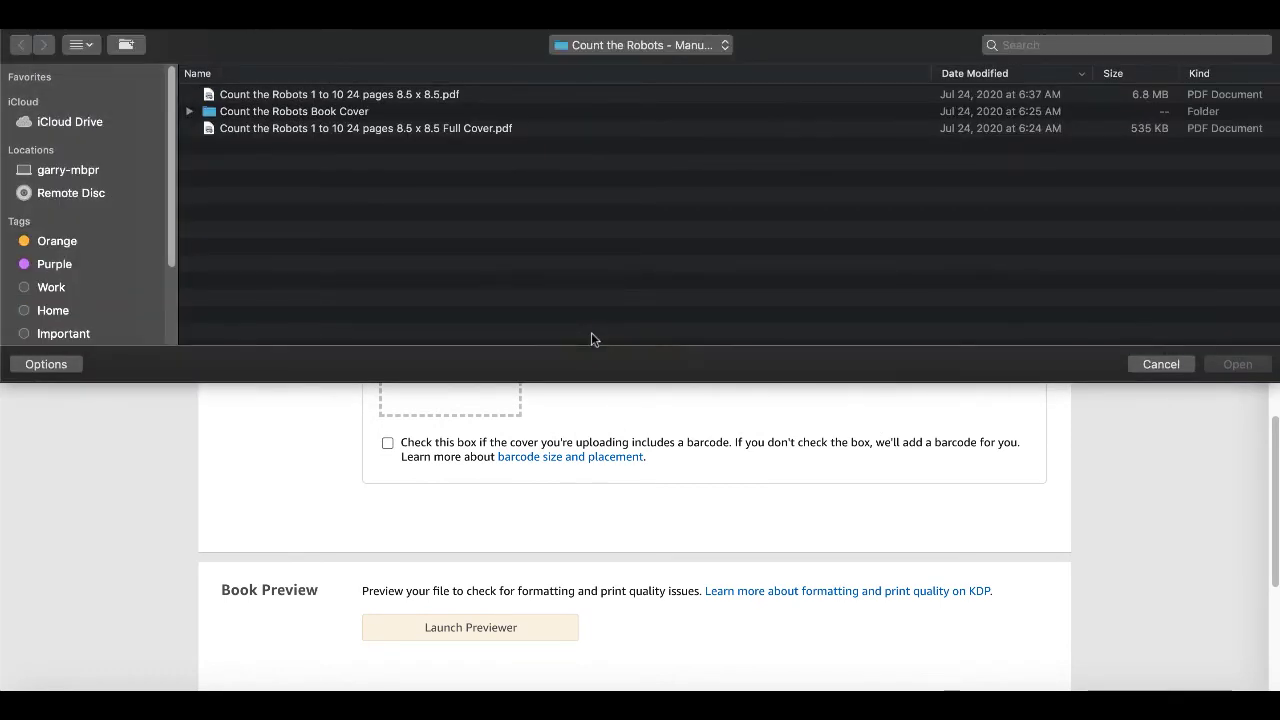
{"action": "left_click", "coordinate": [415, 130]}
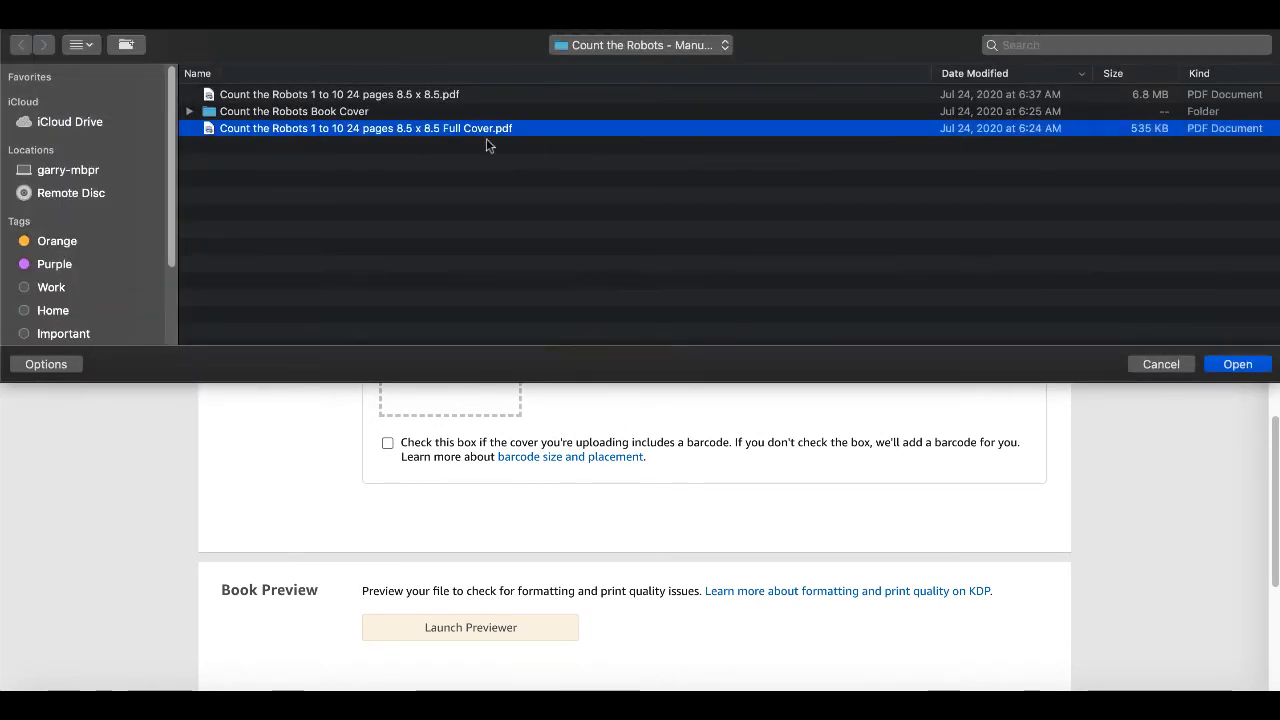
{"action": "left_click", "coordinate": [1237, 364]}
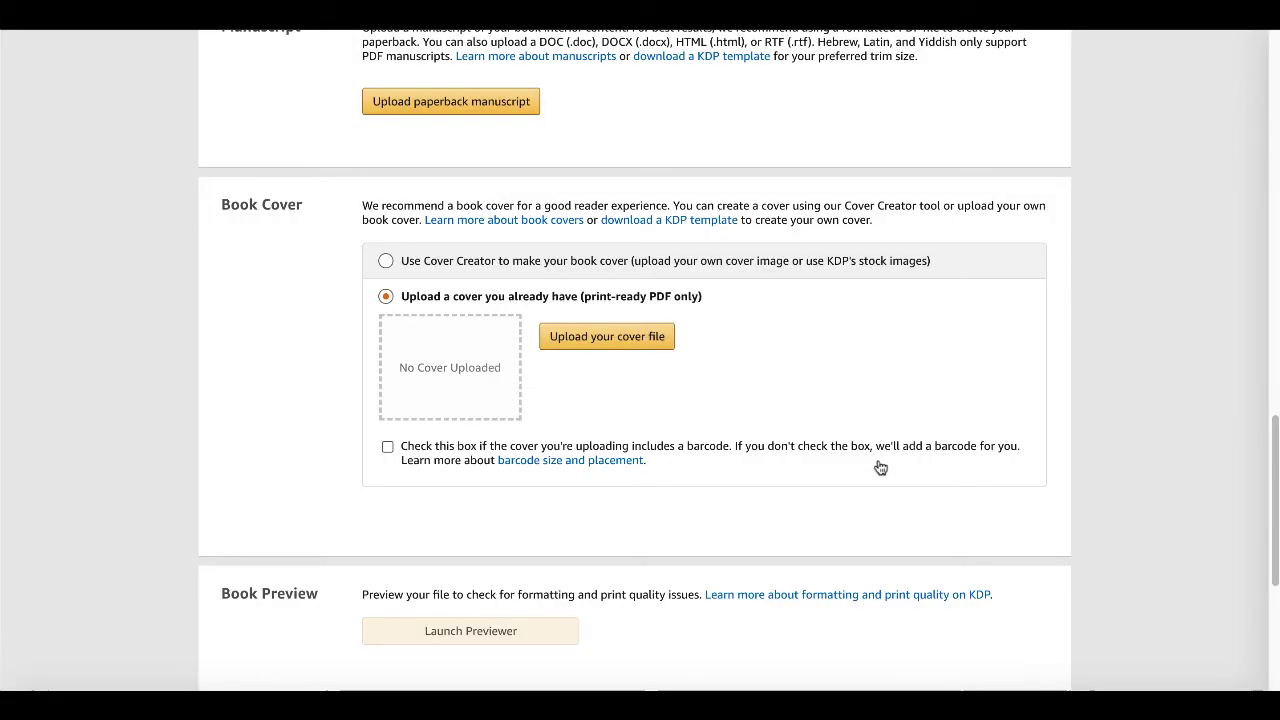
- Check that the manuscript and cover uploads have finished, and launch the book previewer
{"action": "scroll", "coordinate": [878, 468], "scroll_direction": "down", "scroll_amount": 3}
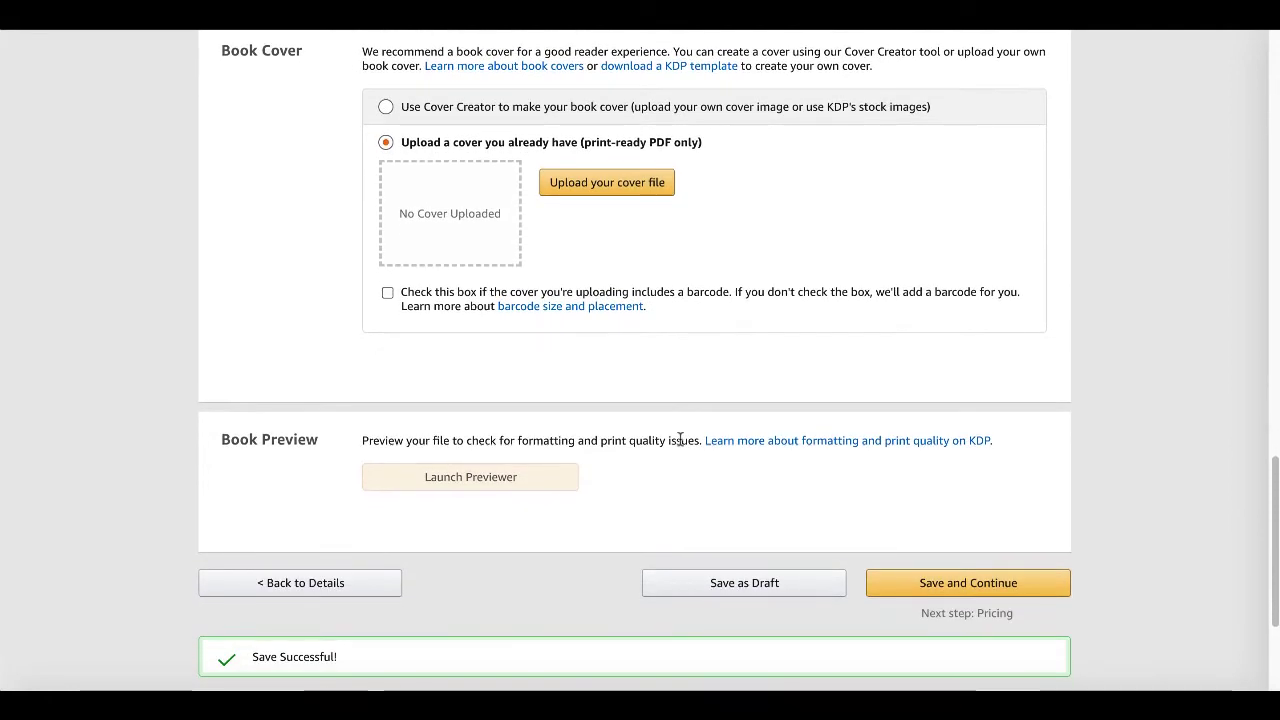
{"action": "scroll", "coordinate": [628, 489], "scroll_direction": "down", "scroll_amount": 1}
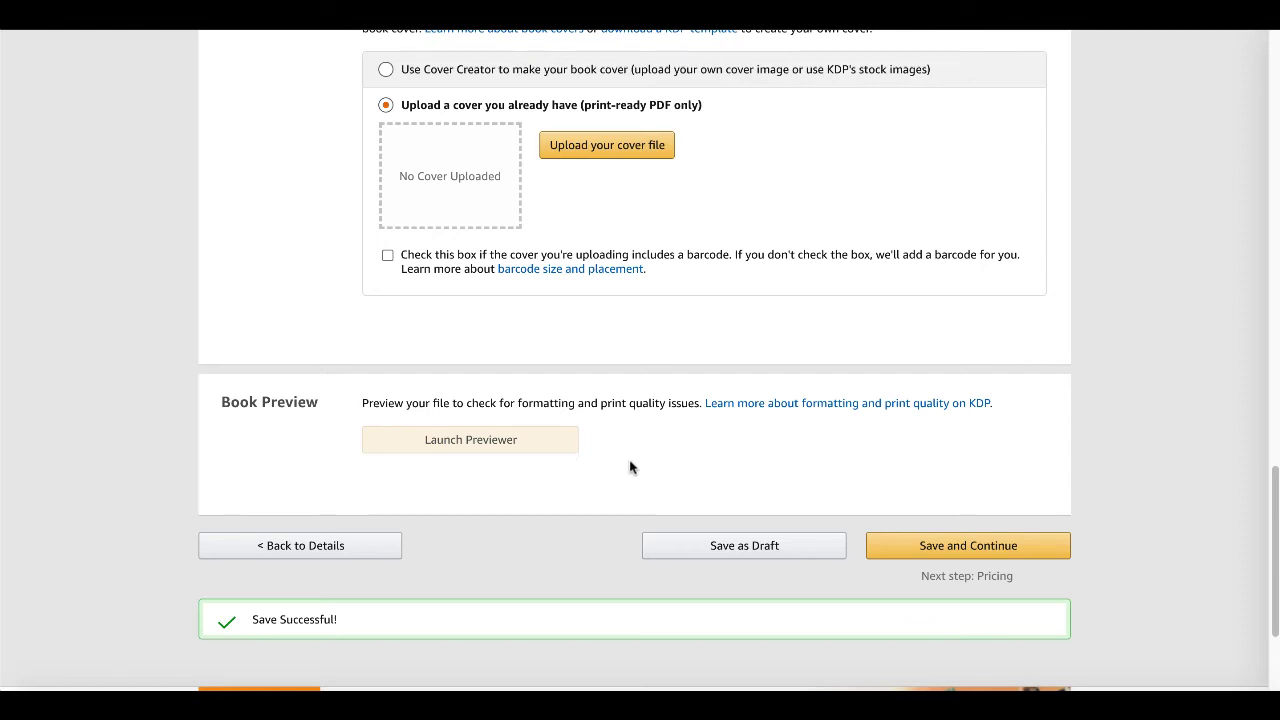
{"action": "scroll", "coordinate": [629, 457], "scroll_direction": "down", "scroll_amount": 3}
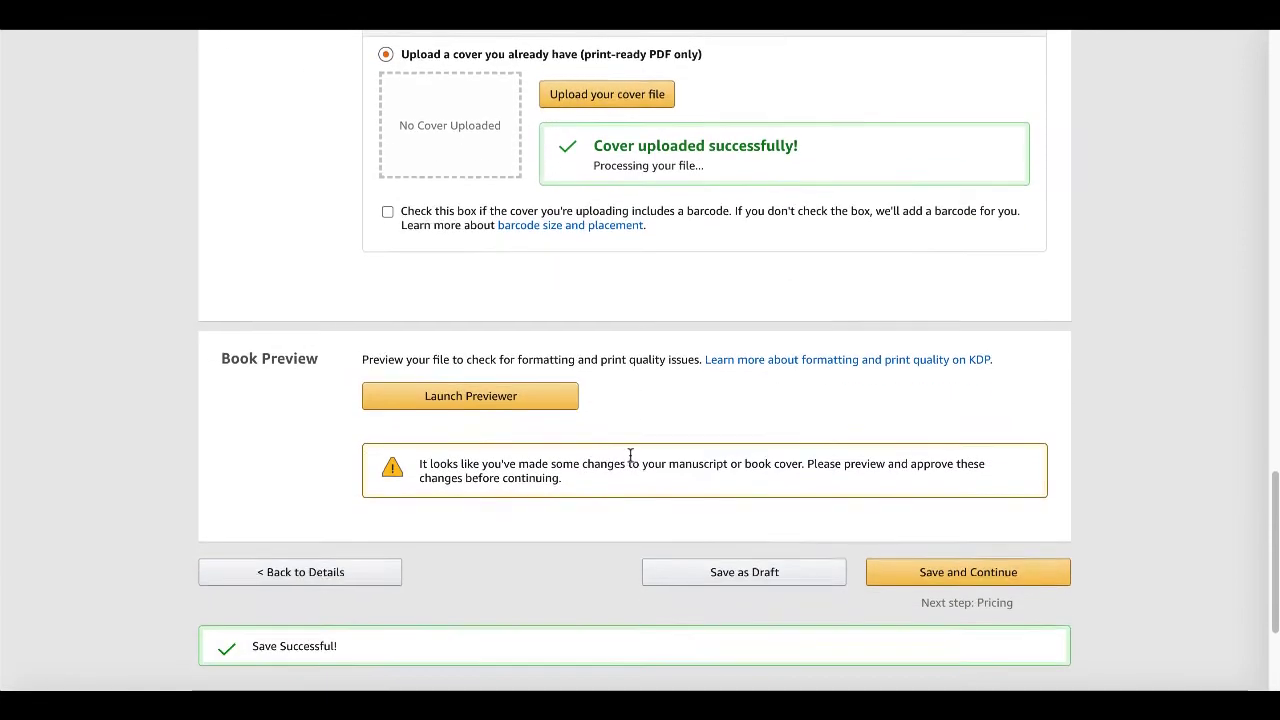
{"action": "scroll", "coordinate": [711, 209], "scroll_direction": "up", "scroll_amount": 3}
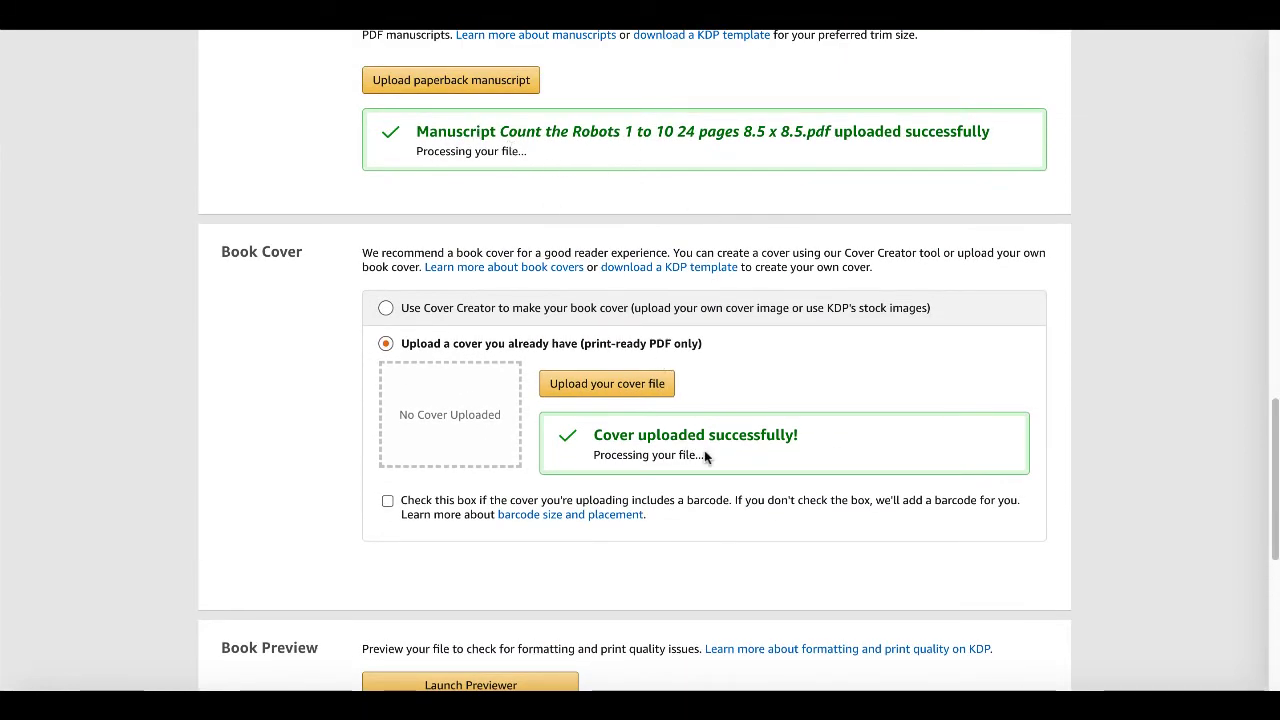
{"action": "scroll", "coordinate": [722, 451], "scroll_direction": "down", "scroll_amount": 2}
{"action": "scroll", "coordinate": [721, 448], "scroll_direction": "down", "scroll_amount": 4}
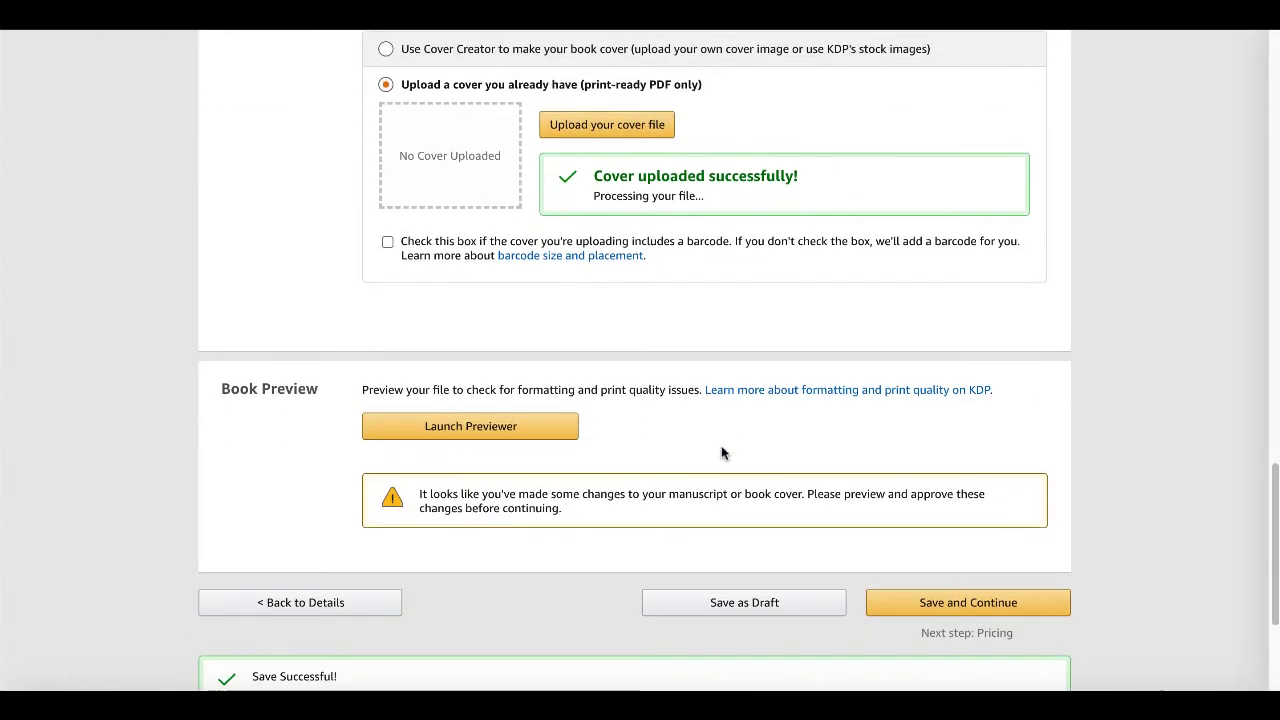
{"action": "left_click", "coordinate": [517, 424]}
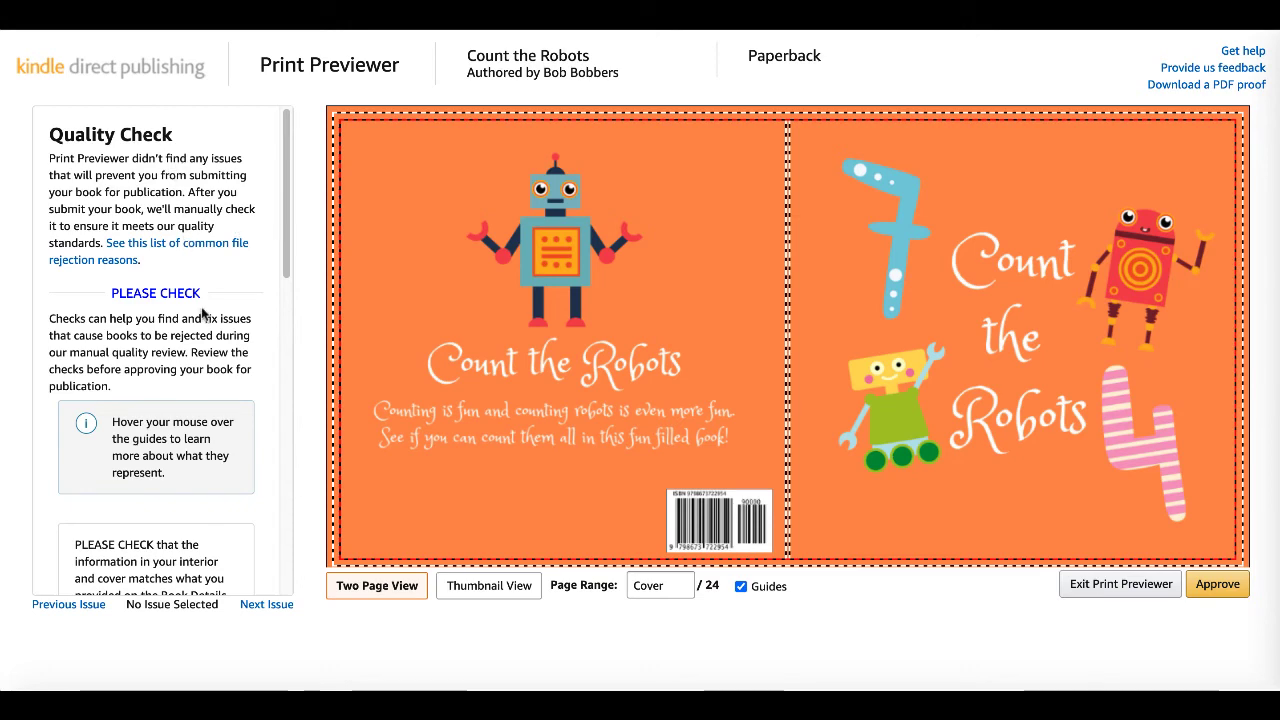
- Review the quality check notes, the cover and the interior spreads in the Print Previewer, and approve the book
{"action": "scroll", "coordinate": [212, 362], "scroll_direction": "down", "scroll_amount": 10}
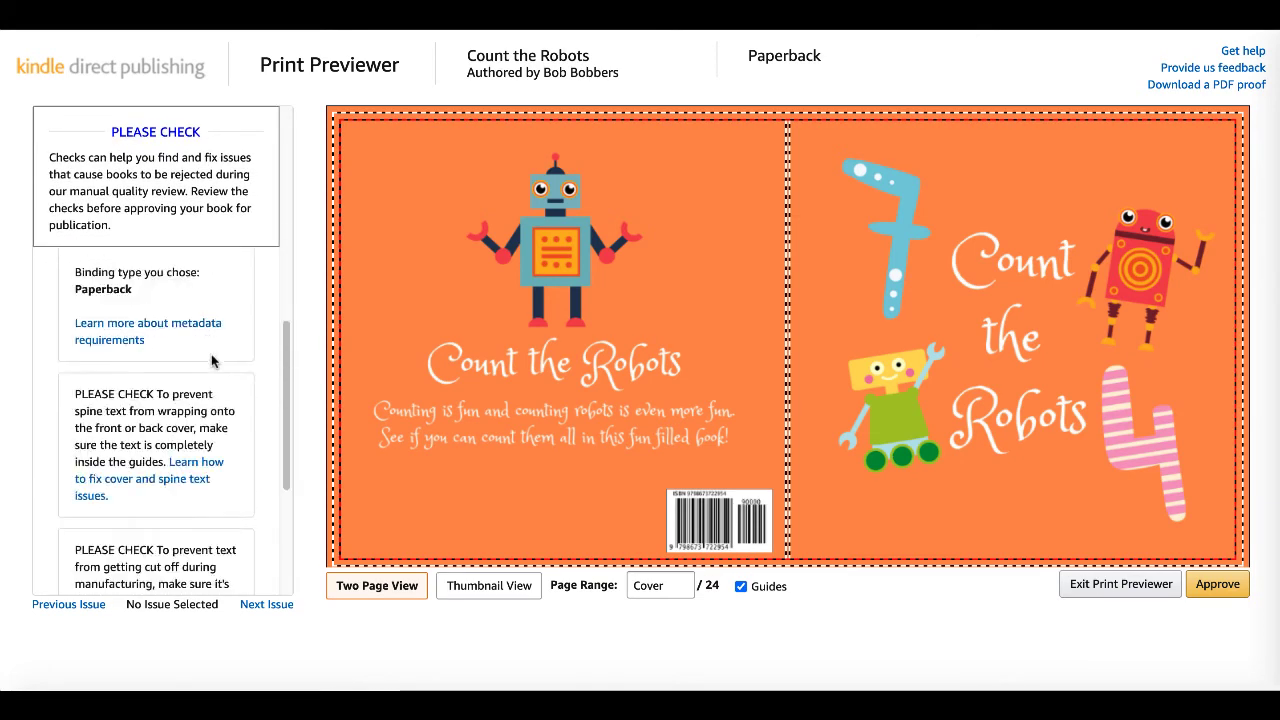
{"action": "scroll", "coordinate": [212, 362], "scroll_direction": "down", "scroll_amount": 3}
{"action": "scroll", "coordinate": [212, 362], "scroll_direction": "up", "scroll_amount": 10}
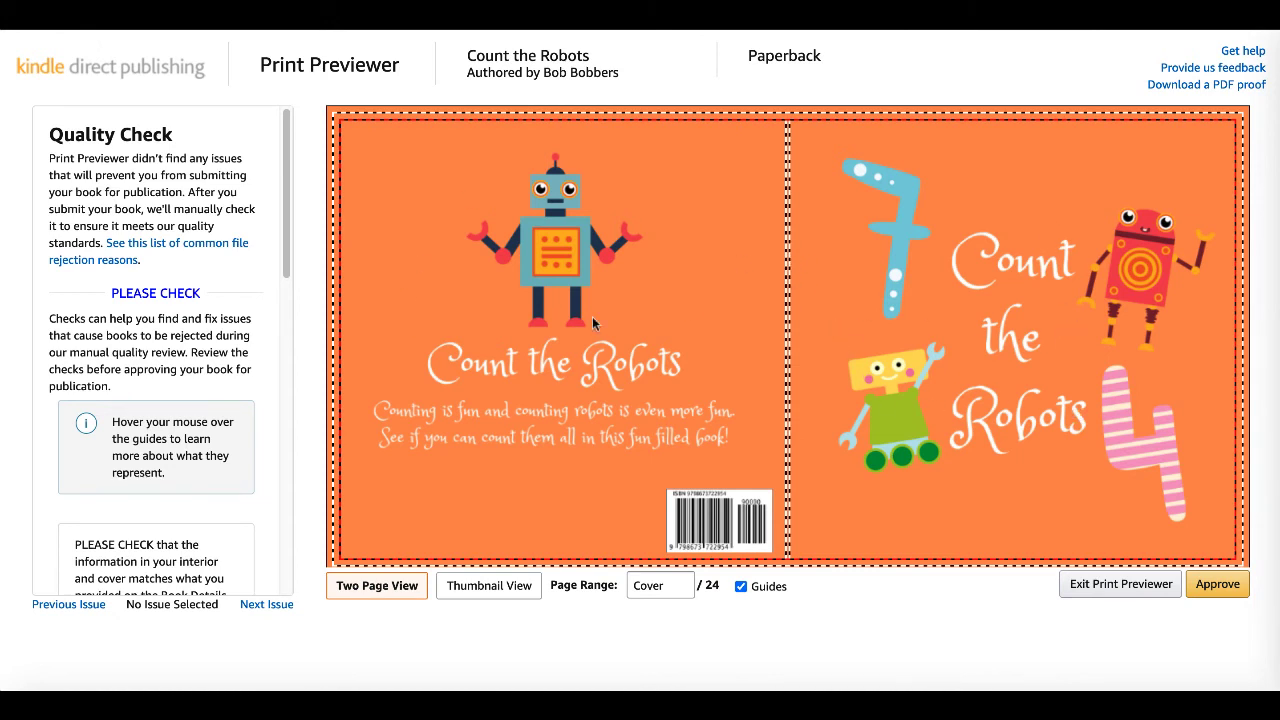
{"action": "left_click", "coordinate": [1211, 328]}
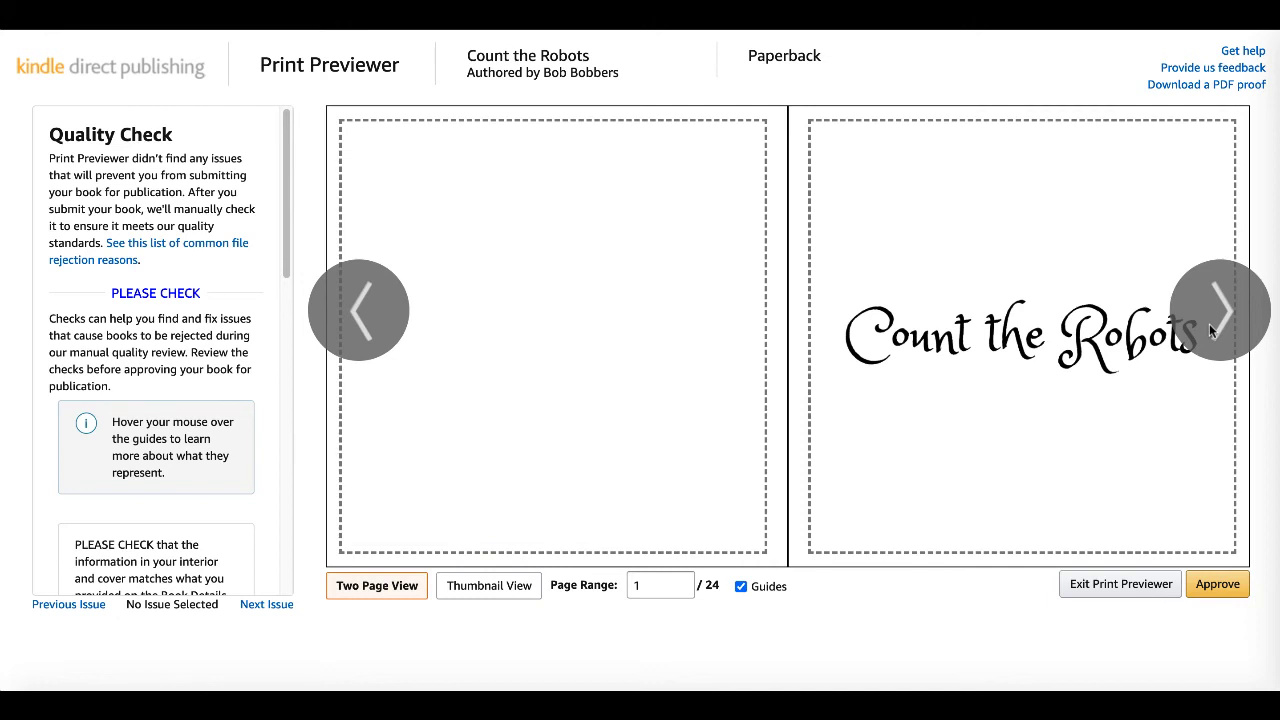
{"action": "left_click", "coordinate": [1210, 330]}
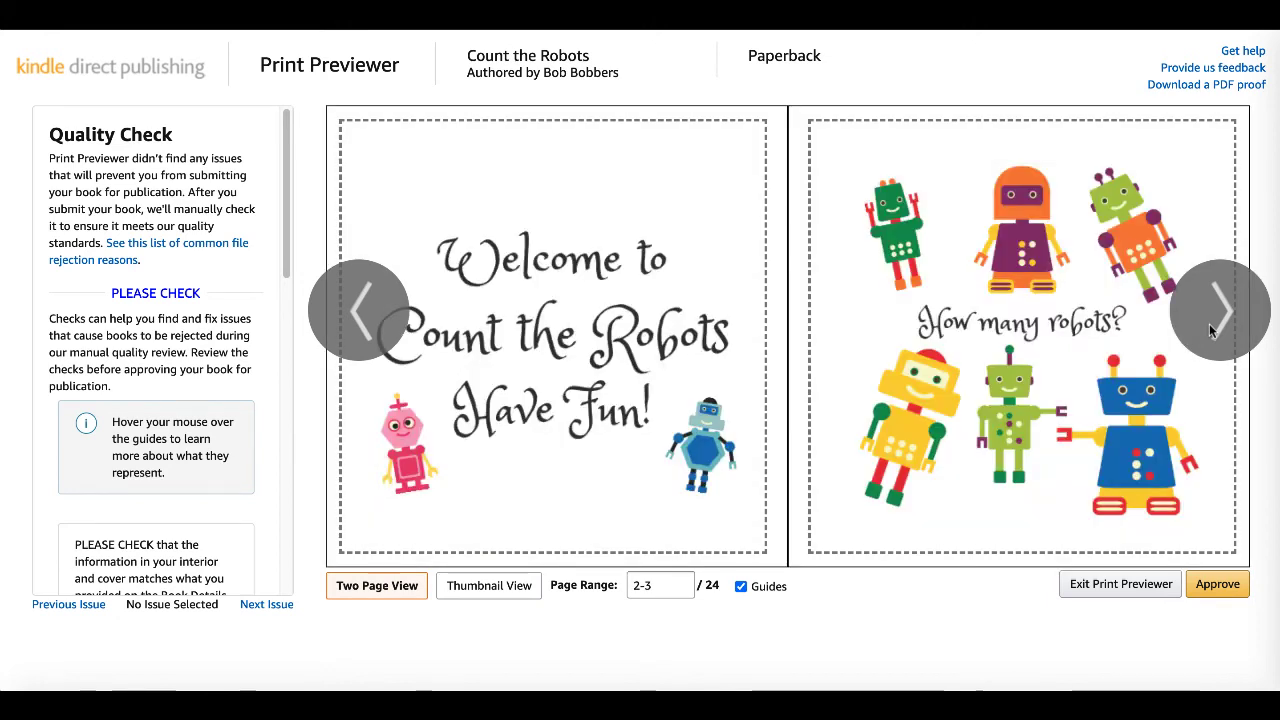
{"action": "left_click", "coordinate": [1210, 330]}
{"action": "left_click", "coordinate": [1210, 330]}
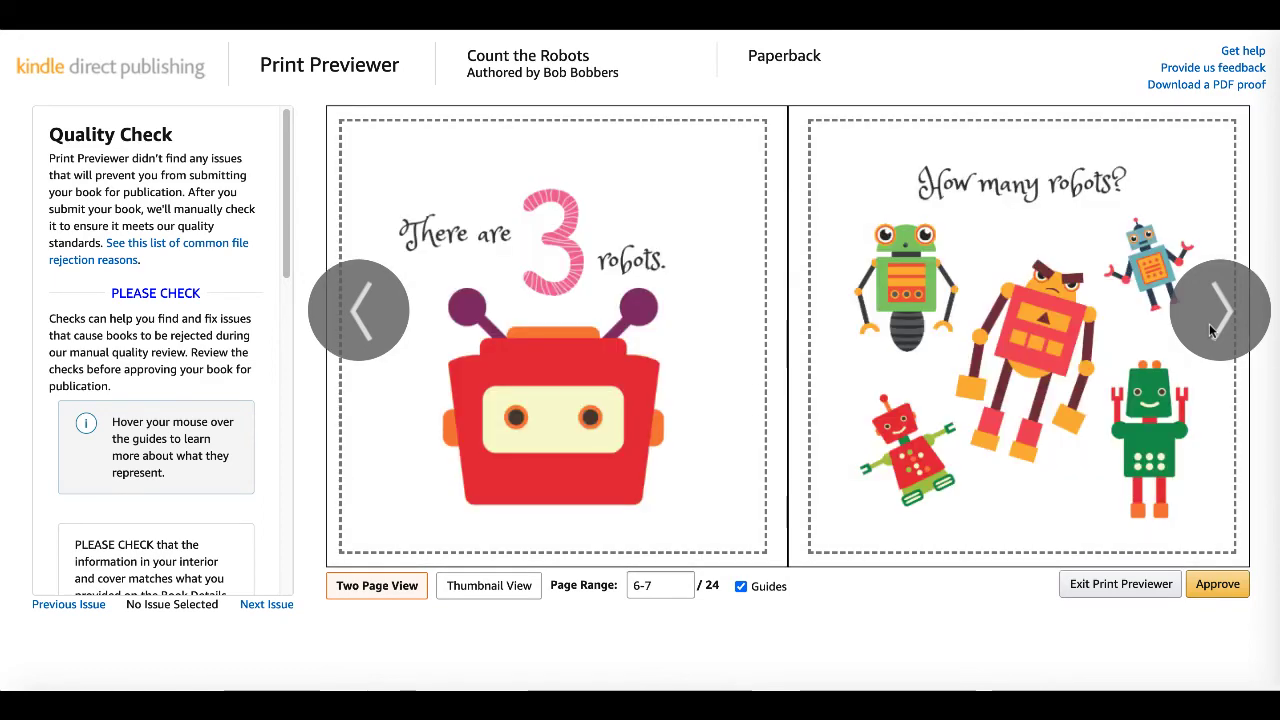
{"action": "left_click", "coordinate": [1210, 330]}
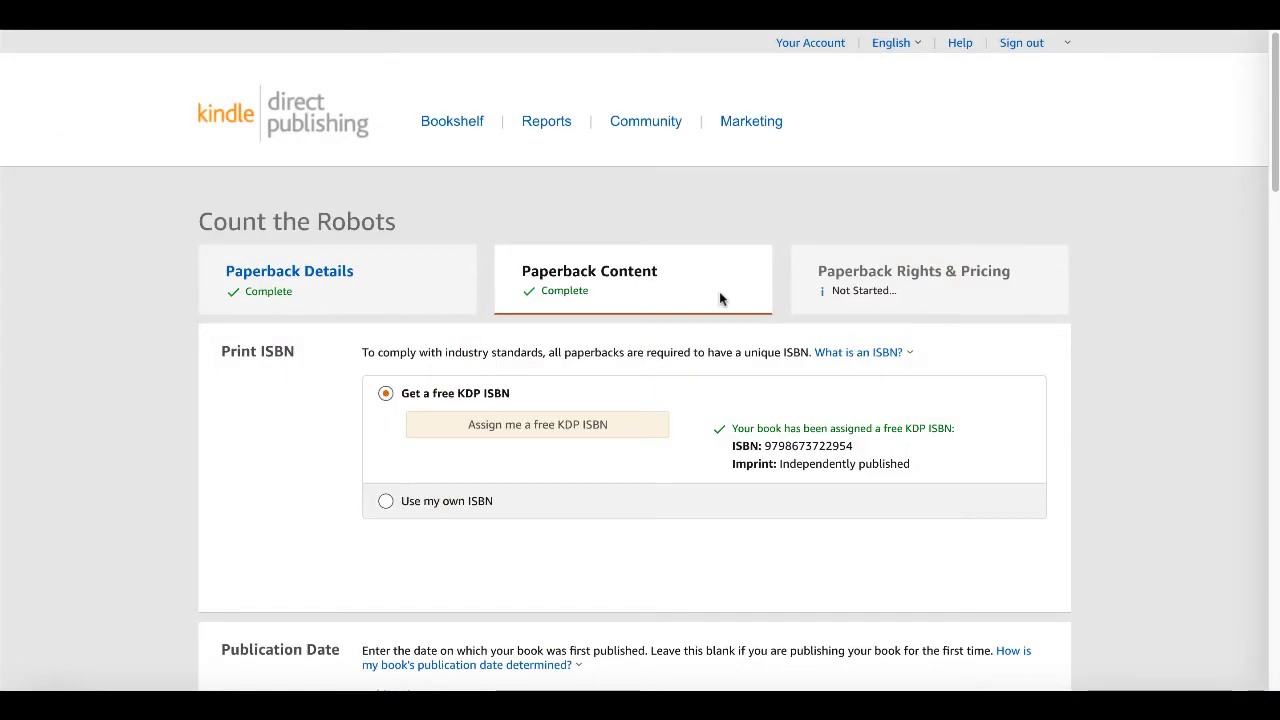
- Review the print options and printing cost in the summary, and save and continue to the rights and pricing page
{"action": "scroll", "coordinate": [297, 480], "scroll_direction": "down", "scroll_amount": 3}
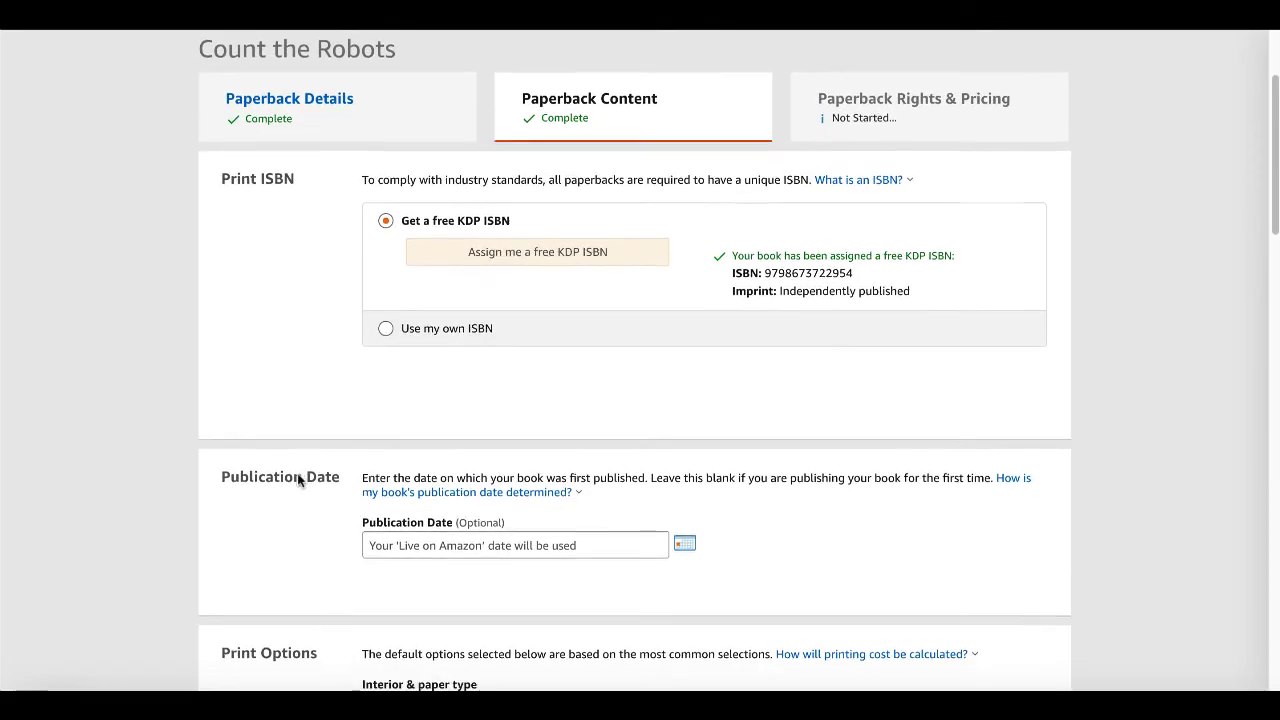
{"action": "scroll", "coordinate": [297, 480], "scroll_direction": "down", "scroll_amount": 5}
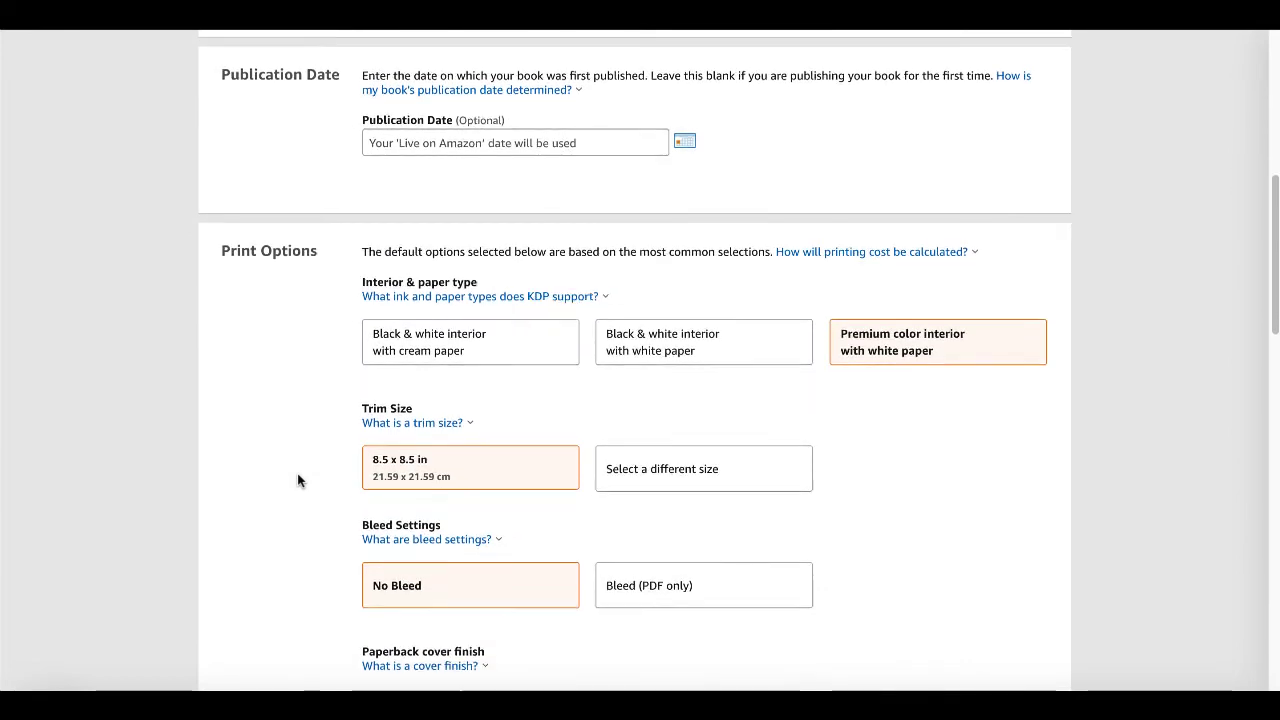
{"action": "scroll", "coordinate": [297, 480], "scroll_direction": "down", "scroll_amount": 15}
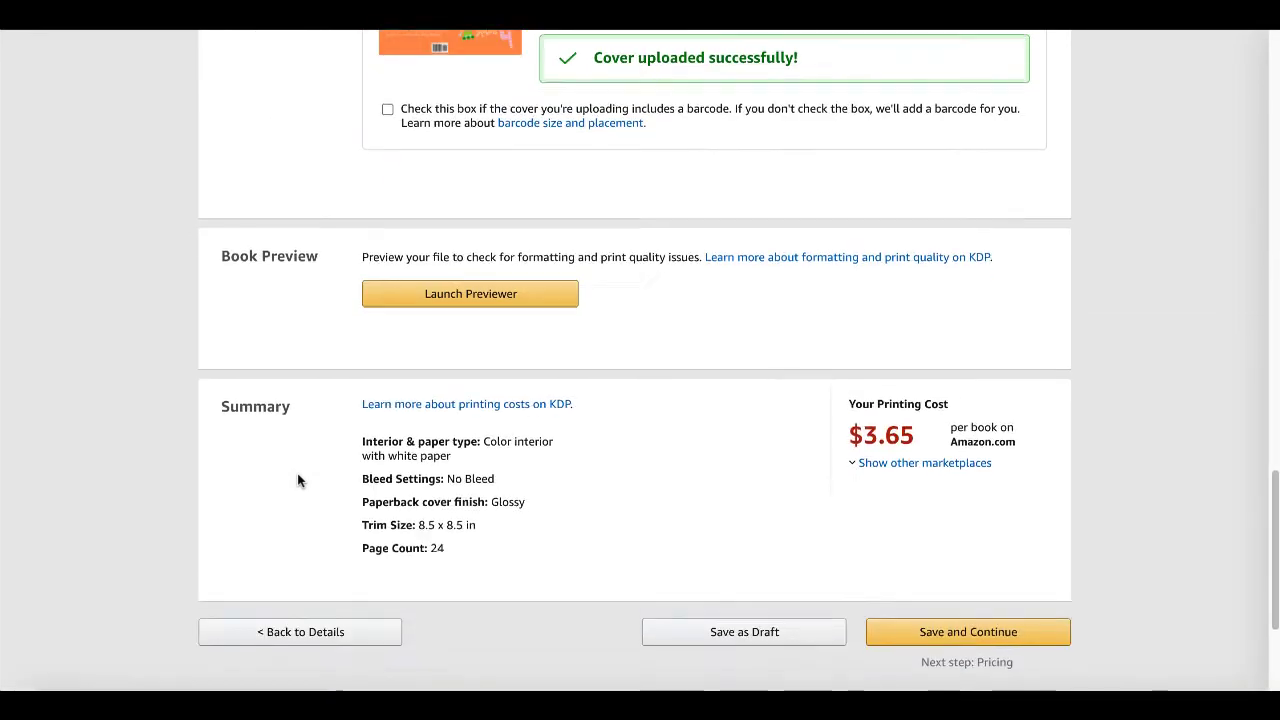
{"action": "scroll", "coordinate": [297, 480], "scroll_direction": "down", "scroll_amount": 1}
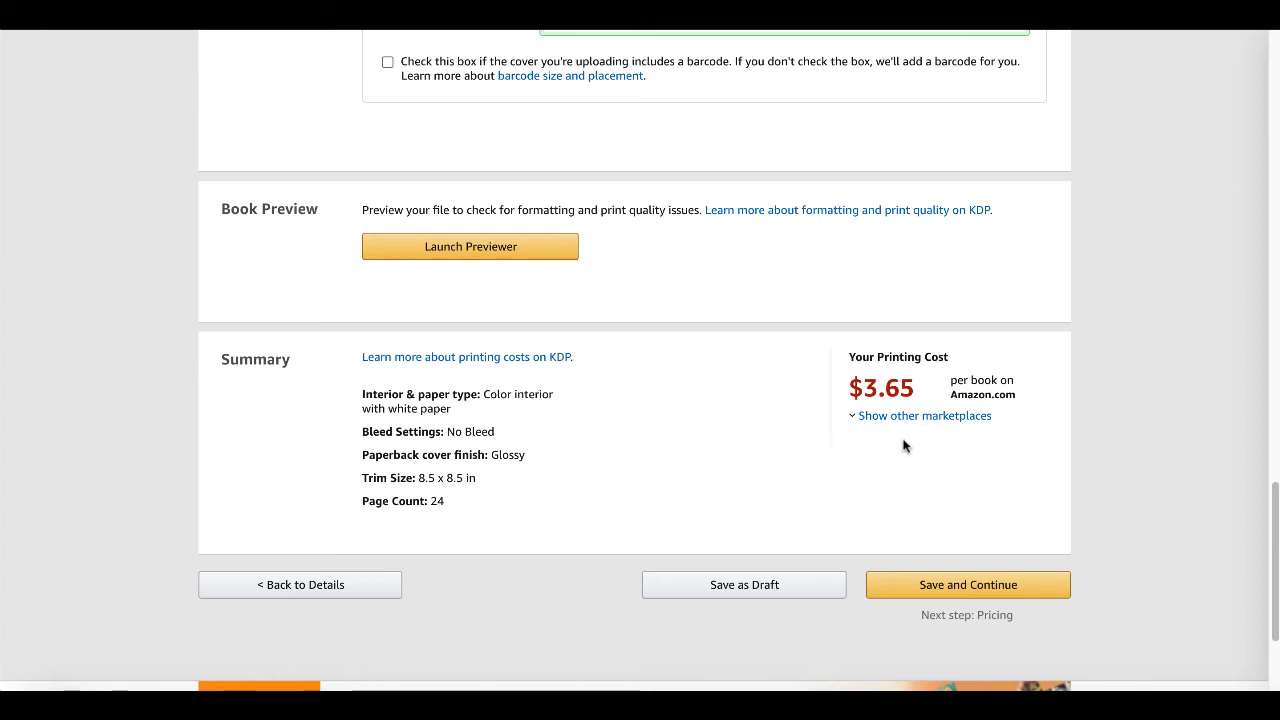
{"action": "left_click", "coordinate": [905, 588]}
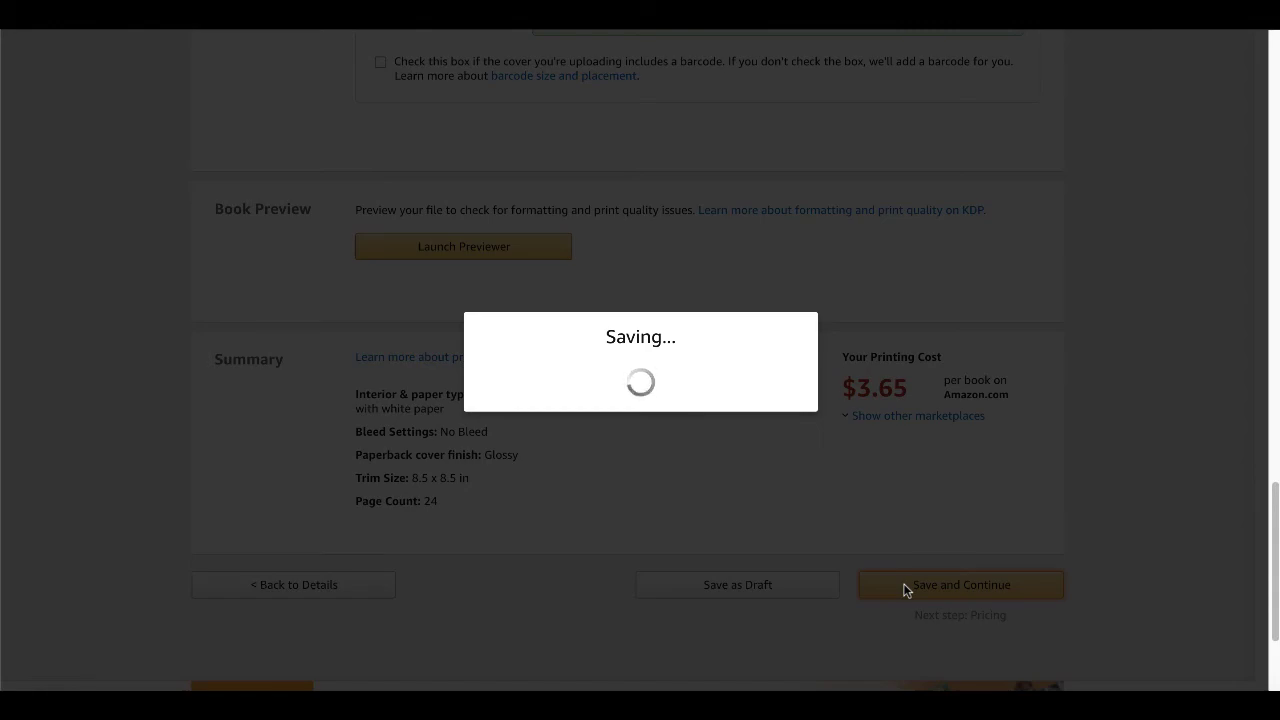
{"action": "scroll", "coordinate": [343, 425], "scroll_direction": "down", "scroll_amount": 1}
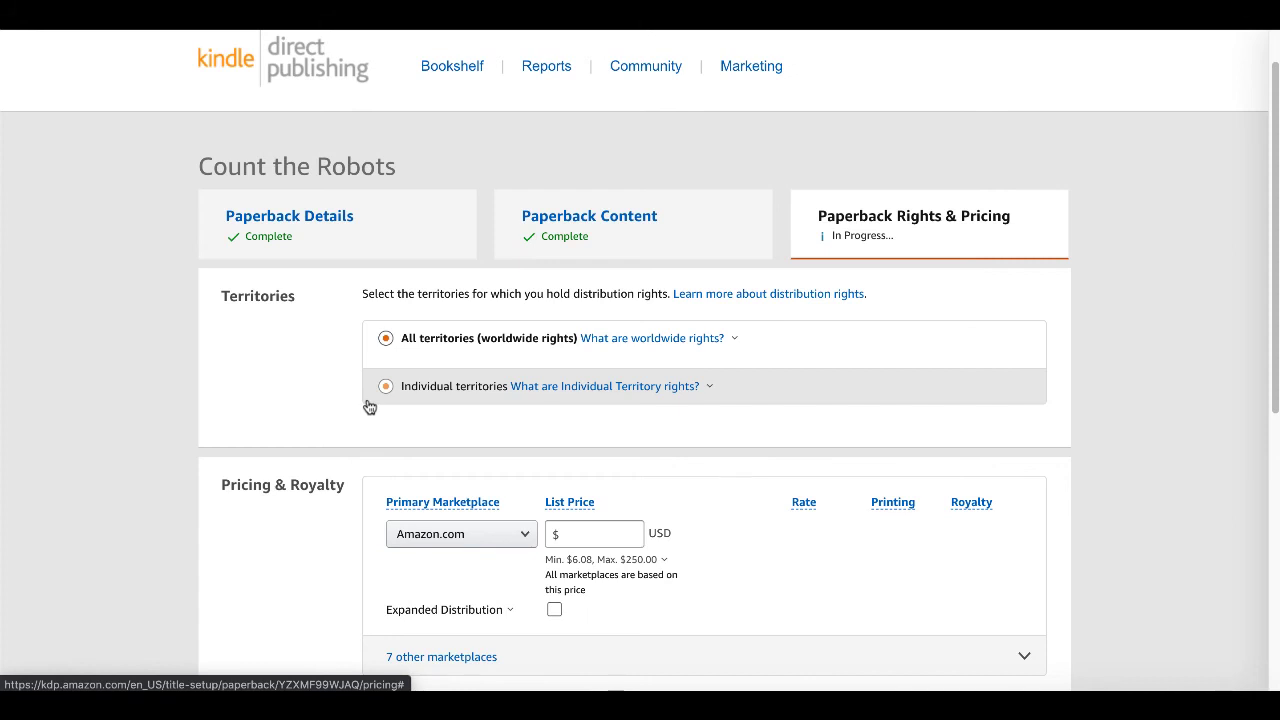
- Keep Amazon.com as the primary marketplace and set the paperback's list price to 10.00 USD
{"action": "scroll", "coordinate": [297, 389], "scroll_direction": "down", "scroll_amount": 1}
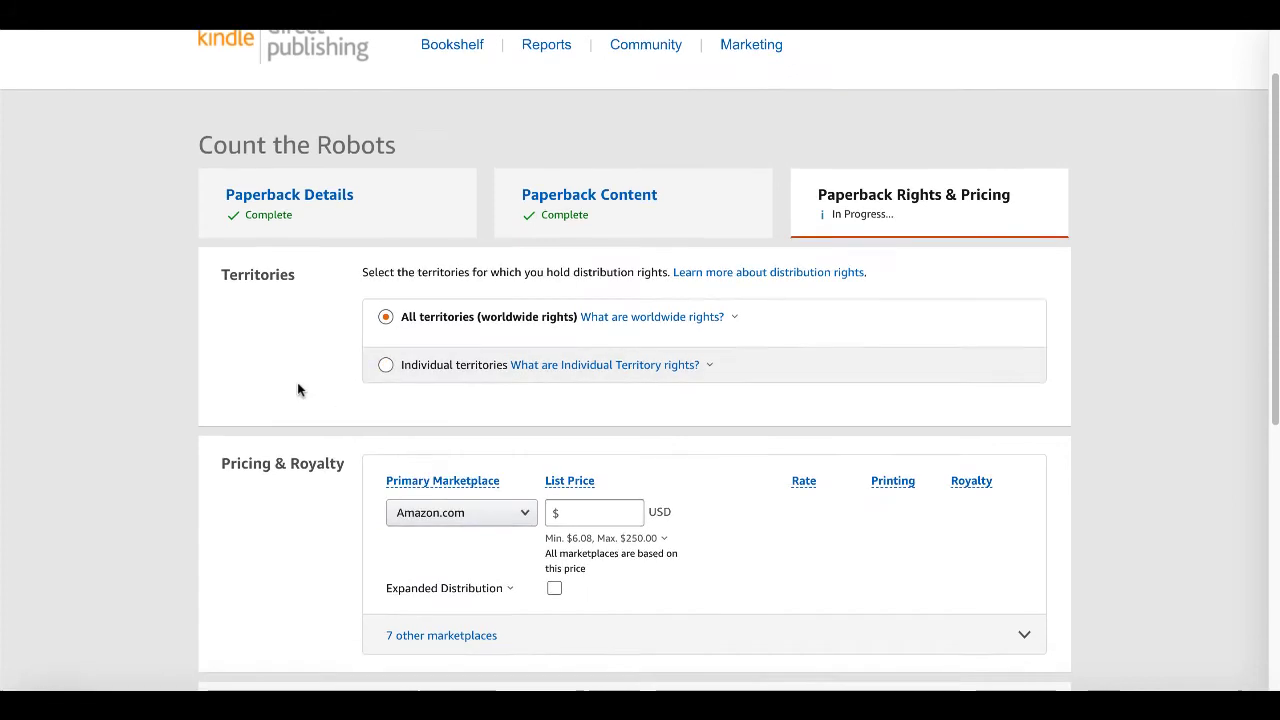
{"action": "scroll", "coordinate": [297, 511], "scroll_direction": "down", "scroll_amount": 1}
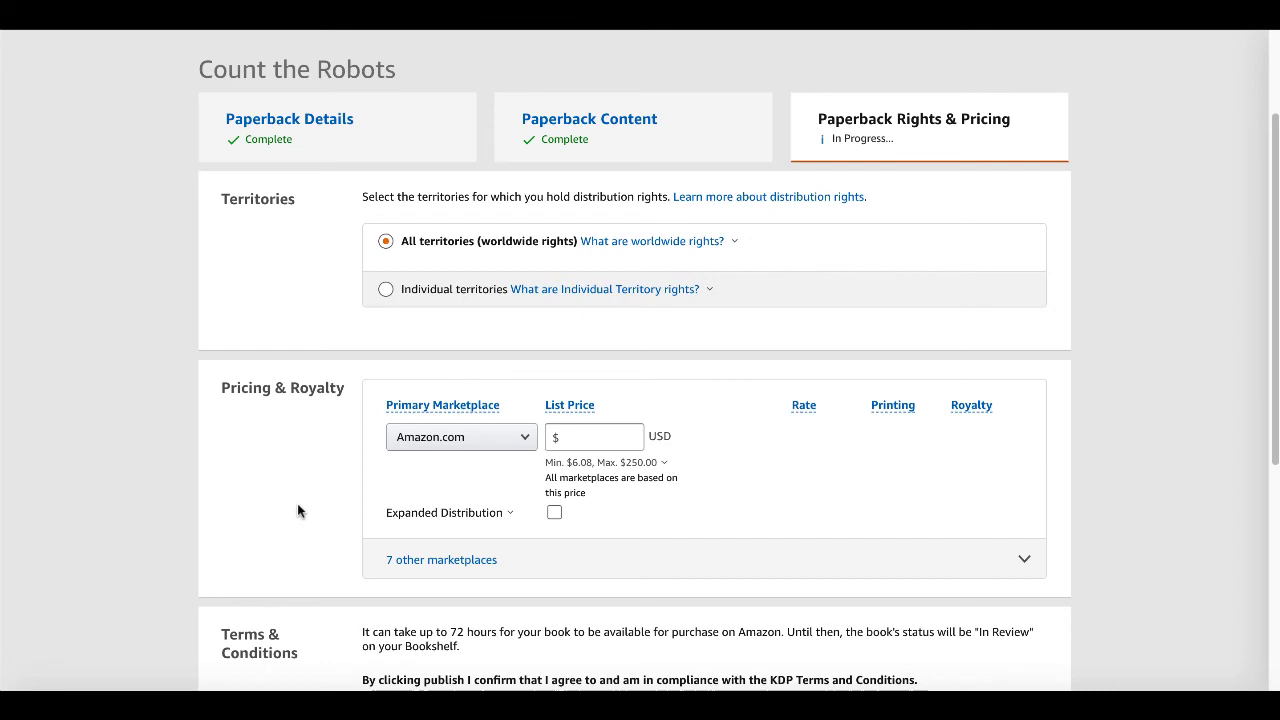
{"action": "scroll", "coordinate": [297, 511], "scroll_direction": "down", "scroll_amount": 1}
{"action": "left_click", "coordinate": [527, 407]}
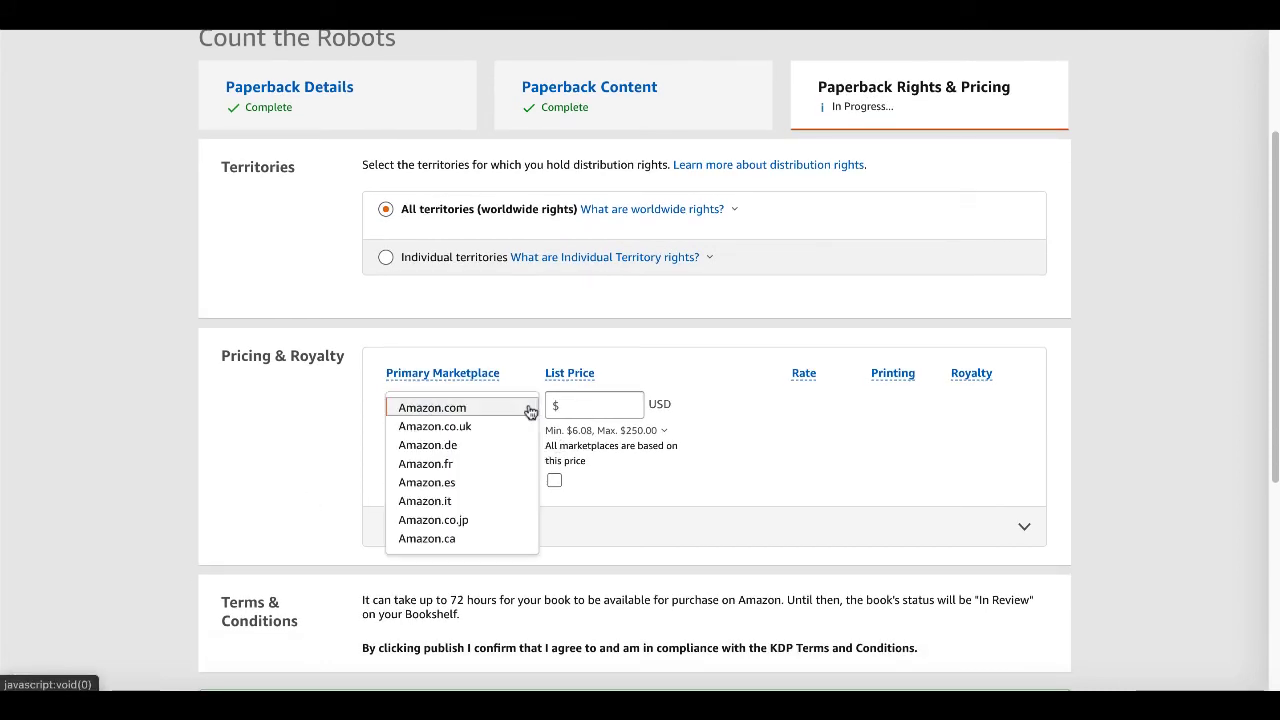
{"action": "left_click", "coordinate": [593, 398]}
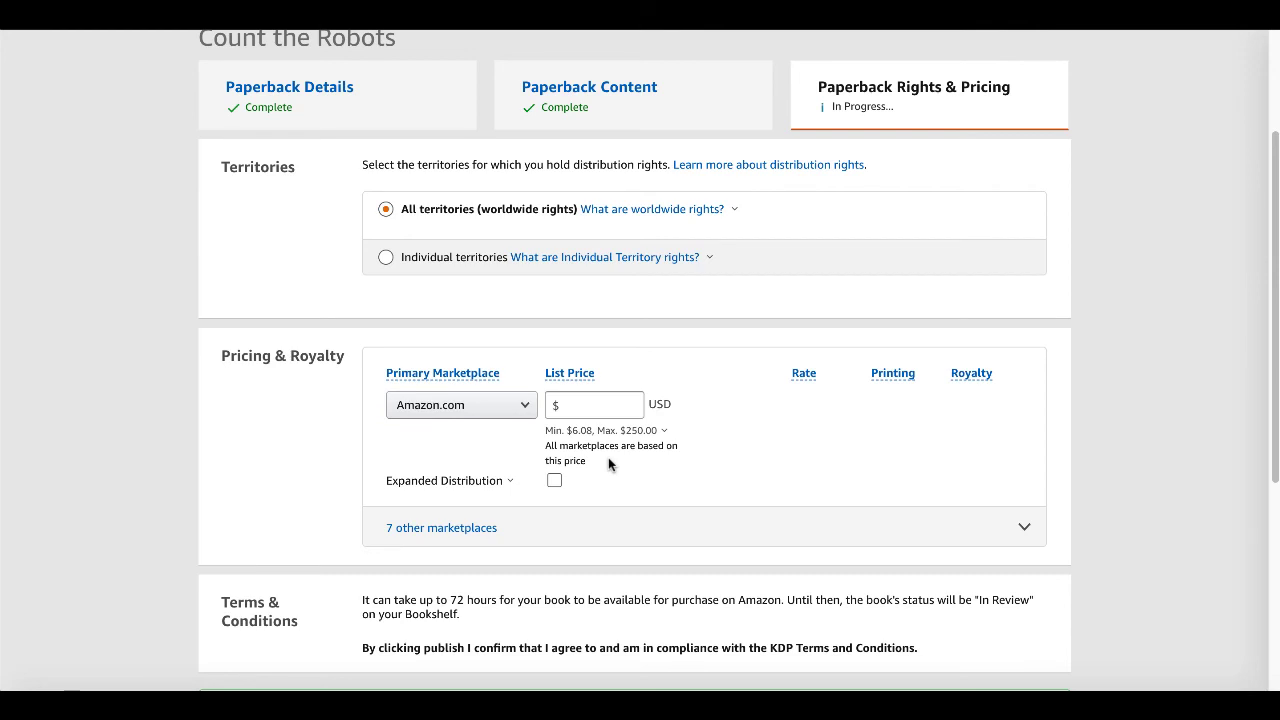
{"action": "left_click", "coordinate": [594, 401]}
{"action": "type", "text": "10"}
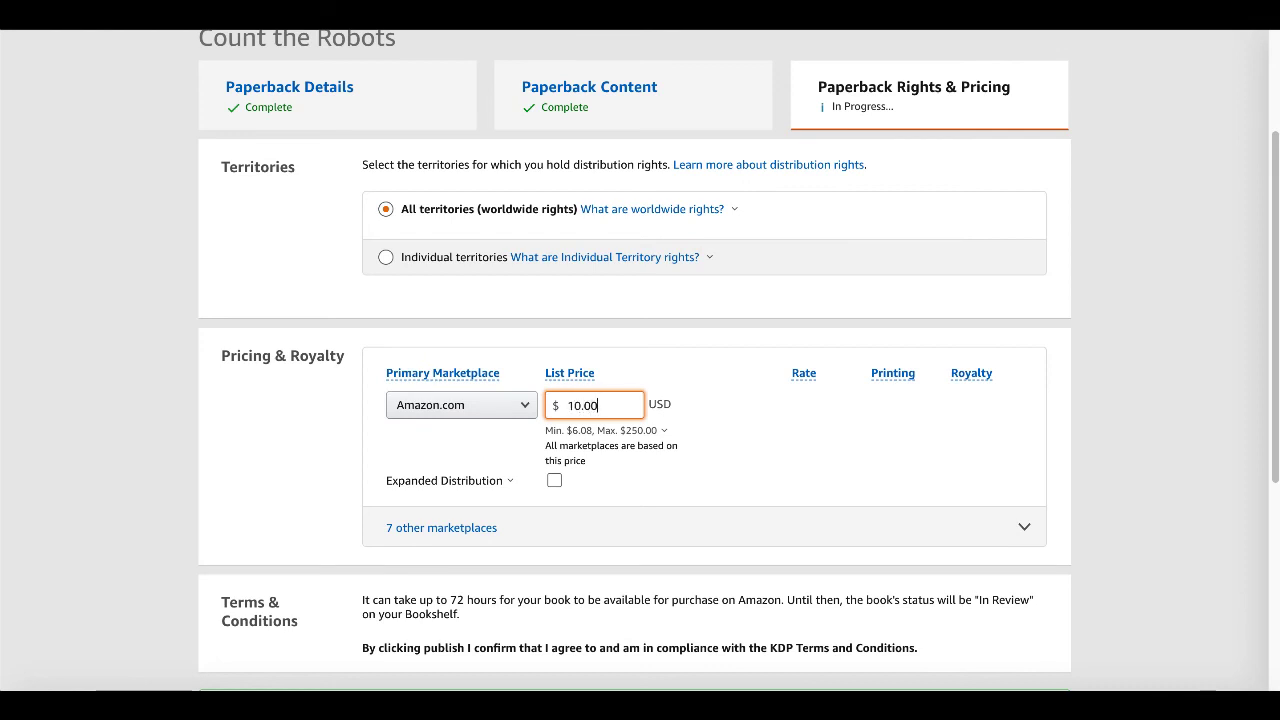
{"action": "left_click", "coordinate": [1083, 456]}
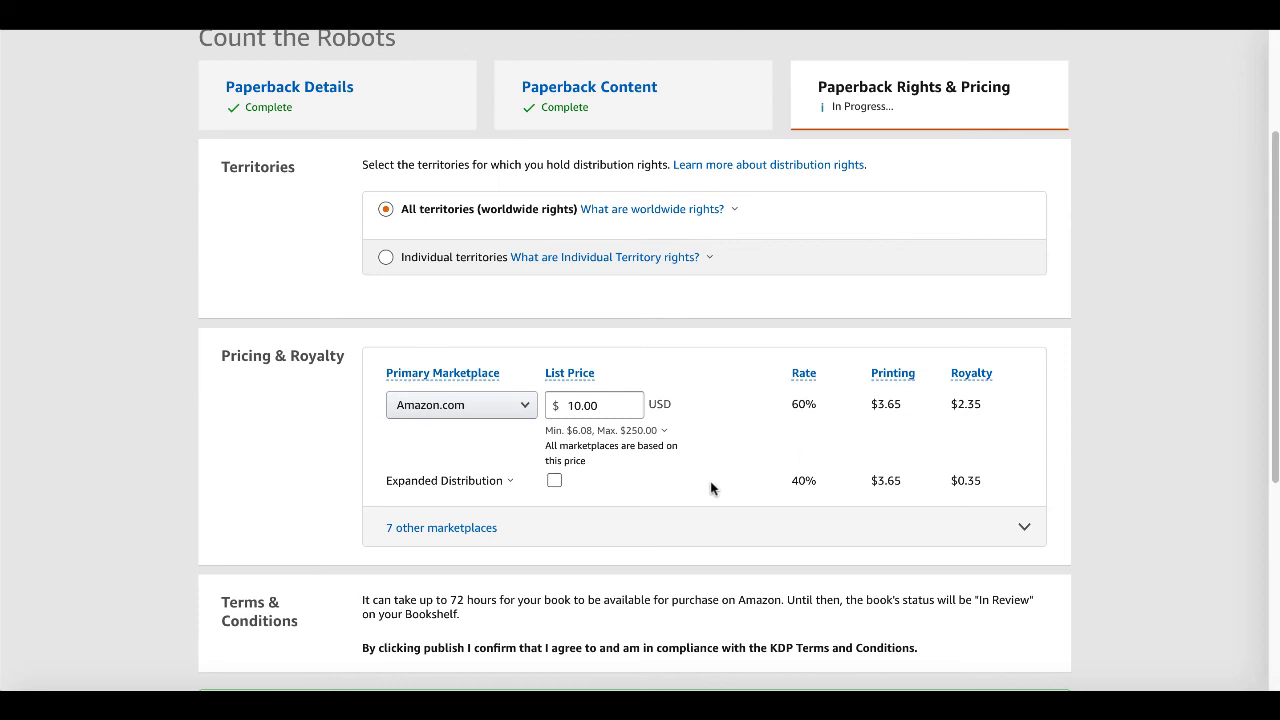
- Enable Expanded Distribution for the paperback and read the explanation of what it covers
{"action": "left_click", "coordinate": [554, 482]}
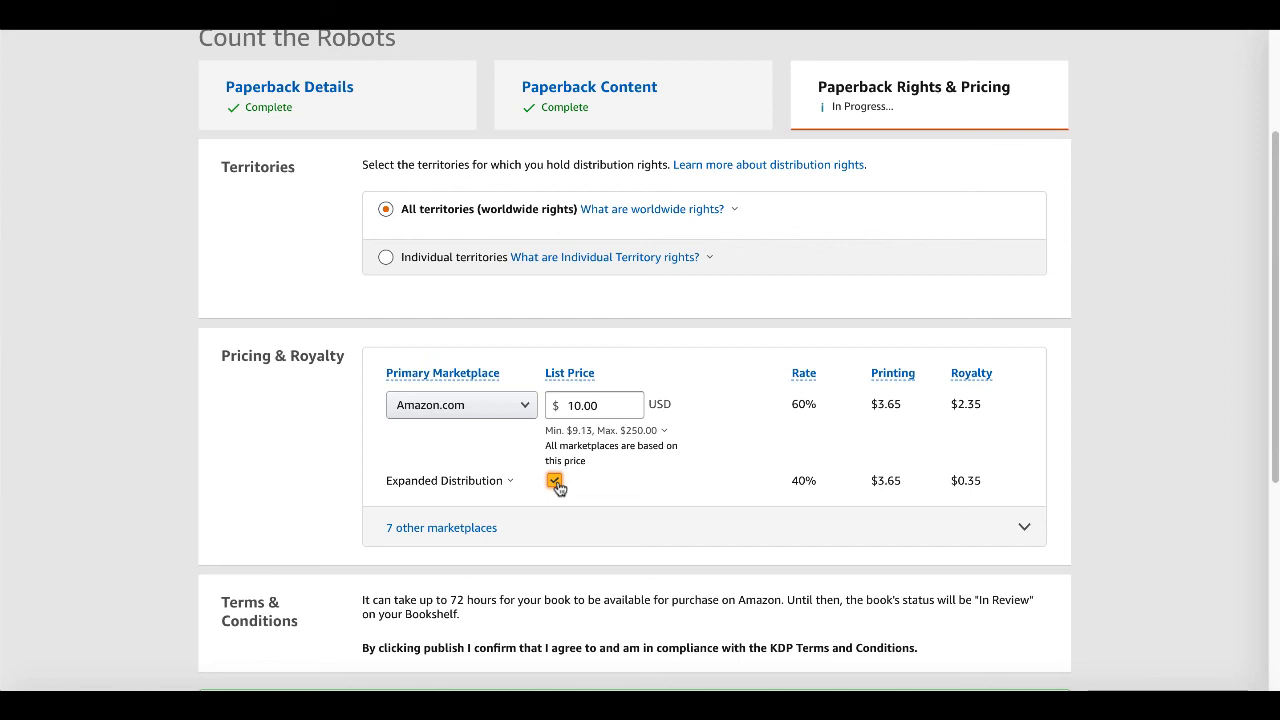
{"action": "scroll", "coordinate": [558, 485], "scroll_direction": "down", "scroll_amount": 1}
{"action": "left_click", "coordinate": [508, 425]}
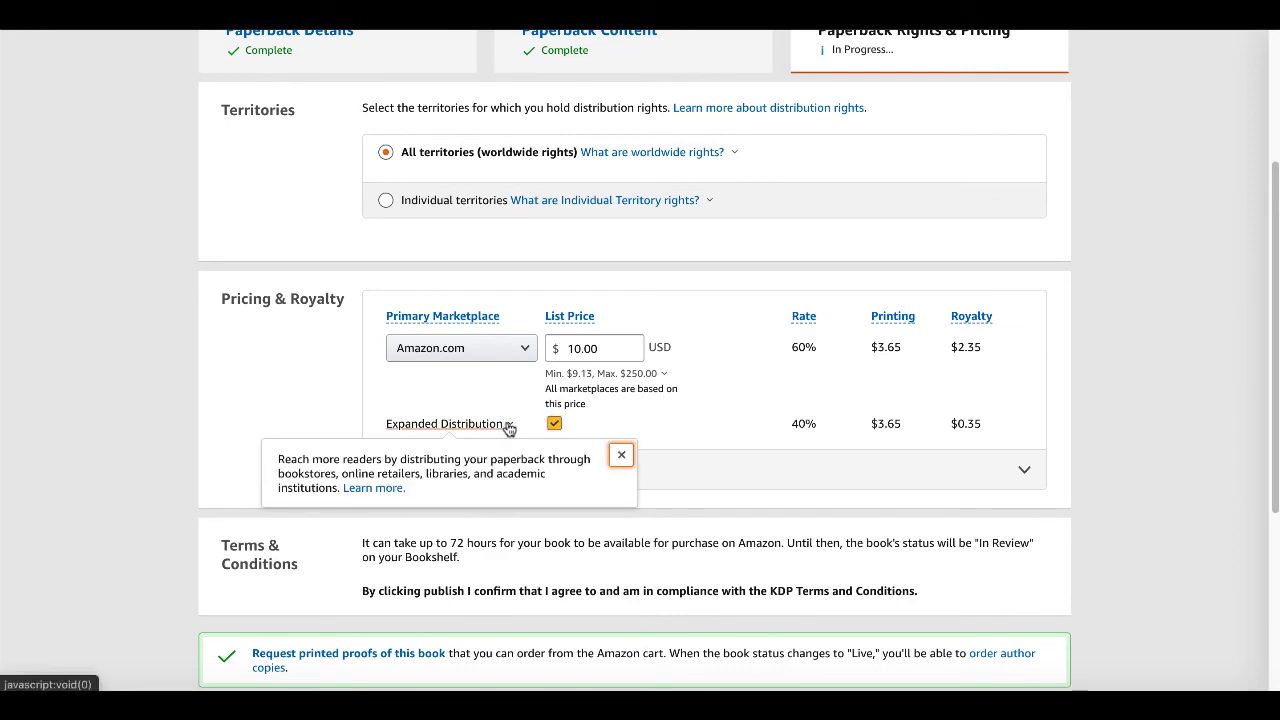
{"action": "left_click", "coordinate": [1079, 448]}
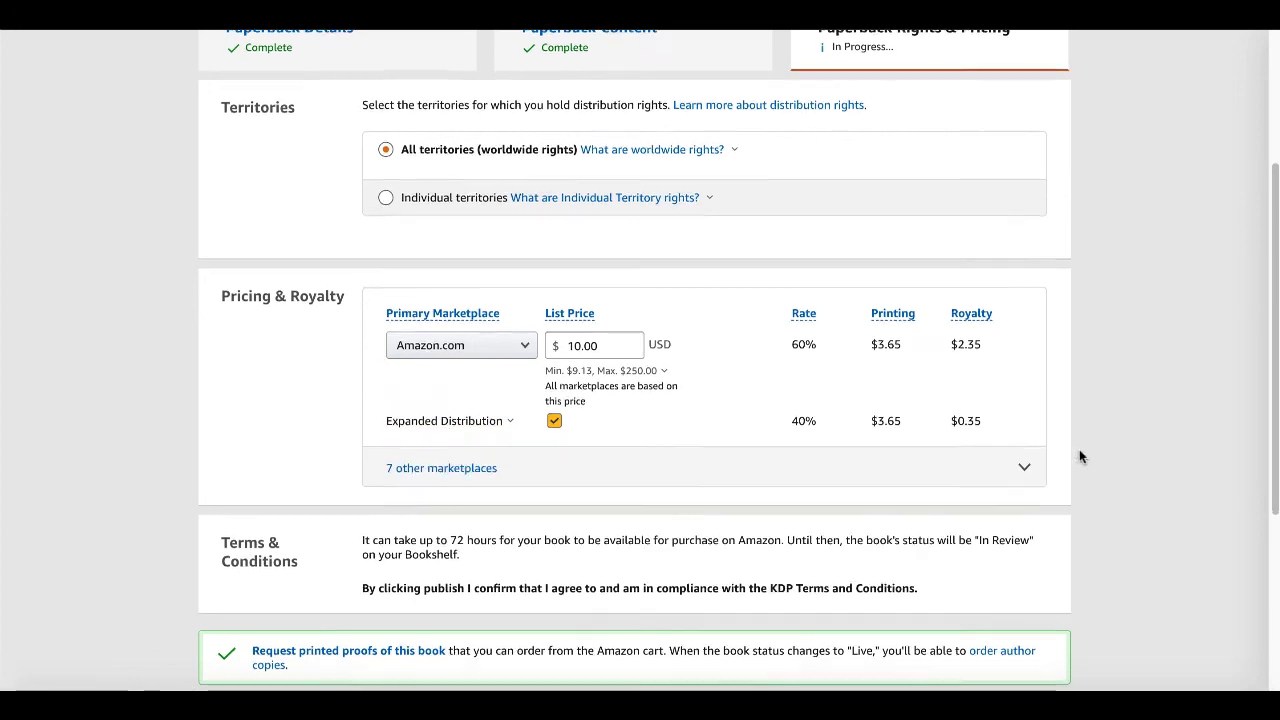
{"action": "scroll", "coordinate": [1079, 449], "scroll_direction": "down", "scroll_amount": 2}
{"action": "scroll", "coordinate": [1079, 456], "scroll_direction": "down", "scroll_amount": 1}
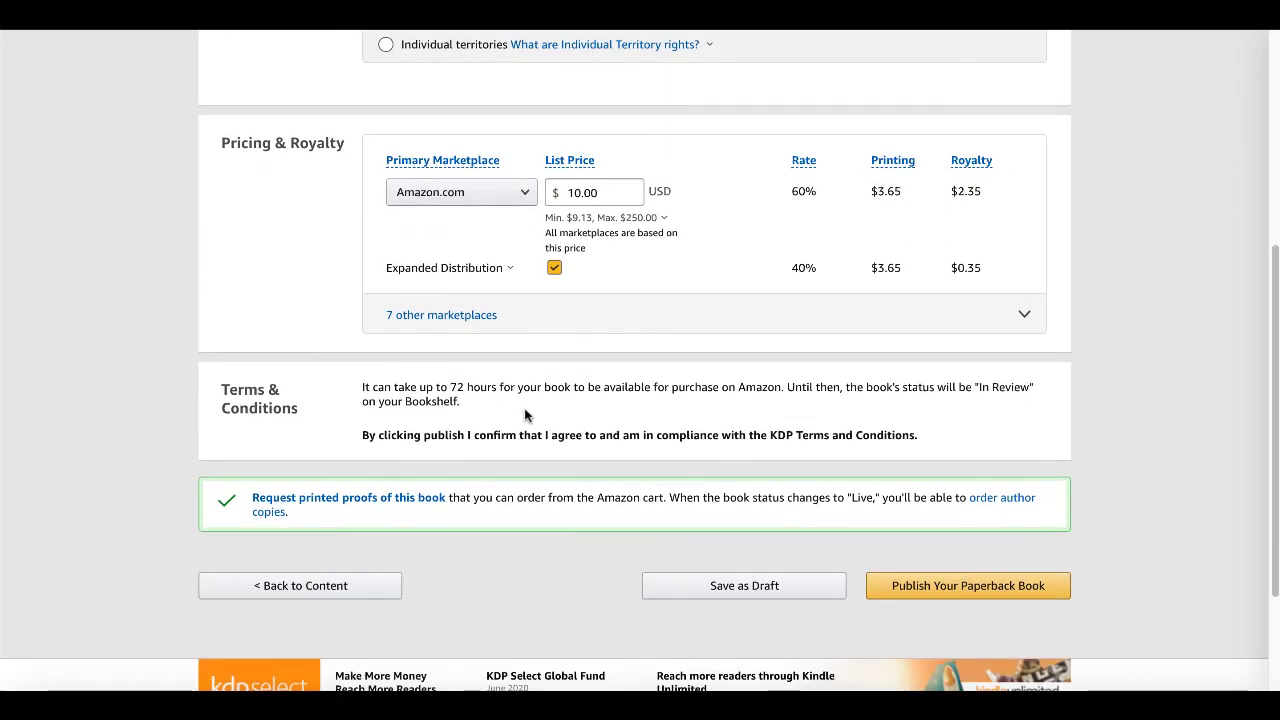